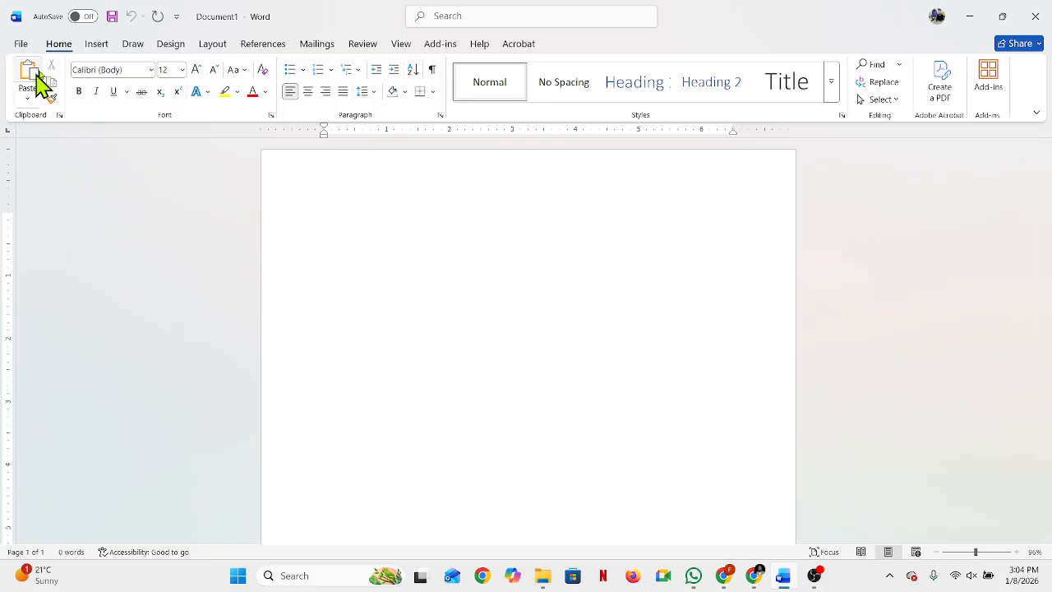
Step: Insert the built-in Whisp cover page into the blank document
click(96, 44)
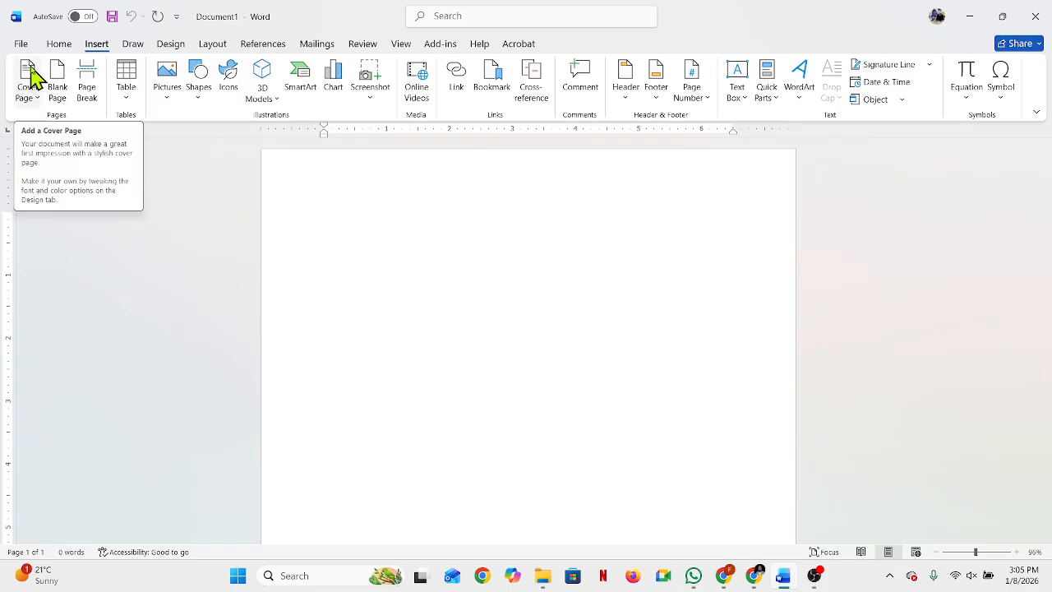
click(30, 74)
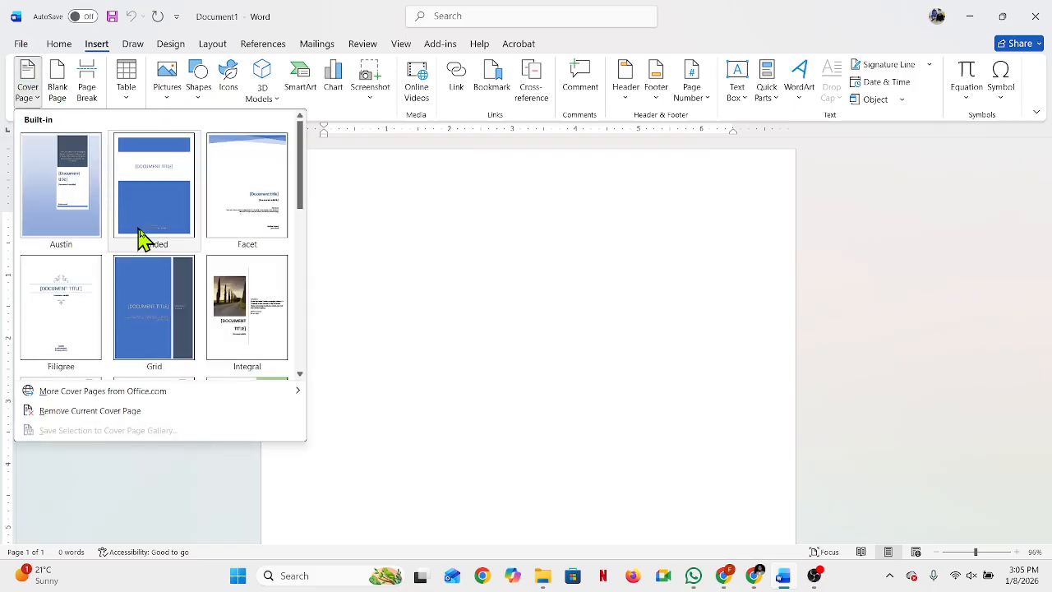
scroll(168, 263, down, 5)
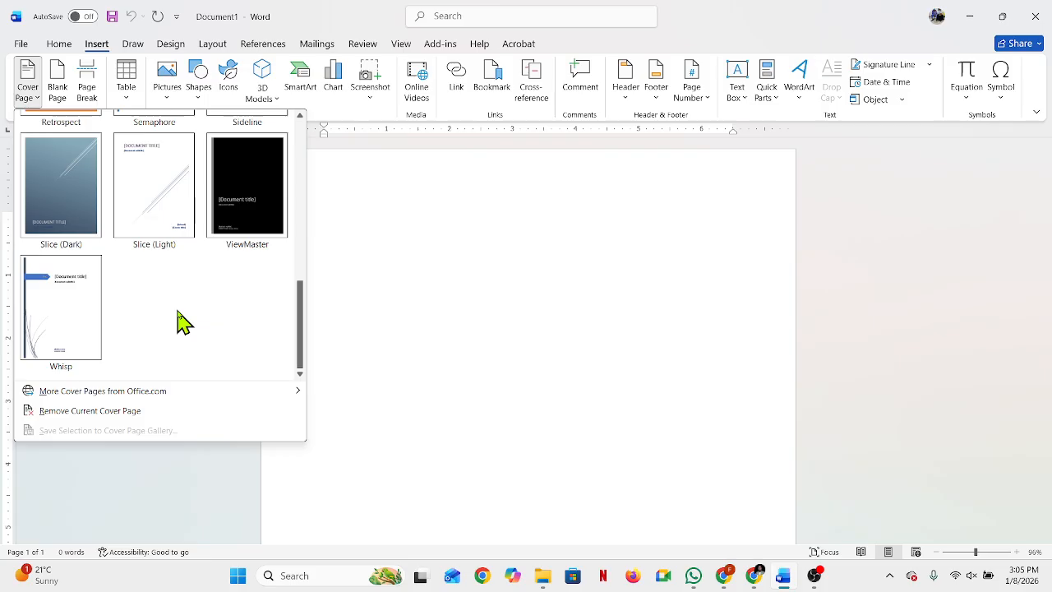
scroll(179, 319, up, 5)
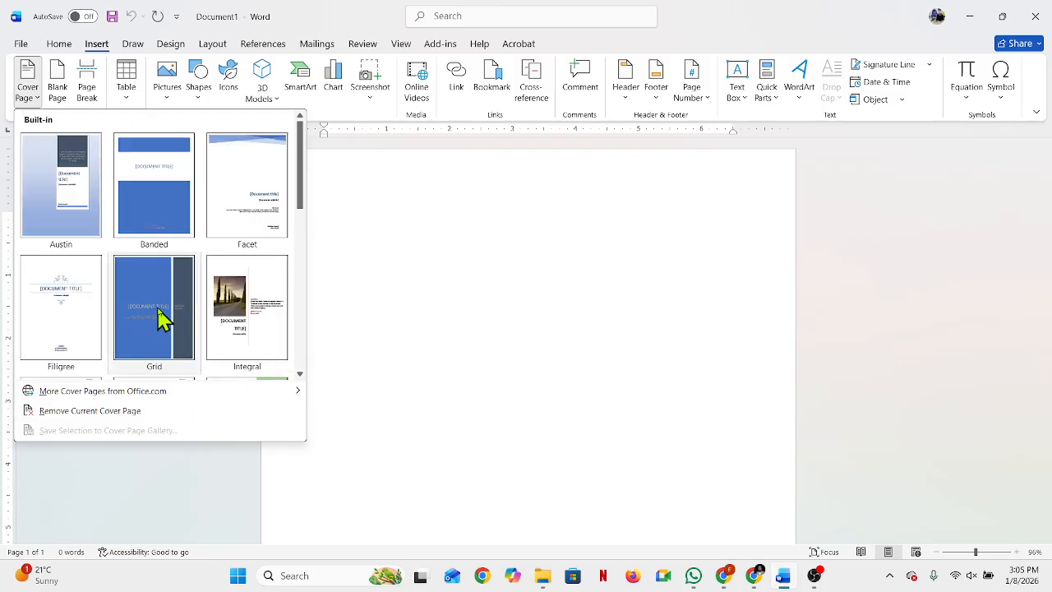
scroll(162, 319, down, 5)
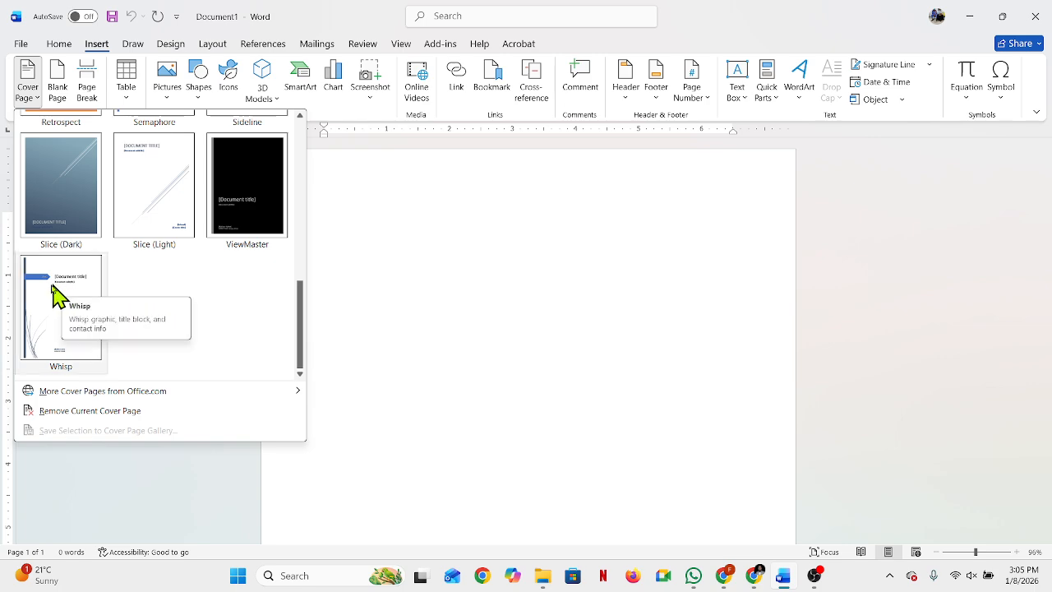
mouse_move(94, 393)
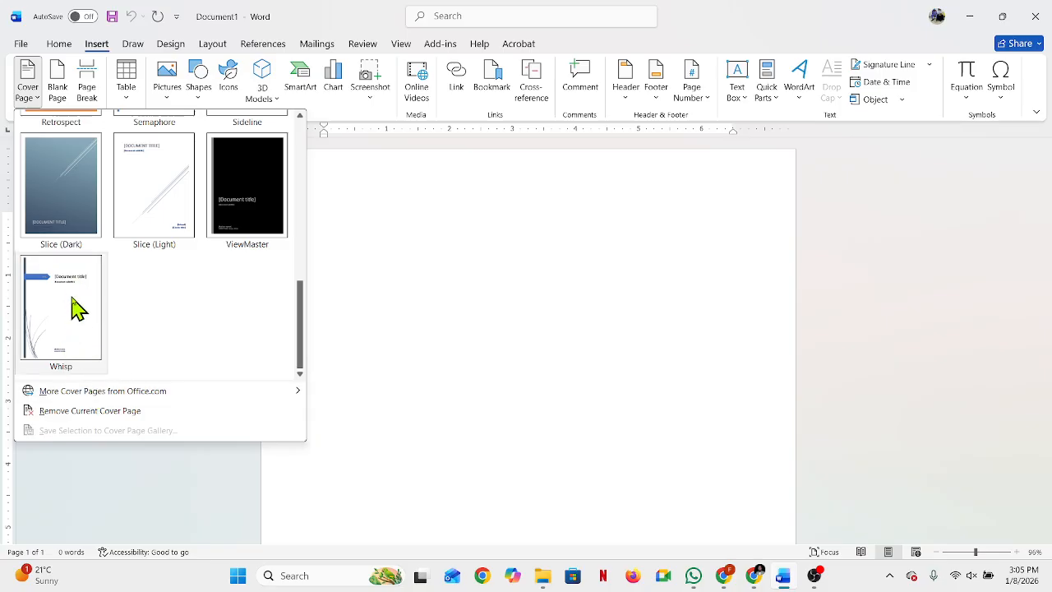
click(71, 292)
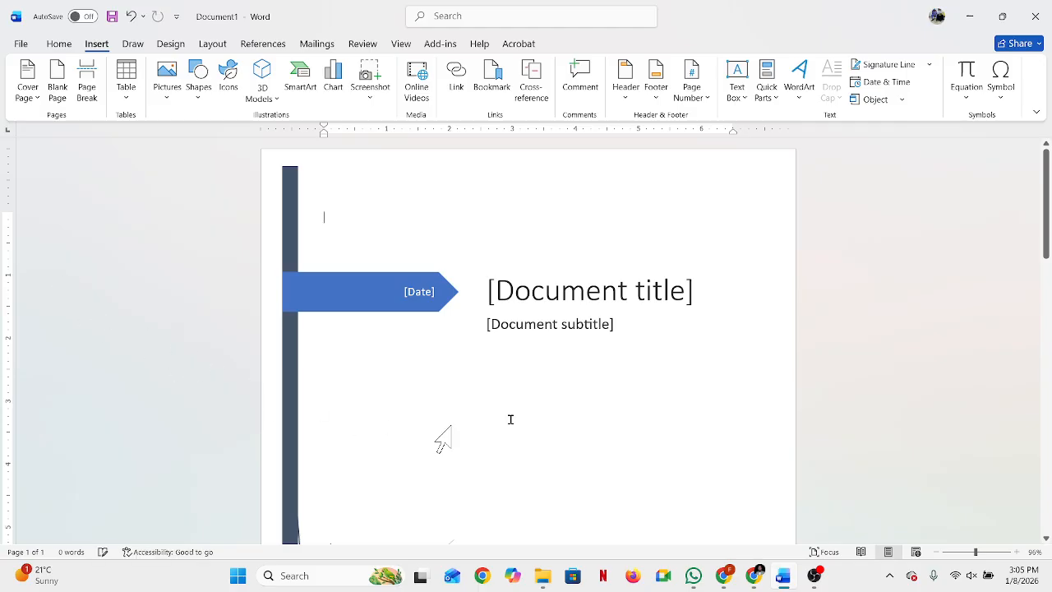
Step: Enter "মাইক্রোসফট ওয়ার্ড" as the document title on the cover page
scroll(758, 346, down, 3)
scroll(754, 340, up, 4)
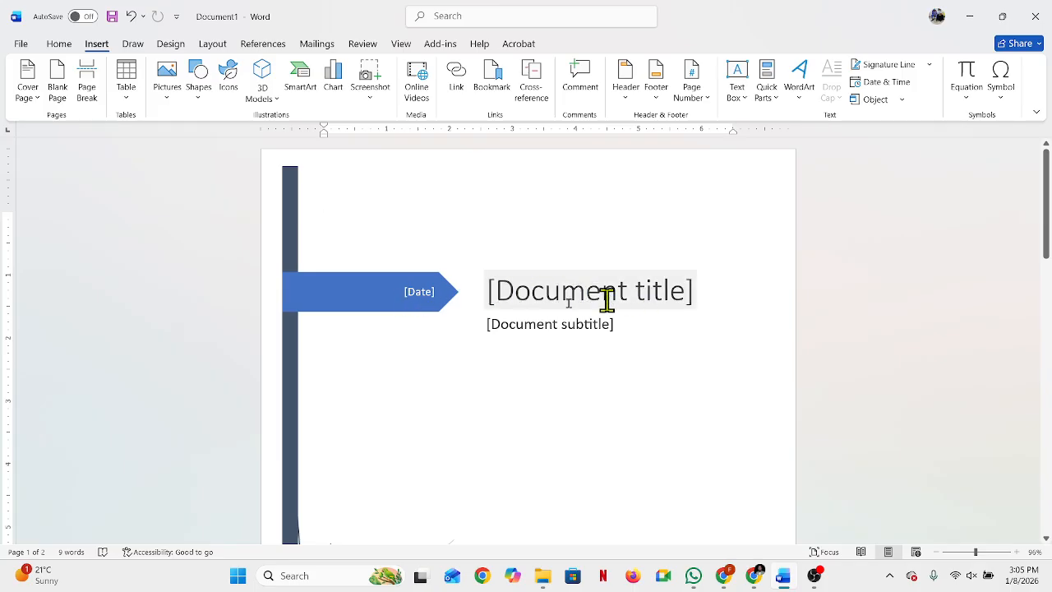
scroll(601, 329, down, 10)
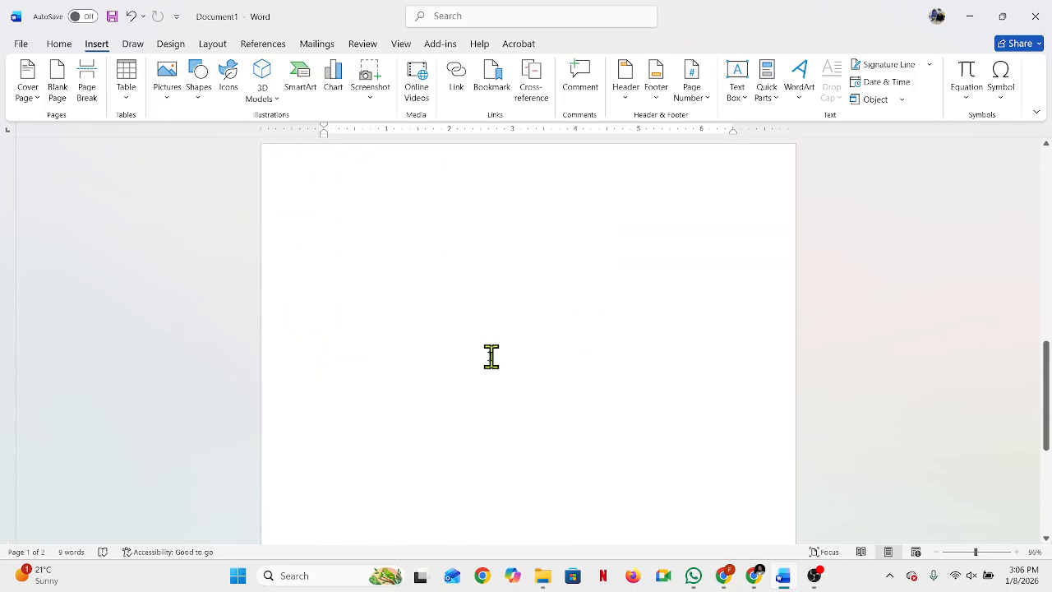
scroll(477, 359, up, 3)
scroll(446, 381, up, 6)
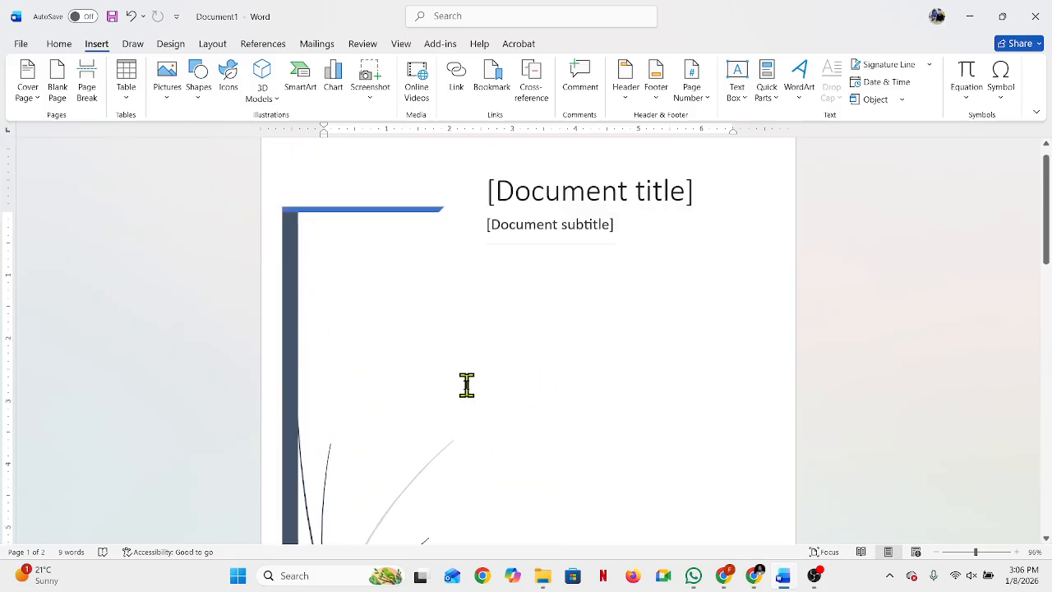
click(548, 297)
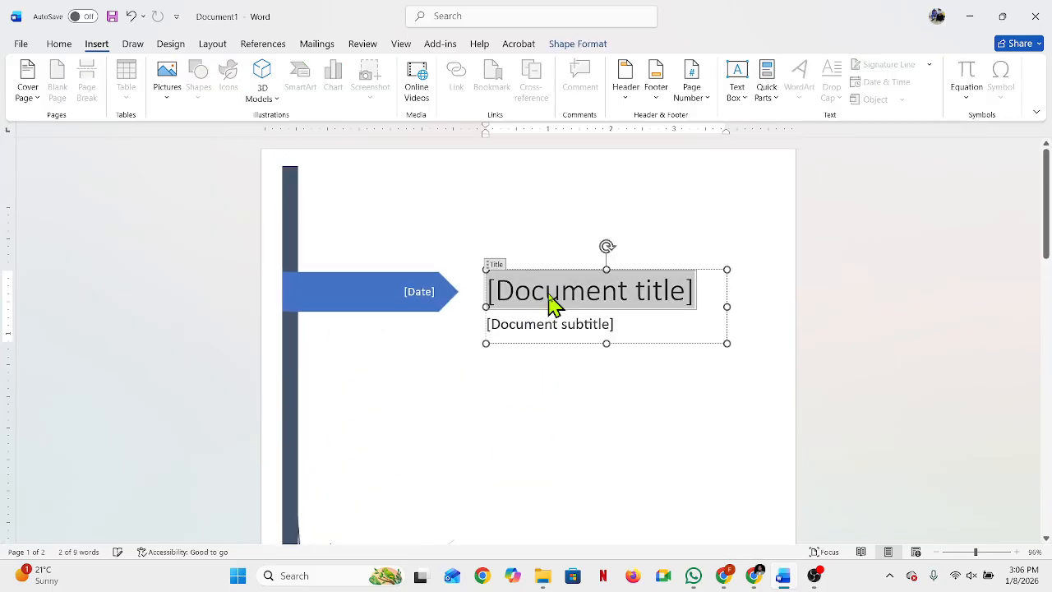
click(669, 430)
click(637, 297)
text(মা)
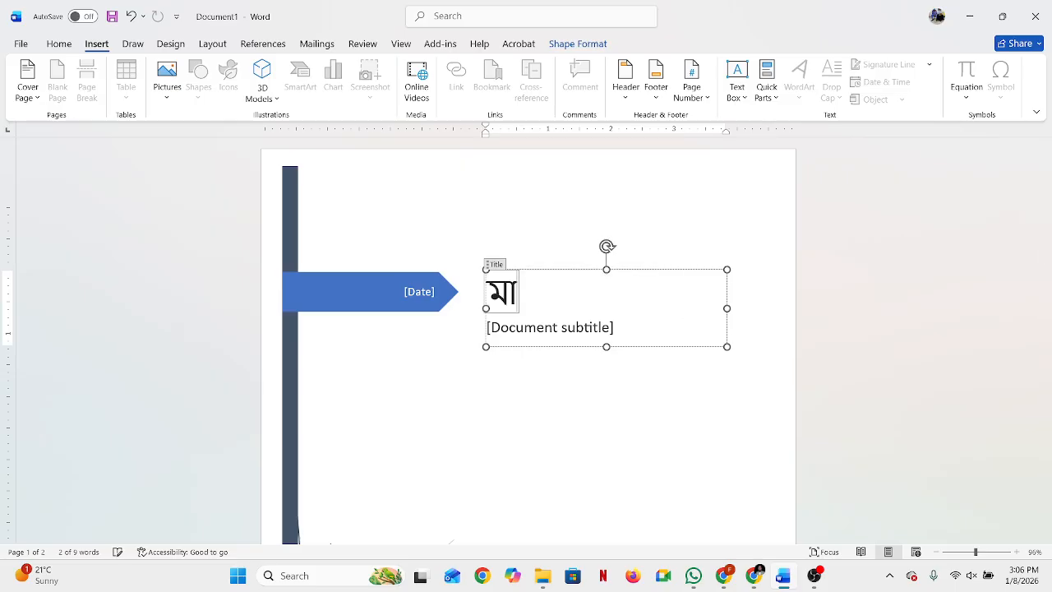
text(ইক্রোসফট)
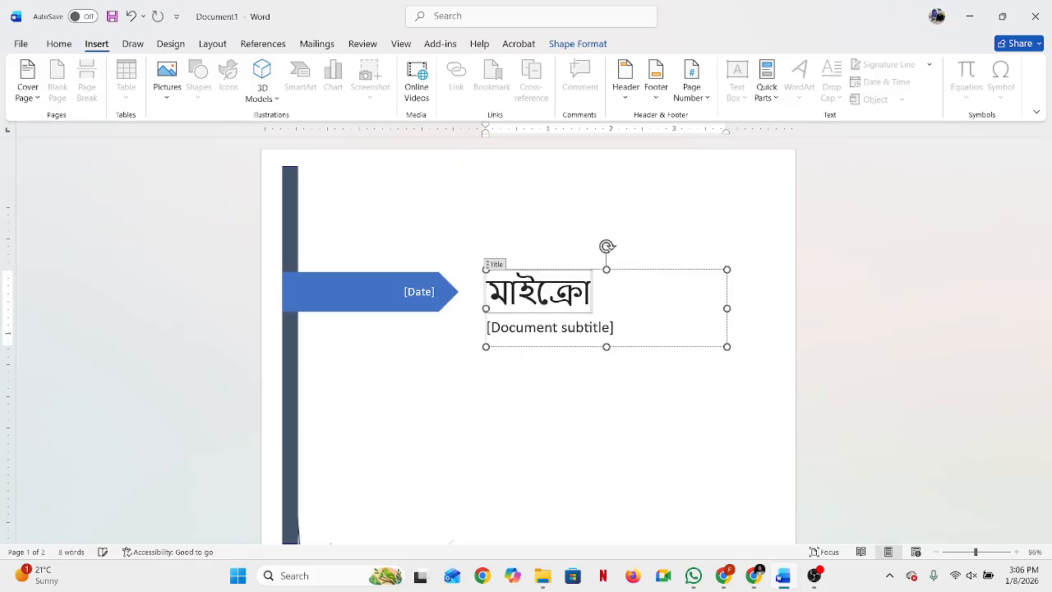
text( ও)
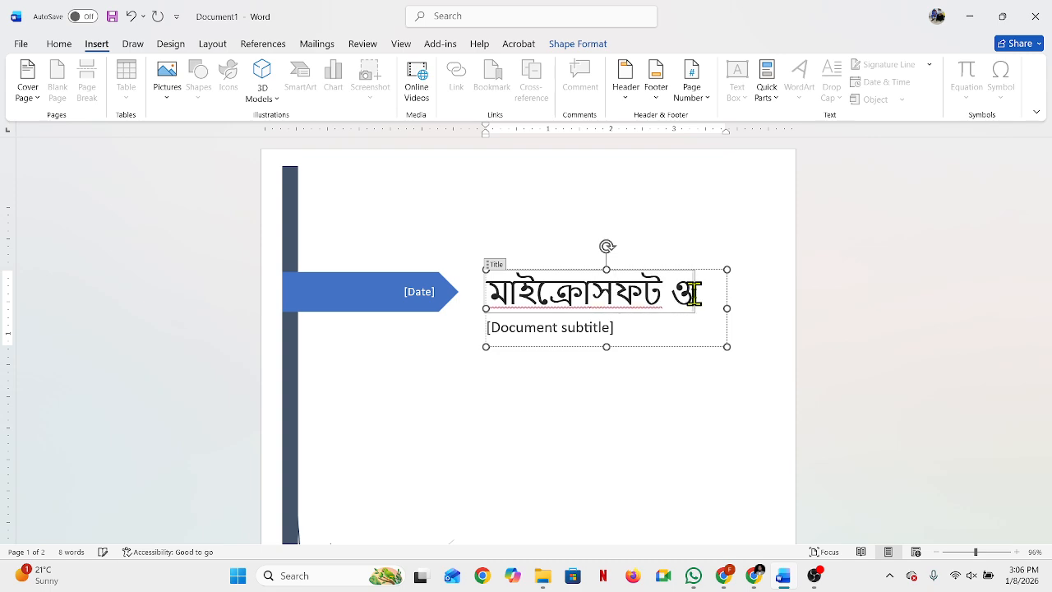
text(য়ার্ডও)
key(BackSpace)
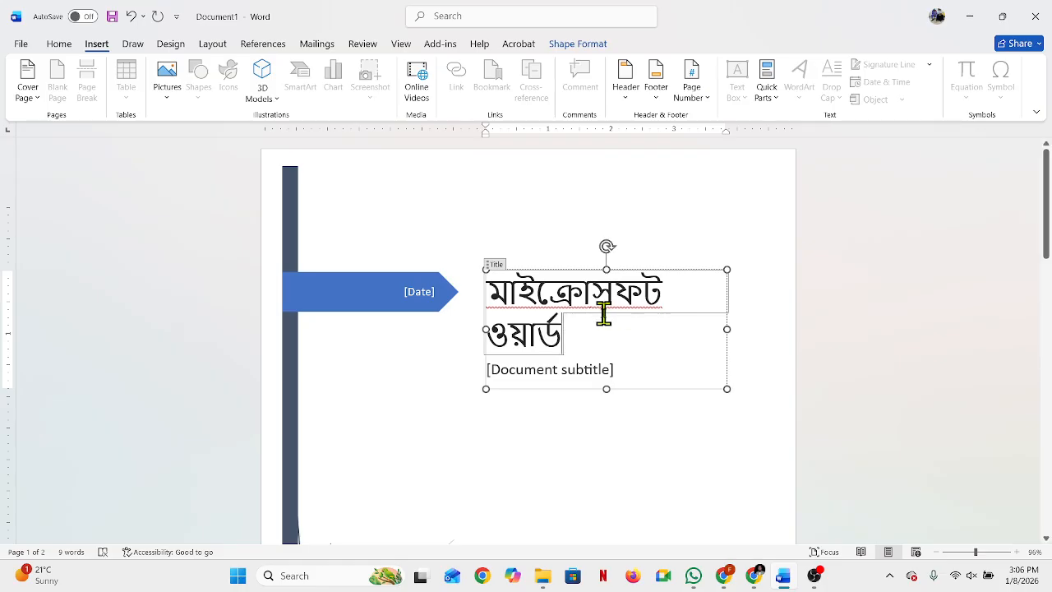
Step: Set the font of the cover page title text to SutonnyOMJ
drag(493, 292, 568, 334)
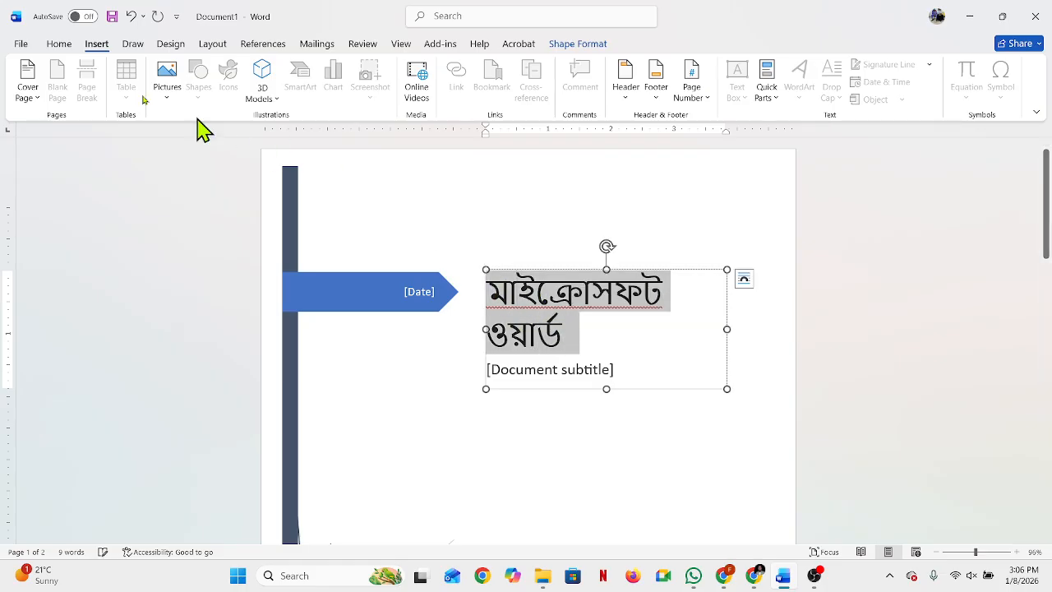
click(59, 44)
click(115, 70)
key(BackSpace)
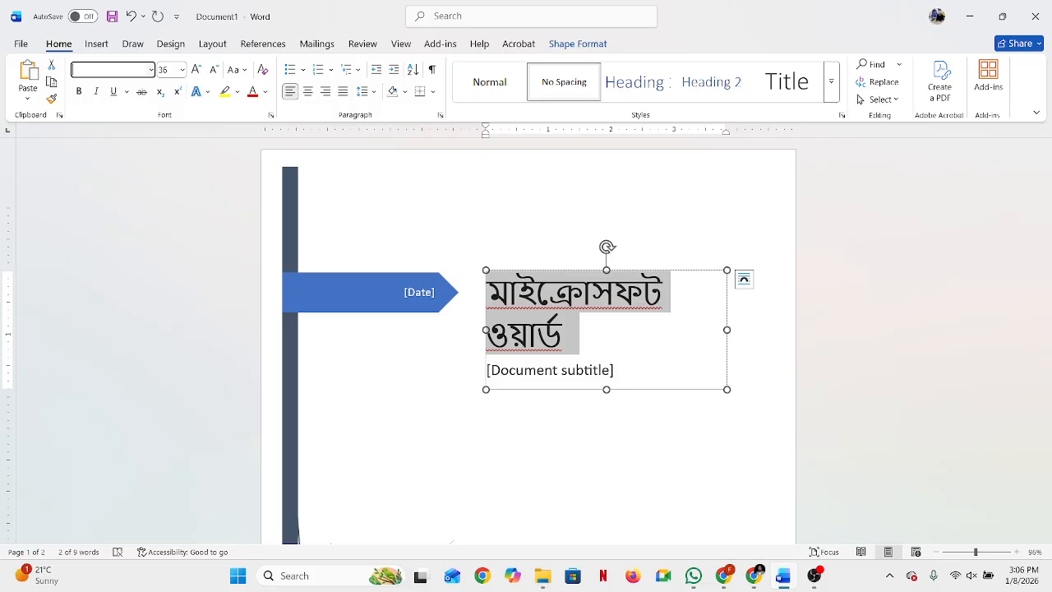
text(SutonnyO)
key(Return)
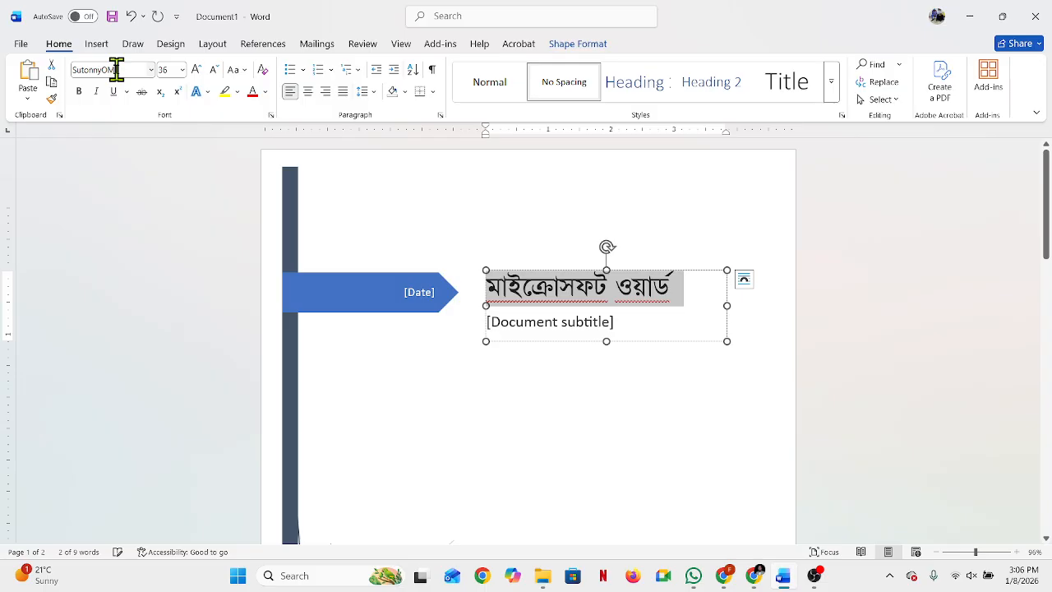
click(519, 477)
Step: Delete the document subtitle placeholder text beneath the title on the cover page
click(570, 329)
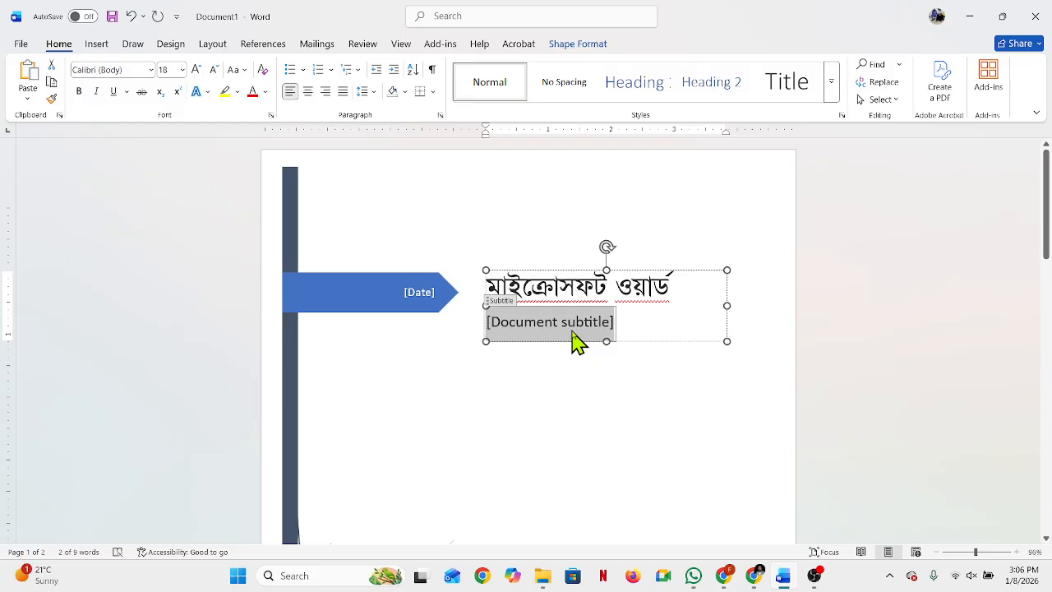
key(Delete)
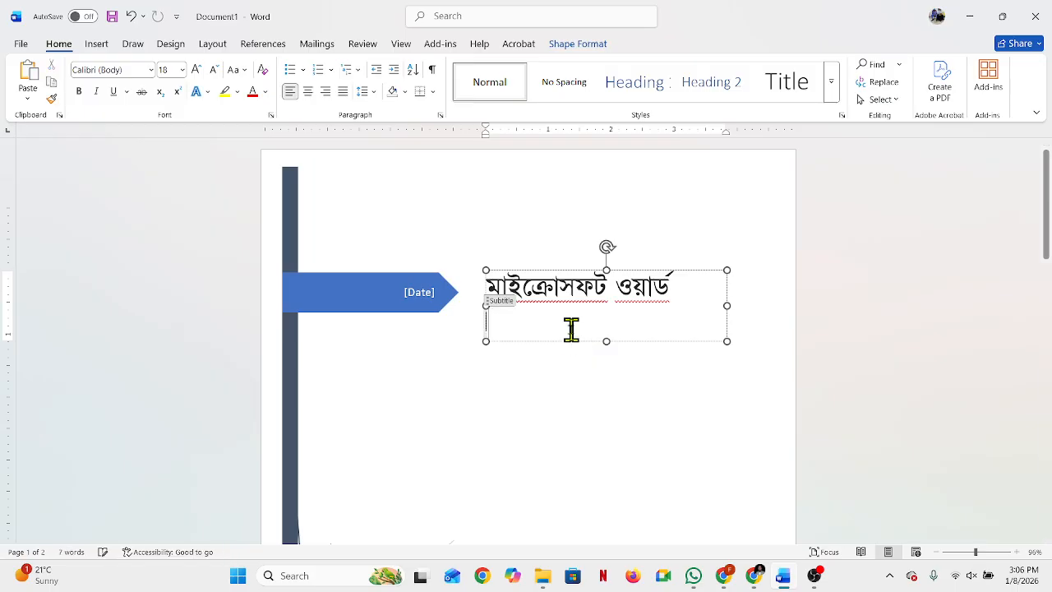
click(555, 425)
click(498, 331)
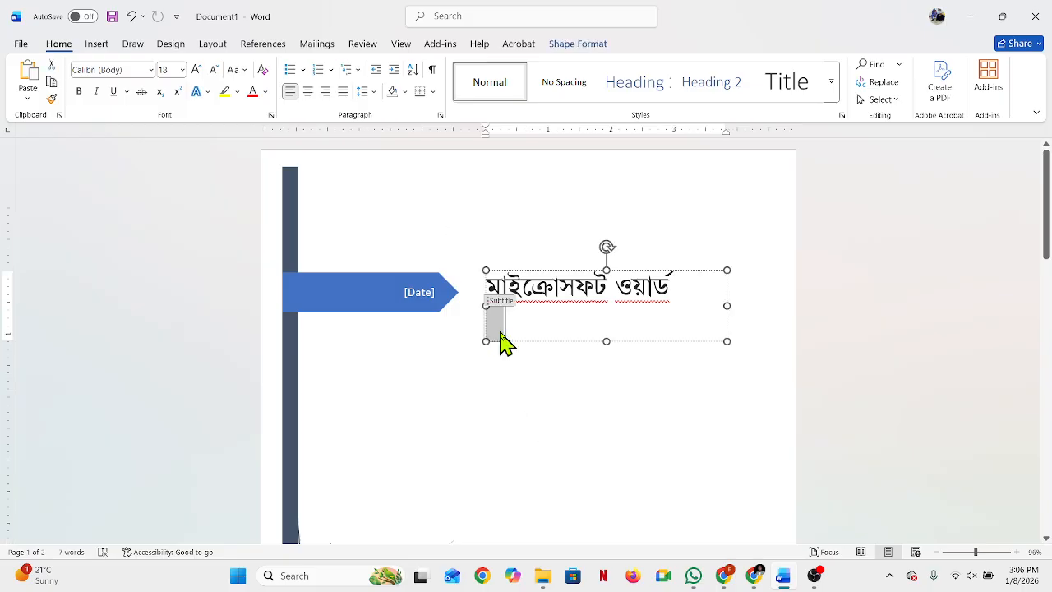
click(498, 329)
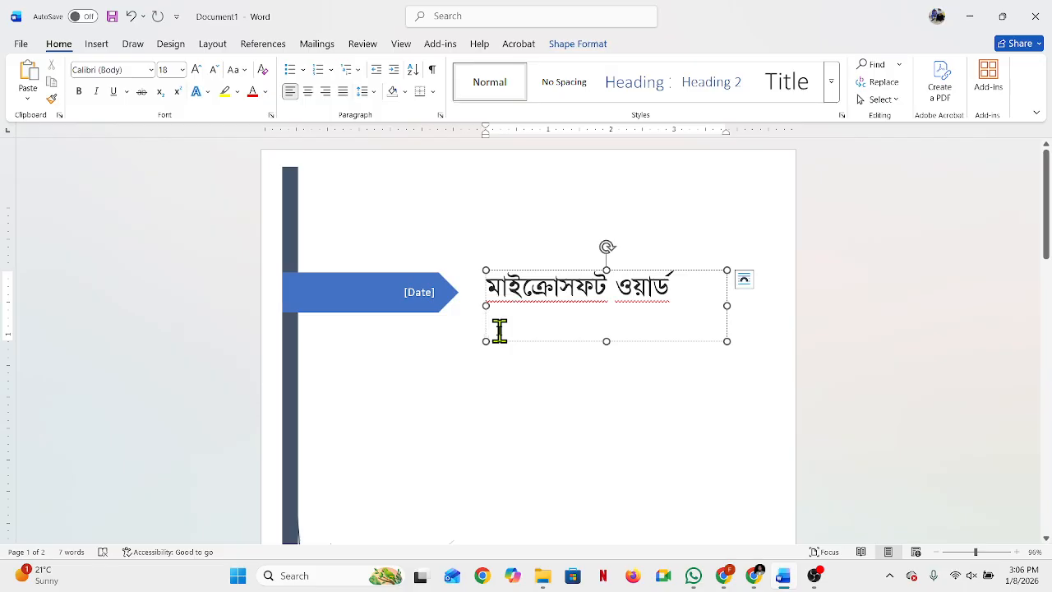
click(580, 473)
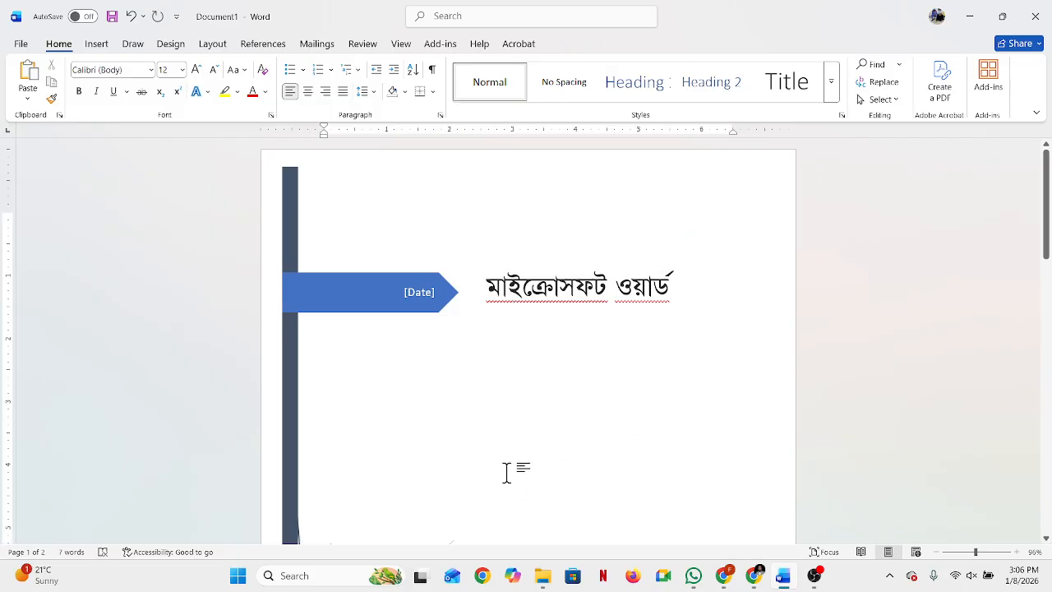
Step: Fill in the date field on the cover page's blue arrow banner with 8-1-2026
scroll(510, 468, down, 2)
scroll(507, 466, up, 1)
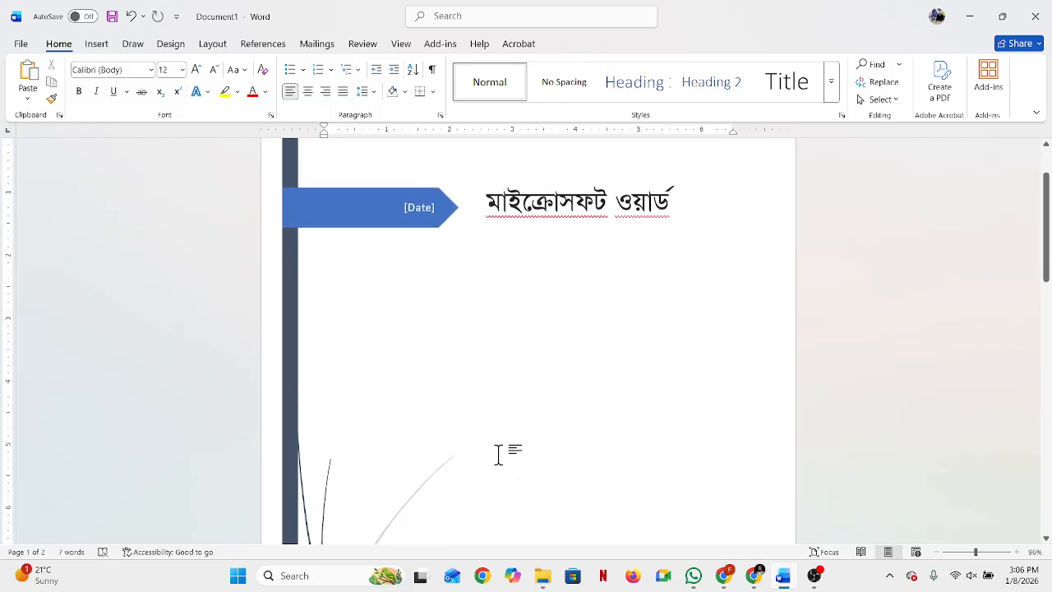
click(423, 211)
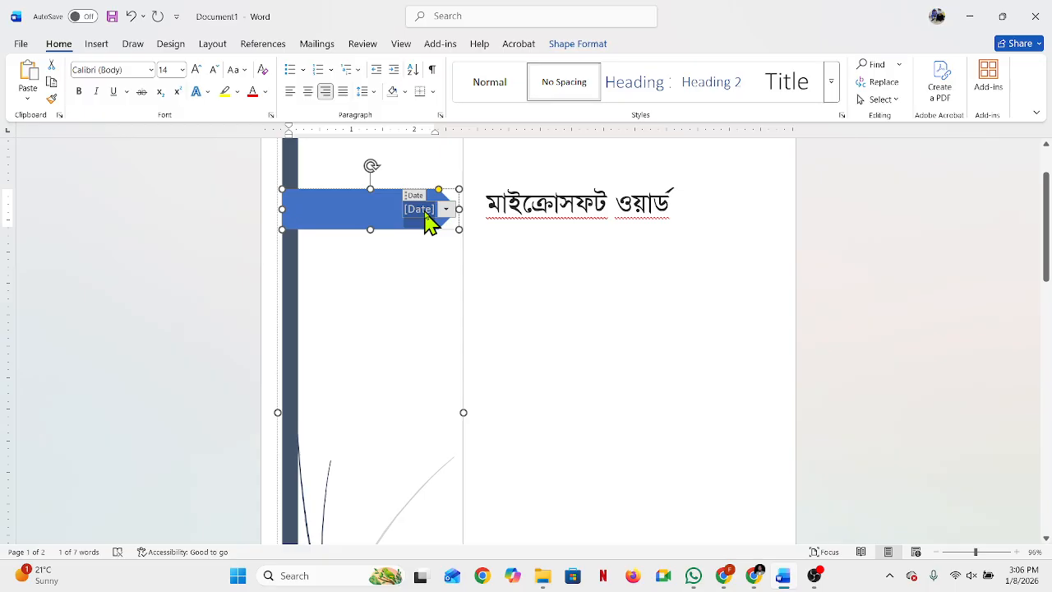
text(8-1)
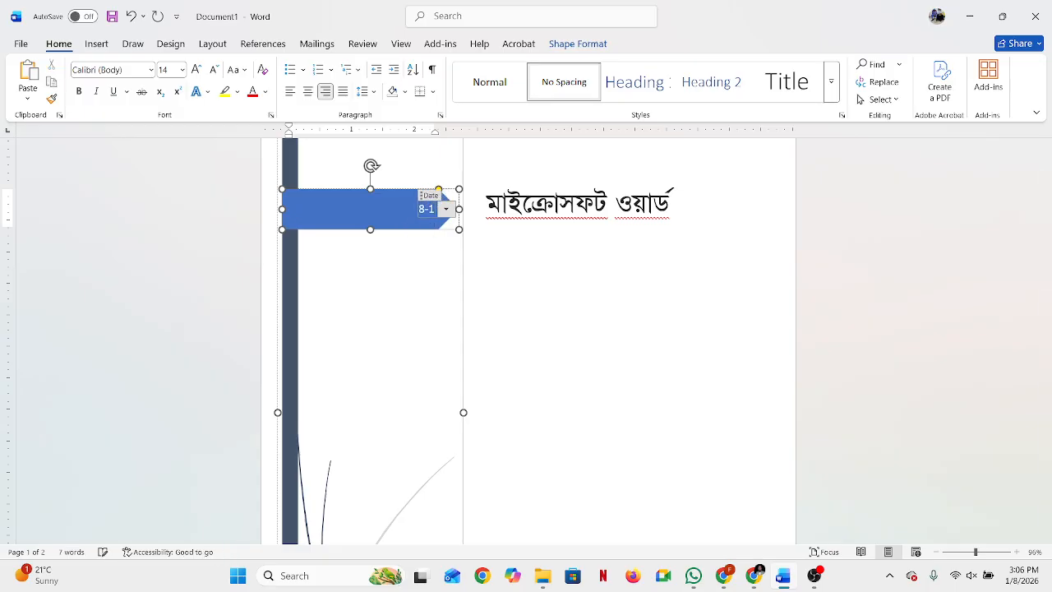
text(-2026)
click(621, 331)
Step: Replace the author name near the foot of the cover page with the new author's name
scroll(512, 347, down, 5)
scroll(615, 452, down, 2)
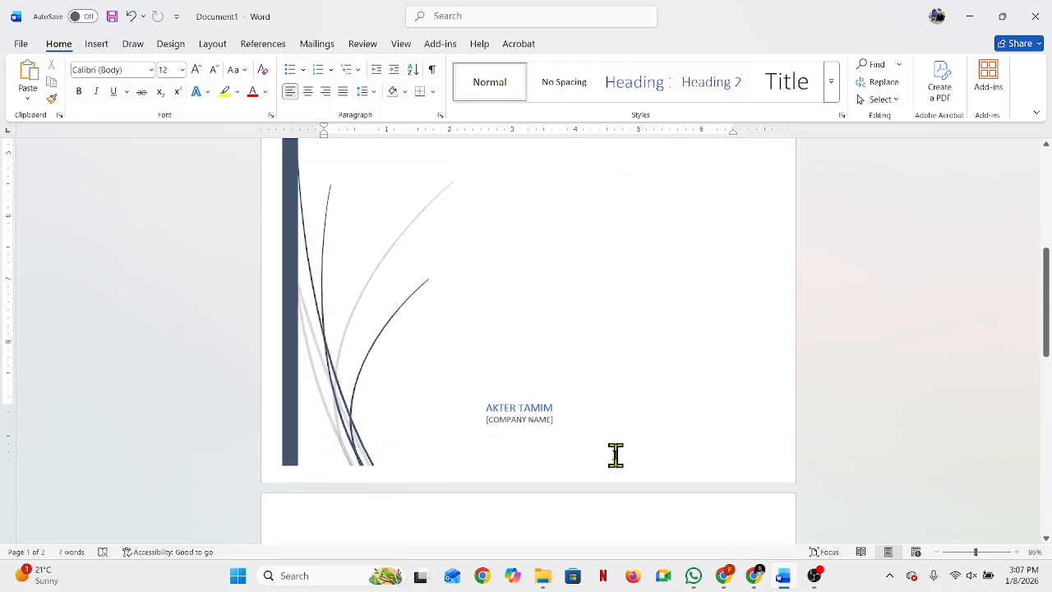
click(526, 392)
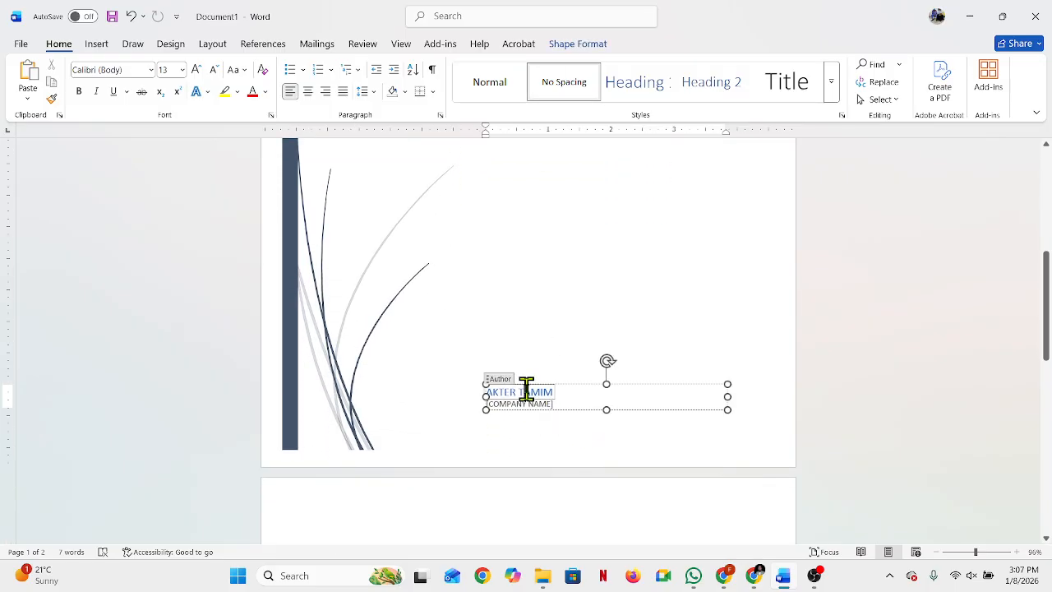
drag(564, 391, 465, 381)
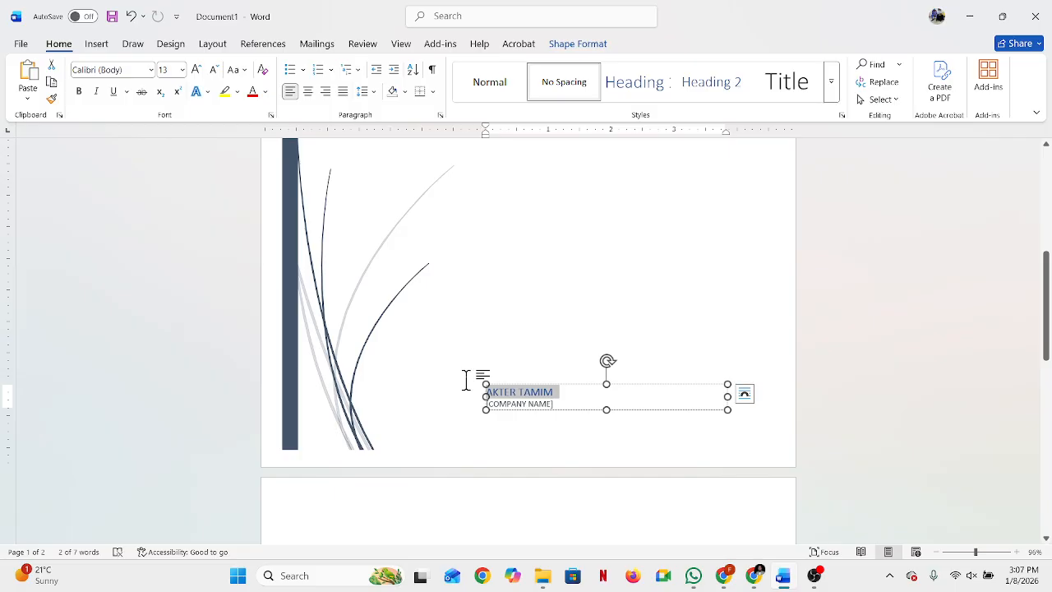
text(Ab)
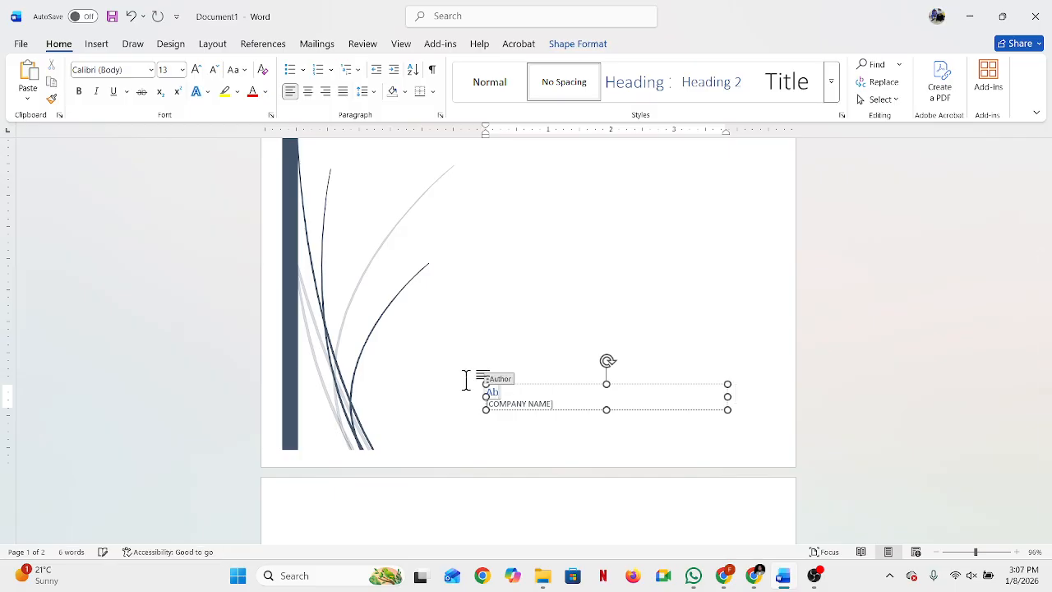
text(. Rahman)
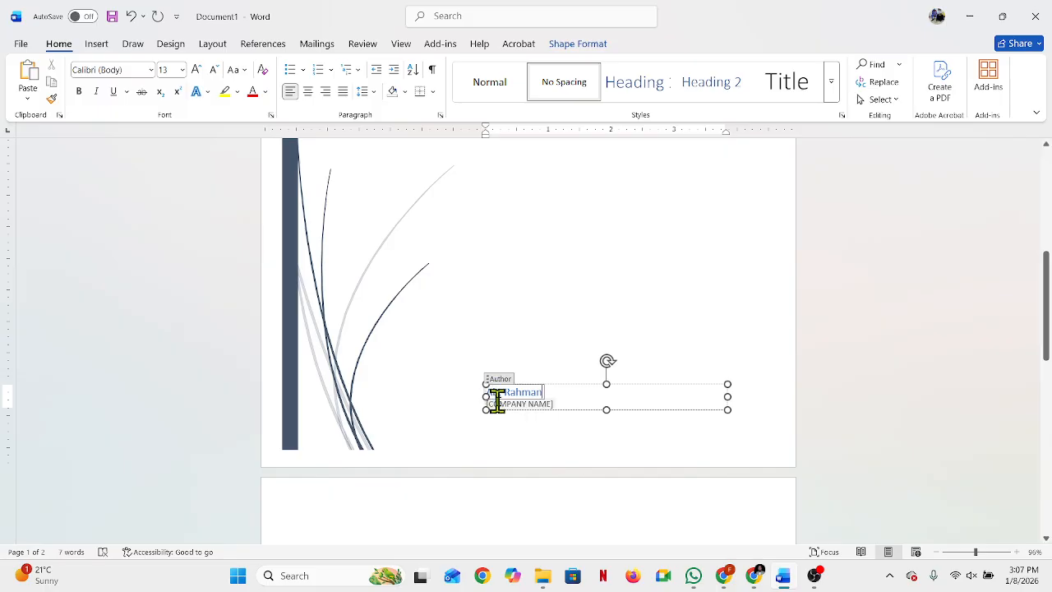
Step: Fill in the company name field on the cover page with FARIDPUR SKILL DEVELOPMENT AND TECHNOLOGY LTD
click(522, 410)
click(521, 403)
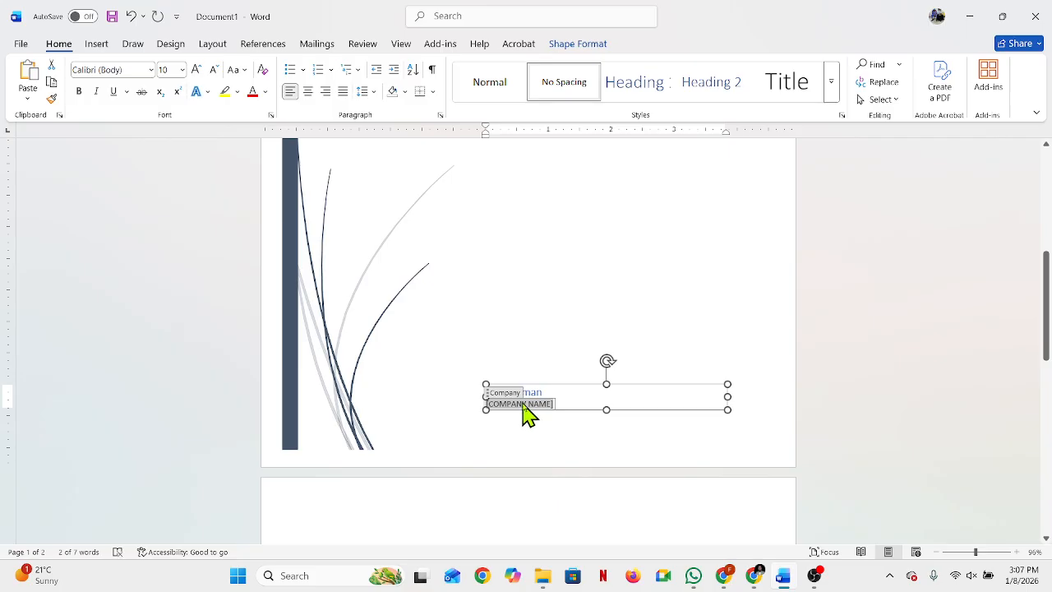
text(FA)
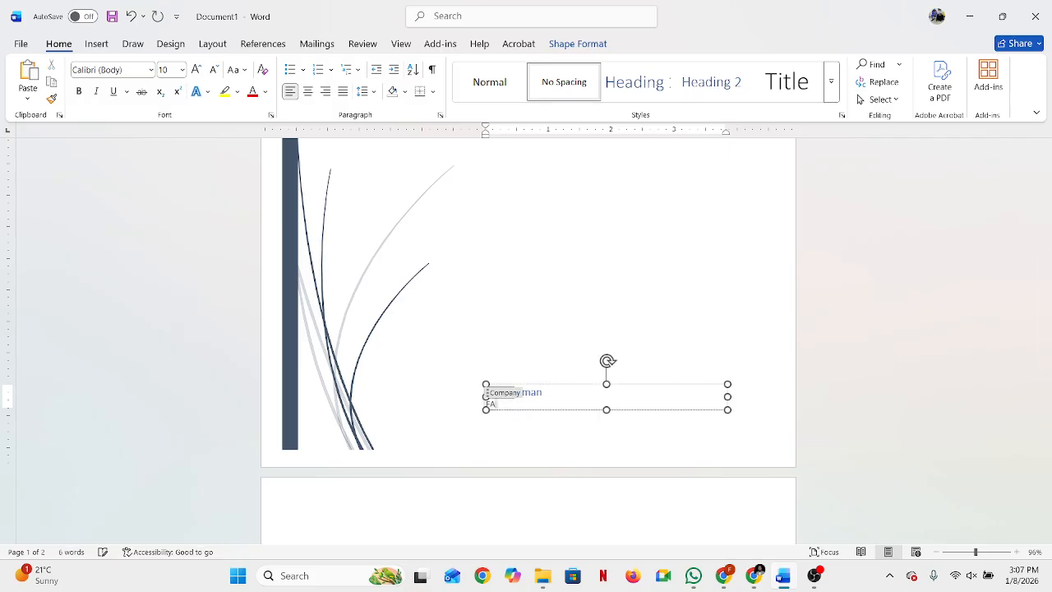
text(RIDPUR SKILL DEVELOPMENT)
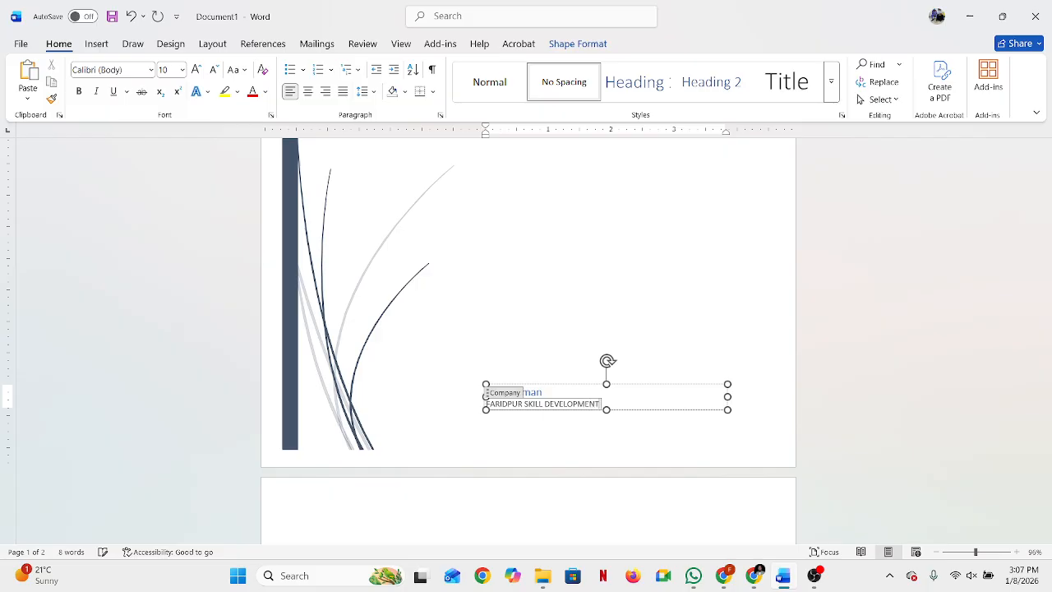
text( AND TECHNO)
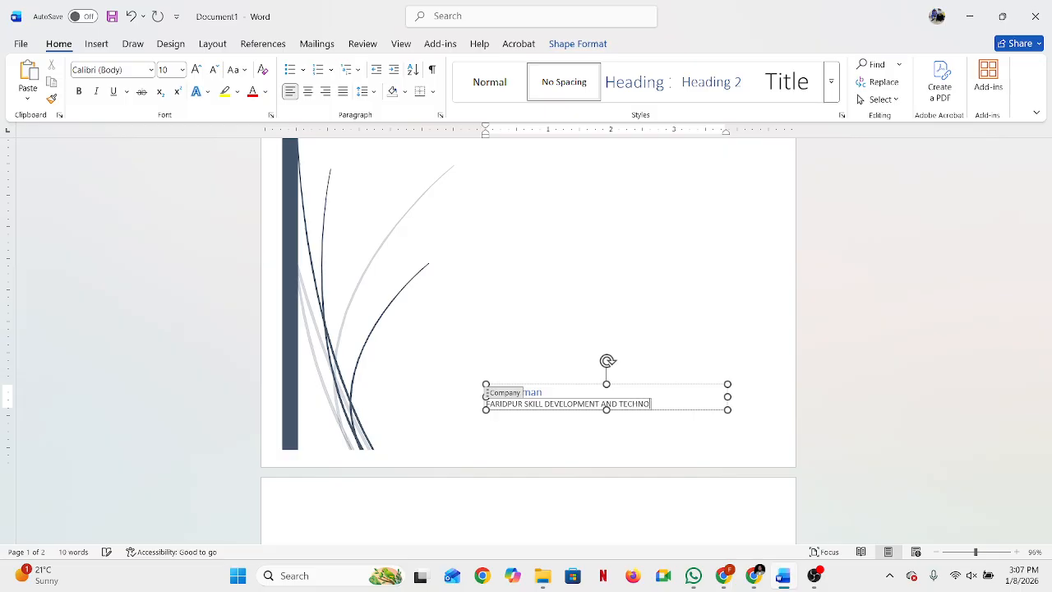
text(LOGY L)
click(383, 397)
Step: Review the filled-in cover page, checking the title, date, author and company fields
scroll(385, 392, up, 3)
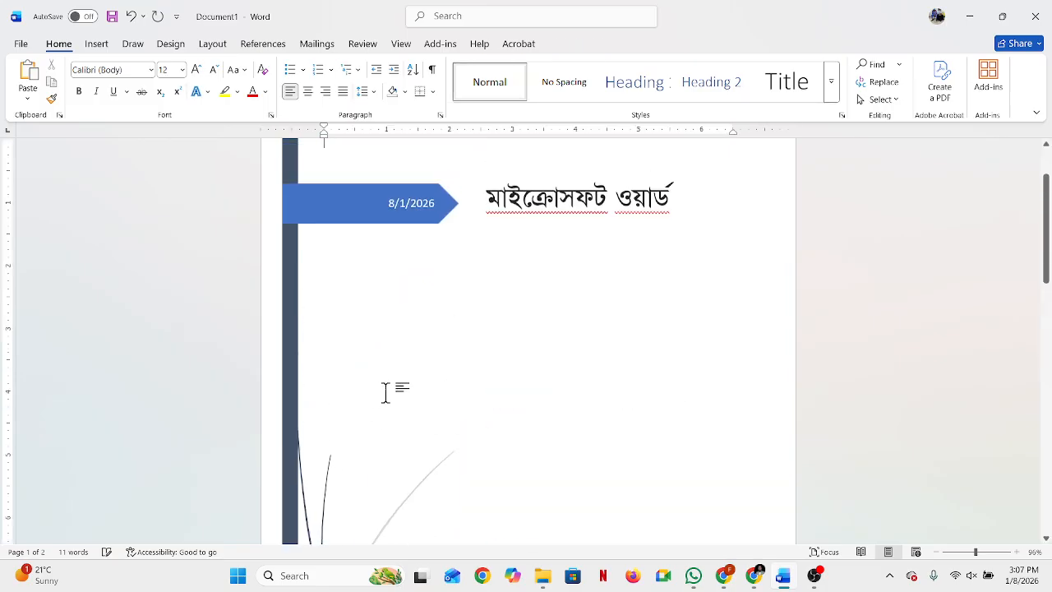
scroll(523, 363, down, 2)
scroll(526, 361, down, 2)
click(538, 361)
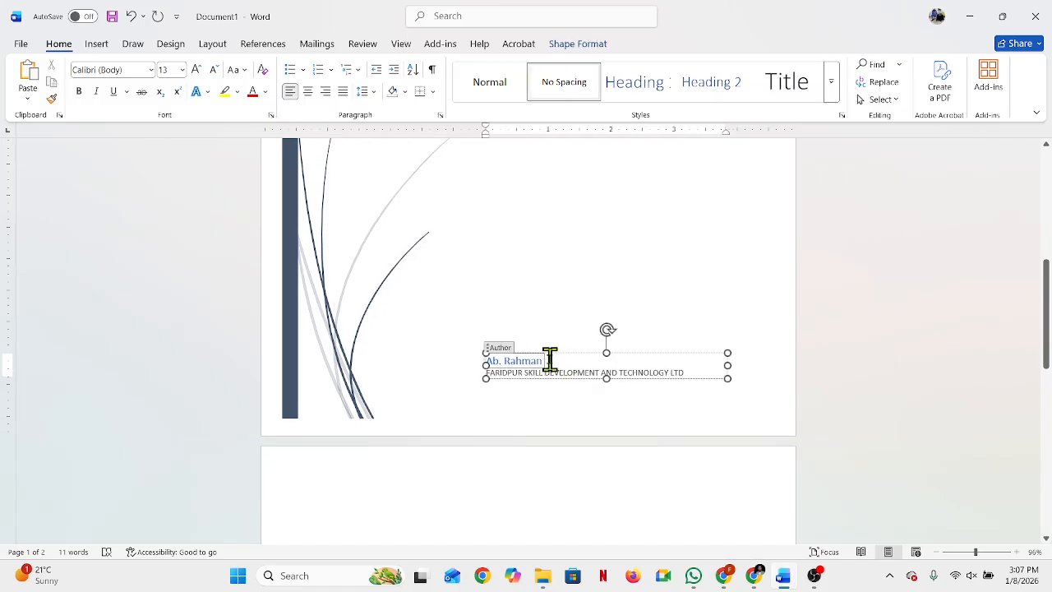
double_click(533, 360)
click(523, 363)
click(431, 318)
scroll(521, 358, down, 5)
scroll(524, 344, up, 3)
scroll(524, 344, up, 3)
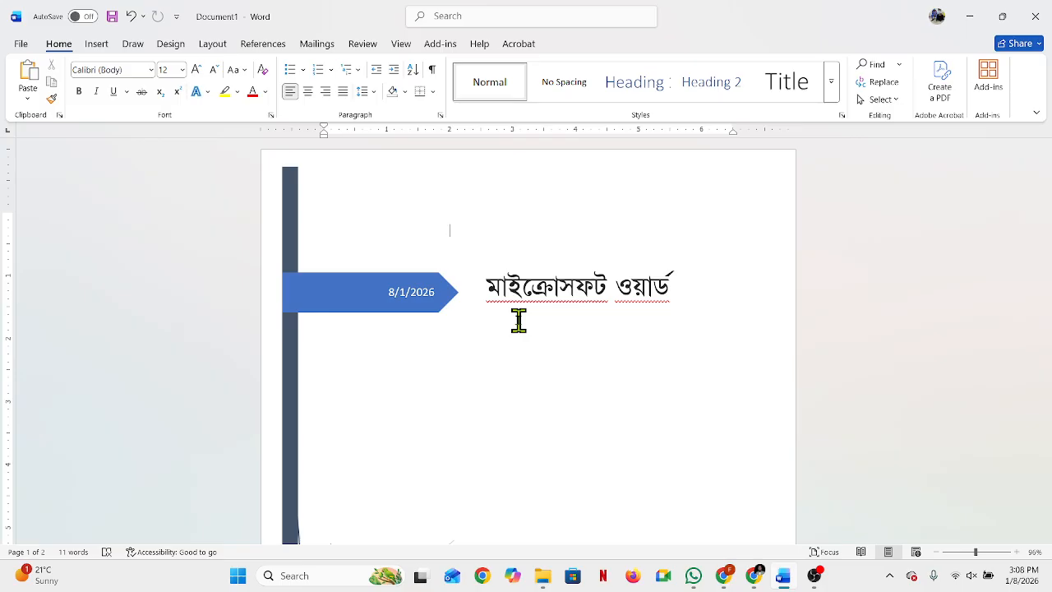
Step: Insert a blank page after the cover page and place the cursor on page 2
click(107, 48)
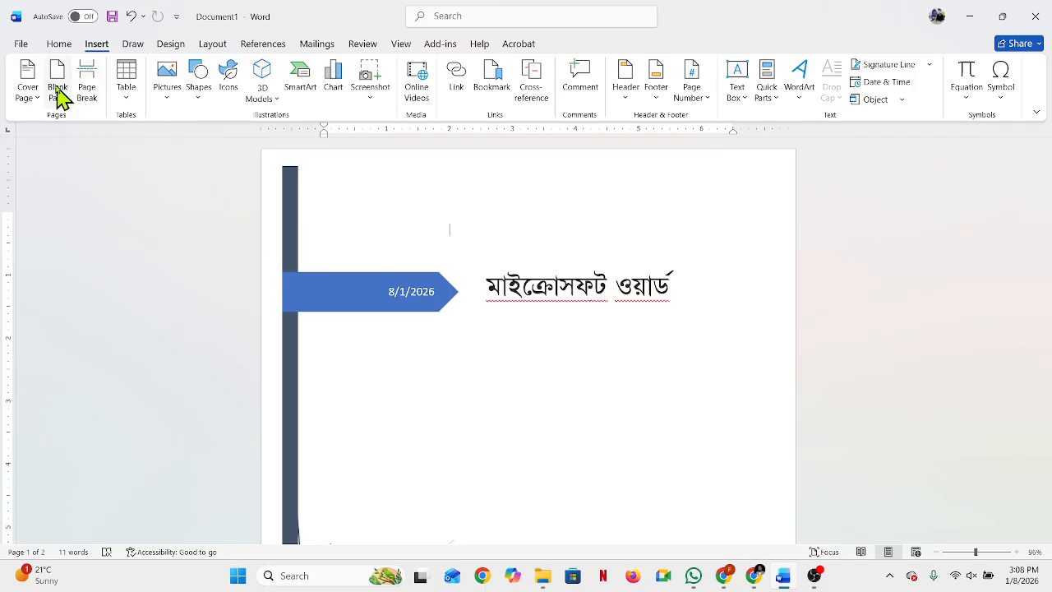
scroll(340, 326, down, 5)
scroll(460, 362, down, 3)
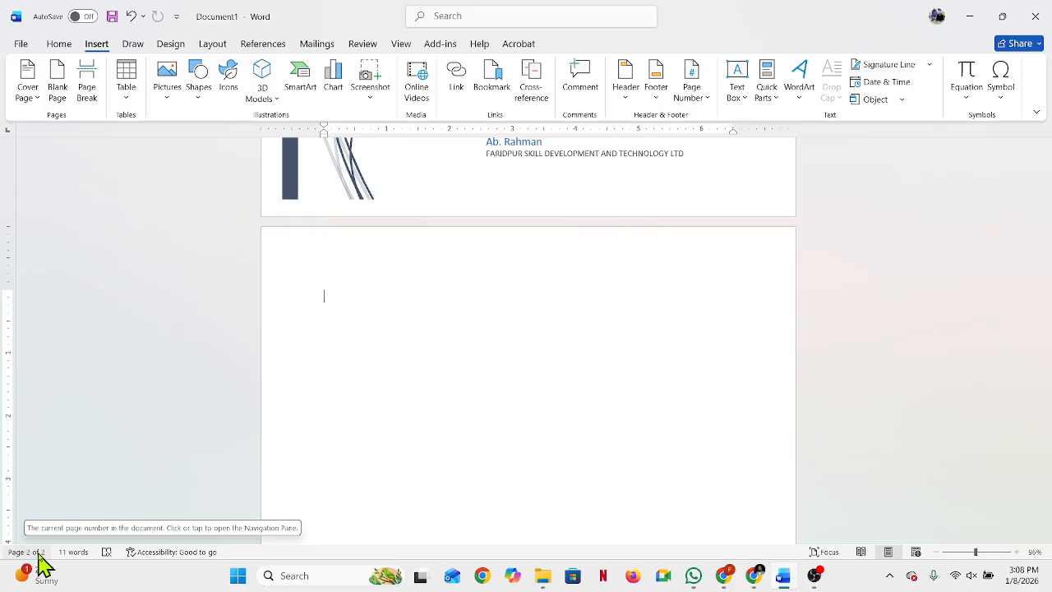
click(59, 92)
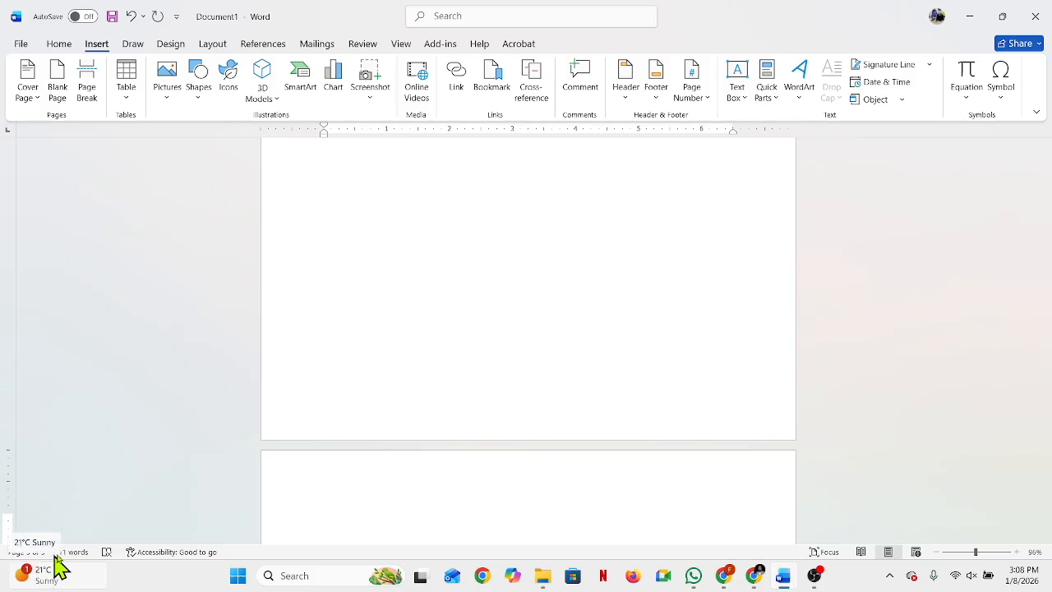
scroll(357, 417, down, 5)
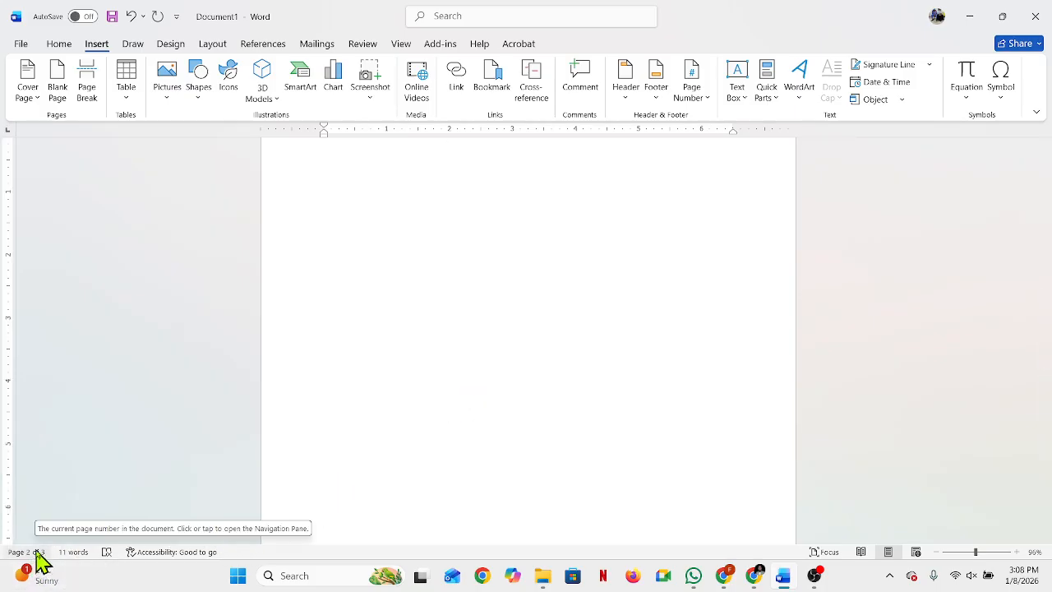
click(378, 305)
scroll(379, 305, up, 4)
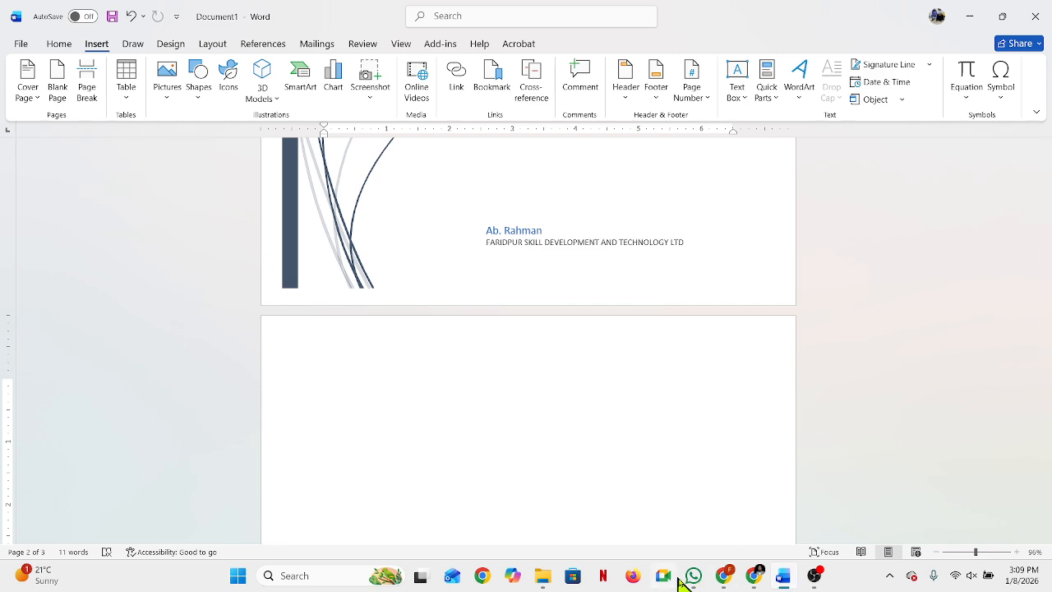
Step: Open the Interpret Concepts of Digital Marketing document from the Downloads folder and copy questions CQ–1 to CQ–4 with their answers
click(541, 577)
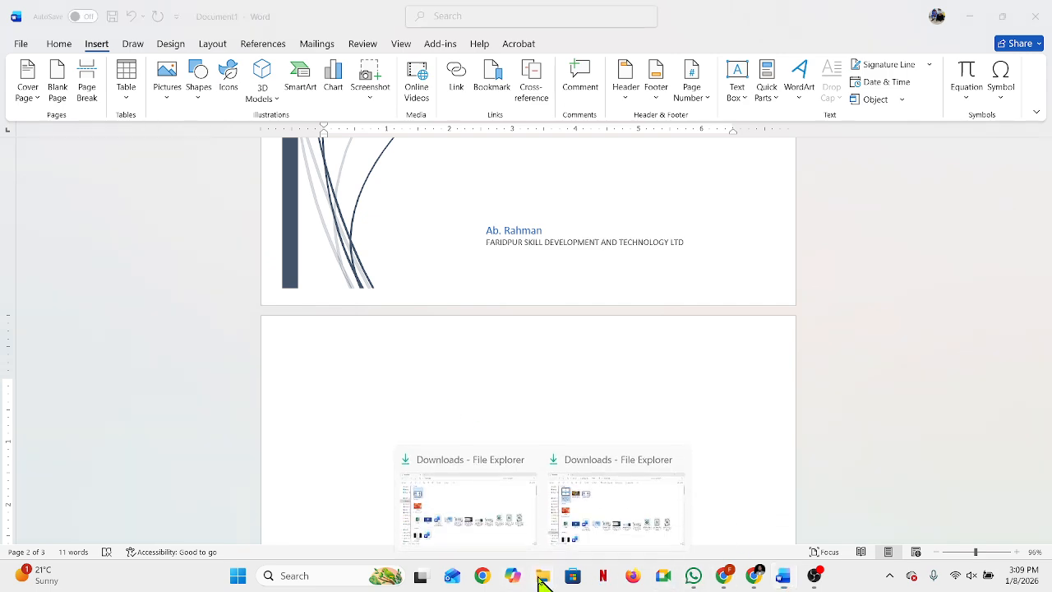
click(494, 526)
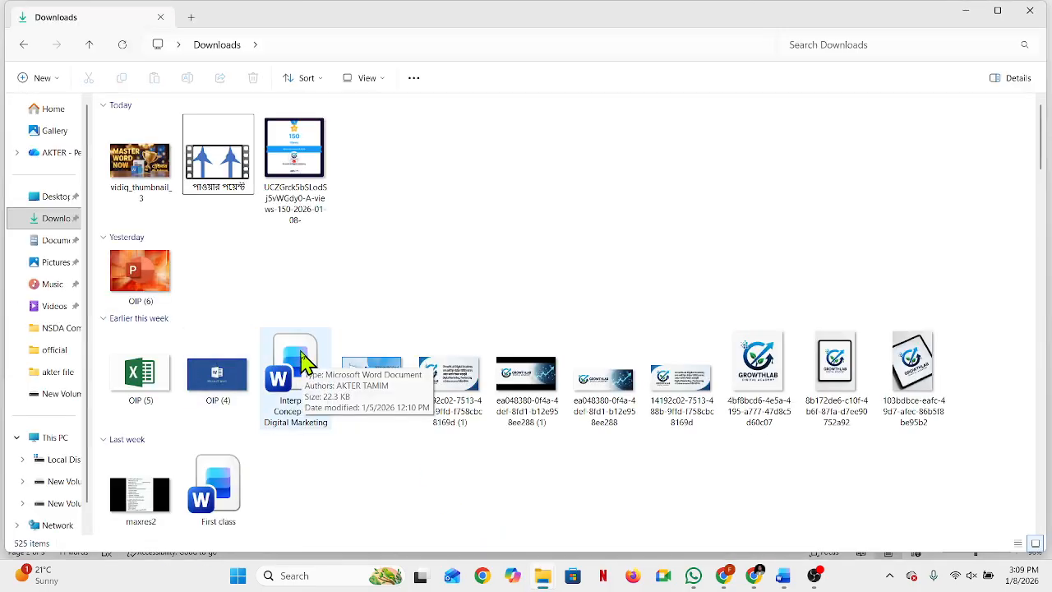
double_click(298, 358)
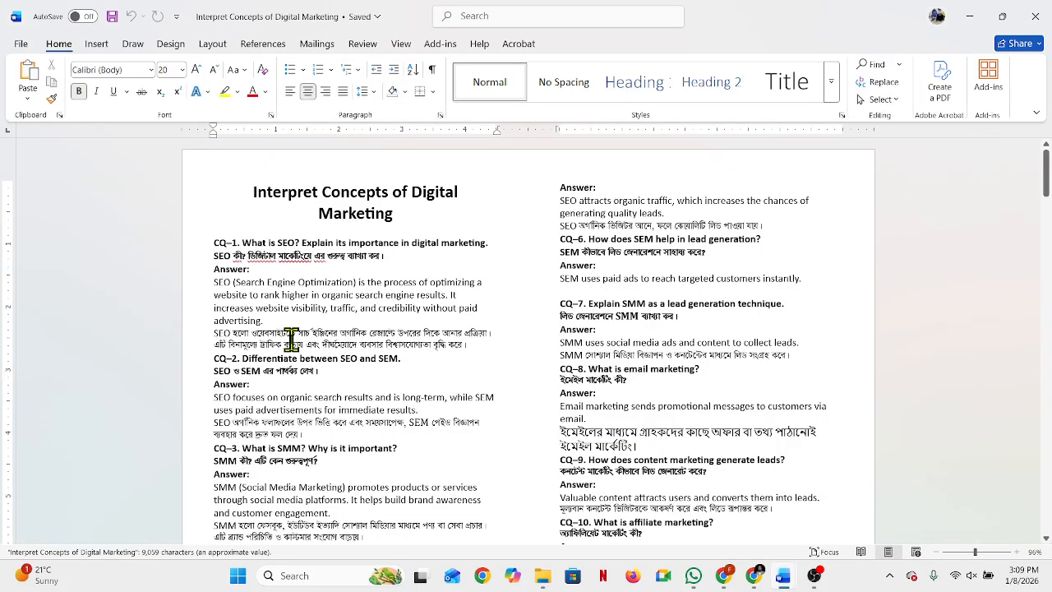
drag(212, 244, 439, 495)
key(ctrl+c)
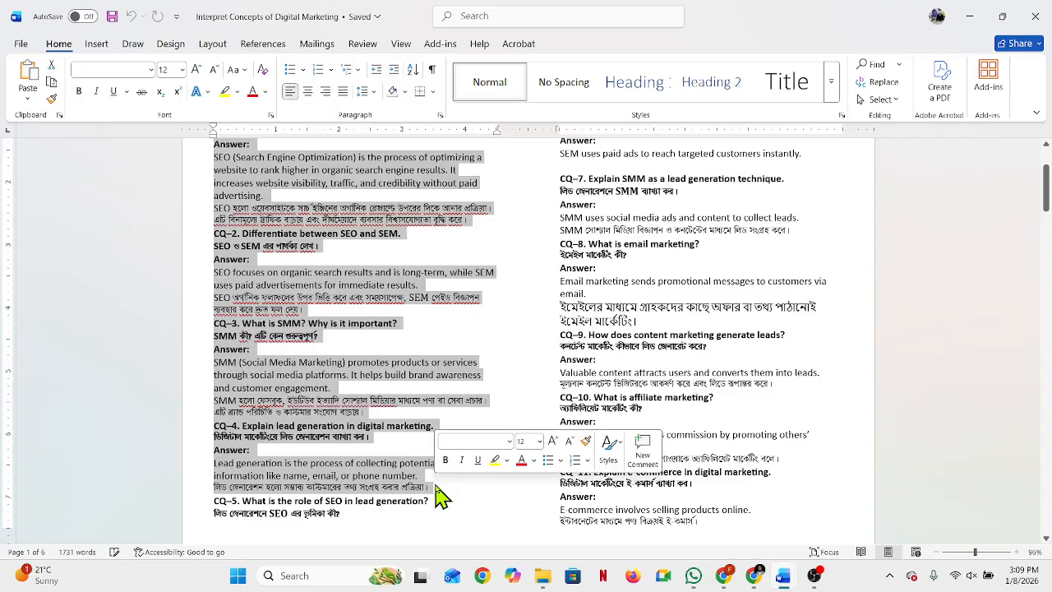
Step: Switch back to Document1 and paste the copied questions and answers at the start of page 2
mouse_move(795, 578)
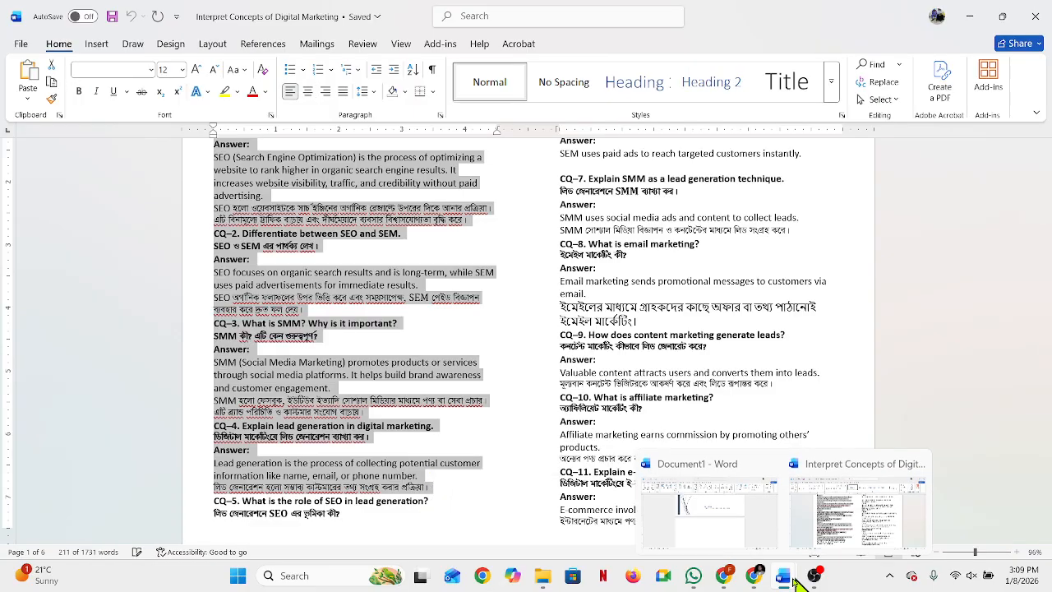
click(734, 536)
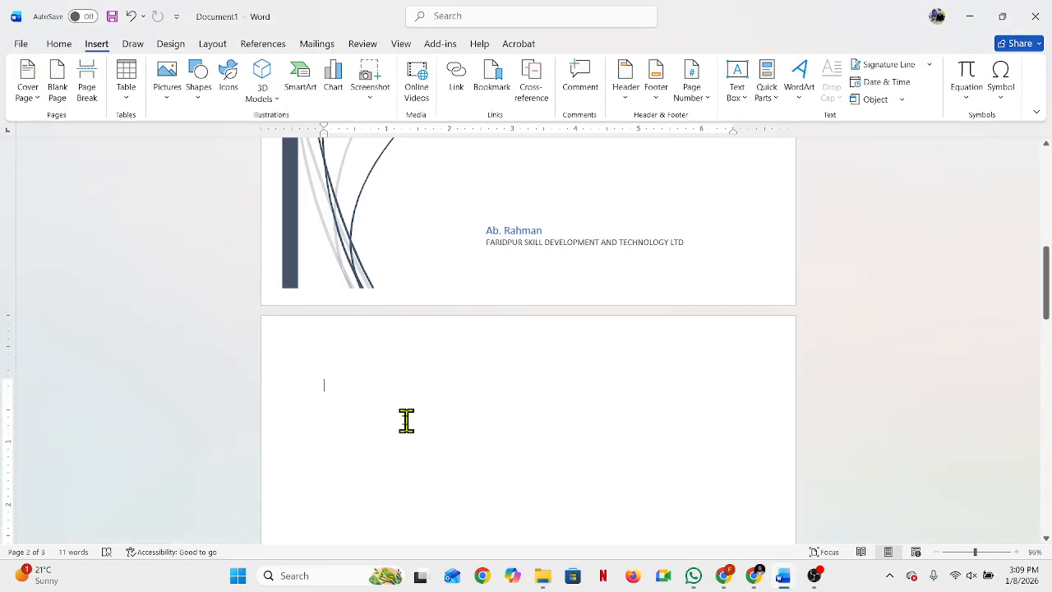
key(ctrl+v)
scroll(445, 434, up, 3)
click(485, 427)
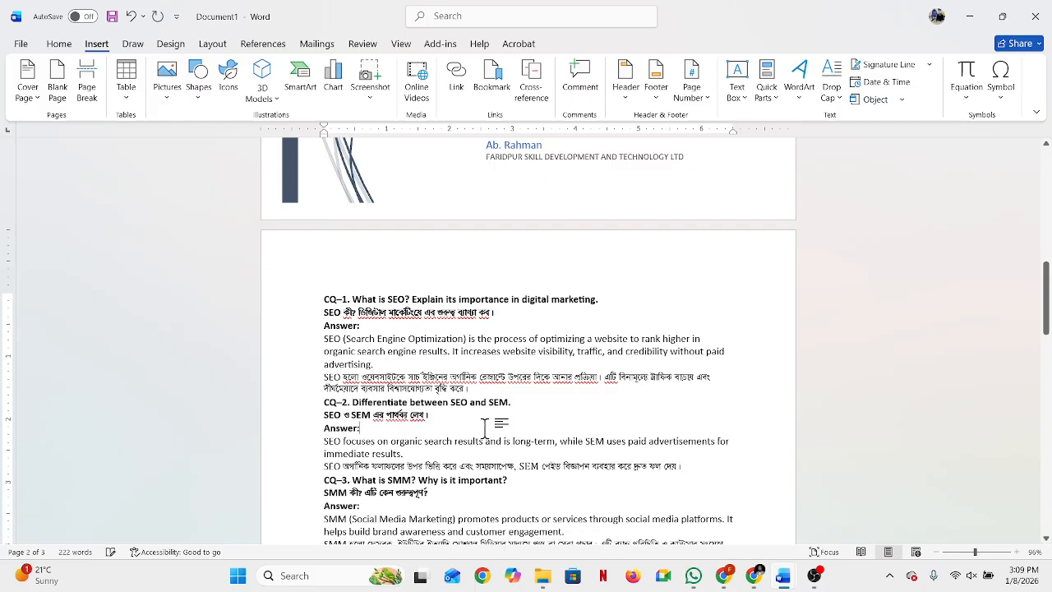
ctrl+scroll(336, 323, up, 8)
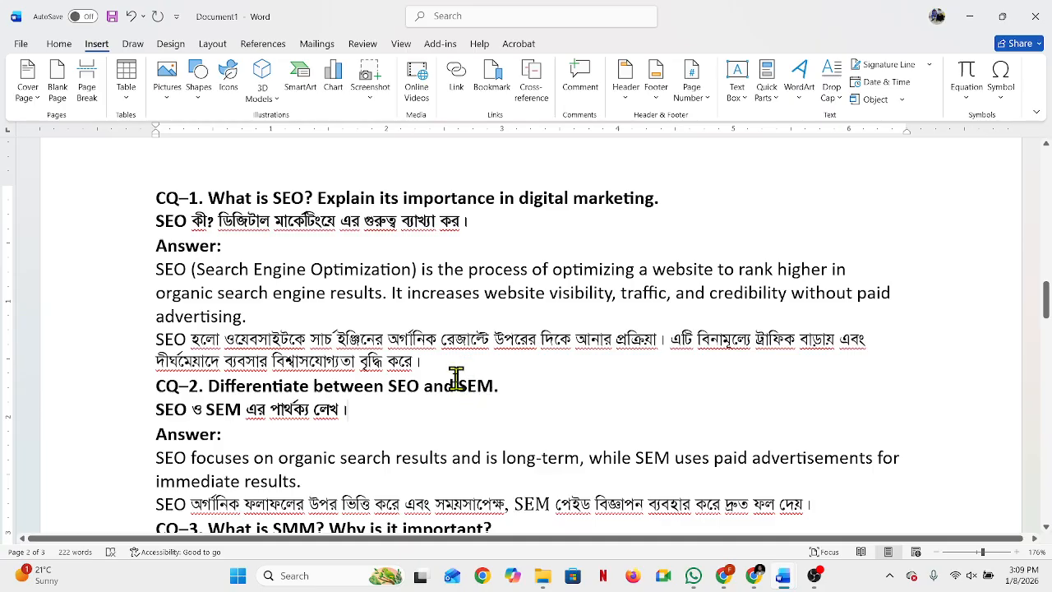
Step: Try to separate CQ–2 from the end of the CQ–1 answer with three blank lines
click(494, 366)
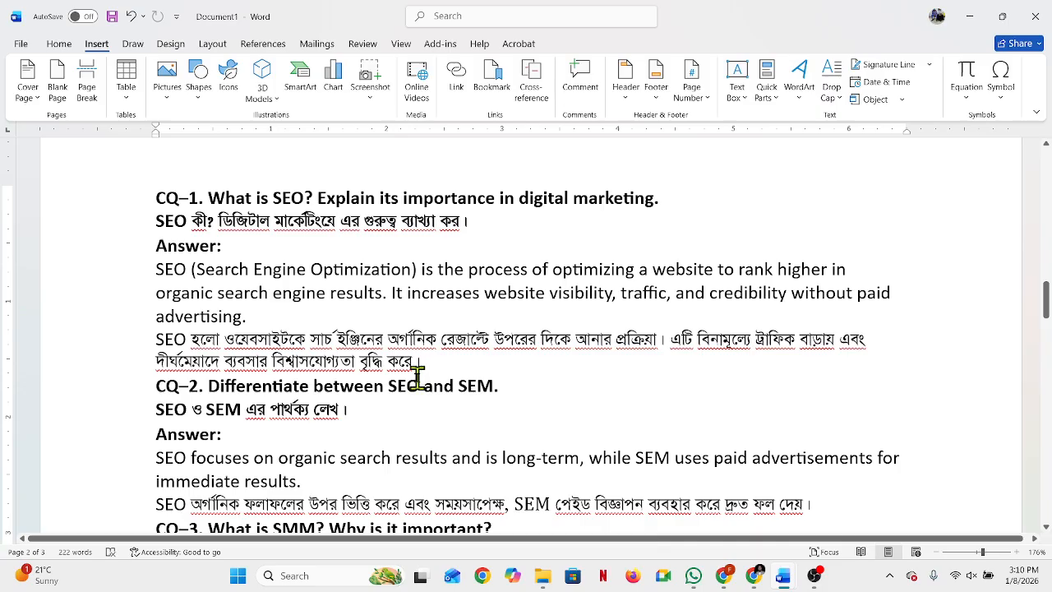
key(Return)
key(Return)
key(Return)
key(Return)
key(Return)
key(Return)
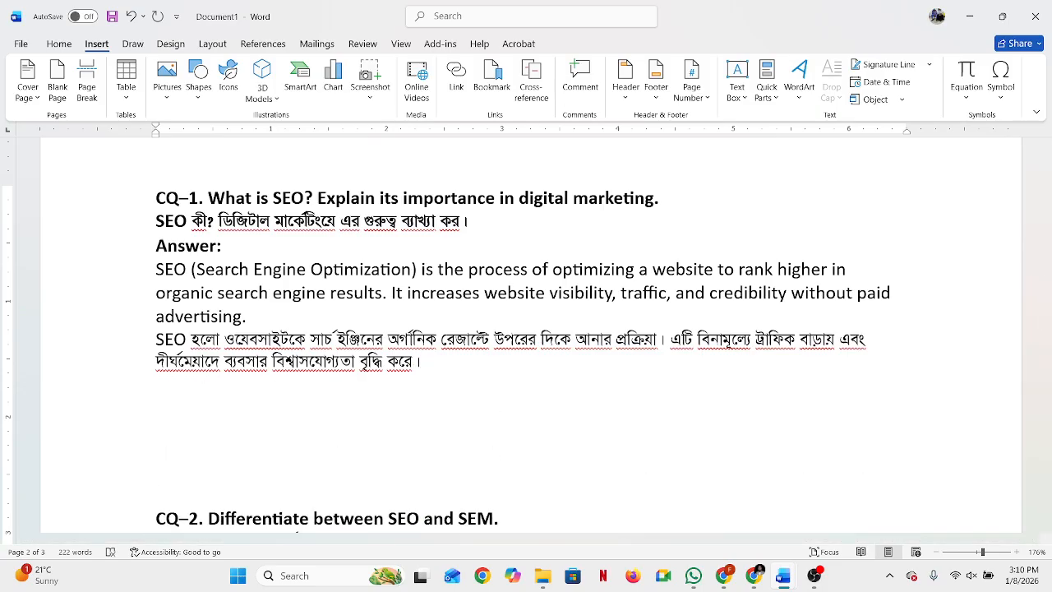
key(BackSpace)
key(BackSpace)
key(BackSpace)
key(BackSpace)
key(BackSpace)
key(BackSpace)
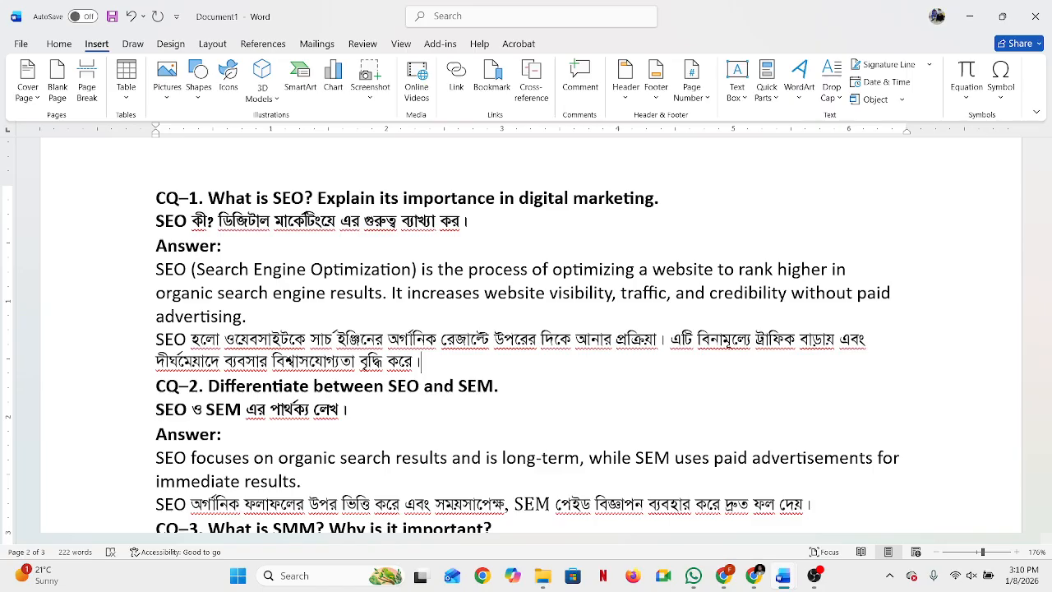
Step: Try a page break at the end of the CQ–1 answer, check the resulting pages, and remove the break
key(ctrl+Return)
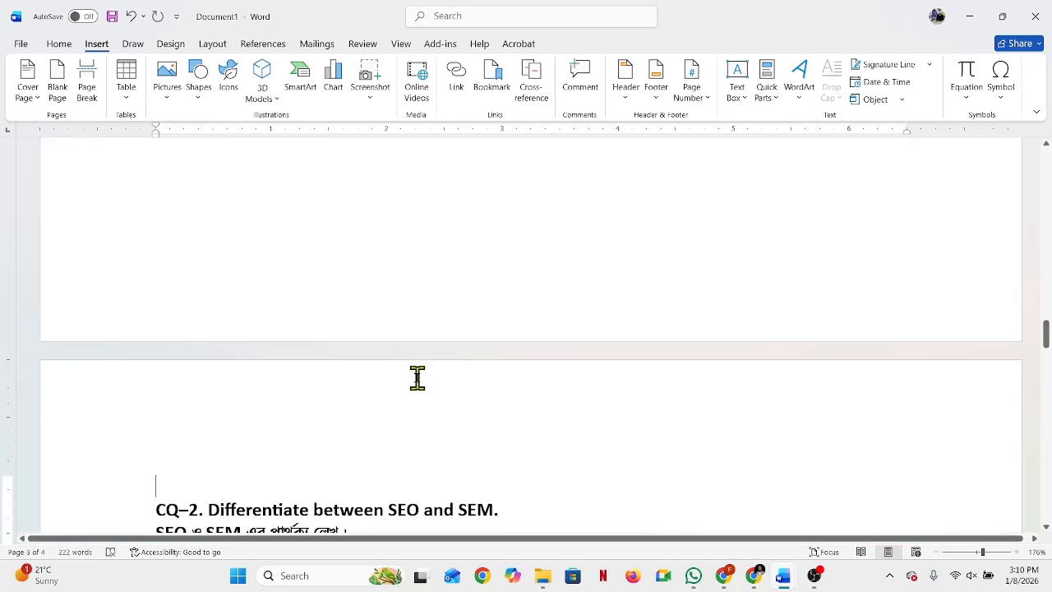
key(BackSpace)
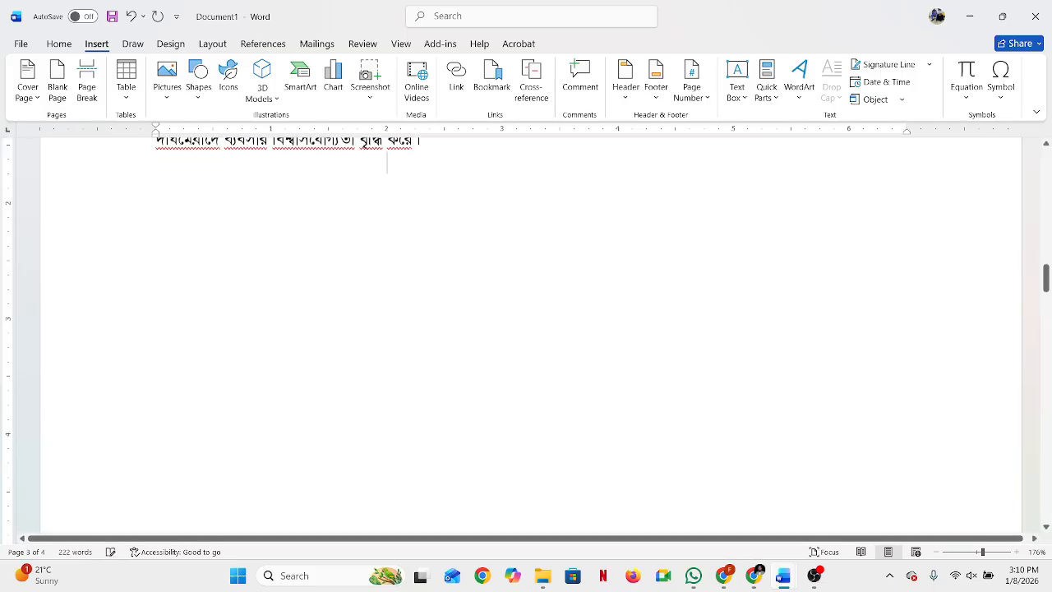
scroll(444, 382, up, 10)
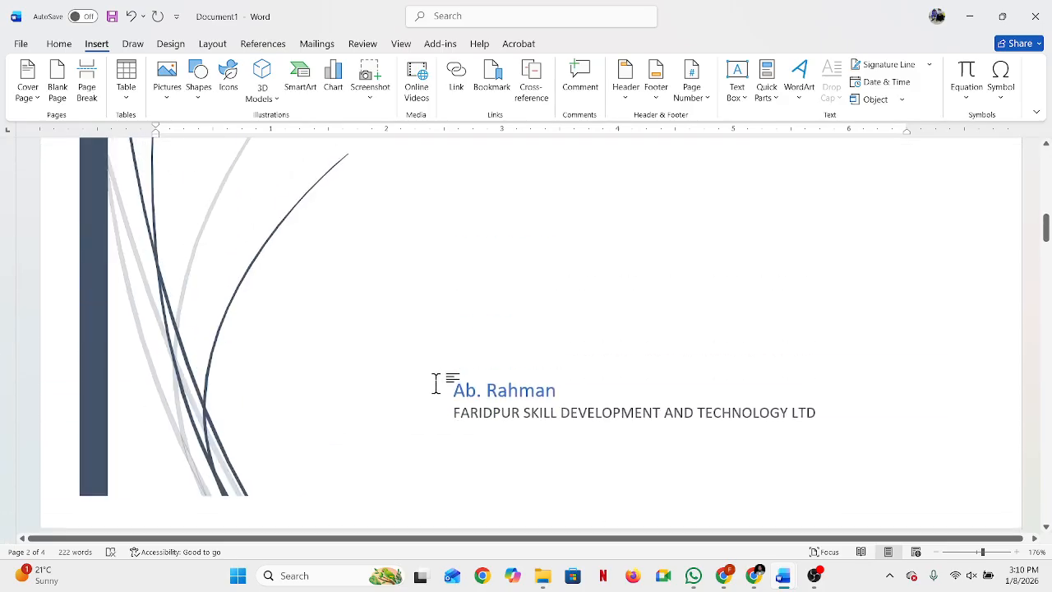
scroll(435, 383, down, 4)
scroll(436, 384, down, 5)
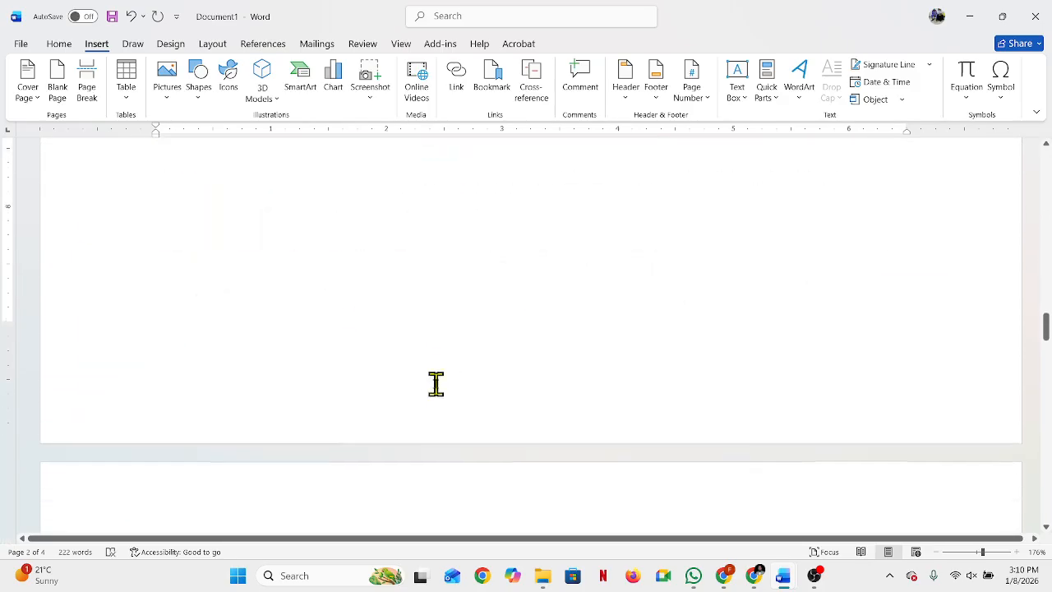
scroll(462, 406, up, 5)
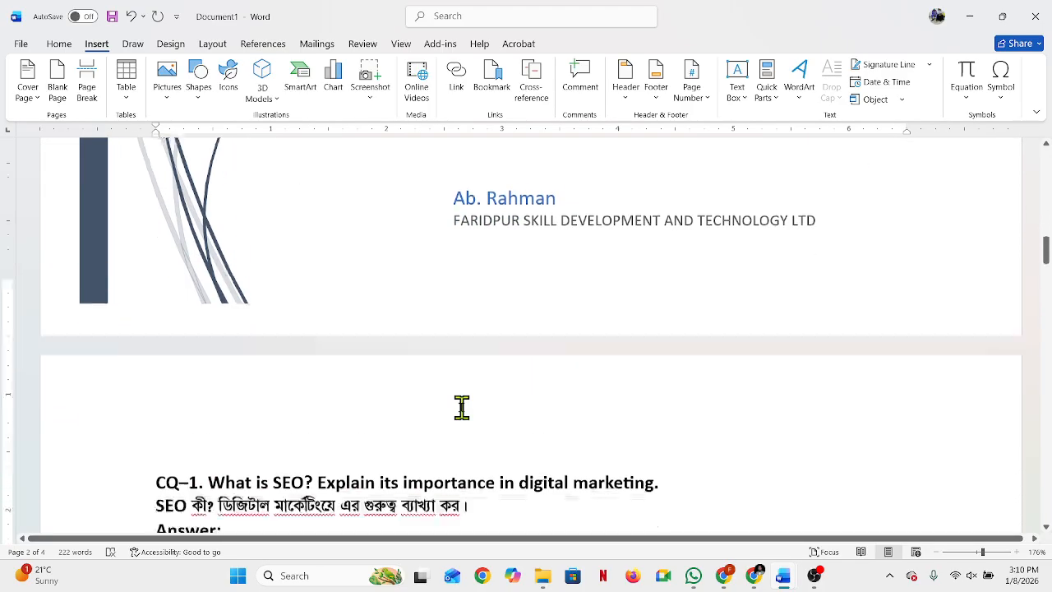
scroll(462, 406, down, 3)
scroll(461, 406, down, 10)
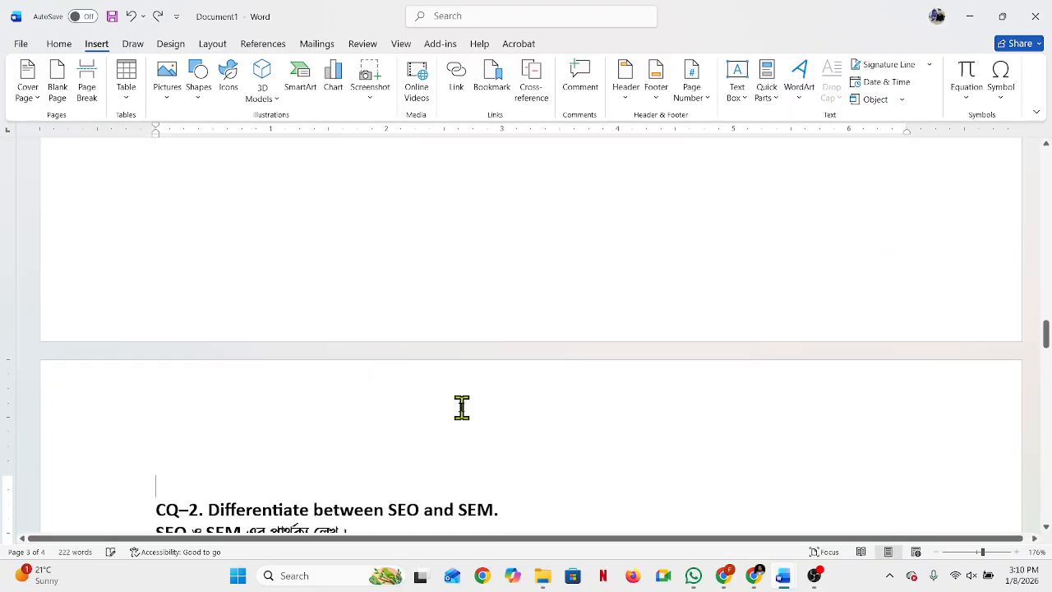
key(BackSpace)
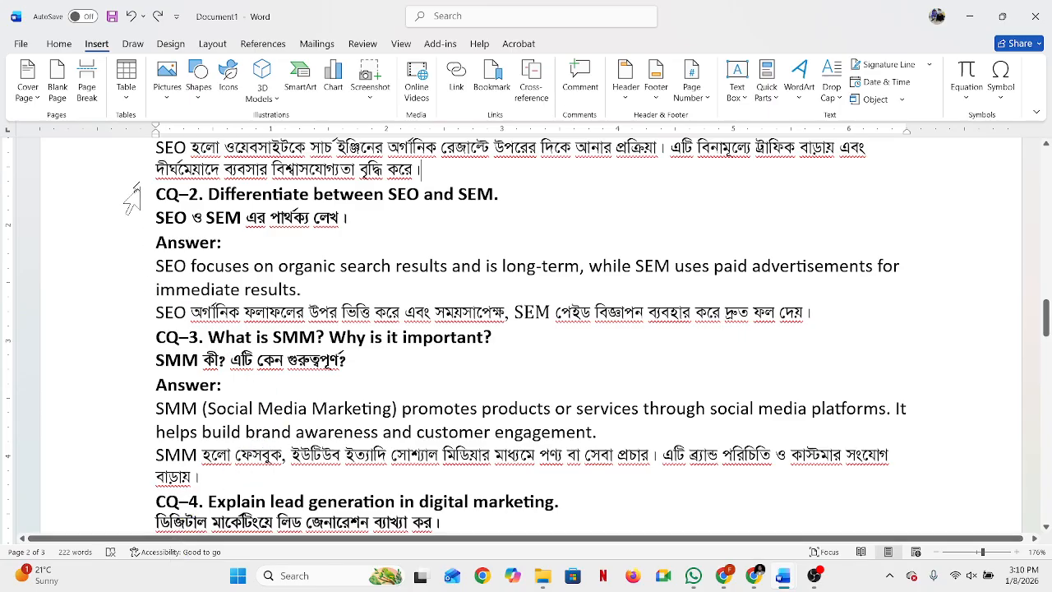
Step: Insert a page break at the end of the CQ–1 answer to start CQ–2 on a new page
click(92, 74)
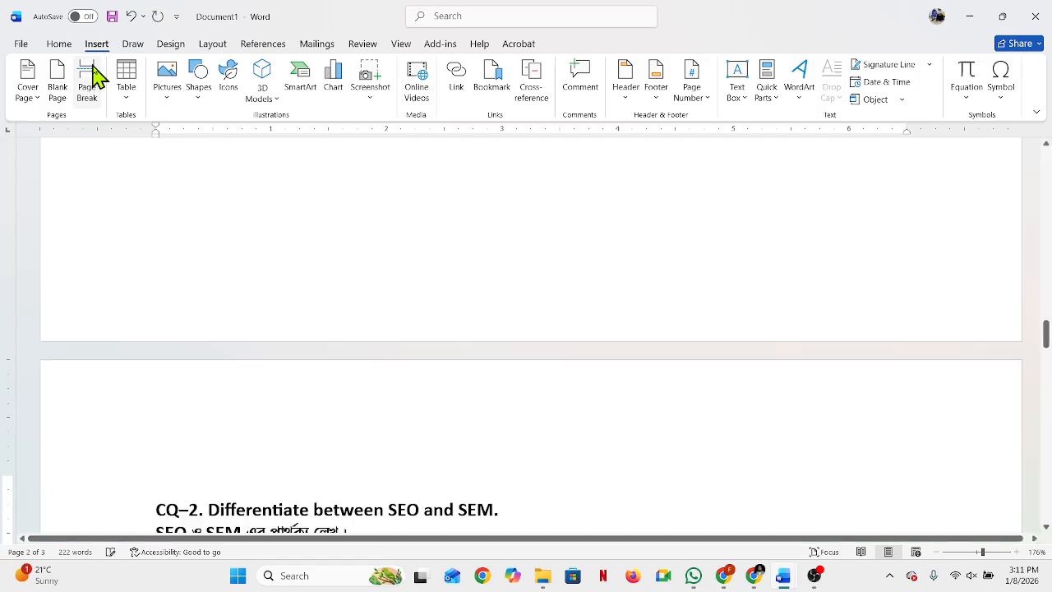
scroll(284, 493, up, 5)
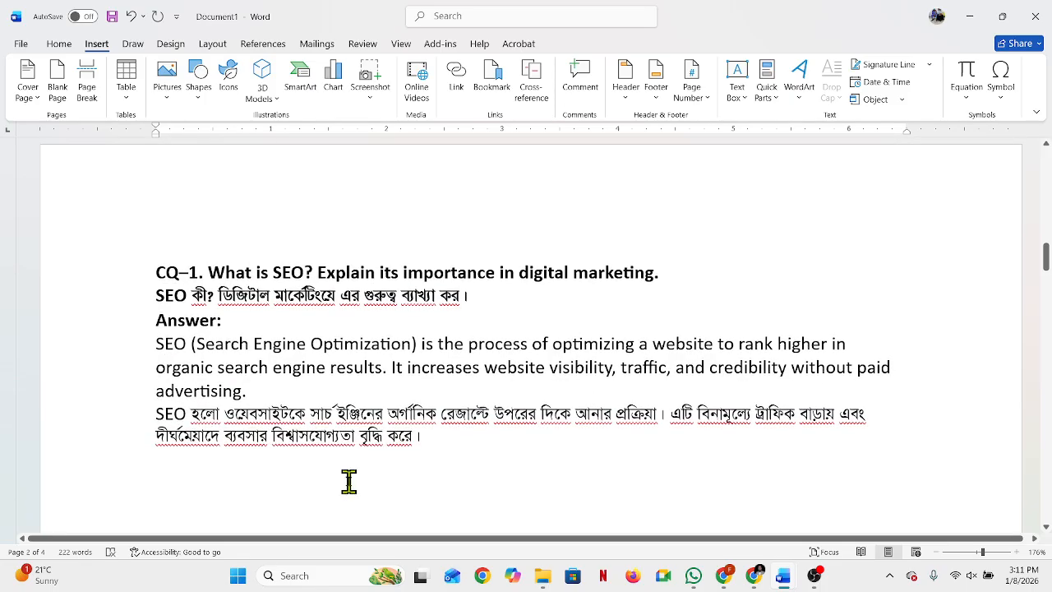
scroll(349, 481, down, 5)
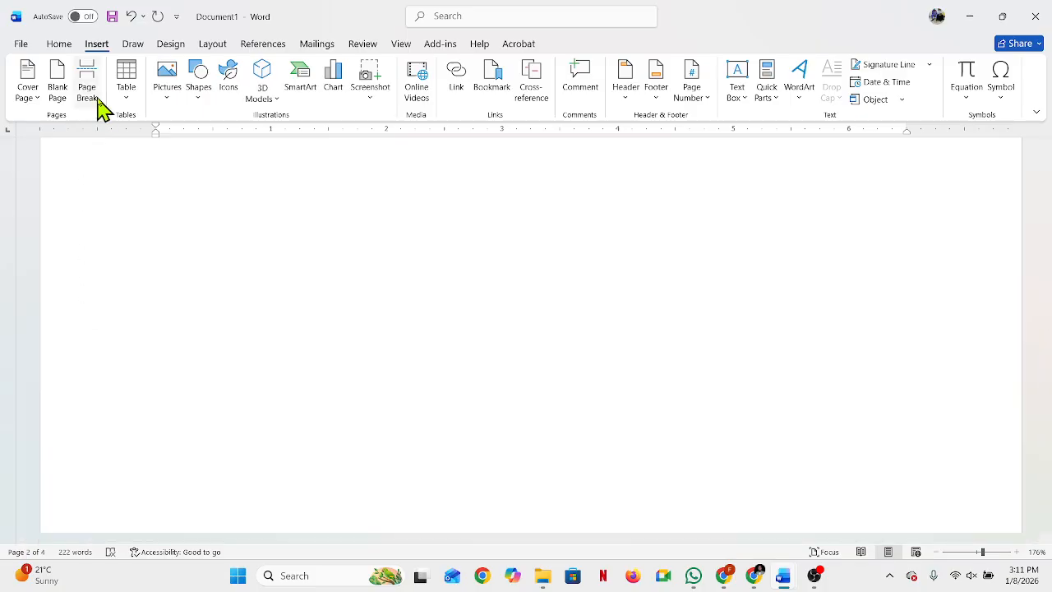
scroll(102, 117, down, 4)
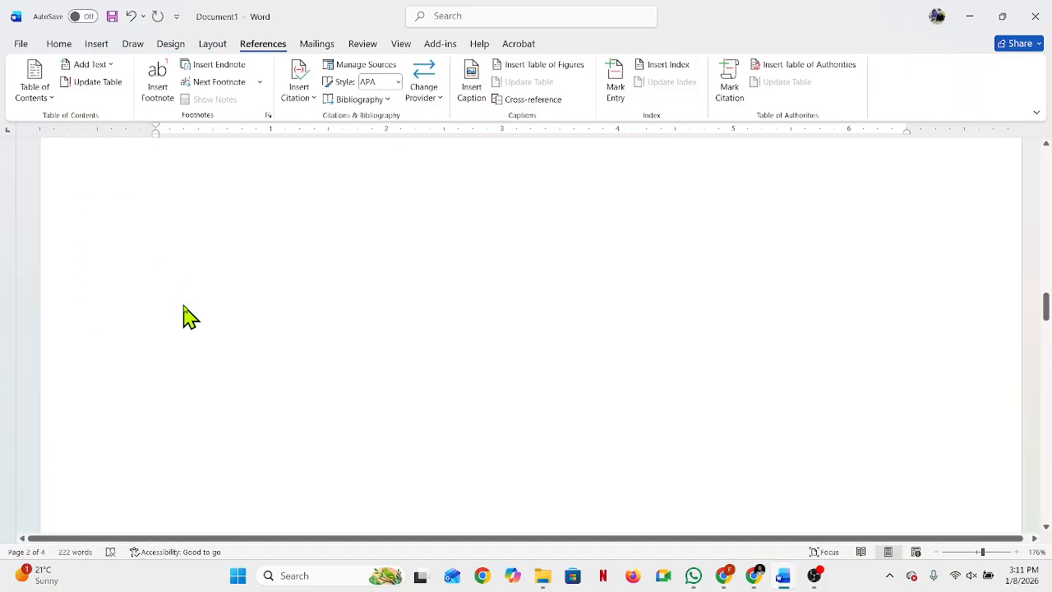
click(66, 45)
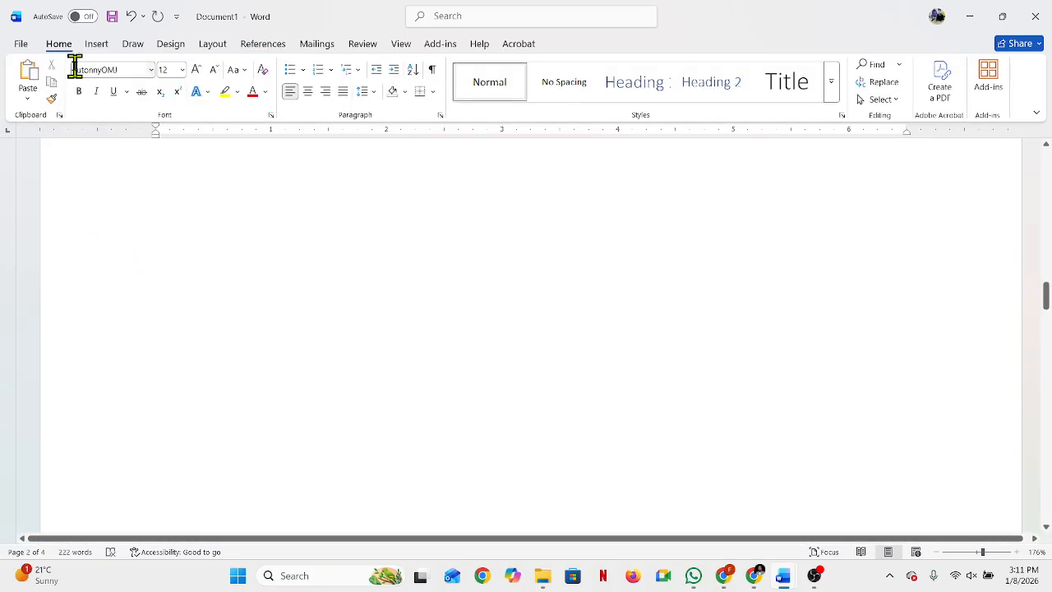
Step: Examine how the page break splits the questions and answers between pages 2 and 3
scroll(252, 340, down, 10)
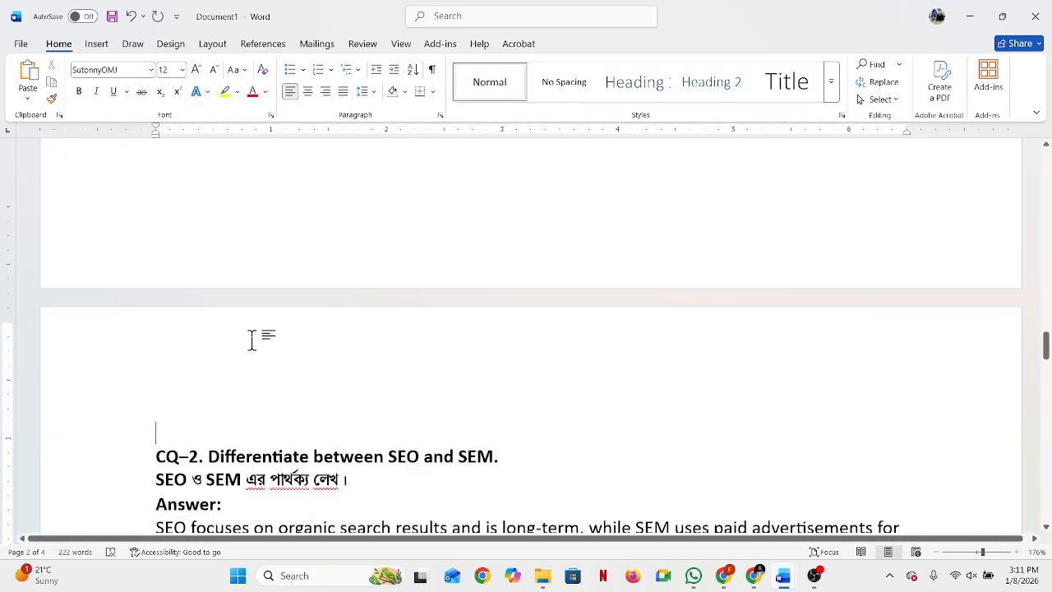
scroll(252, 341, up, 10)
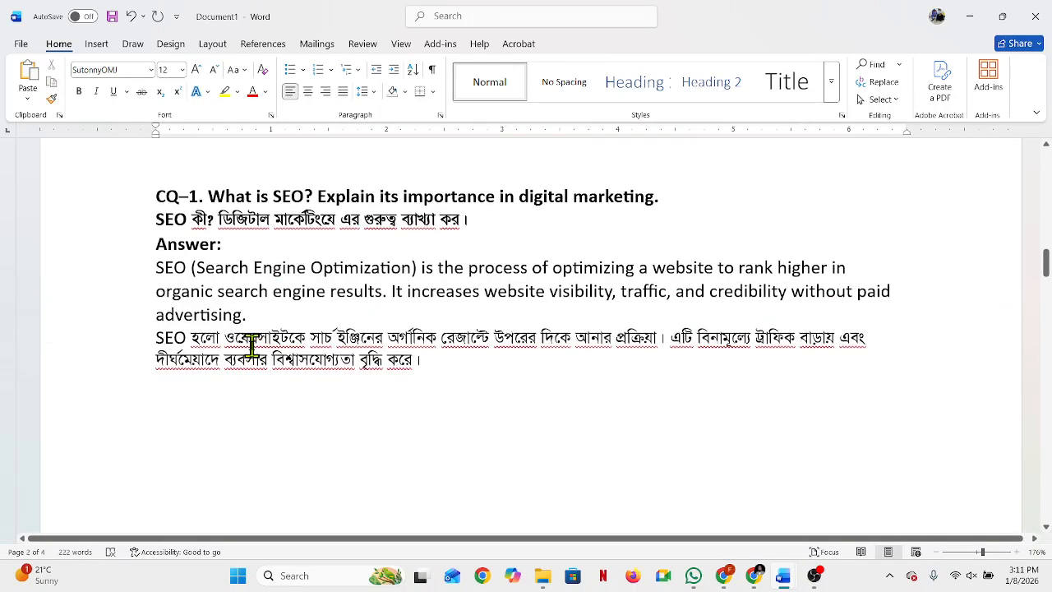
scroll(252, 340, down, 3)
scroll(251, 340, up, 12)
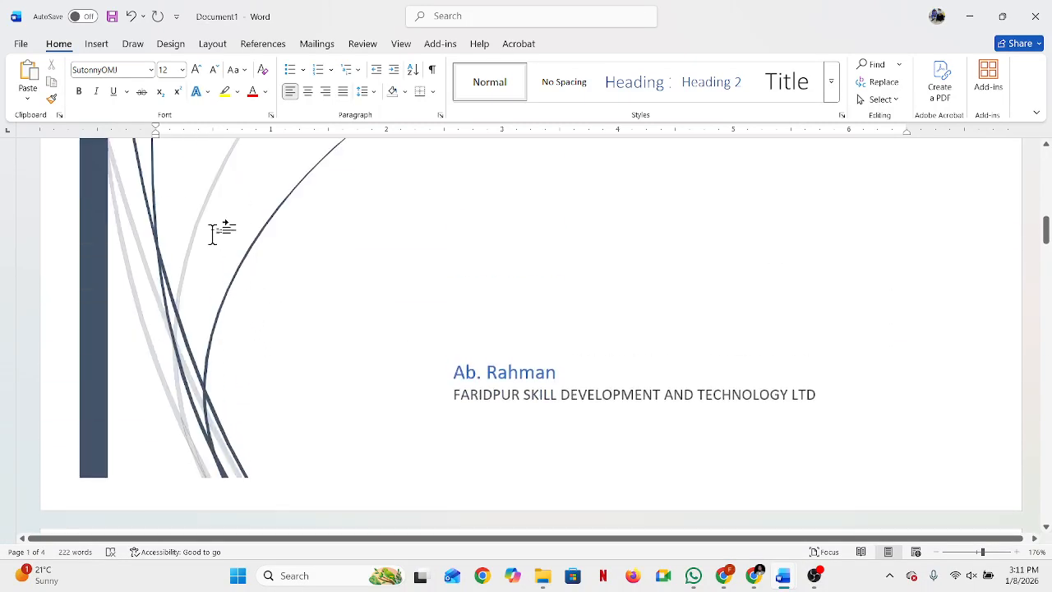
scroll(301, 279, down, 12)
scroll(258, 255, up, 1)
drag(151, 267, 599, 326)
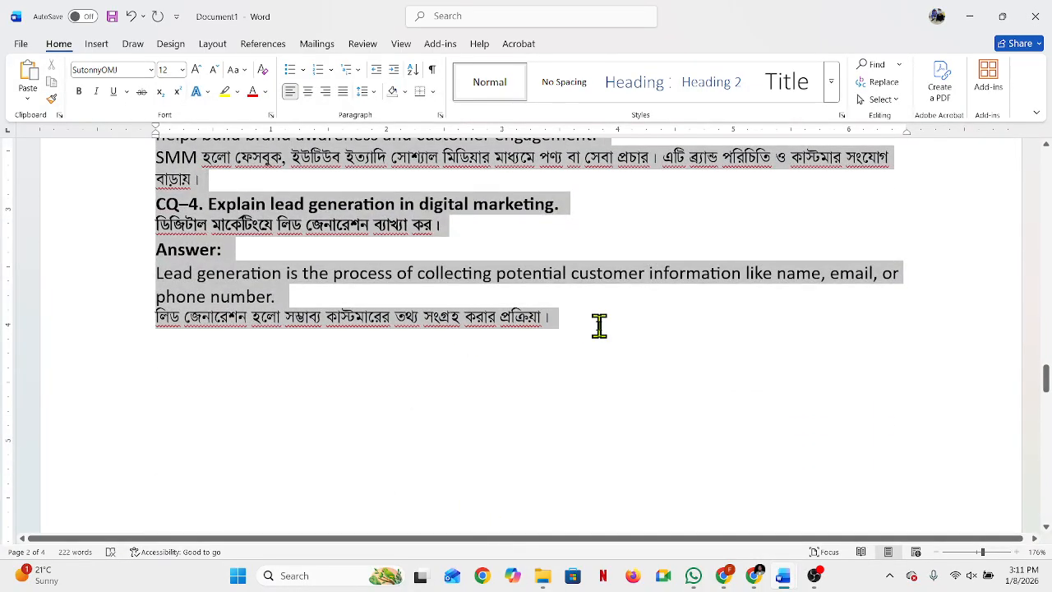
scroll(387, 329, up, 10)
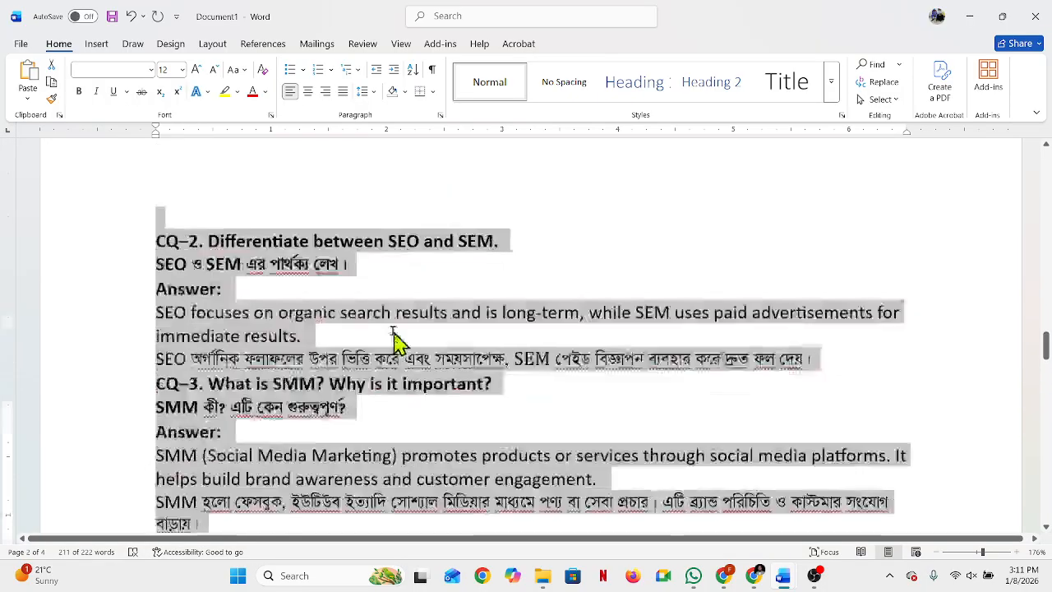
scroll(393, 347, down, 1)
Step: Remove the blank line and page break before CQ–2 so it directly follows the CQ–1 answer
click(192, 427)
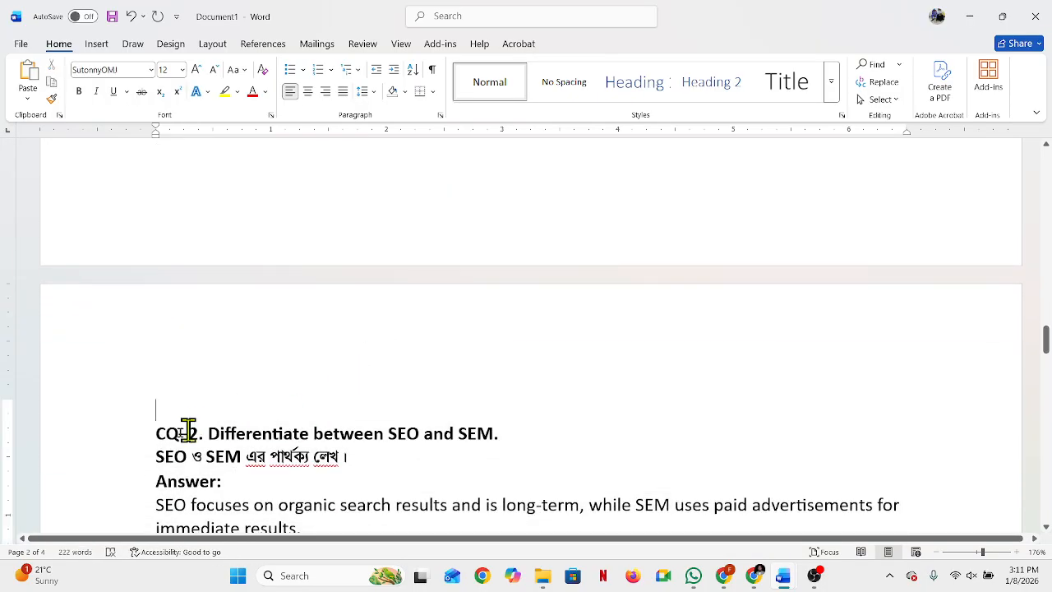
click(151, 434)
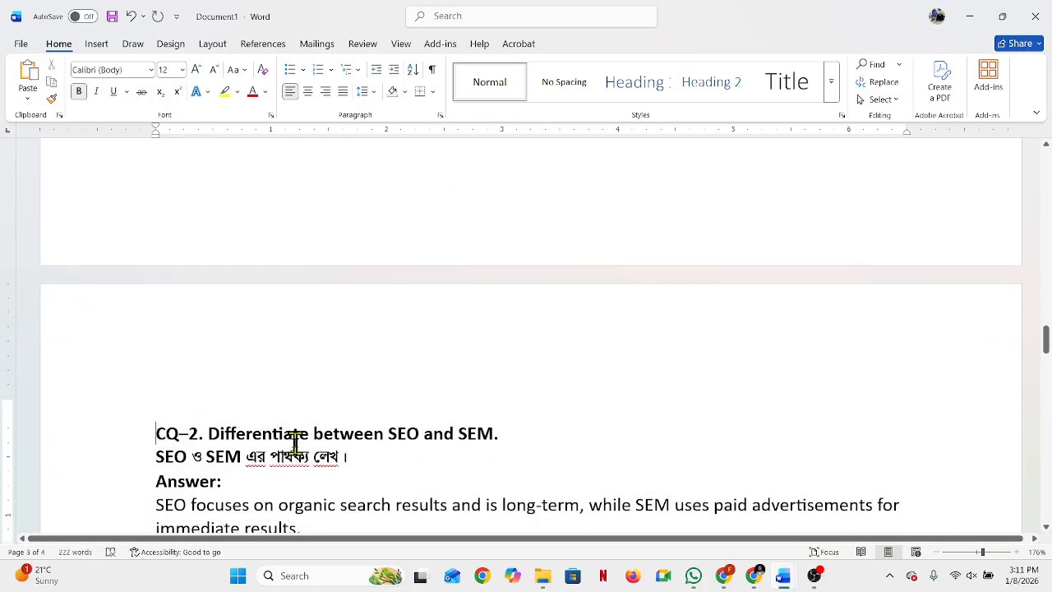
key(BackSpace)
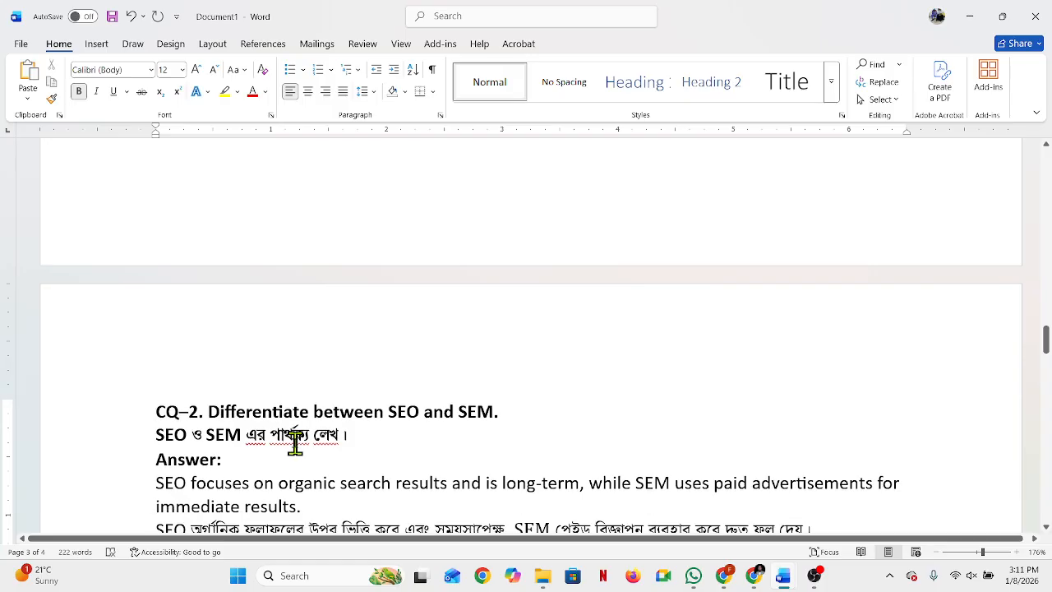
key(BackSpace)
key(BackSpace)
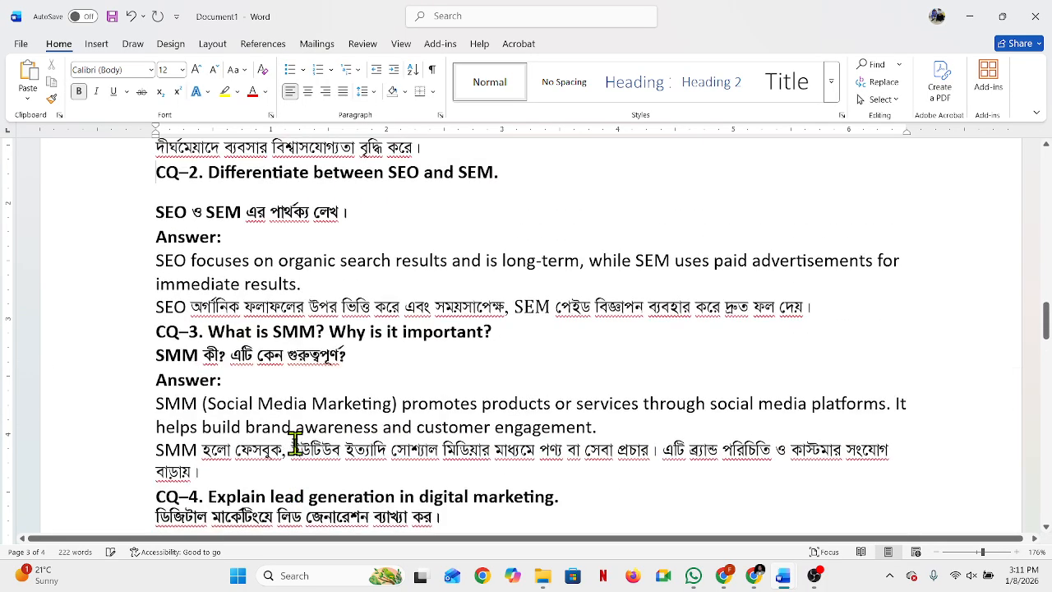
Step: Remove the empty page after the CQ–4 answer
scroll(296, 444, up, 4)
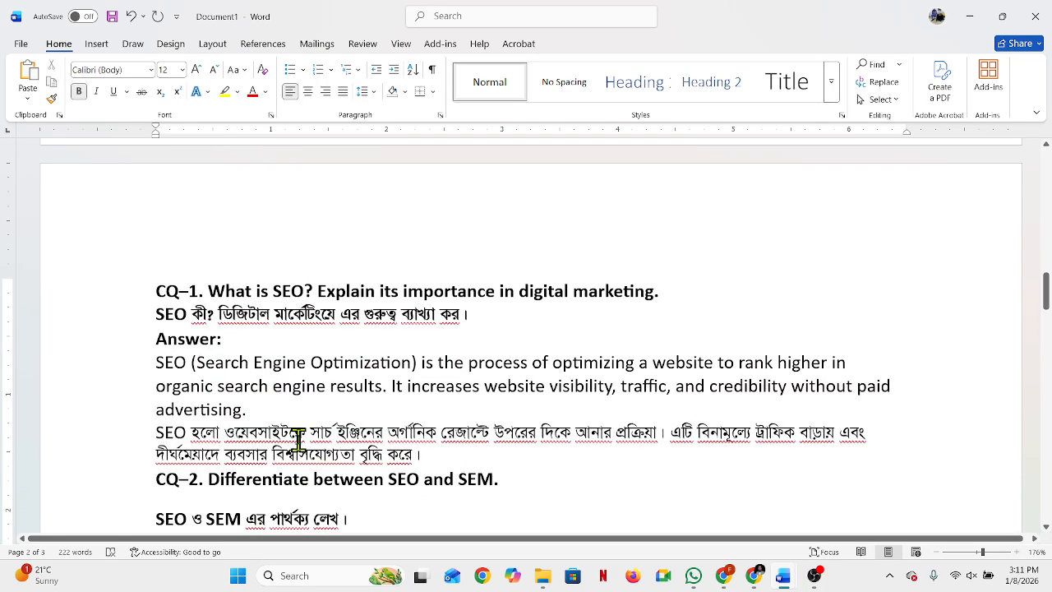
scroll(280, 427, down, 15)
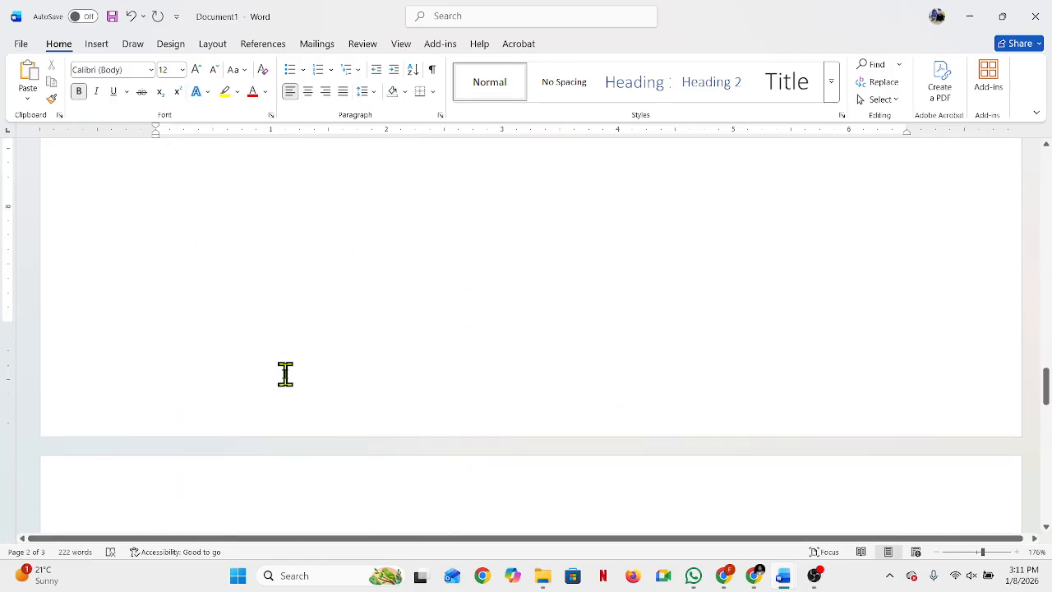
scroll(285, 374, down, 5)
click(285, 373)
scroll(282, 373, up, 3)
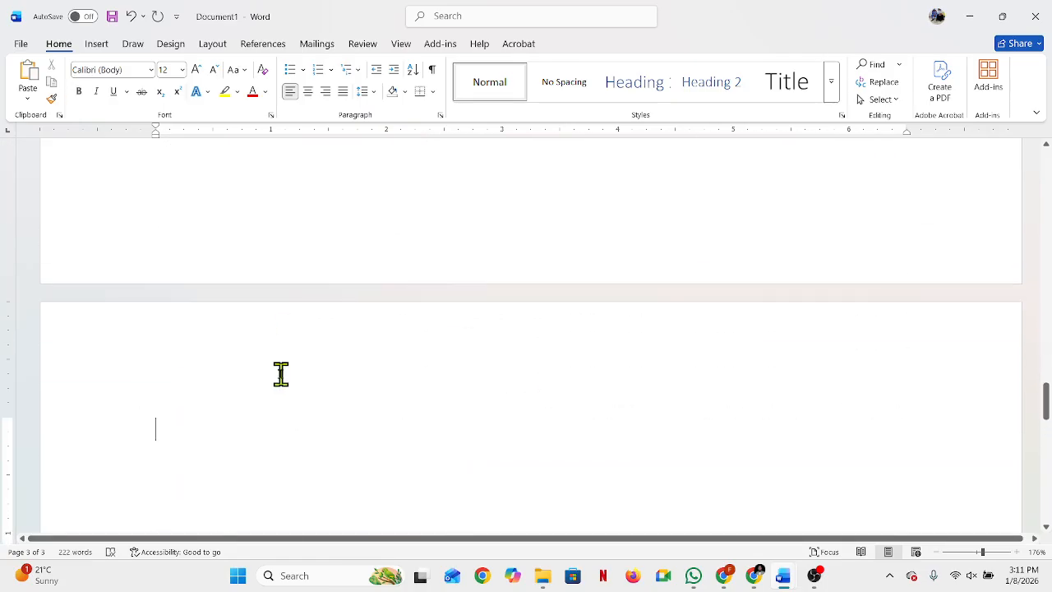
scroll(282, 374, down, 3)
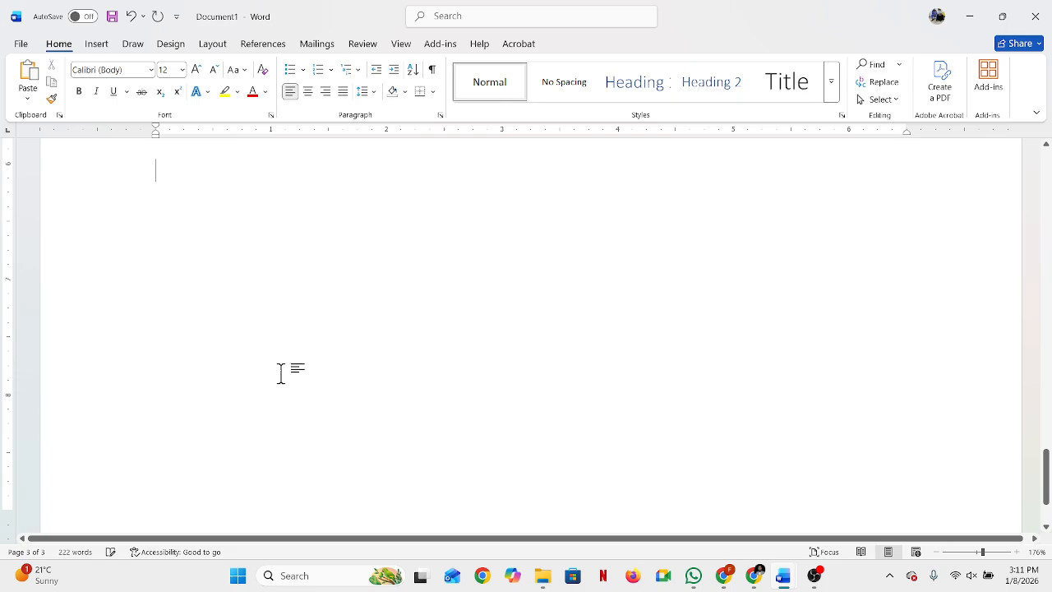
scroll(269, 377, up, 15)
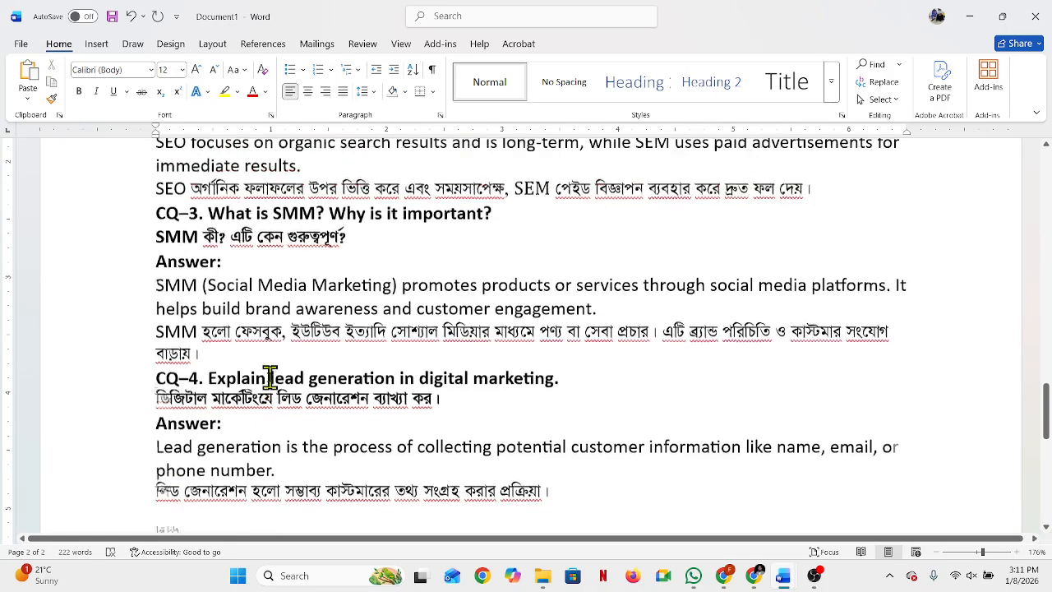
Step: Delete all the questions and answers from page 2, leaving it blank after the cover page
scroll(270, 372, up, 2)
drag(138, 333, 589, 380)
key(Delete)
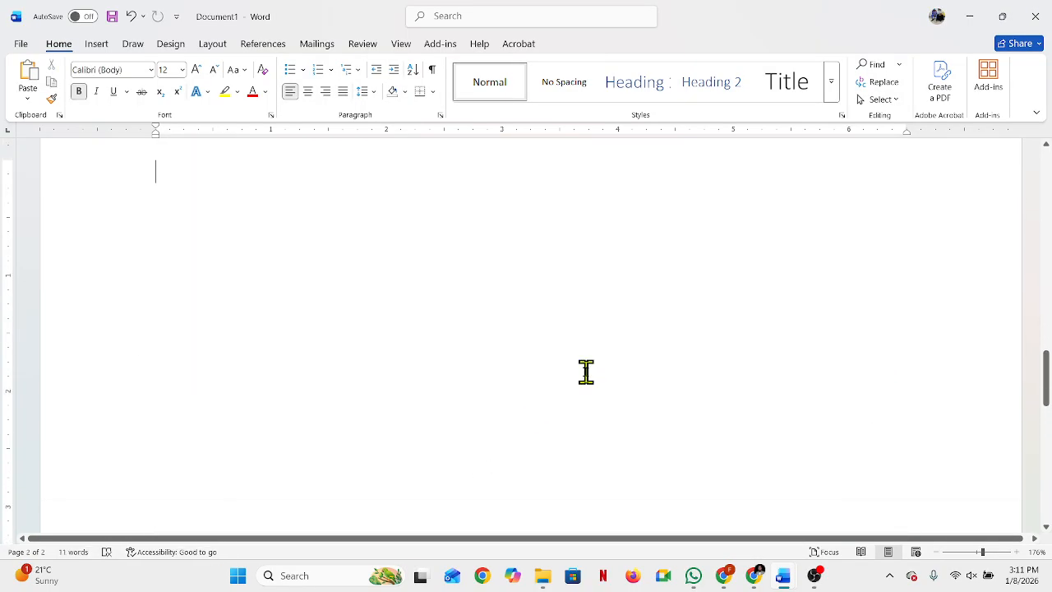
scroll(576, 372, up, 3)
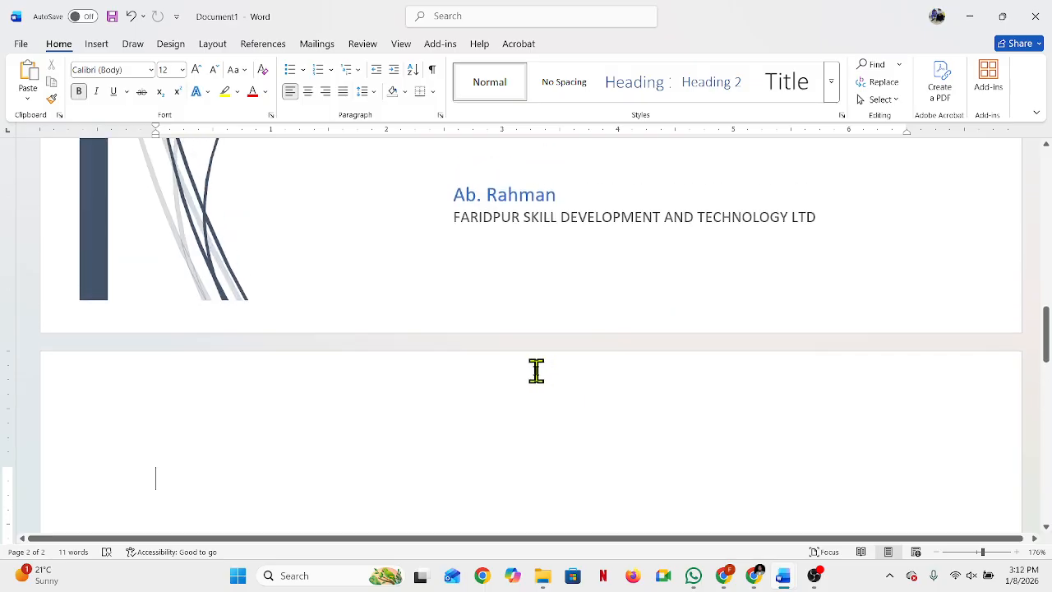
Step: Insert a table with 7 columns and 2 rows at the start of page 2
click(95, 44)
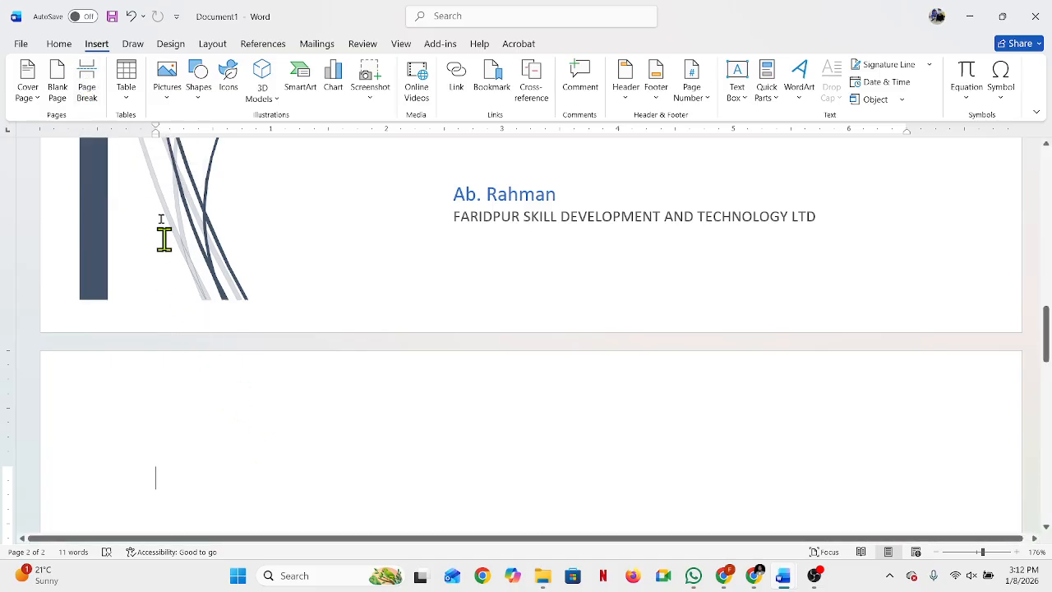
click(129, 78)
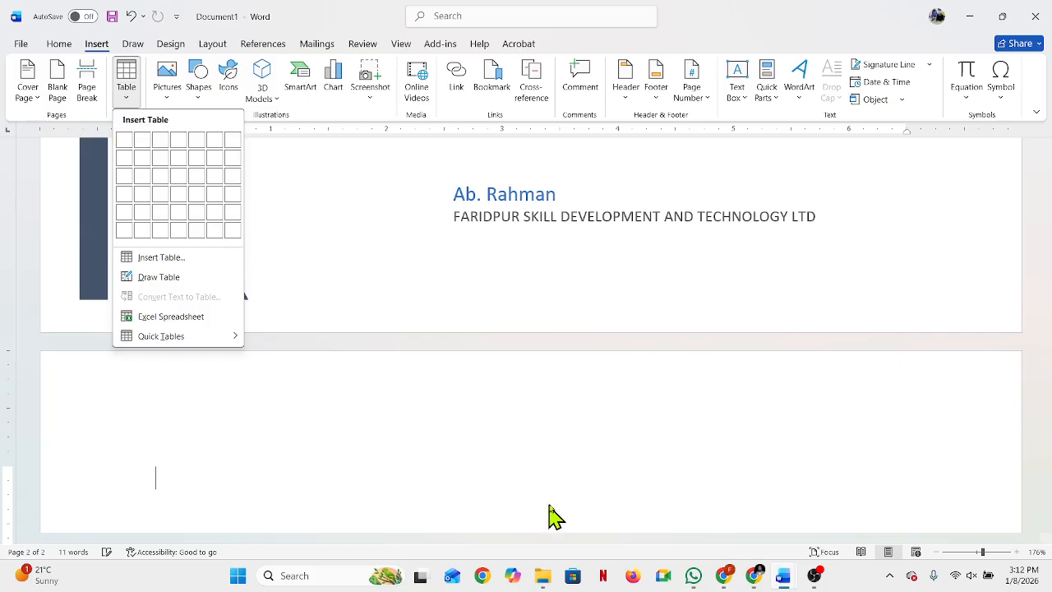
scroll(559, 462, down, 3)
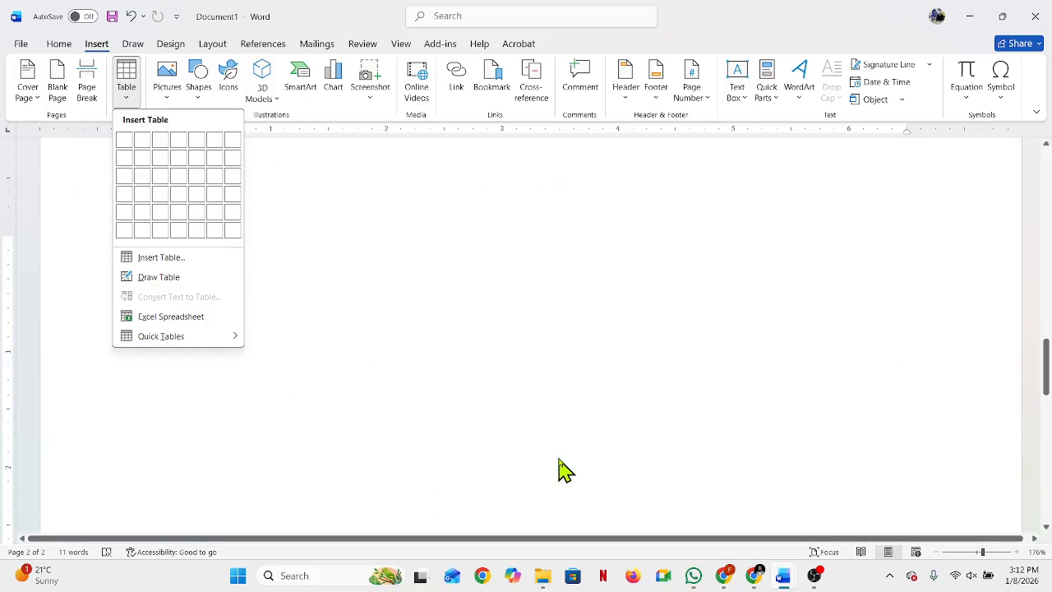
click(233, 167)
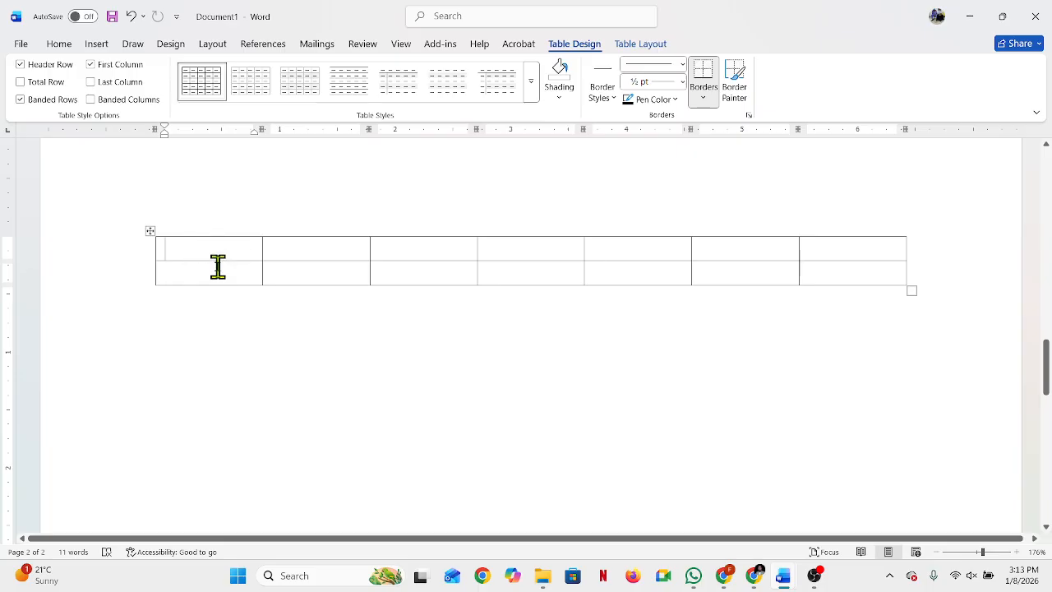
Step: Try placing the cursor in several cells of the 7x2 table and below it, and delete the whole table
mouse_move(155, 251)
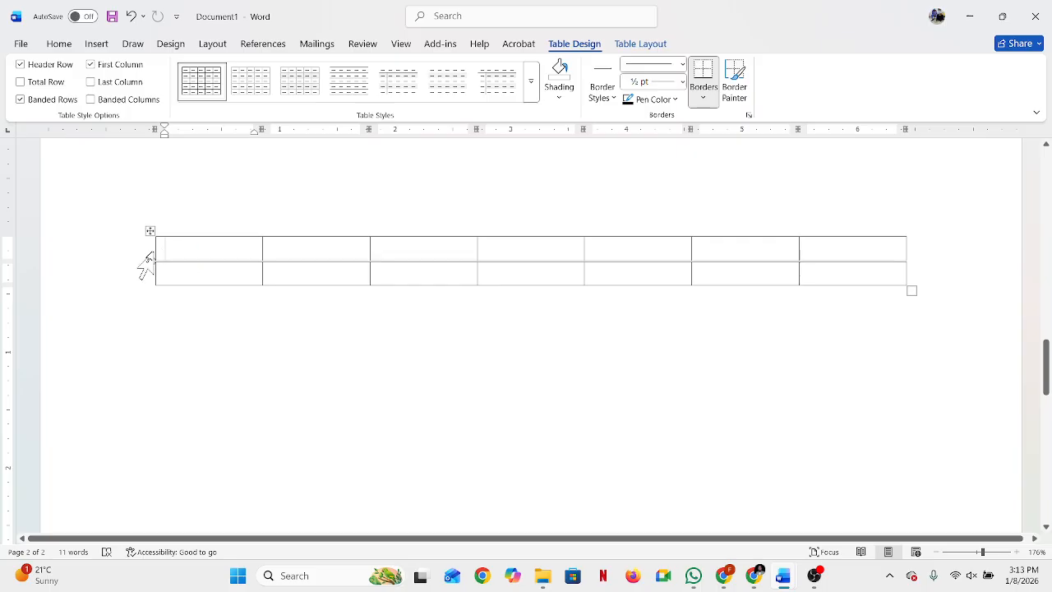
click(215, 340)
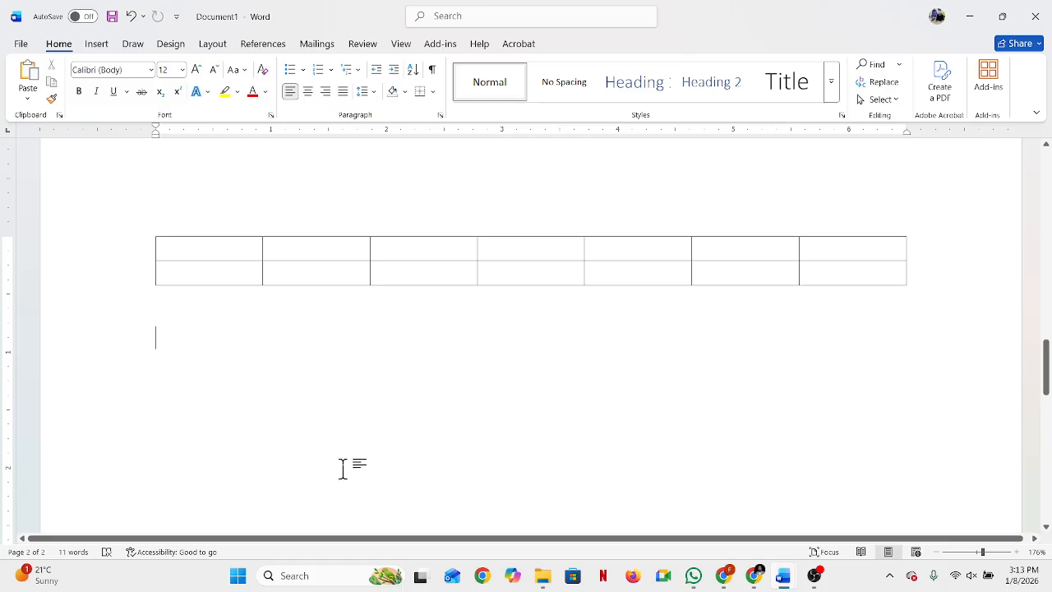
click(212, 248)
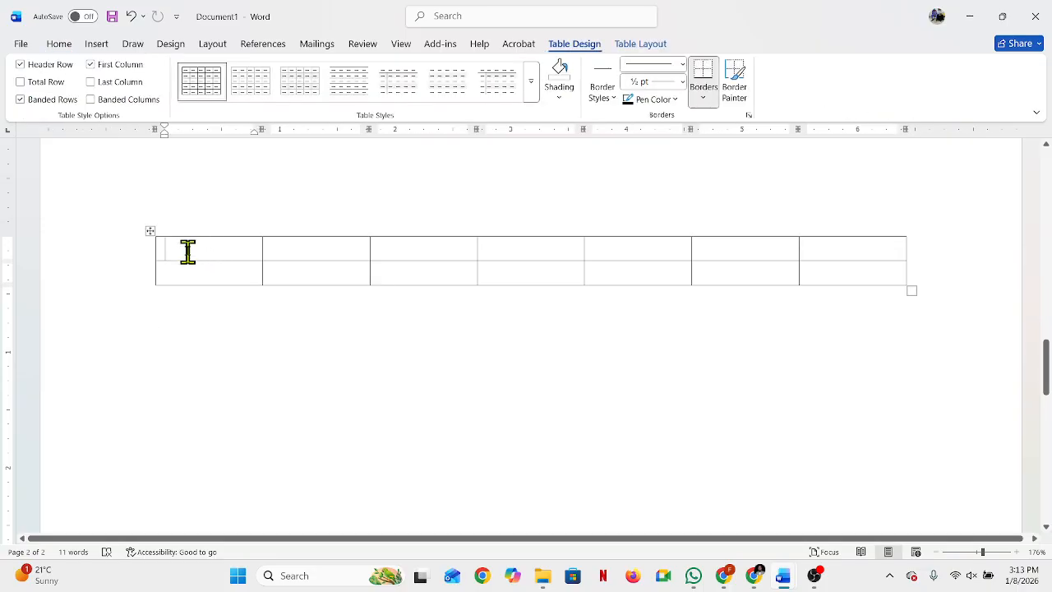
click(450, 249)
click(517, 253)
drag(99, 255, 120, 305)
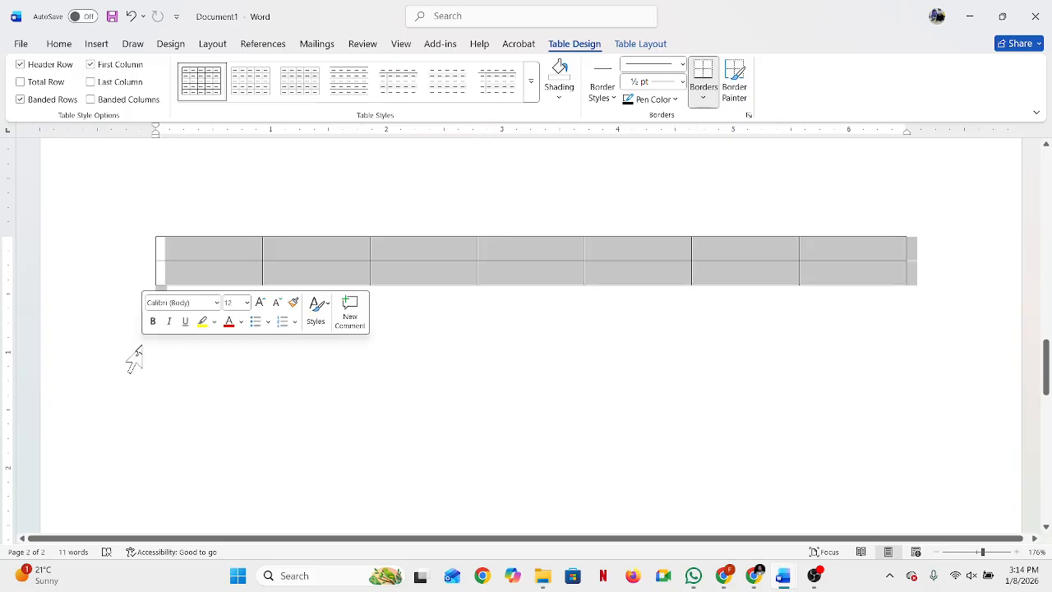
key(BackSpace)
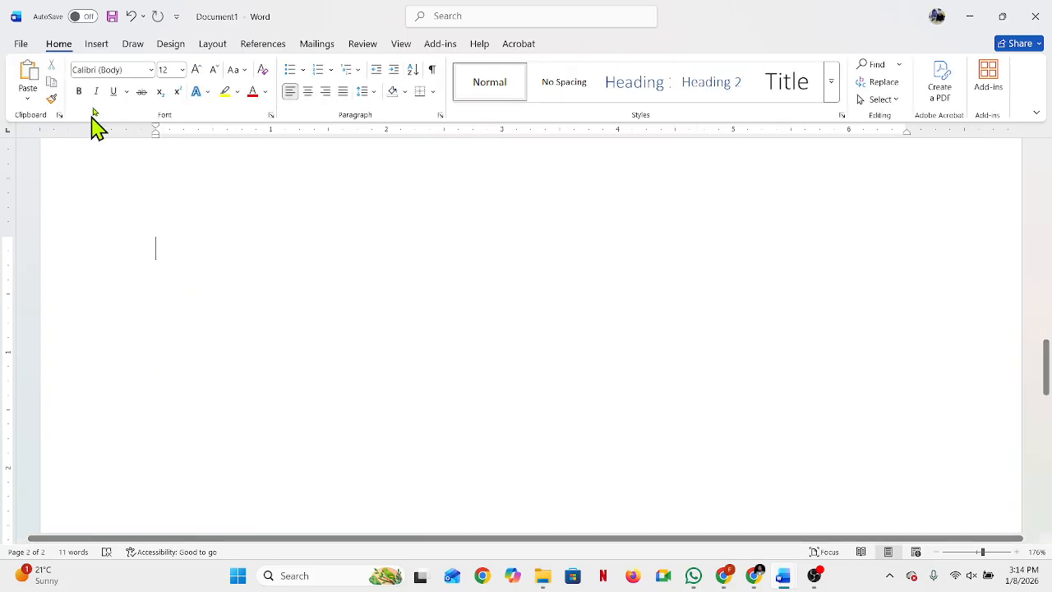
Step: Insert a table with 10 columns and 25 rows on page 2 by specifying its exact dimensions
click(95, 48)
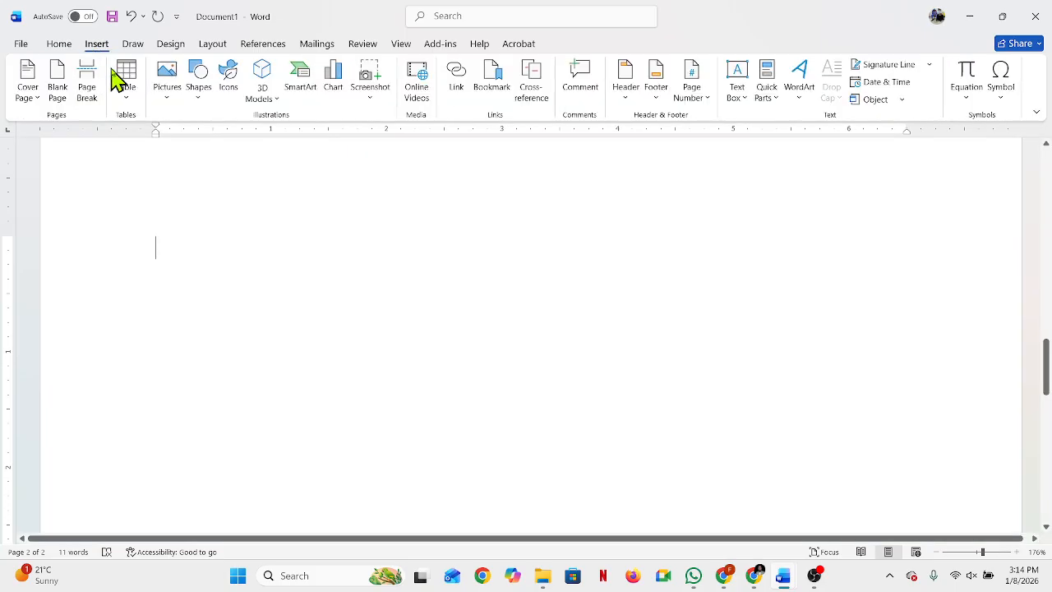
click(125, 78)
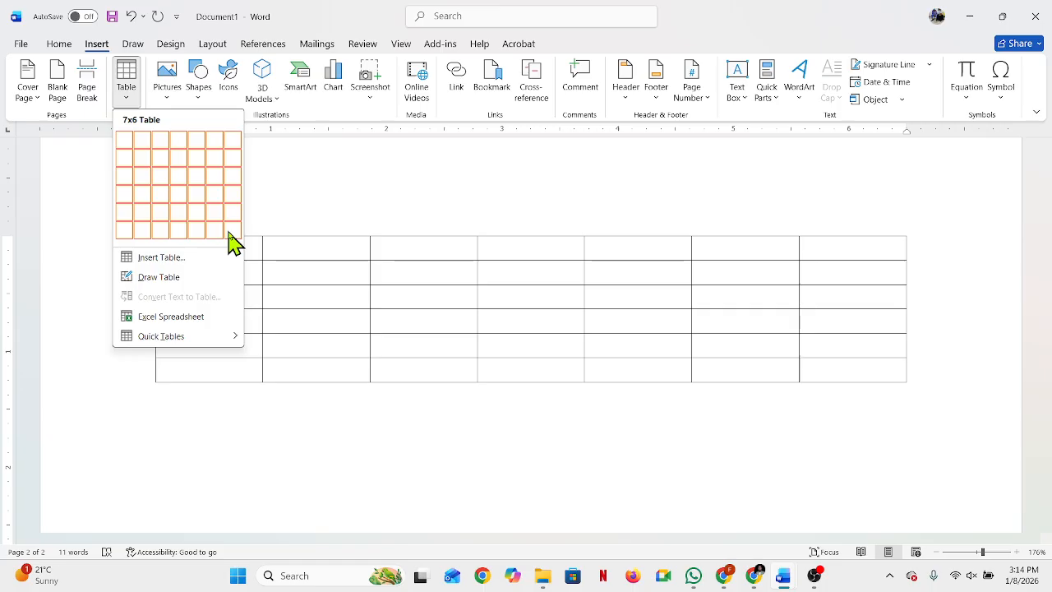
click(170, 262)
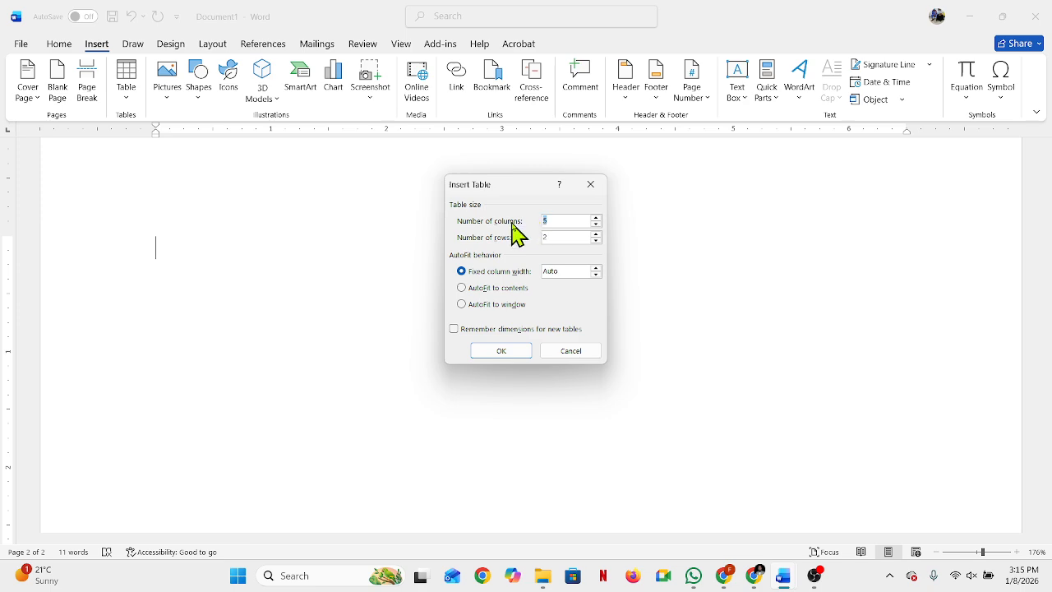
click(544, 221)
double_click(543, 221)
text(10)
double_click(542, 237)
text(25)
click(500, 351)
scroll(527, 342, down, 5)
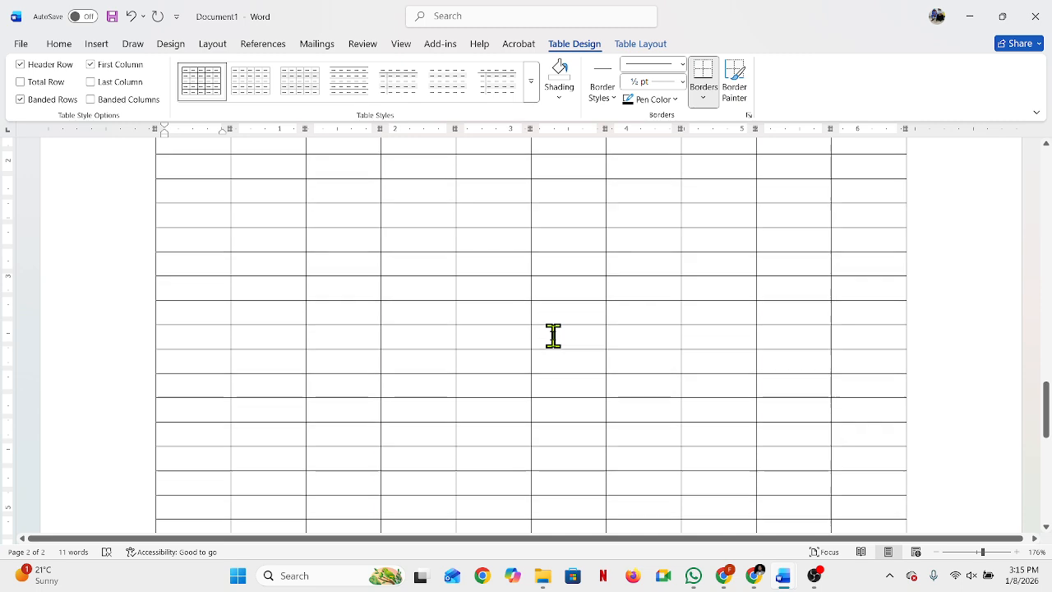
scroll(553, 336, up, 5)
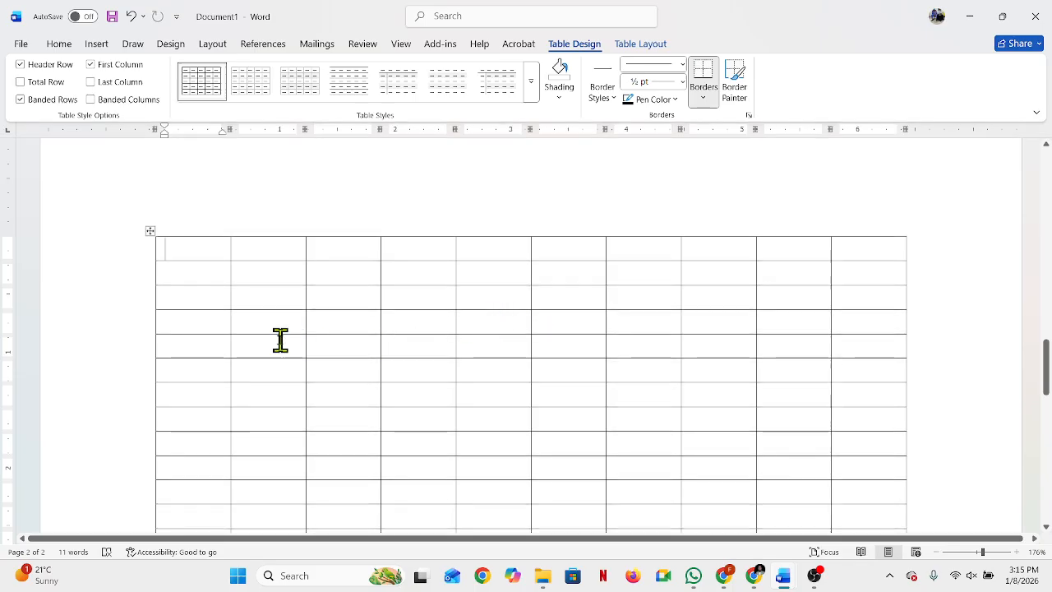
Step: Delete the entire document content, including the cover page and the 10-column table
key(ctrl+a)
click(504, 339)
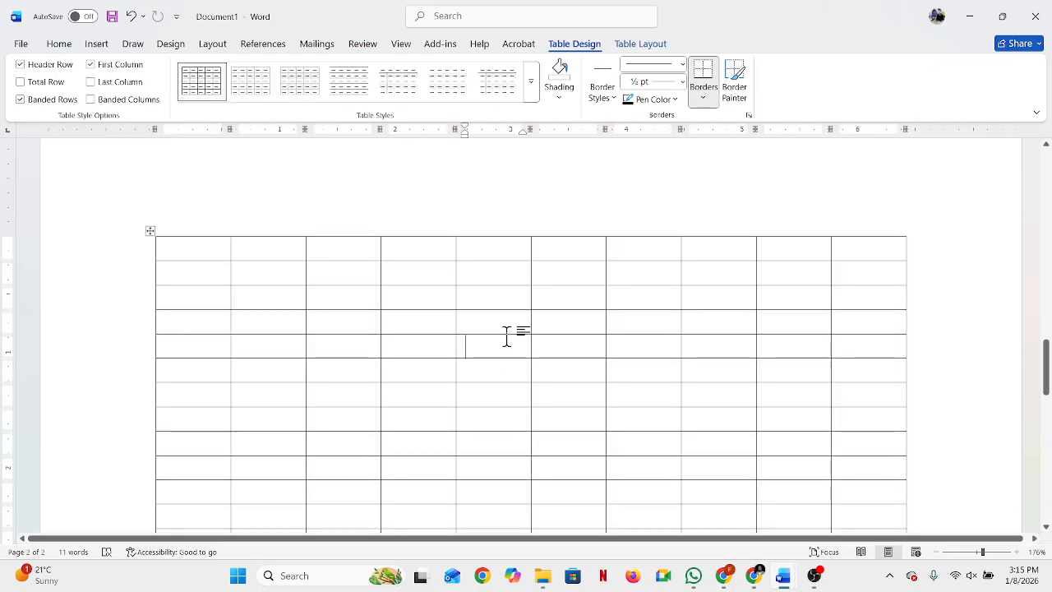
triple_click(129, 270)
key(Delete)
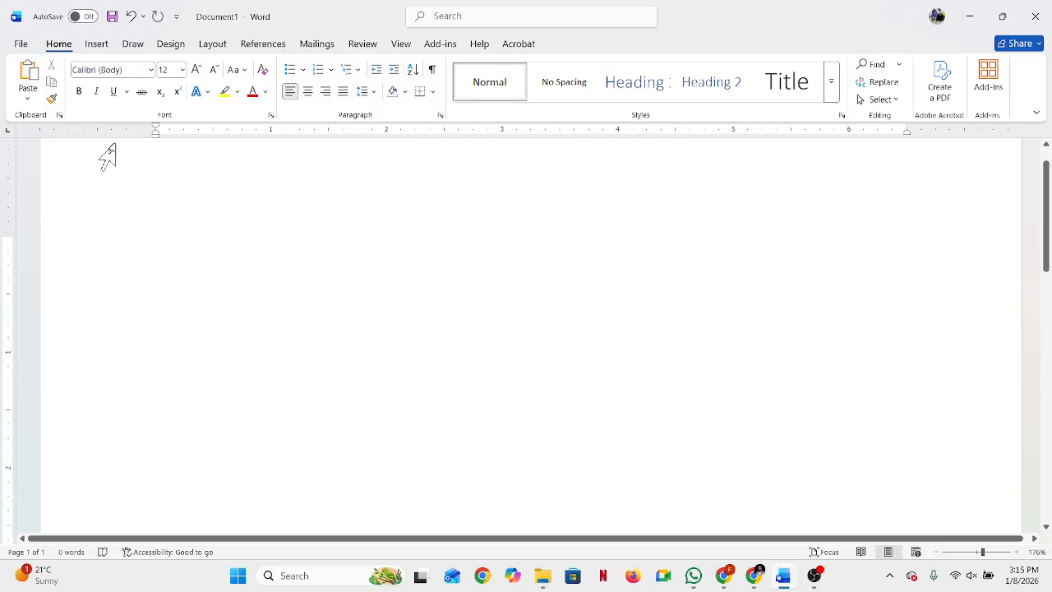
Step: Insert a table with 5 columns and 2 rows at the start of the empty document
click(98, 46)
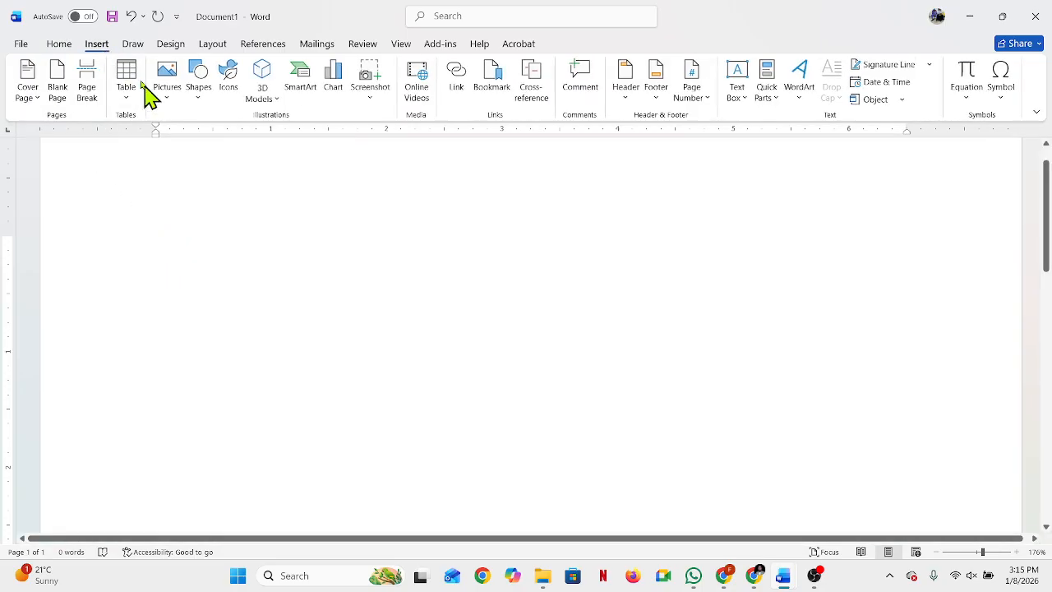
click(134, 77)
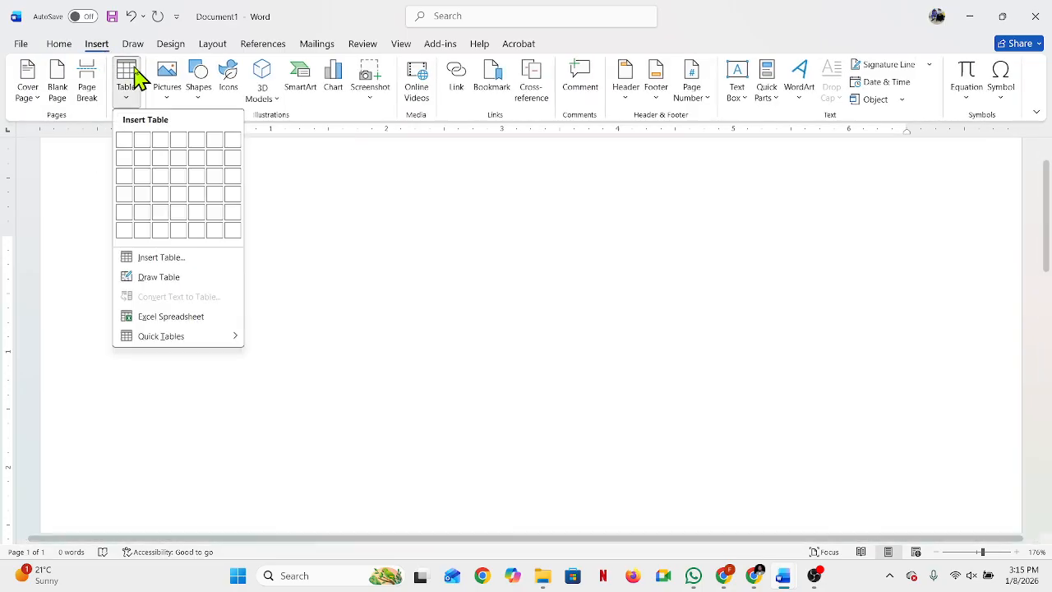
click(197, 156)
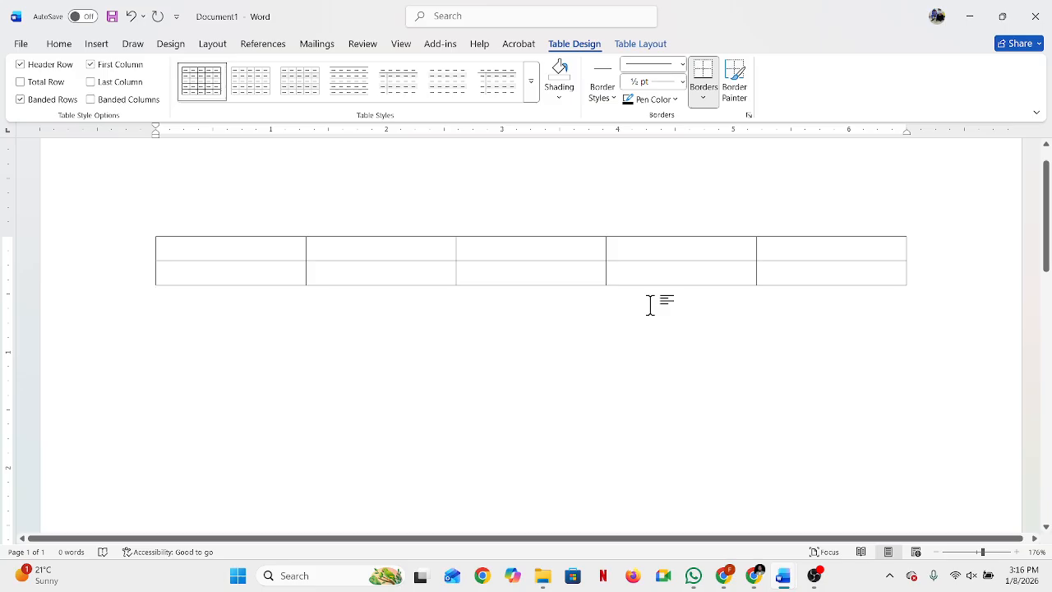
Step: Number the cells of the table's first row 1 to 5 and enter 2 in the first cell of the second row
click(268, 248)
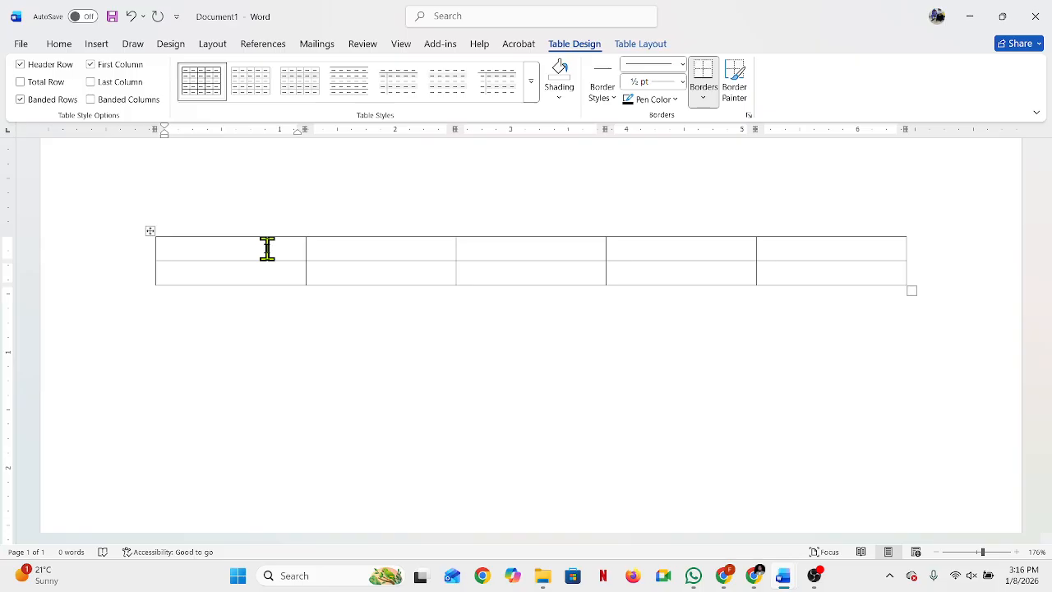
text(1)
key(Tab)
text(2)
key(Tab)
text(3)
key(Tab)
text(4)
key(Tab)
text(5)
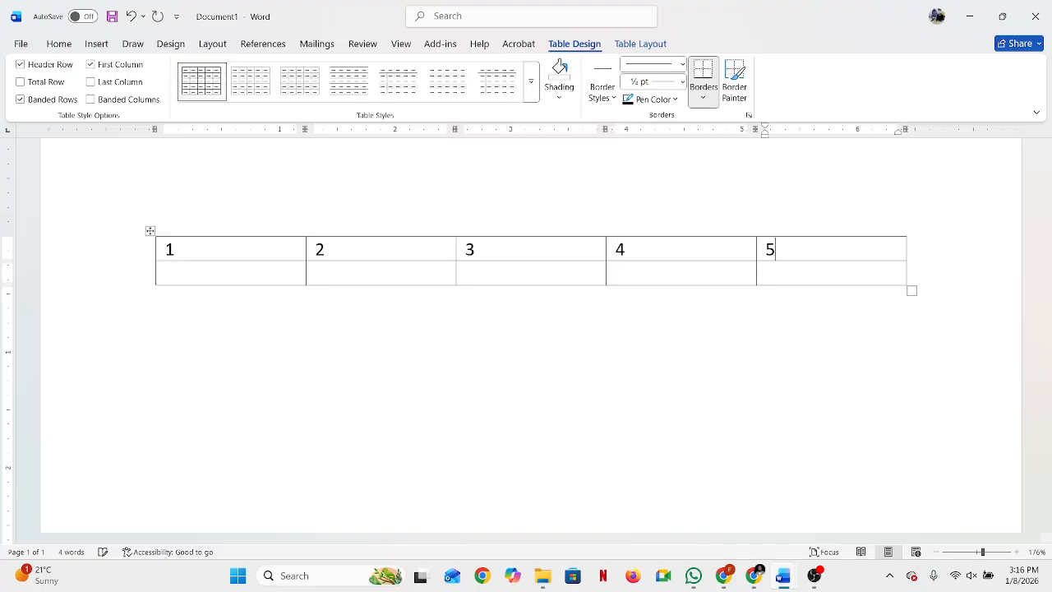
click(199, 275)
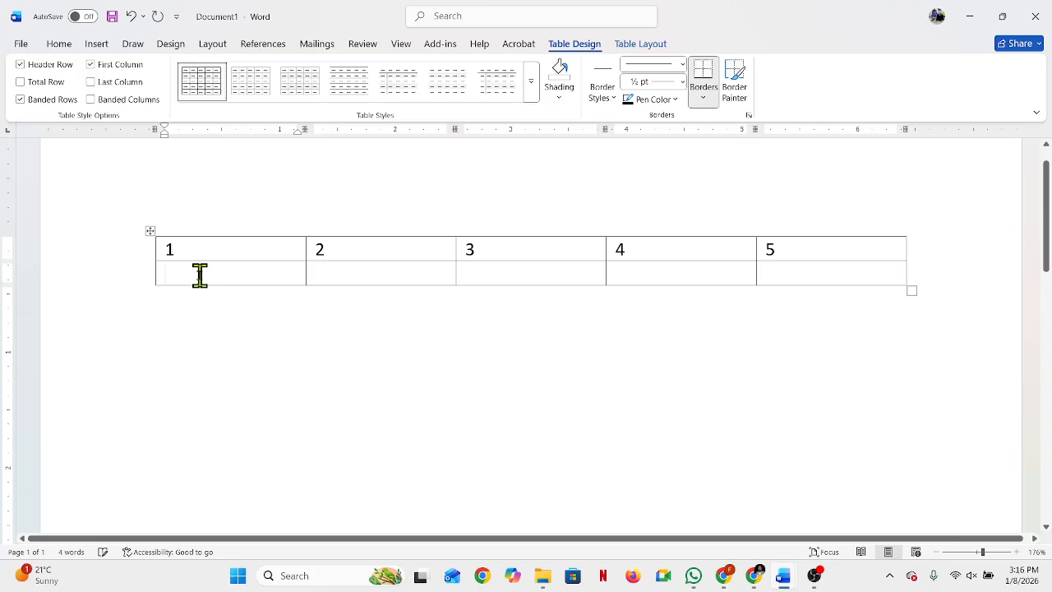
text(2)
click(308, 379)
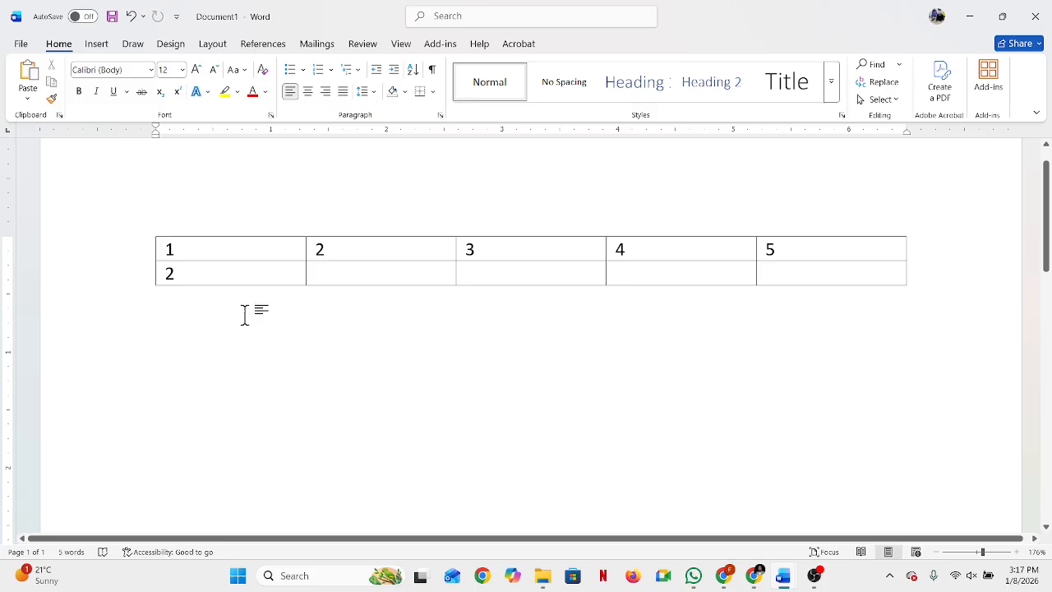
click(236, 221)
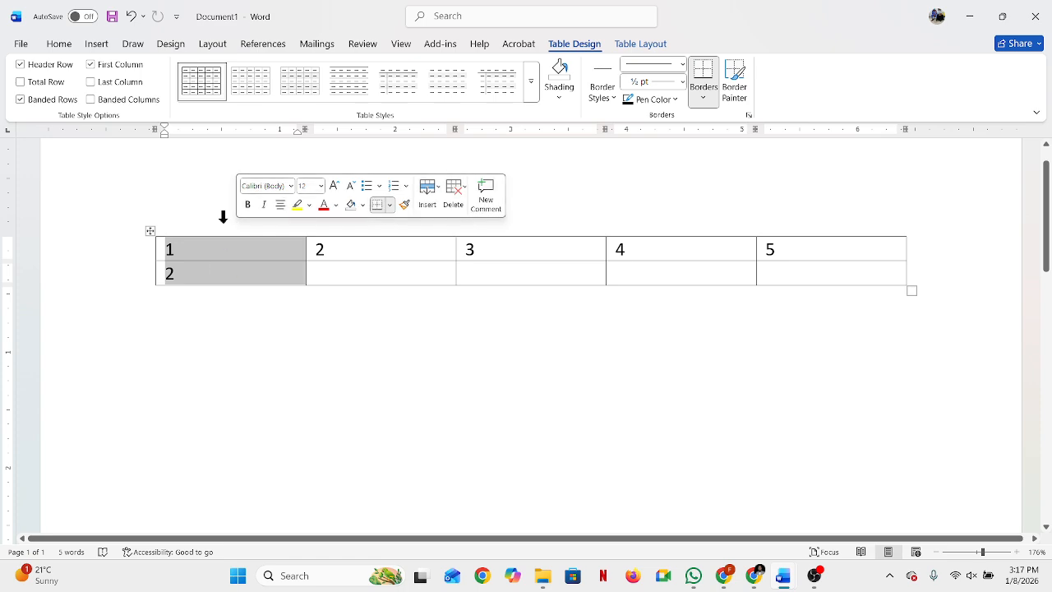
click(263, 325)
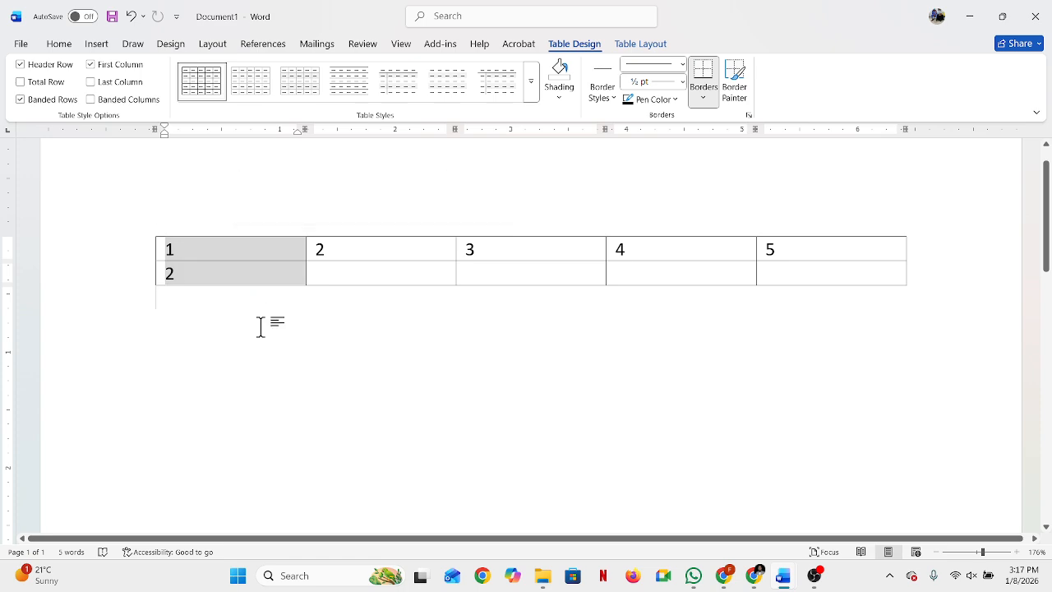
click(348, 215)
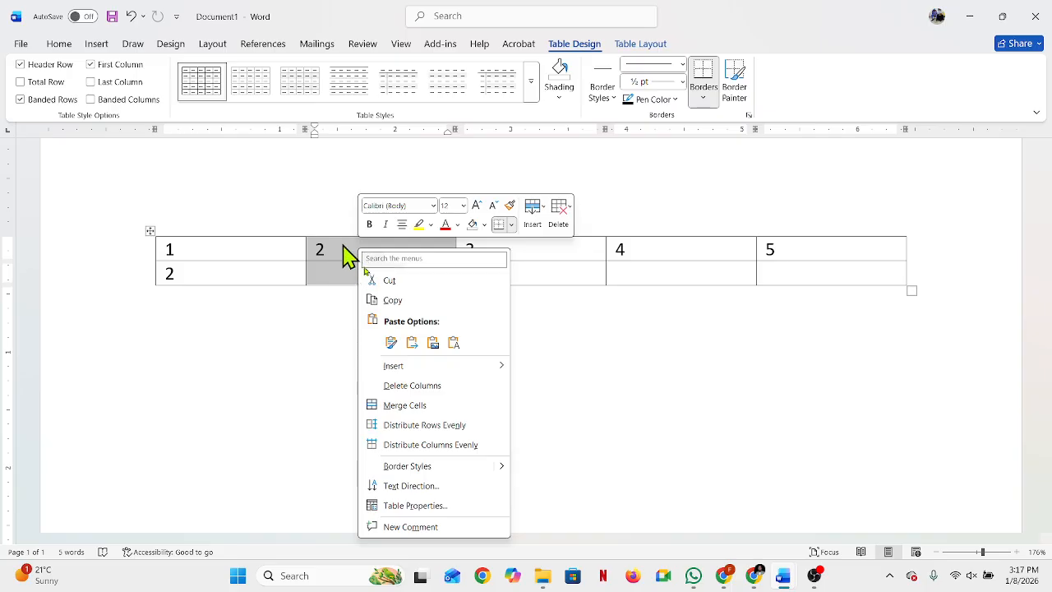
mouse_move(394, 374)
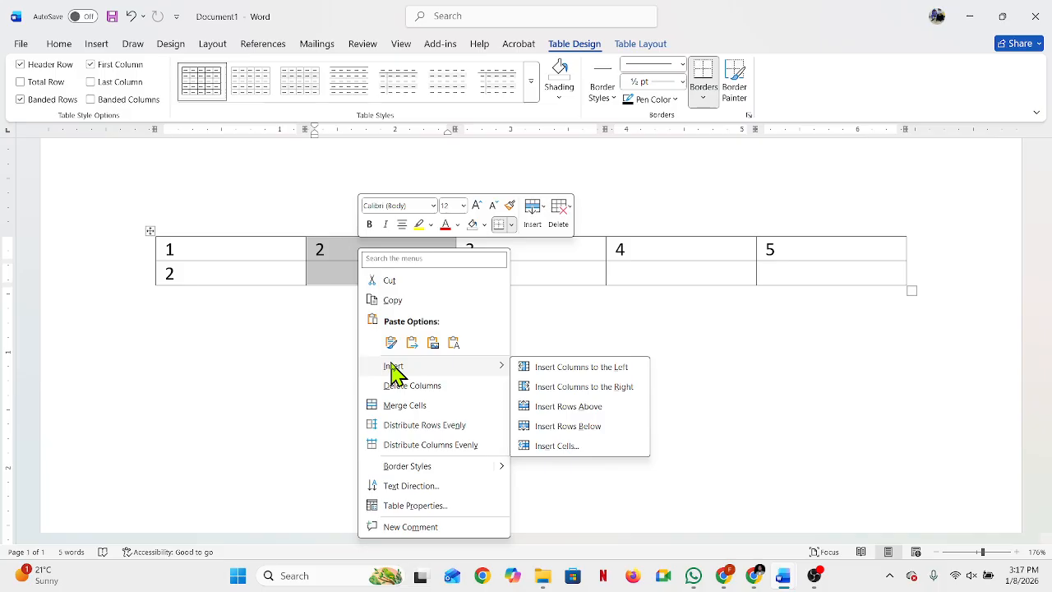
click(211, 383)
click(224, 387)
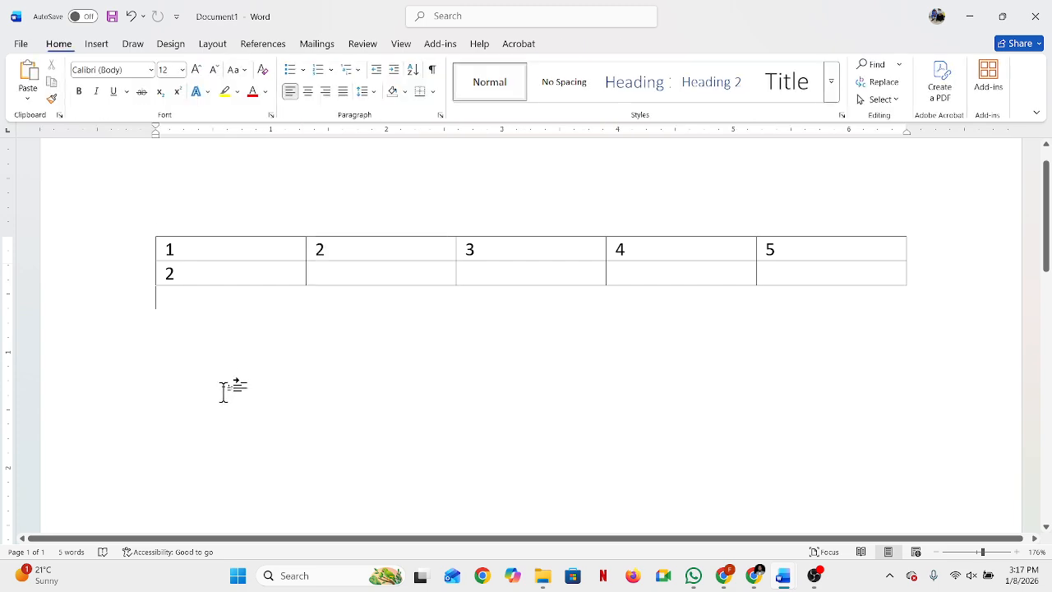
right_click(222, 386)
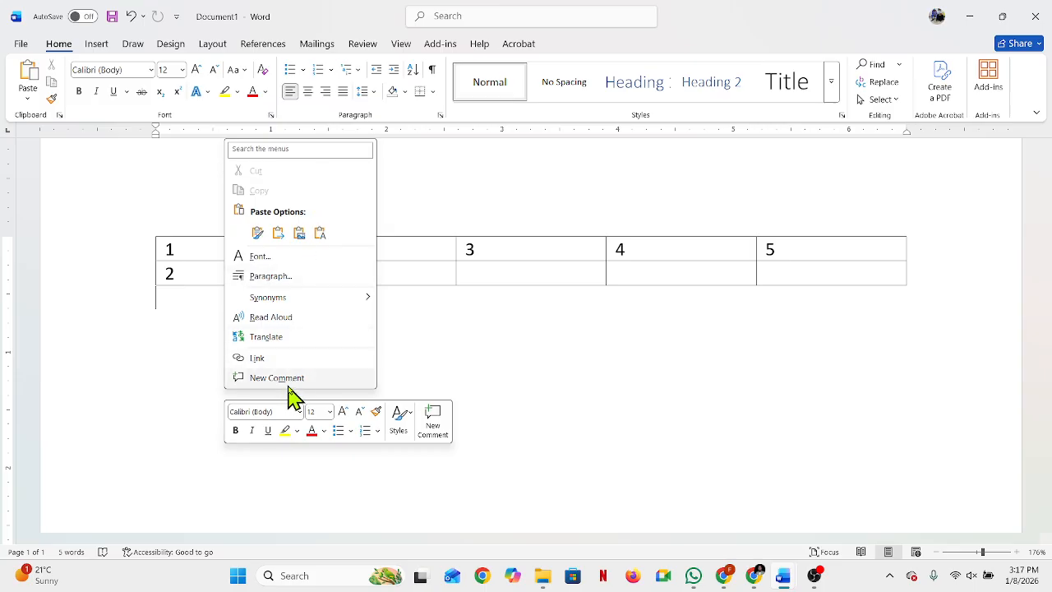
click(485, 348)
Step: Insert a new column to the right of the table's second column
click(355, 220)
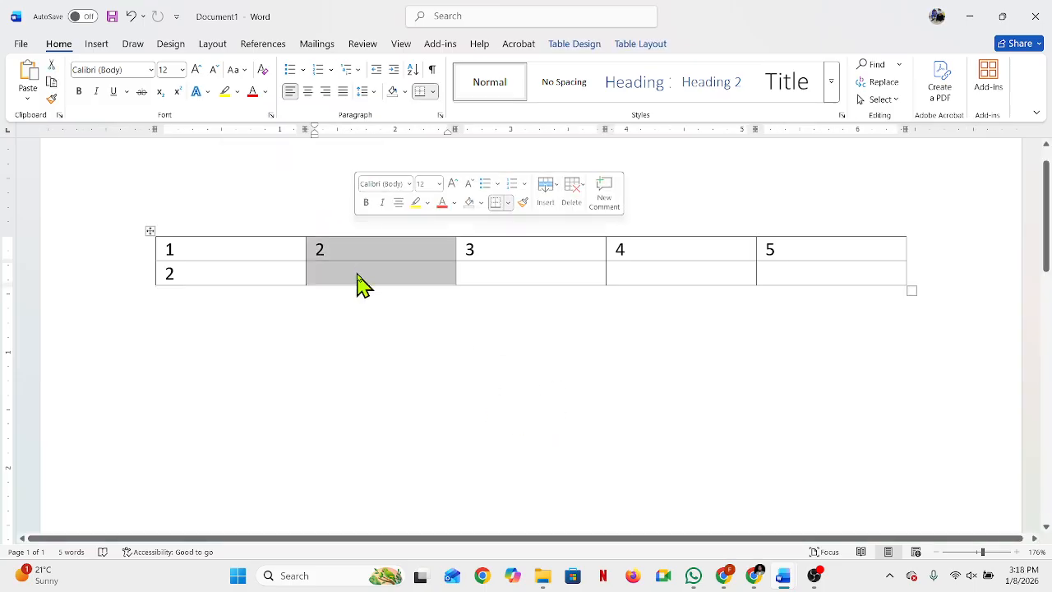
right_click(357, 271)
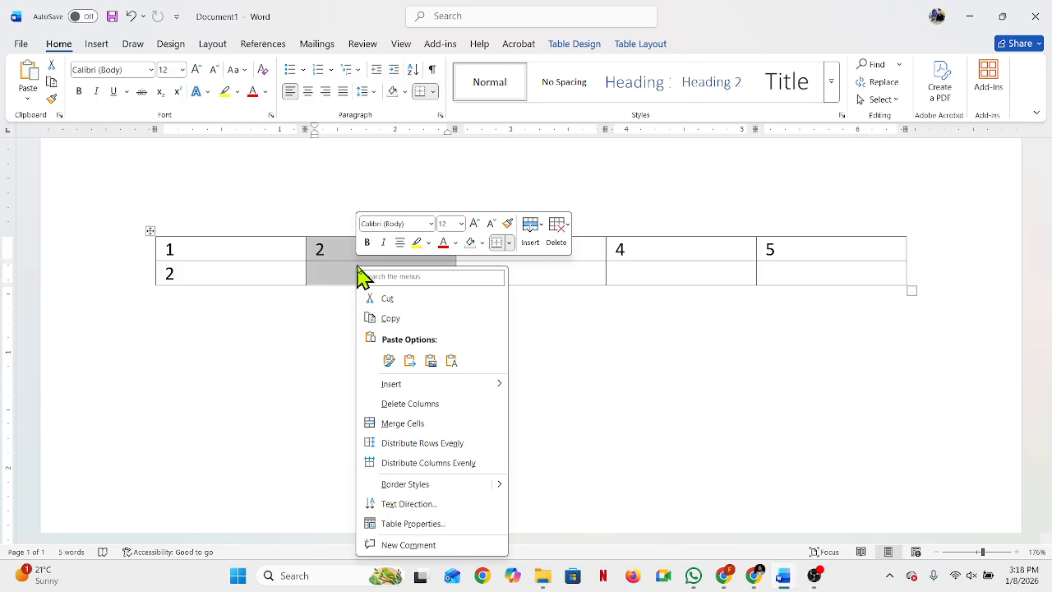
mouse_move(386, 392)
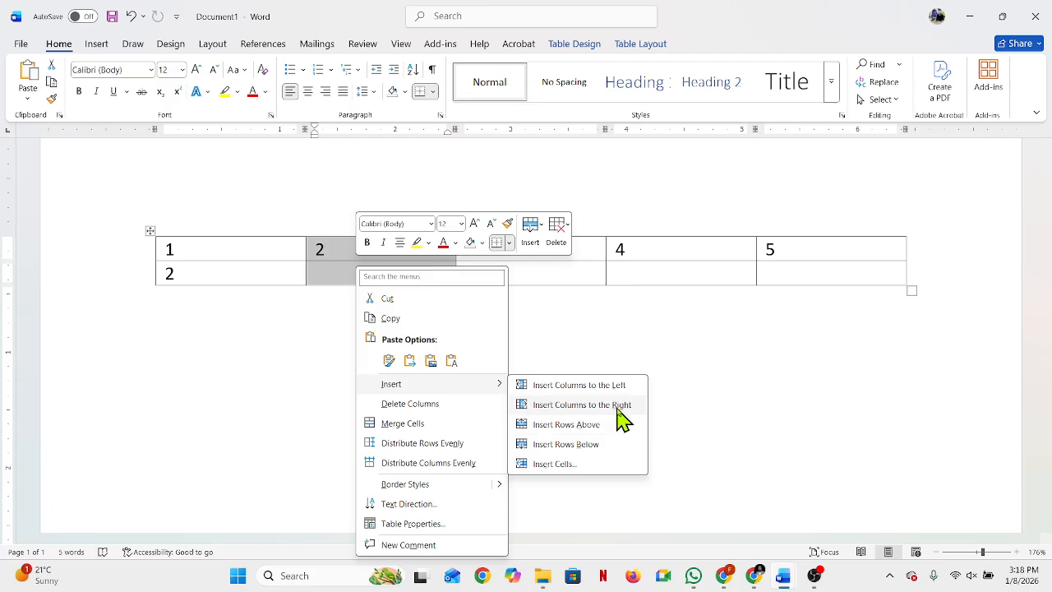
click(618, 409)
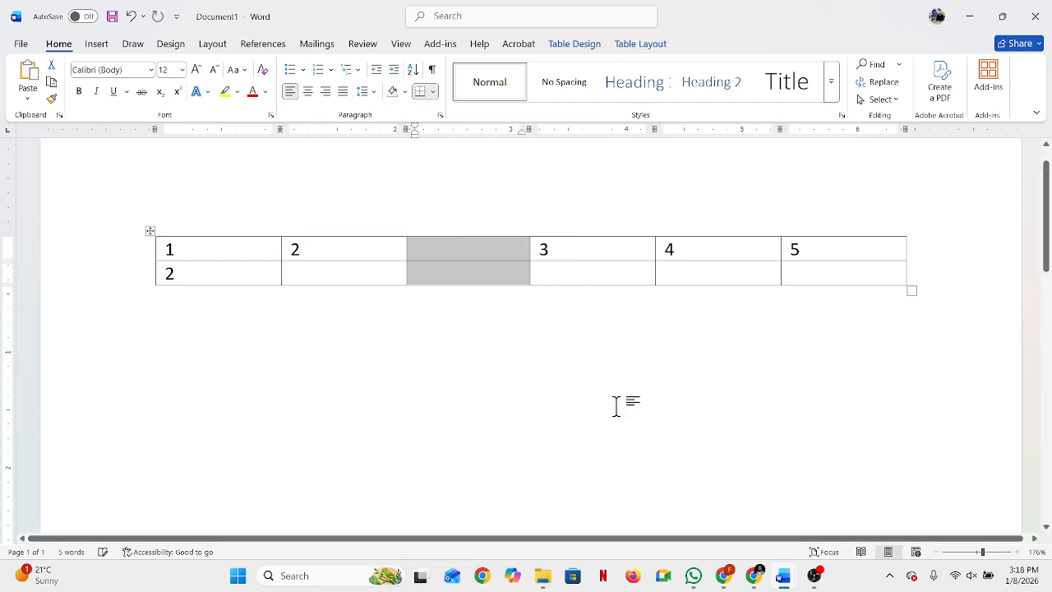
click(458, 293)
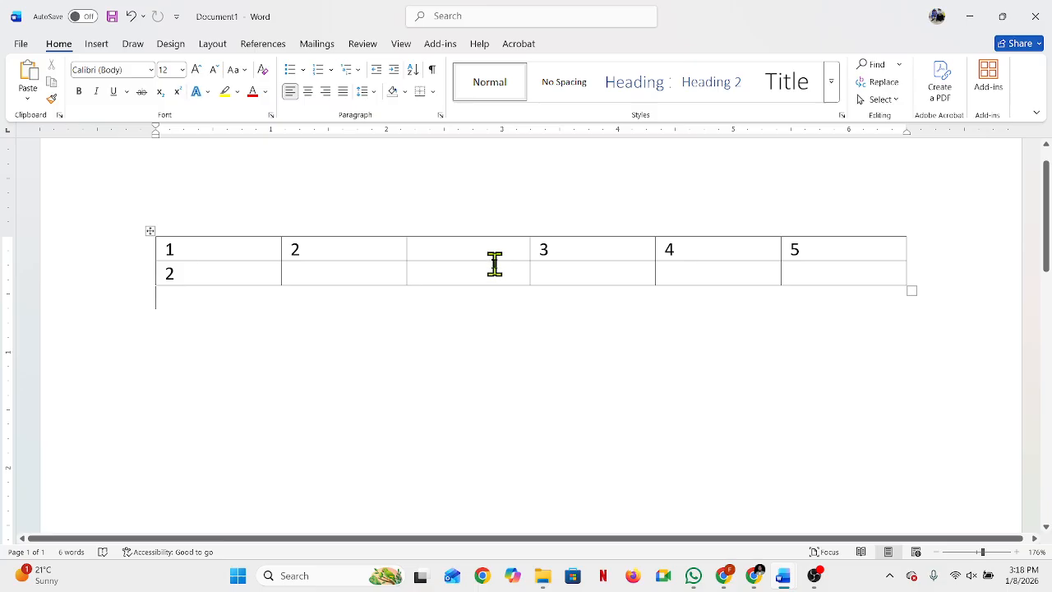
click(554, 227)
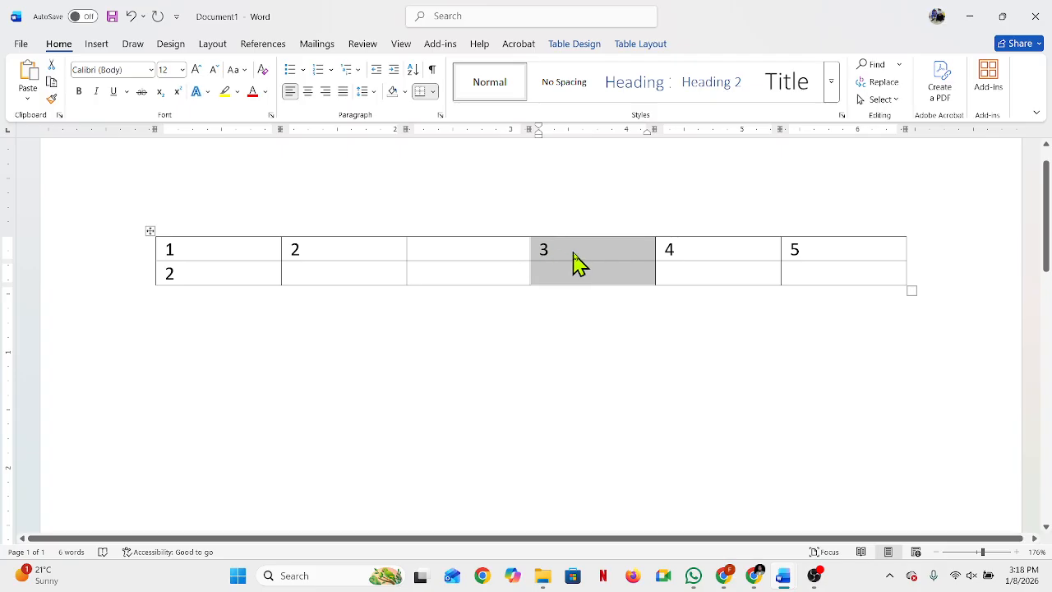
click(578, 253)
click(554, 223)
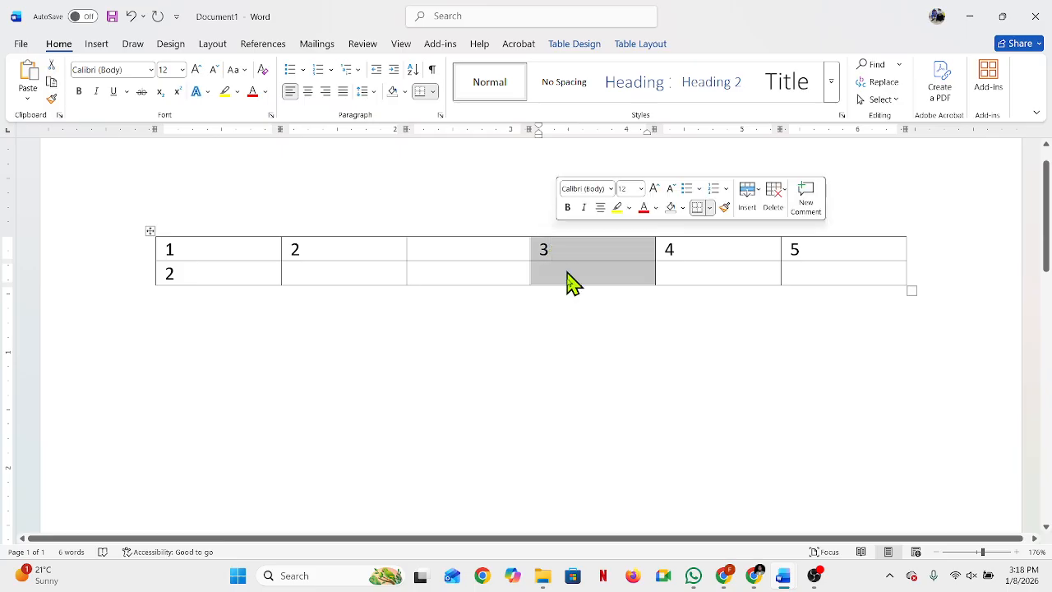
click(559, 335)
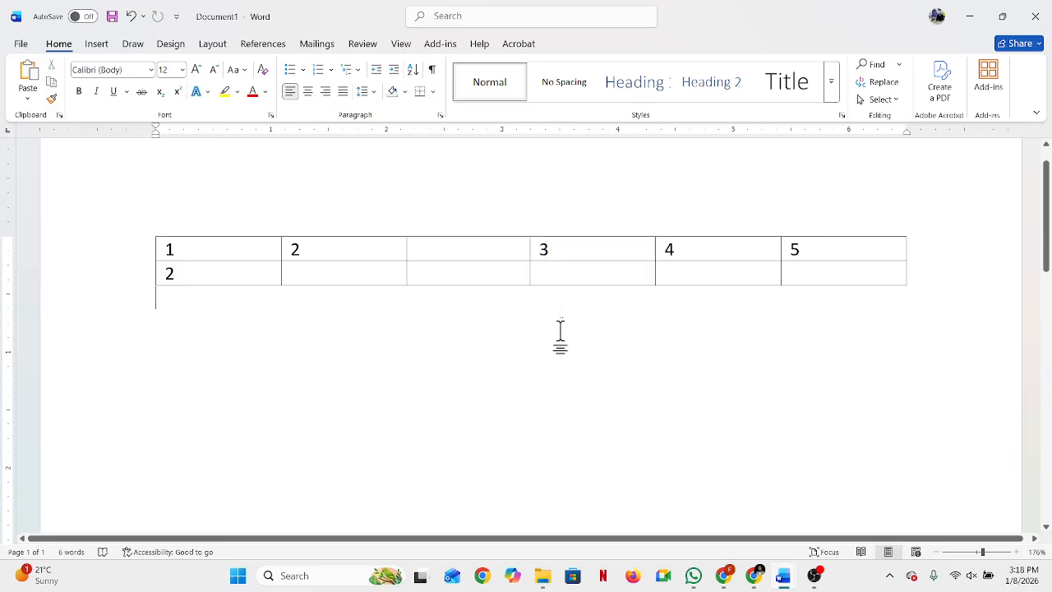
click(551, 227)
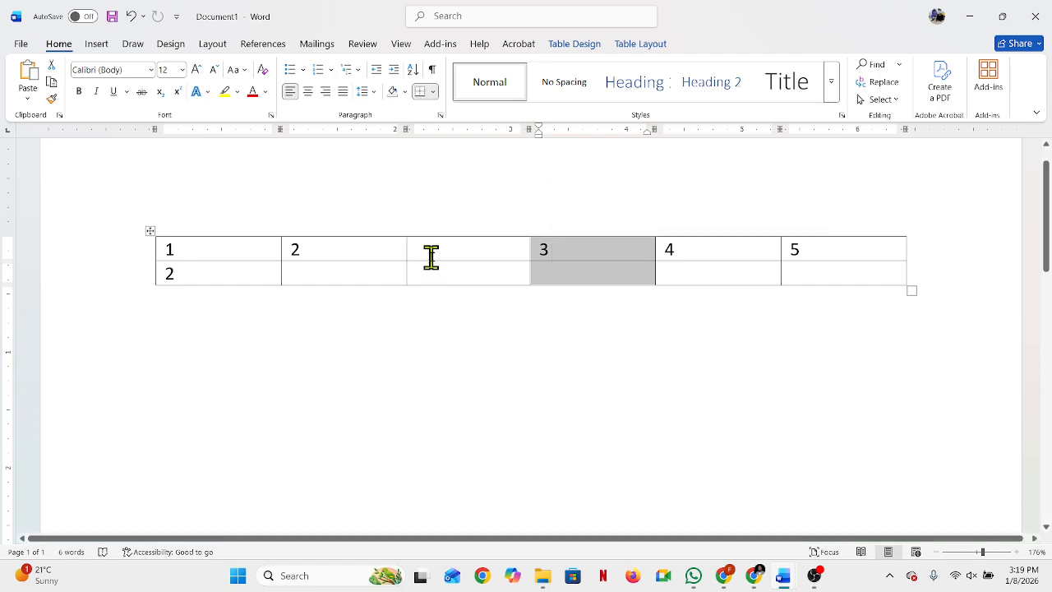
Step: Delete the empty column between the columns headed 2 and 3
click(456, 220)
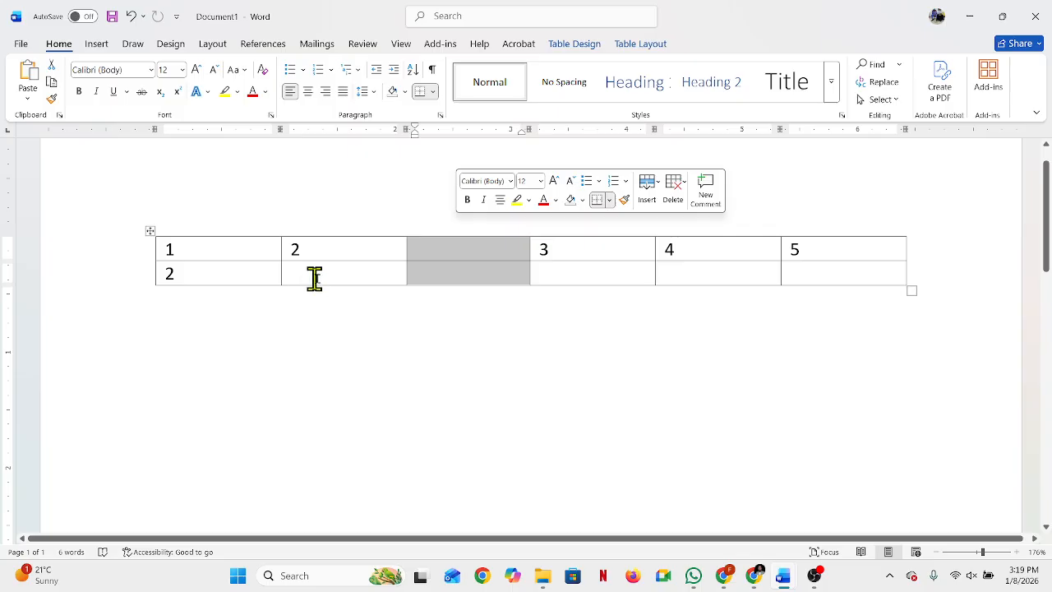
right_click(455, 260)
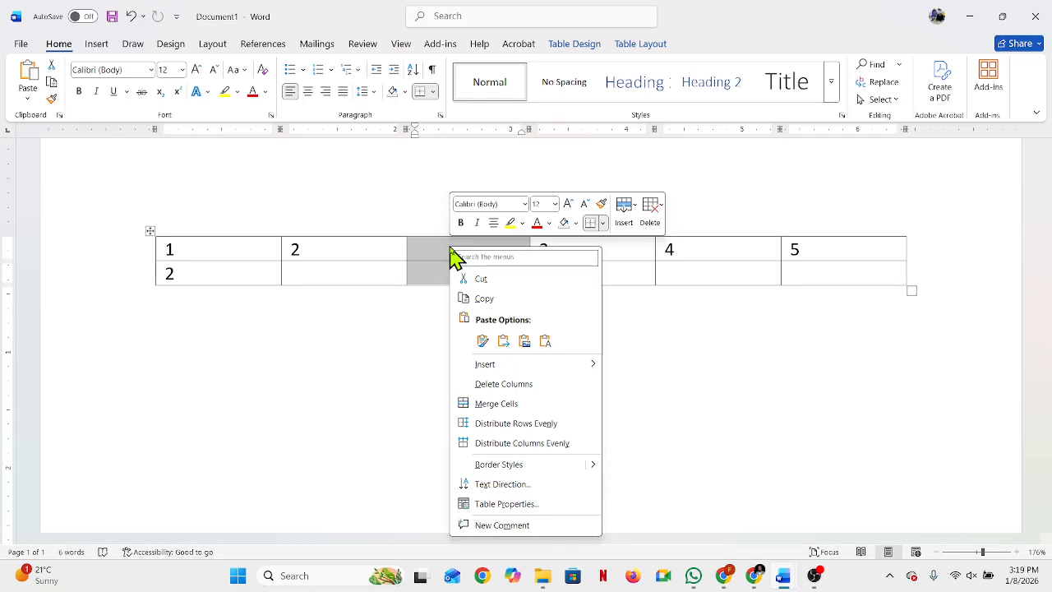
click(482, 387)
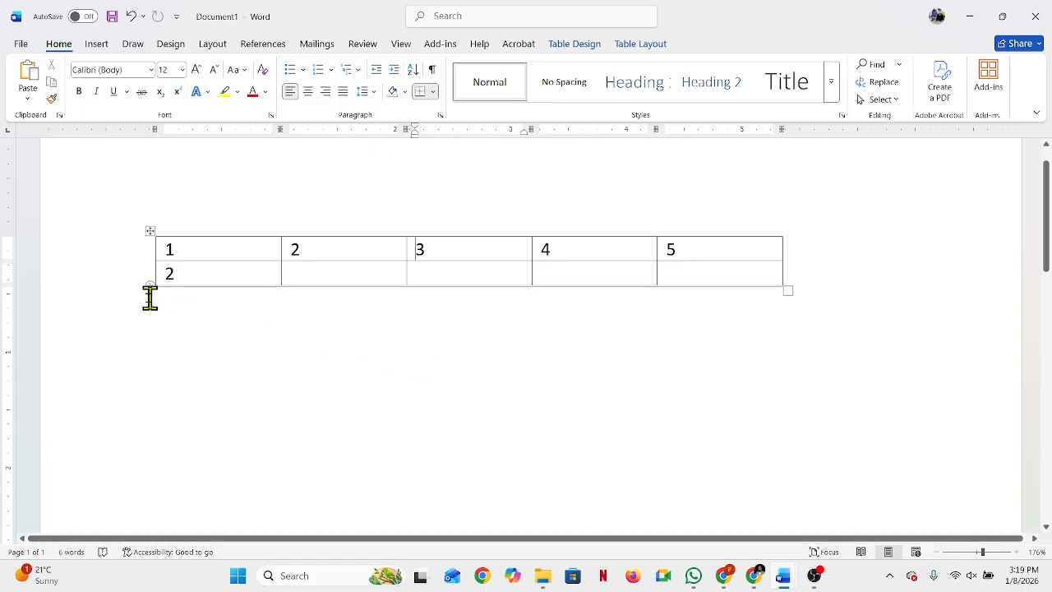
Step: Try selecting the table's second row, both as a whole row and by sweeping across its cells
click(122, 286)
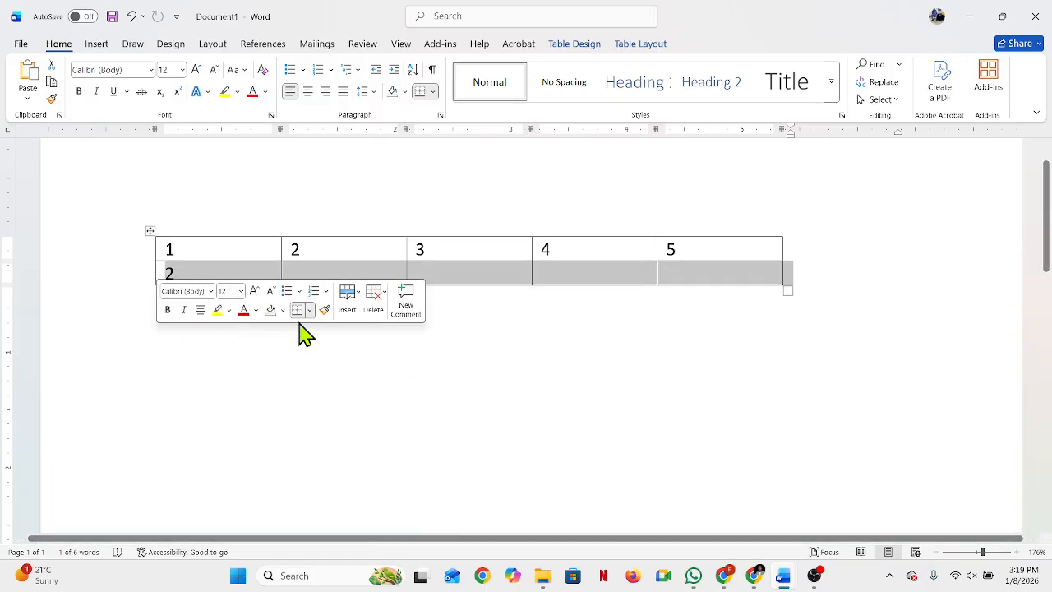
click(468, 387)
click(140, 286)
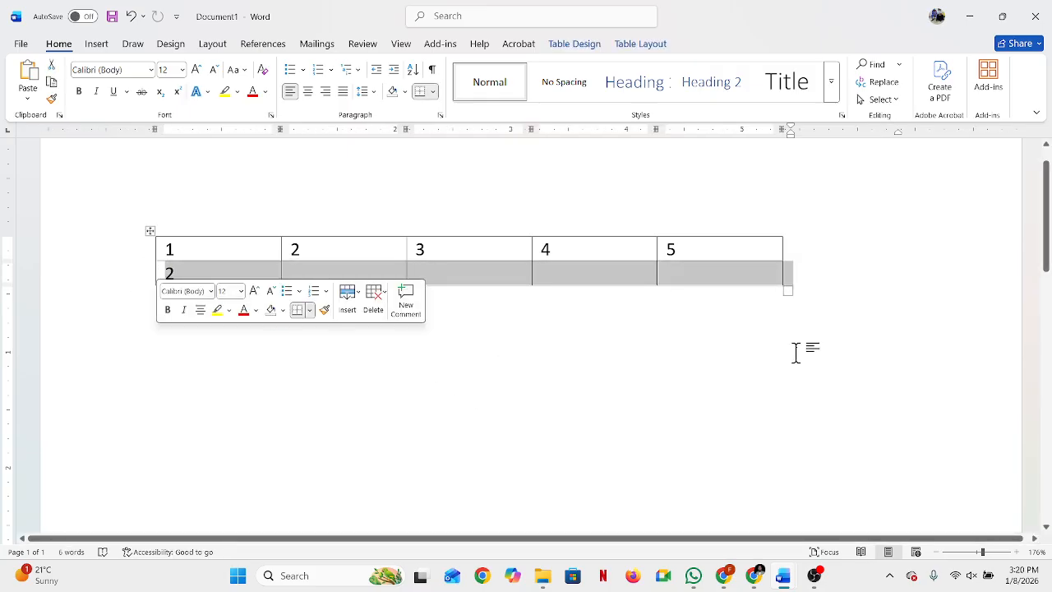
click(209, 273)
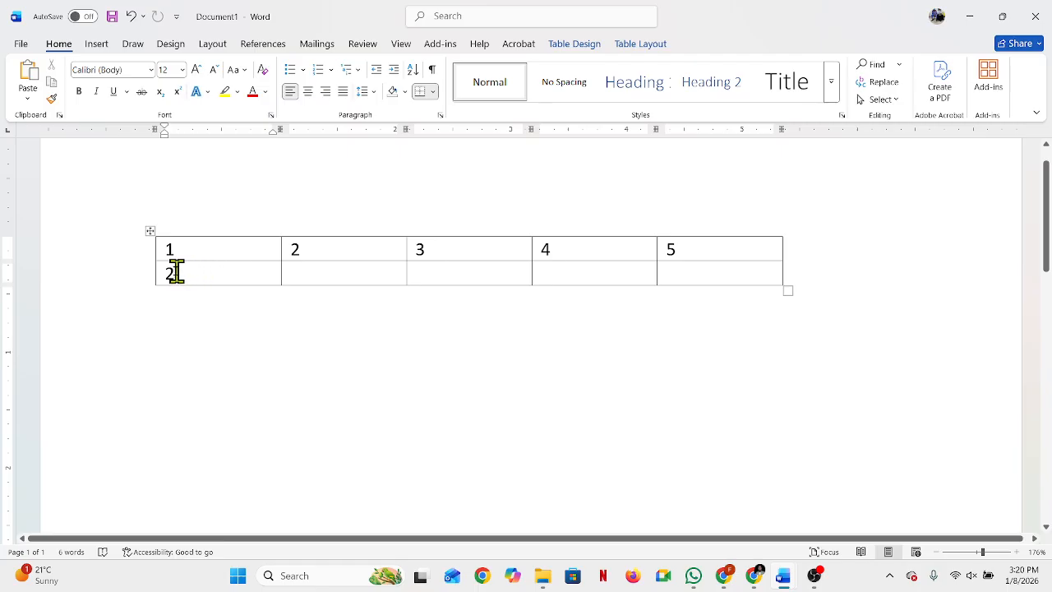
drag(167, 271, 744, 272)
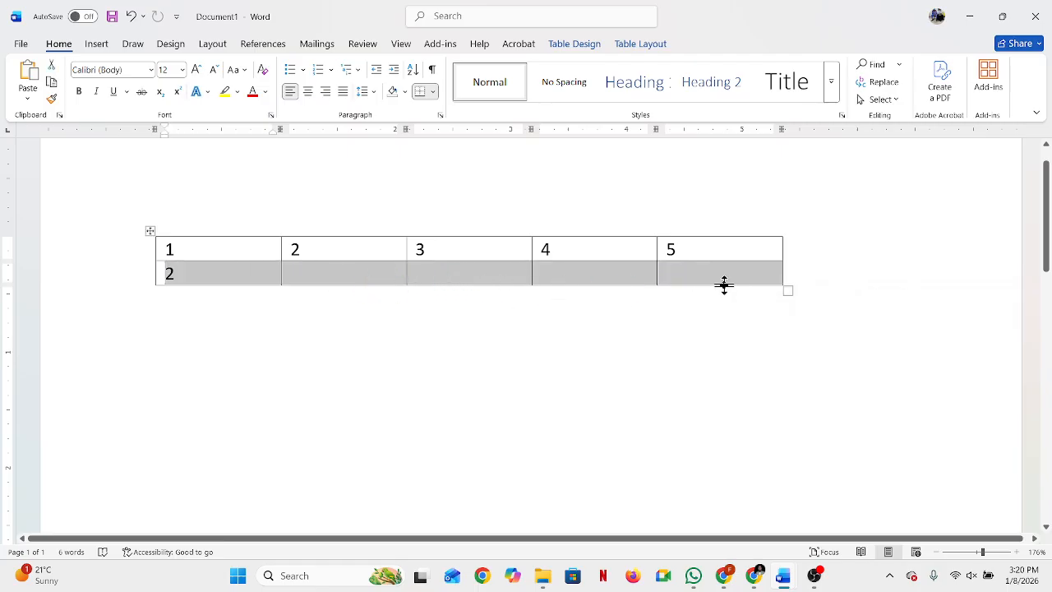
click(173, 276)
drag(166, 272, 745, 275)
click(694, 374)
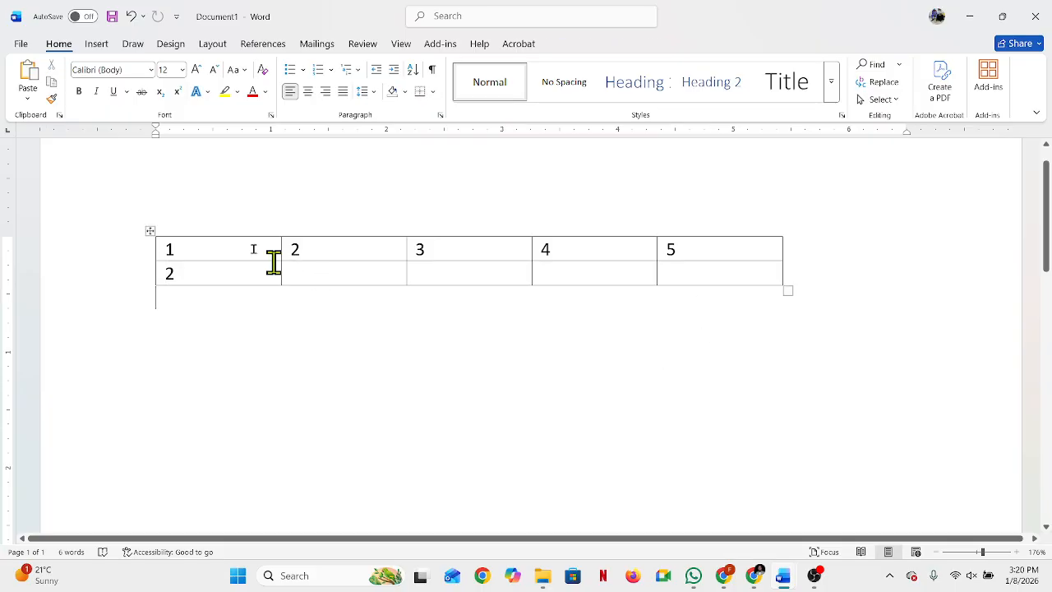
drag(170, 265, 794, 291)
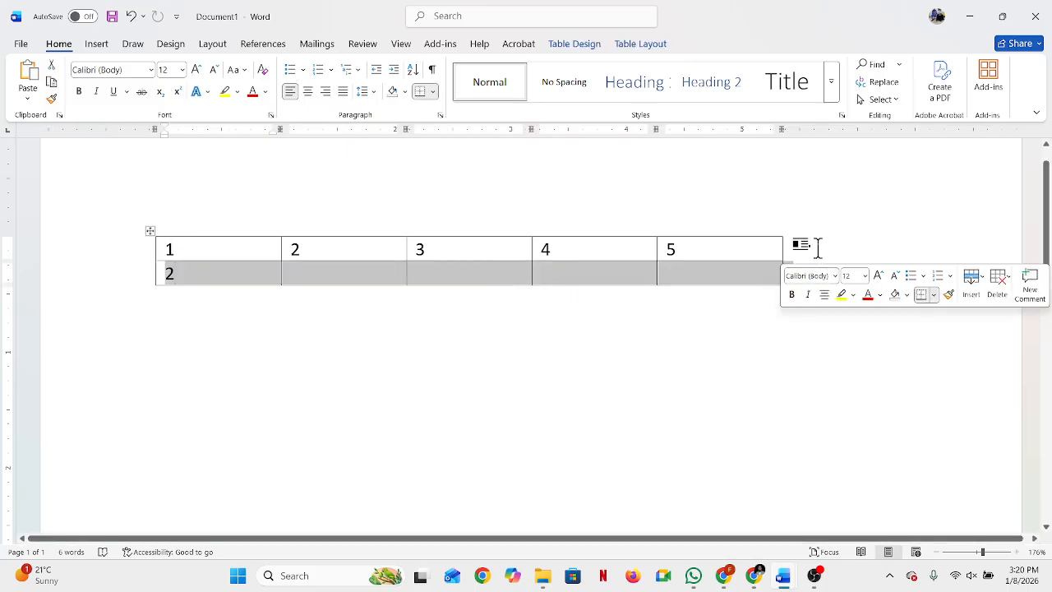
click(811, 239)
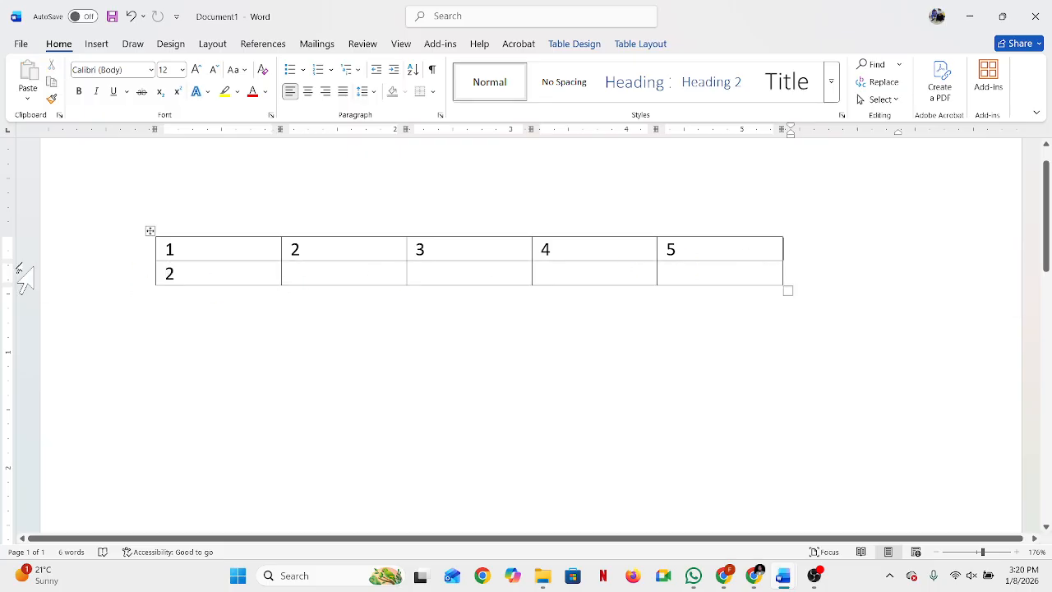
Step: Insert a new row above the table's second row
click(115, 283)
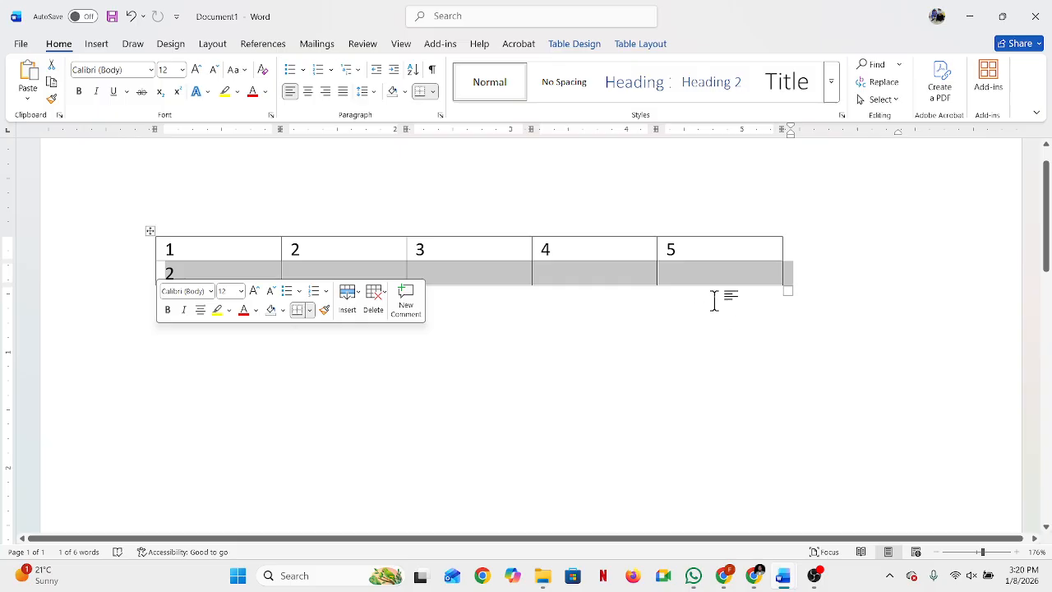
right_click(726, 277)
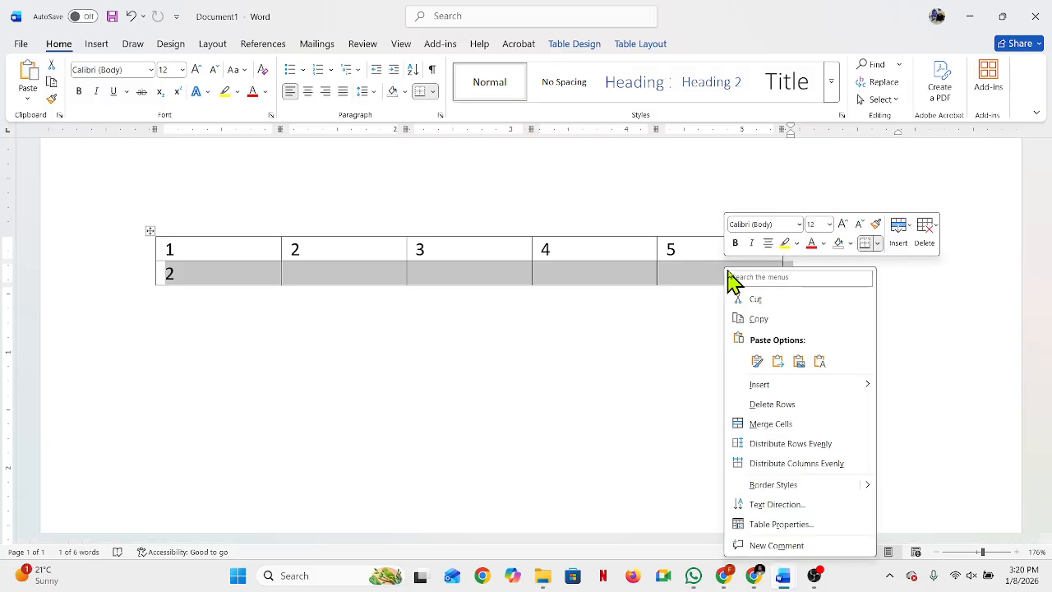
mouse_move(775, 391)
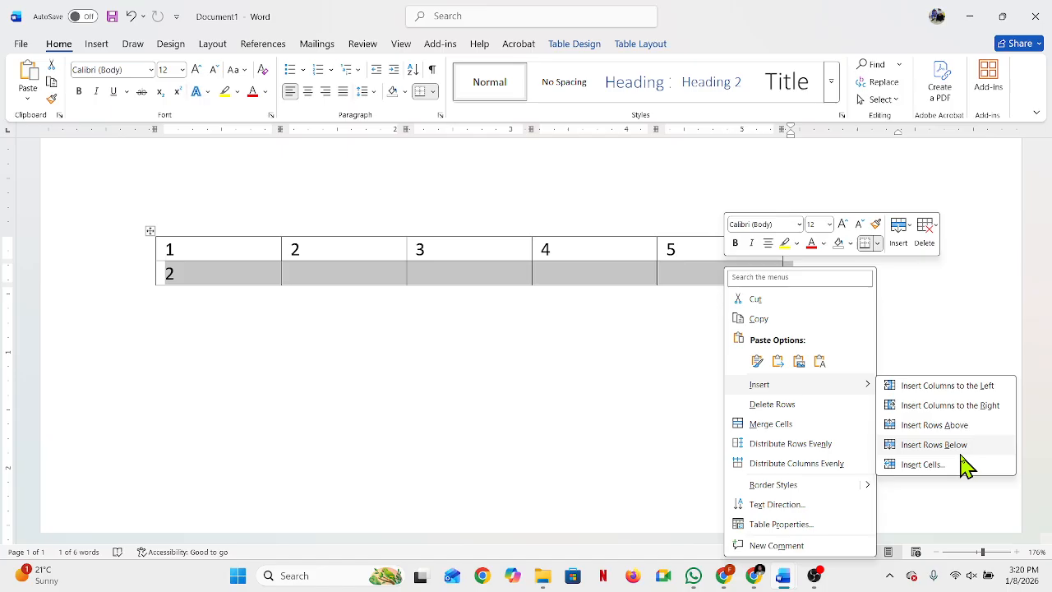
click(967, 427)
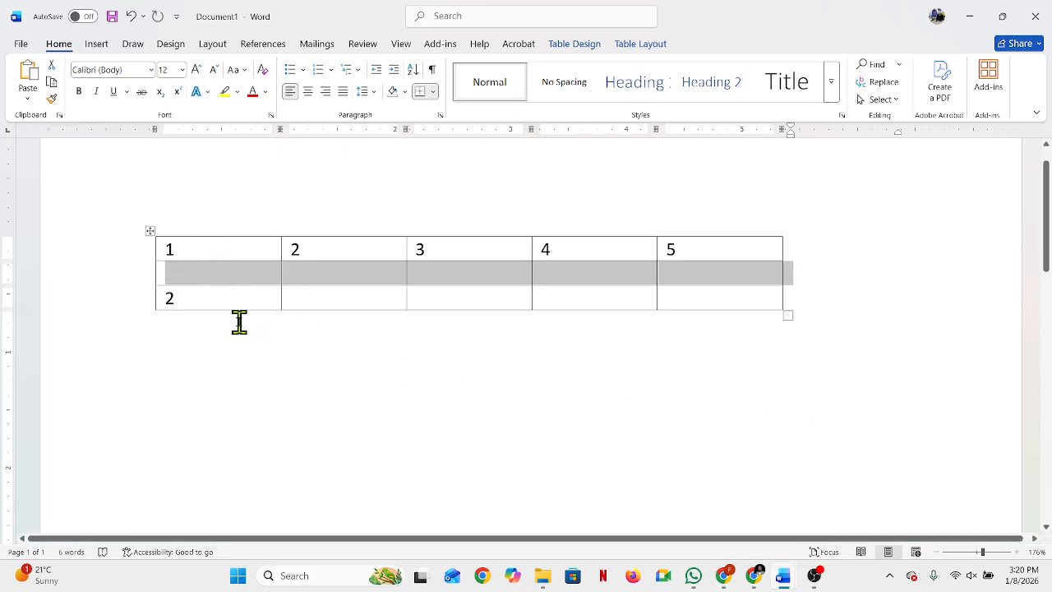
click(346, 415)
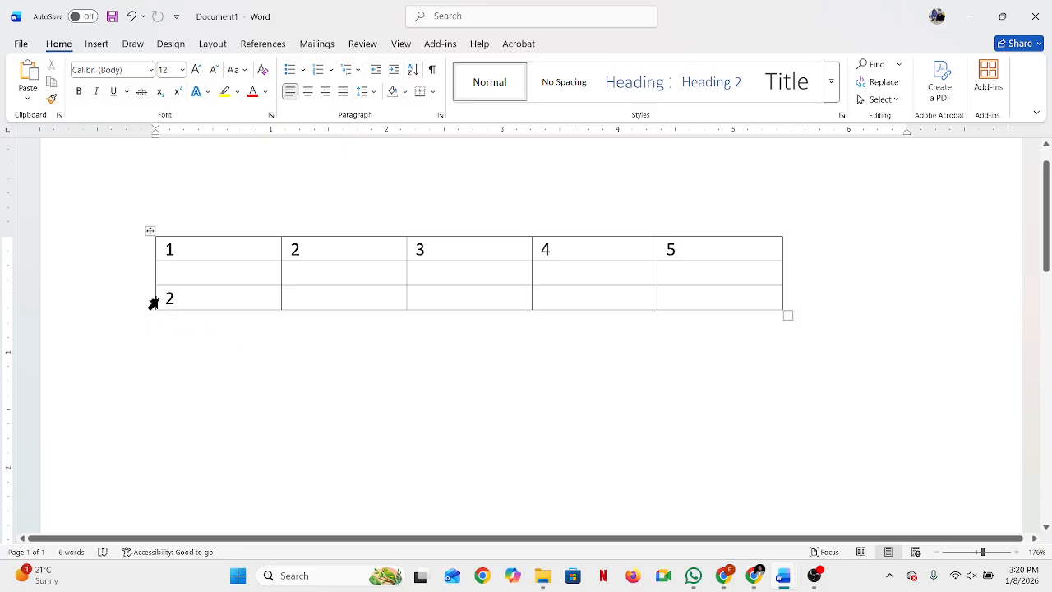
Step: Try deleting the empty second row and the row below it, and undo both deletions
click(138, 277)
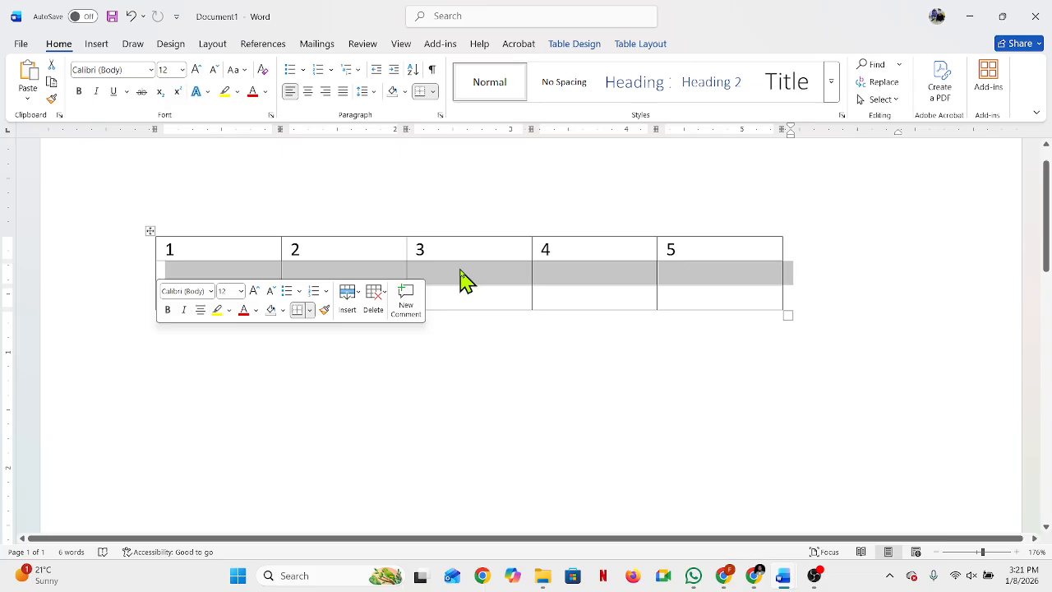
key(ctrl+z)
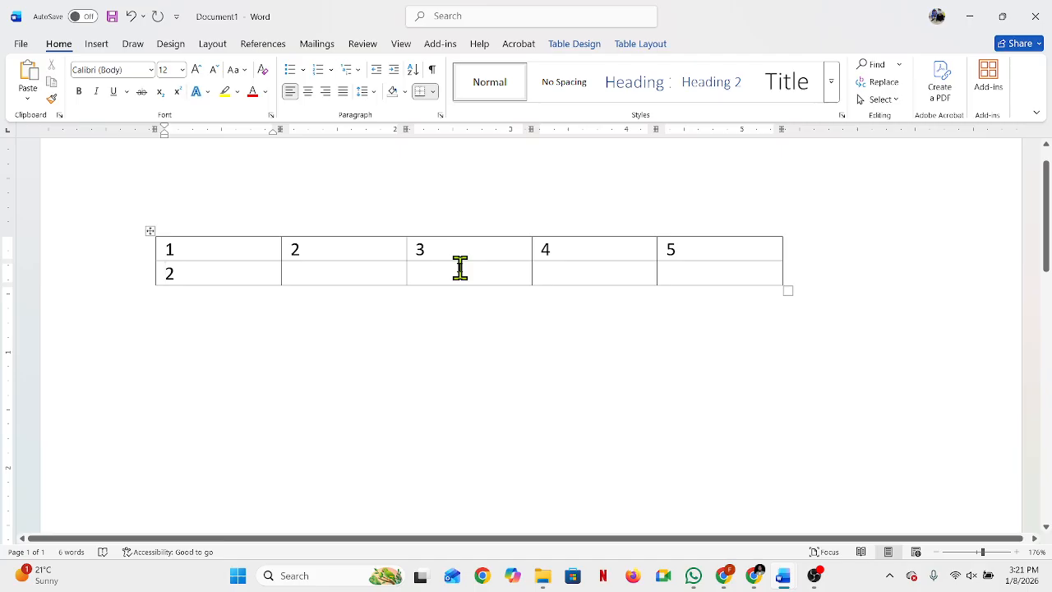
key(F4)
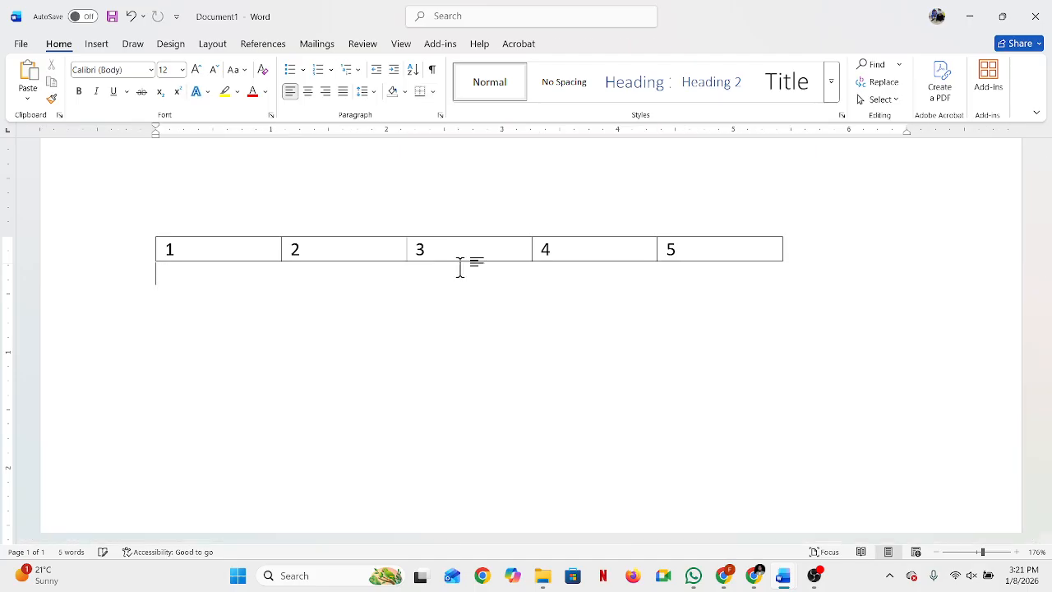
key(ctrl+z)
key(ctrl+z)
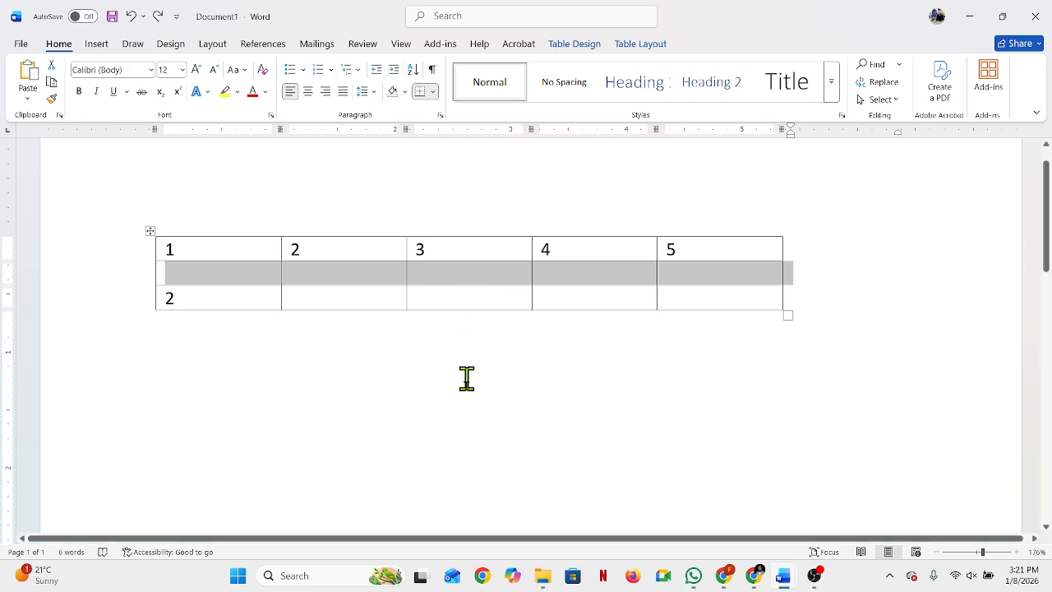
click(374, 359)
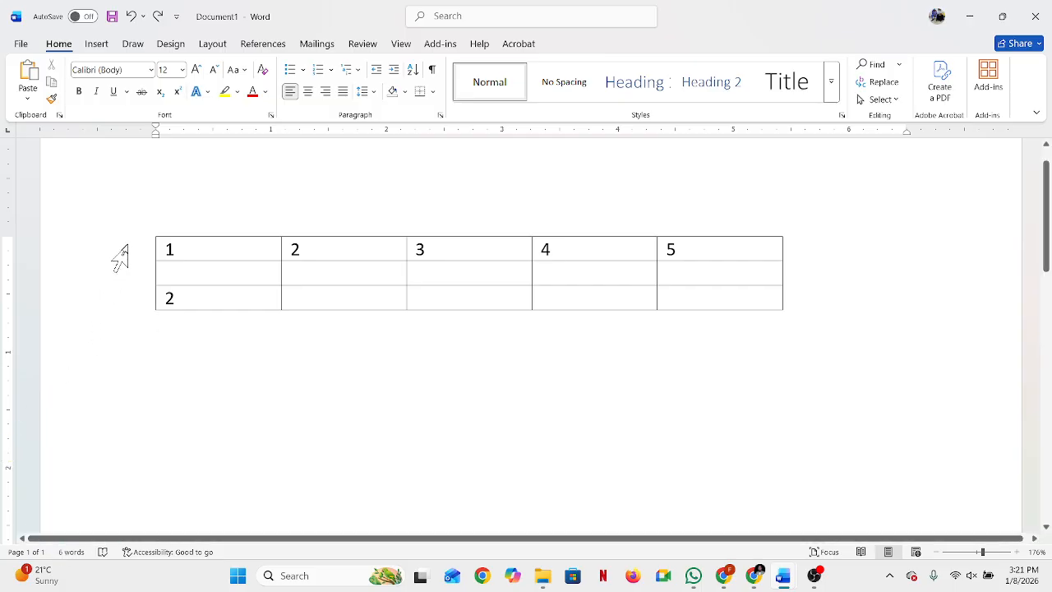
Step: Select every cell of the table by sweeping from the first to the last, delete the table, and undo the deletion
drag(123, 259, 161, 417)
click(334, 306)
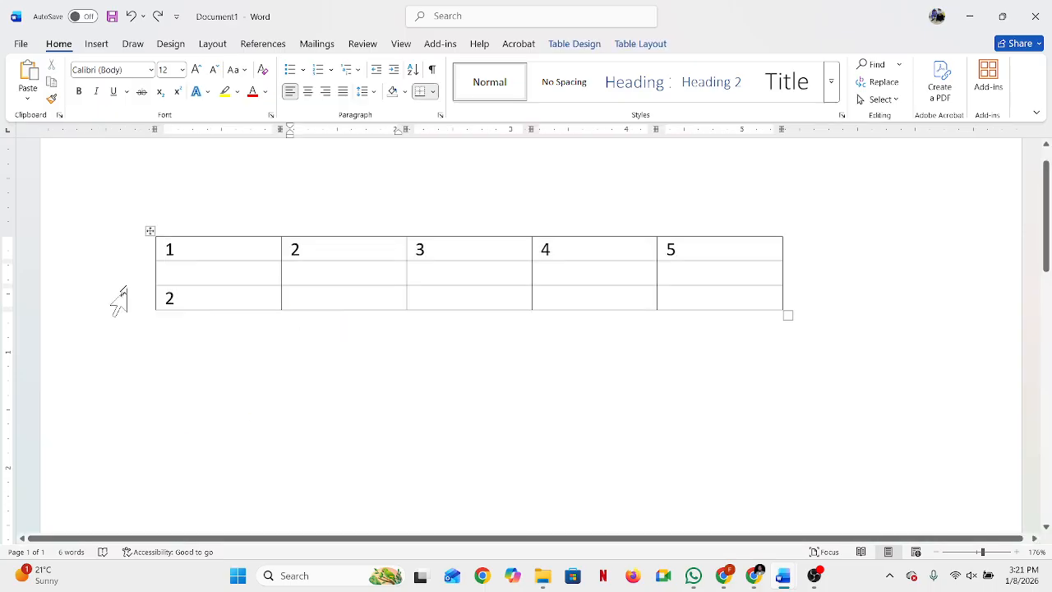
drag(133, 261, 133, 314)
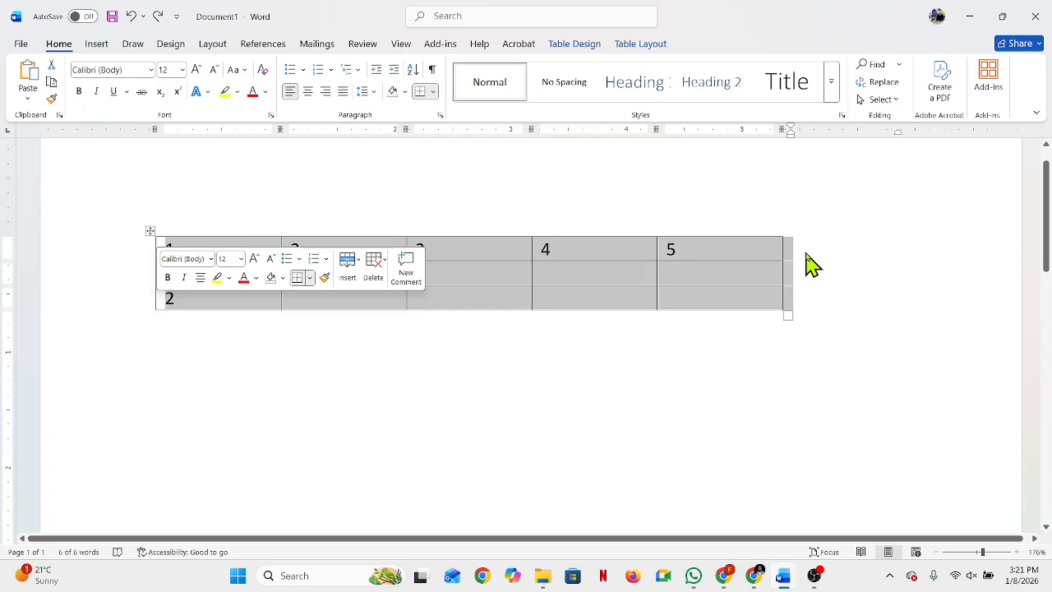
click(435, 297)
drag(159, 251, 738, 307)
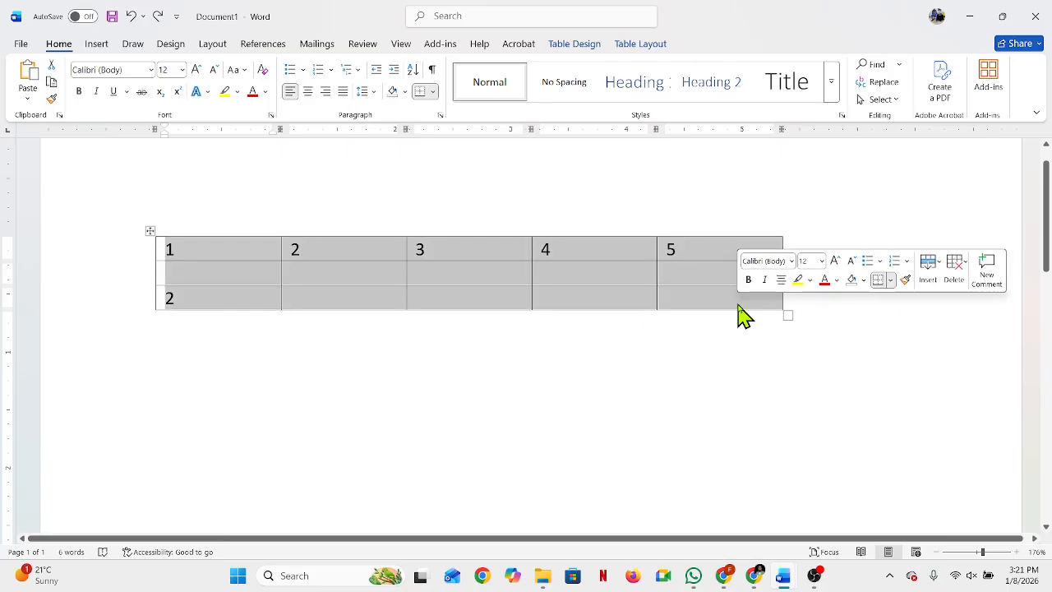
key(BackSpace)
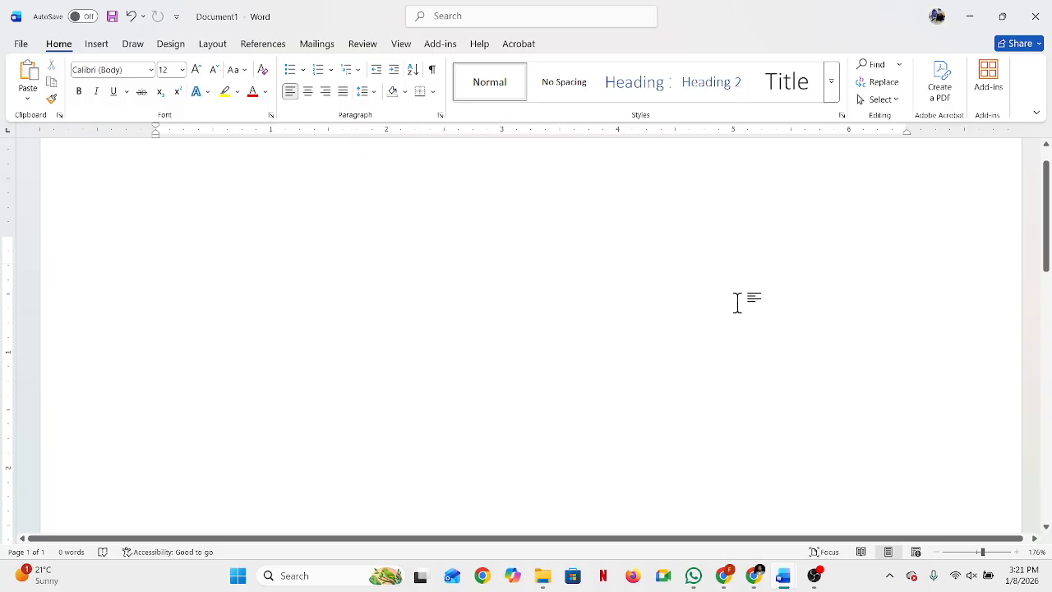
key(ctrl+z)
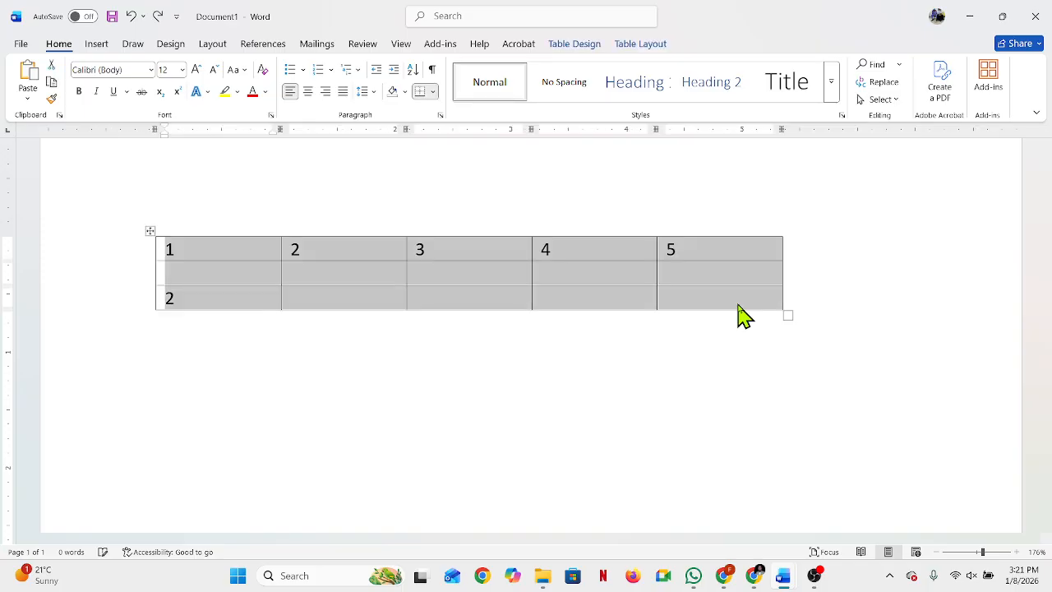
click(579, 254)
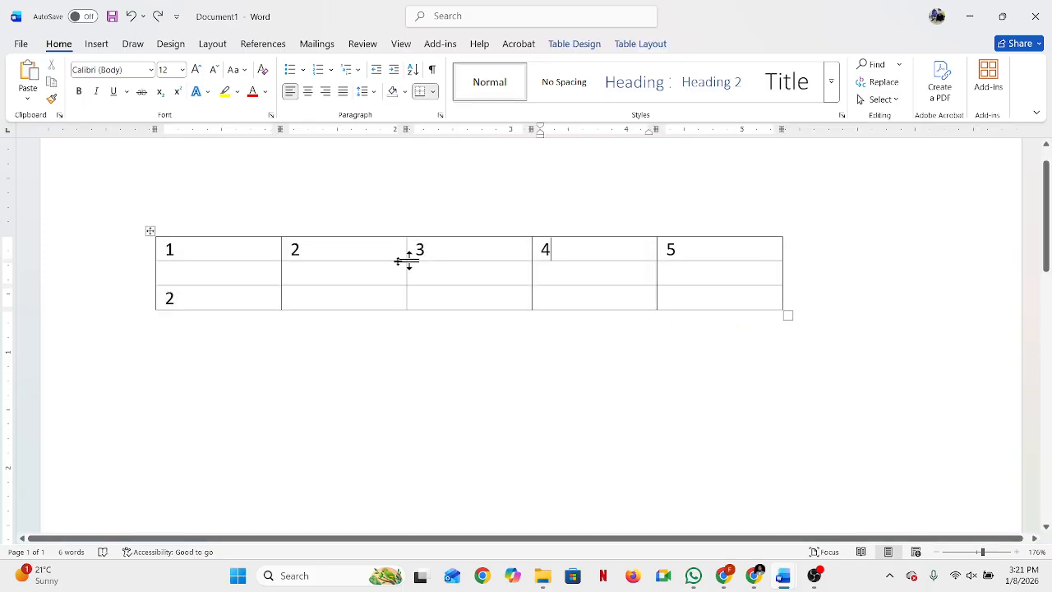
Step: Select all three table rows as whole rows, delete the table, and undo the deletion
drag(168, 255, 749, 317)
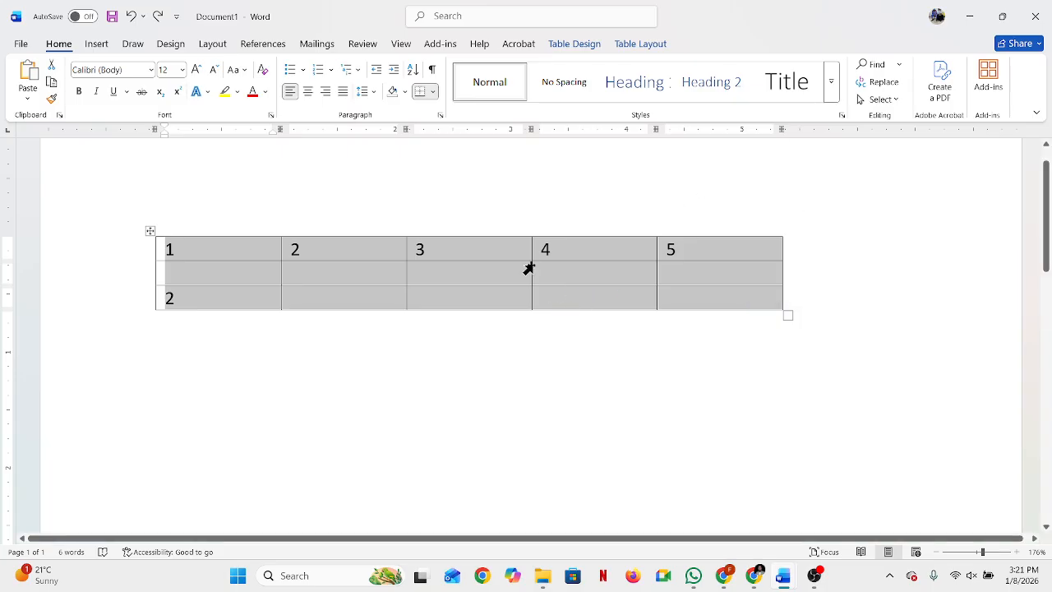
drag(100, 255, 99, 305)
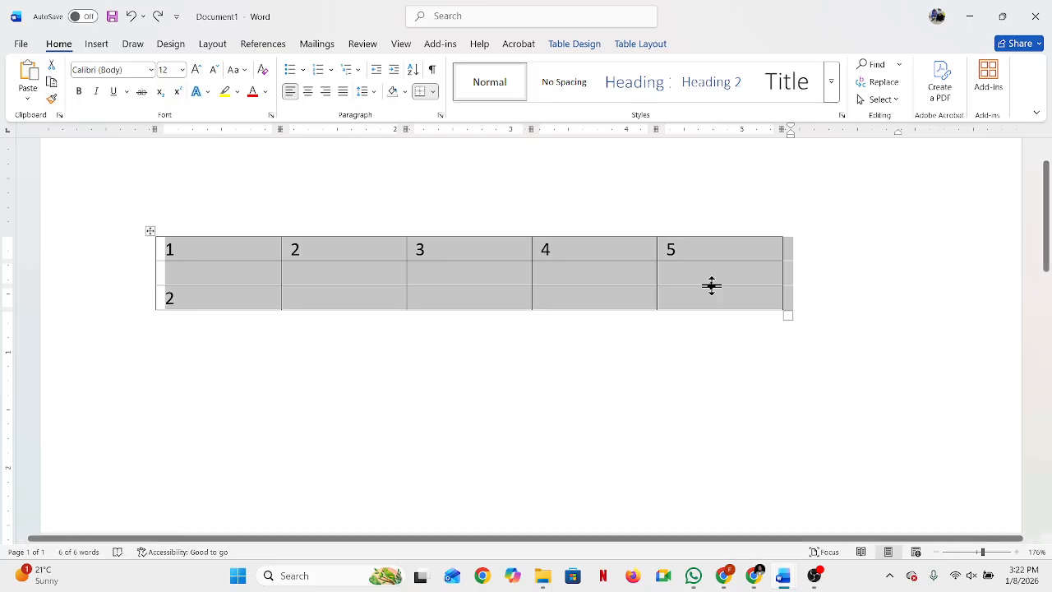
key(BackSpace)
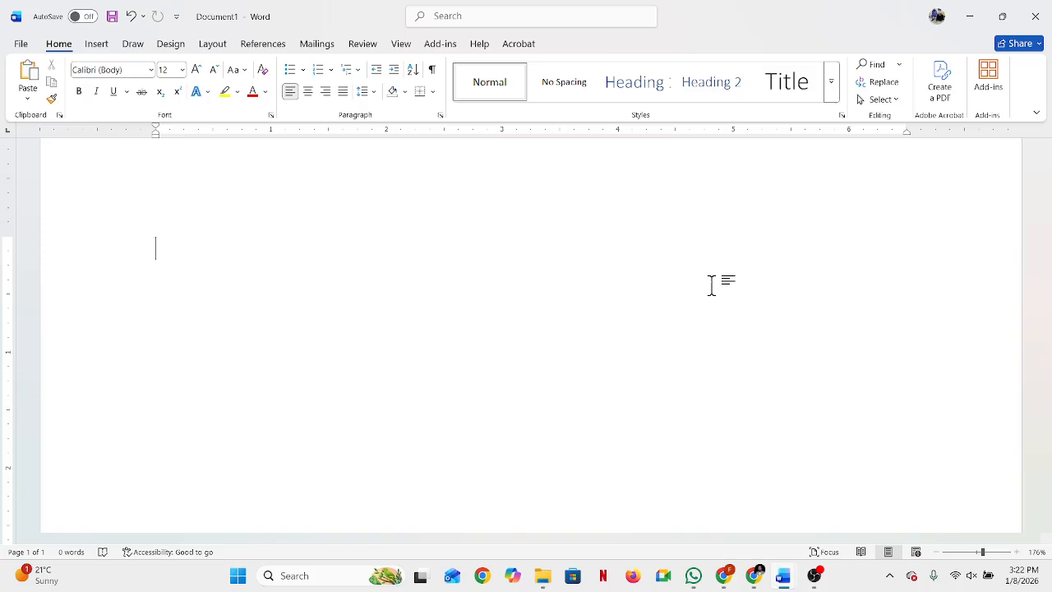
key(ctrl+z)
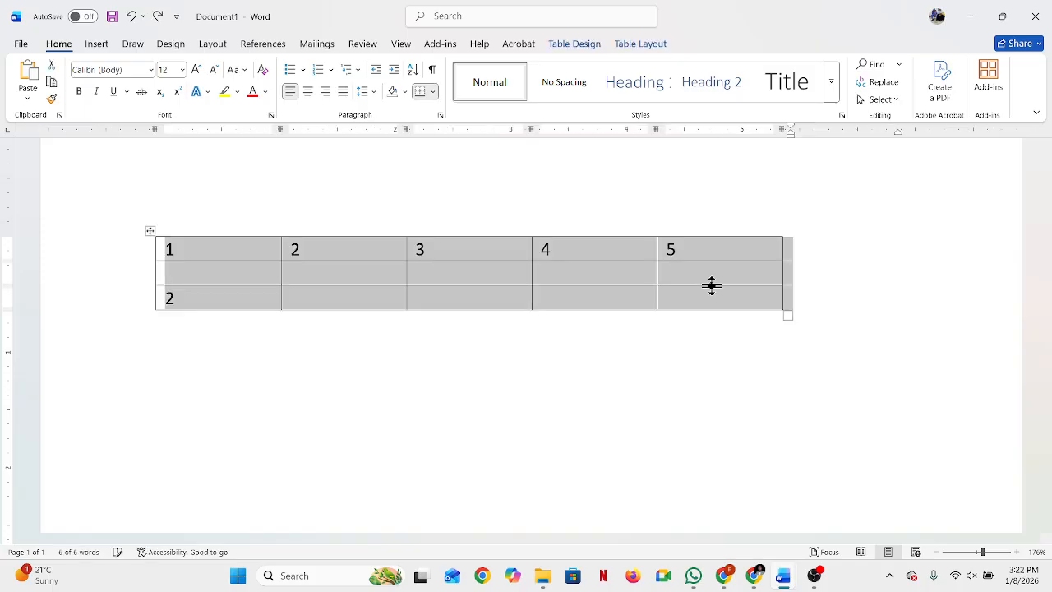
click(437, 311)
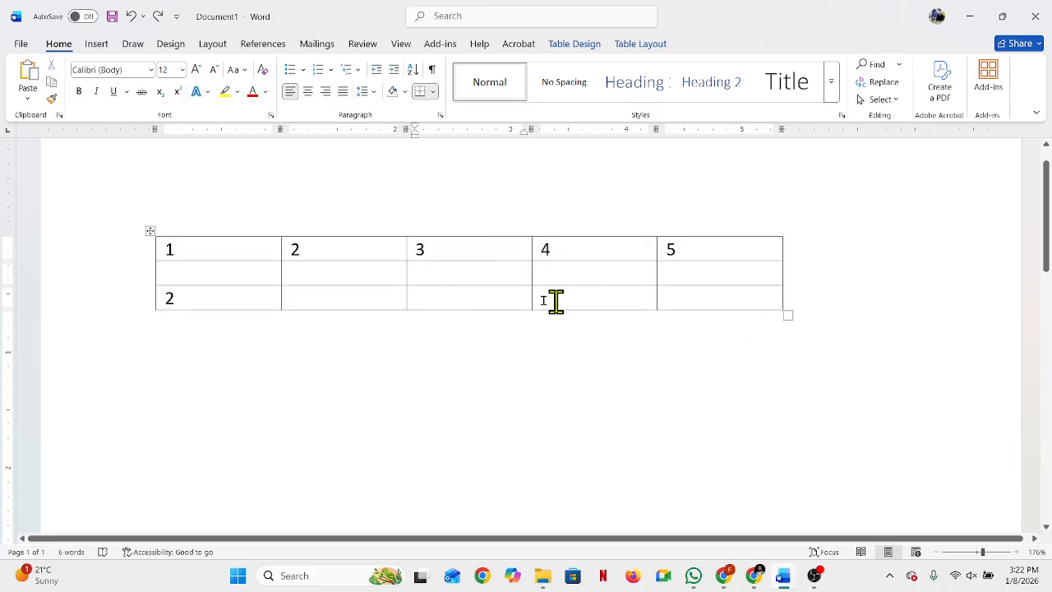
Step: Replace the first two column headings of the table with Sl and Name
drag(189, 254, 130, 259)
key(Delete)
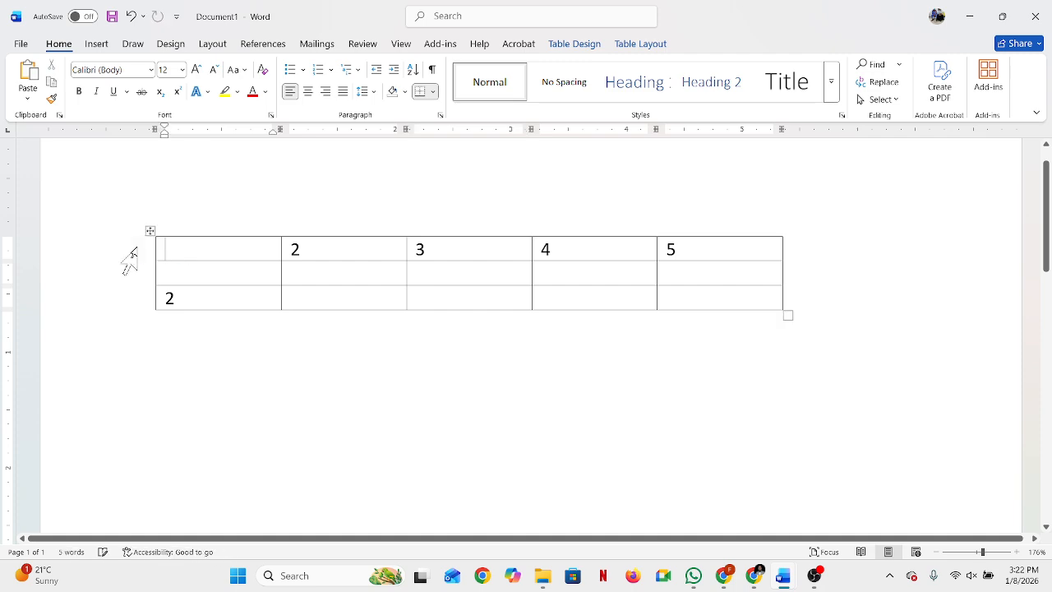
text(Sl)
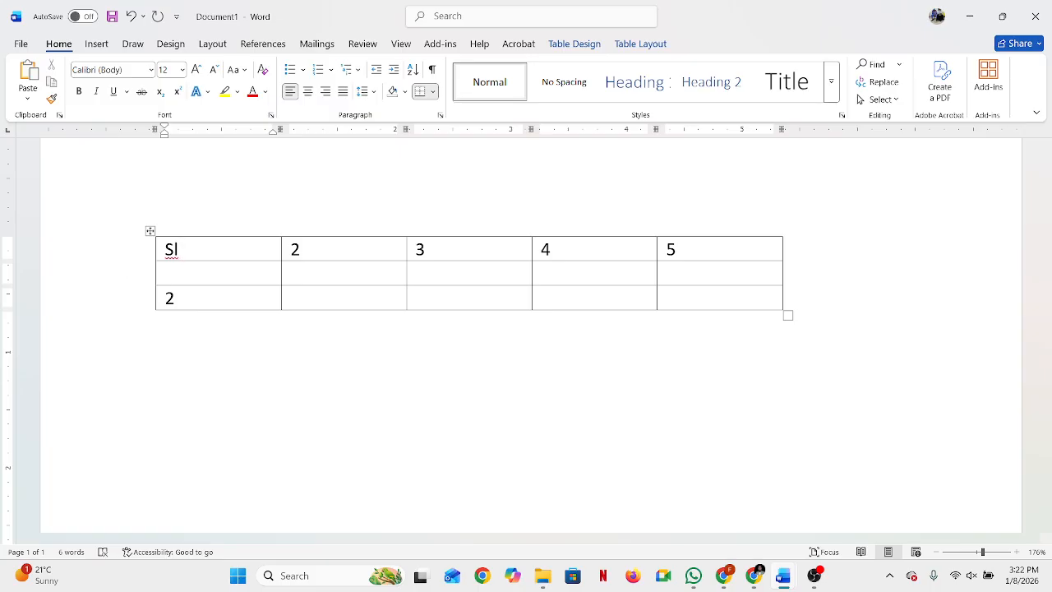
drag(321, 247, 295, 245)
click(306, 250)
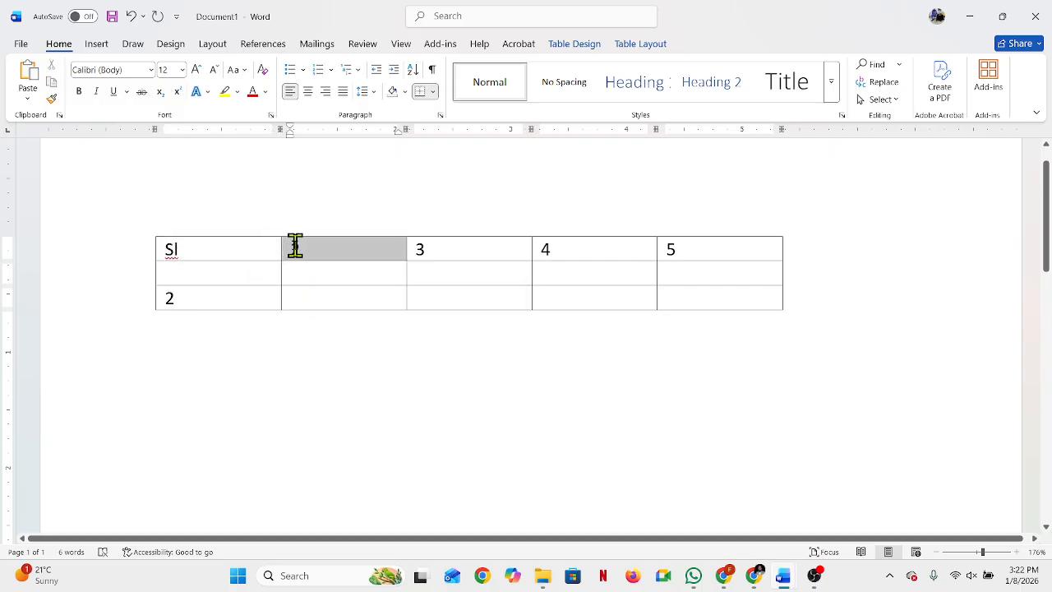
text(name)
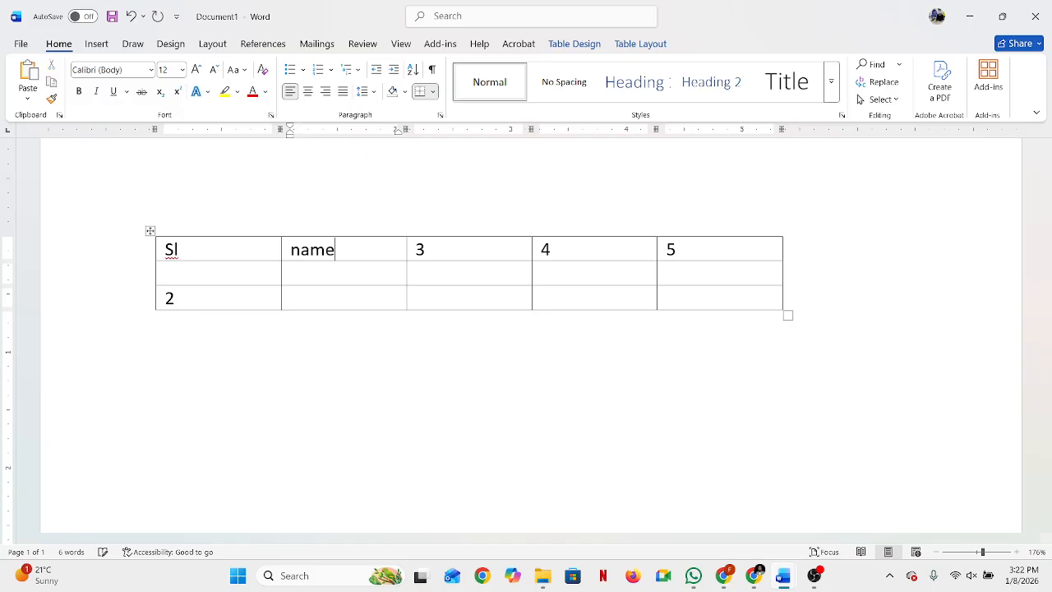
text(Name)
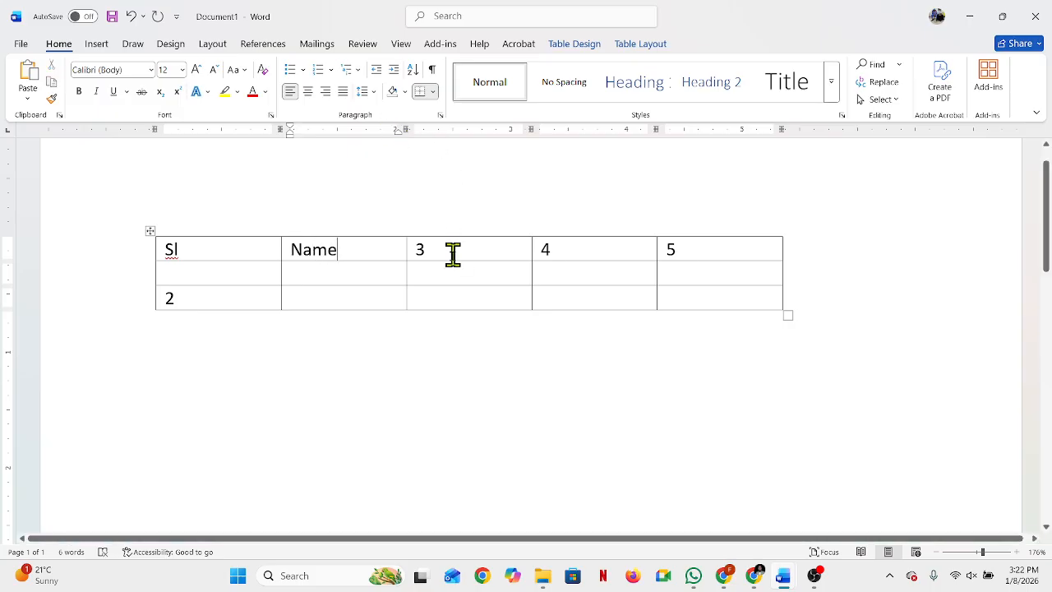
Step: Replace the headings of the third, fourth and fifth columns with Address, Mob and Age
drag(423, 249, 416, 246)
key(BackSpace)
text(Addre)
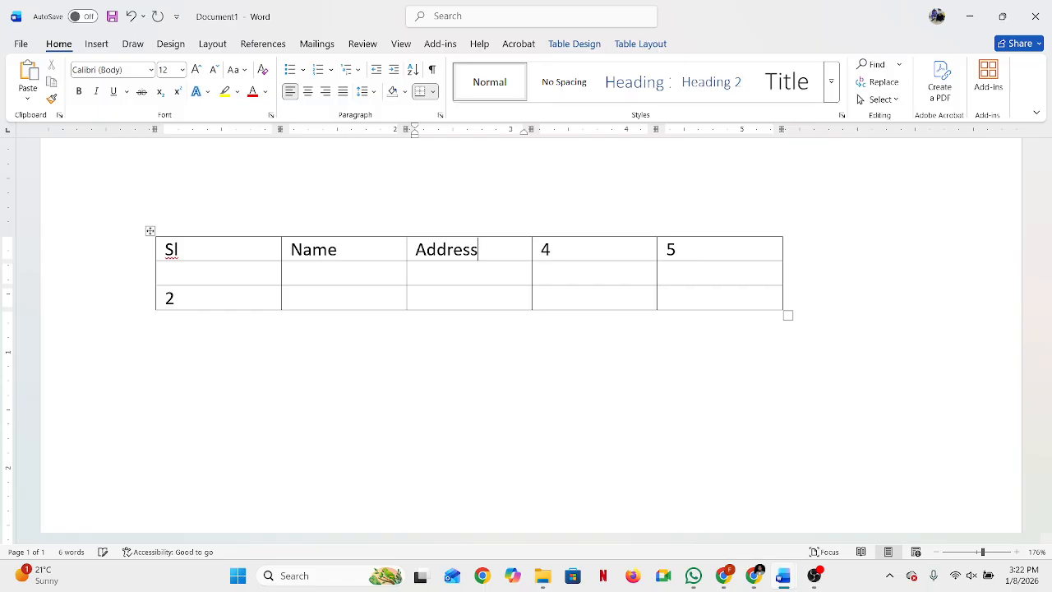
text(ss)
drag(571, 249, 533, 251)
text(Mob)
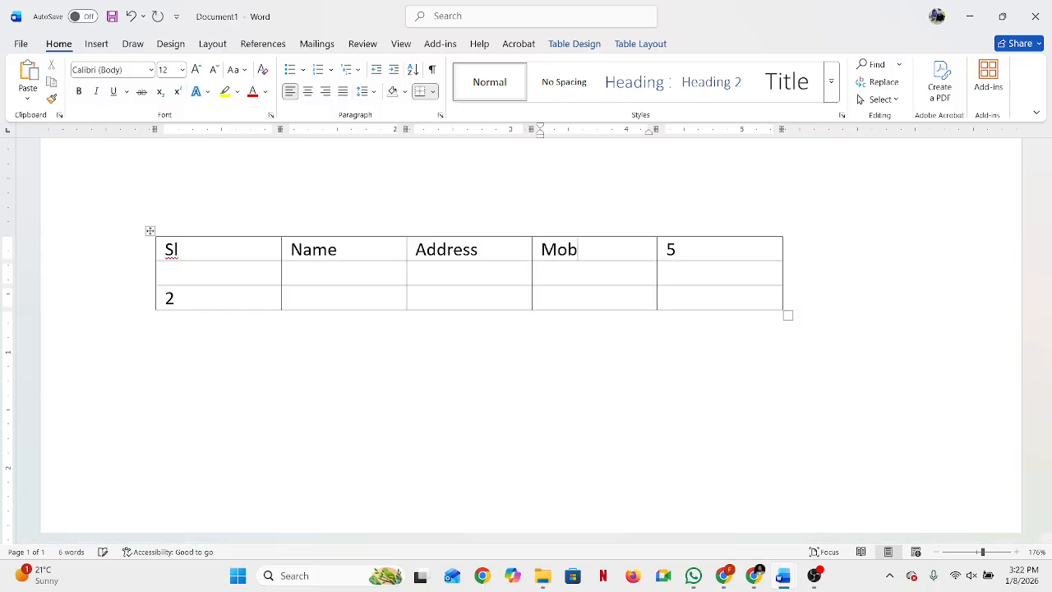
scroll(535, 239, up, 1)
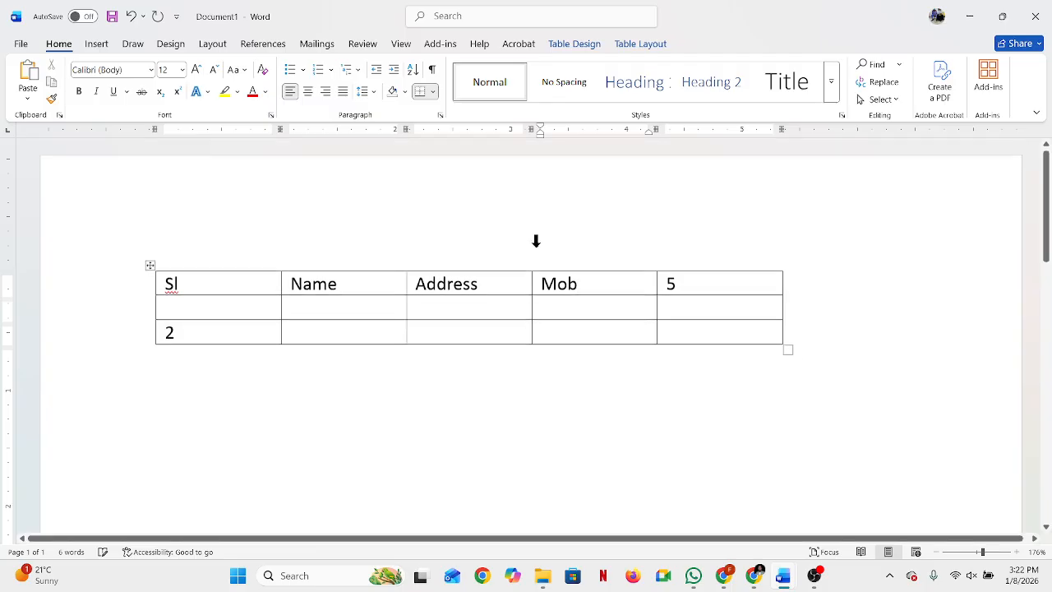
double_click(666, 285)
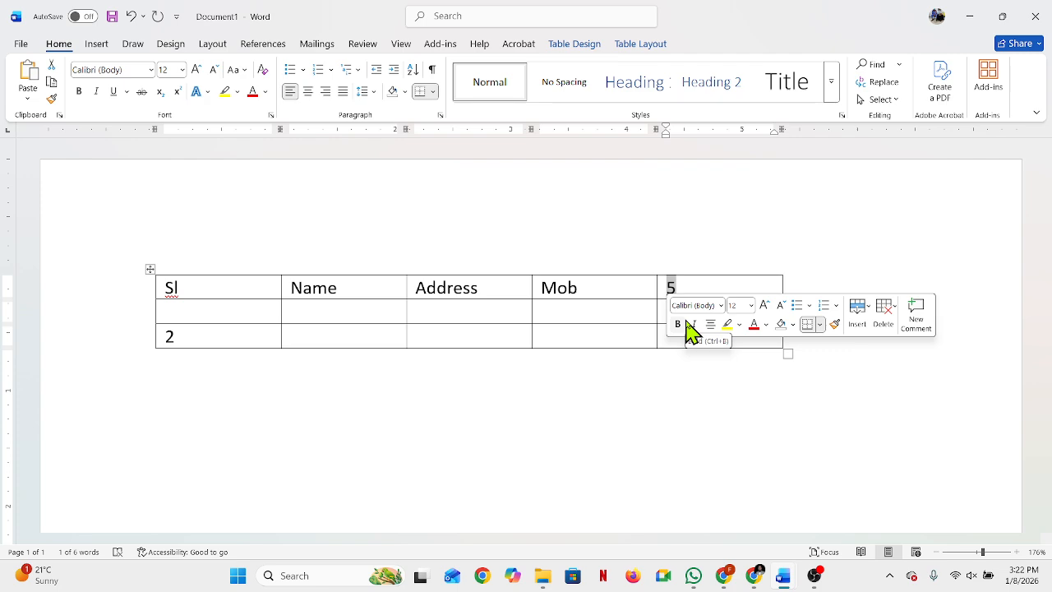
text(Age)
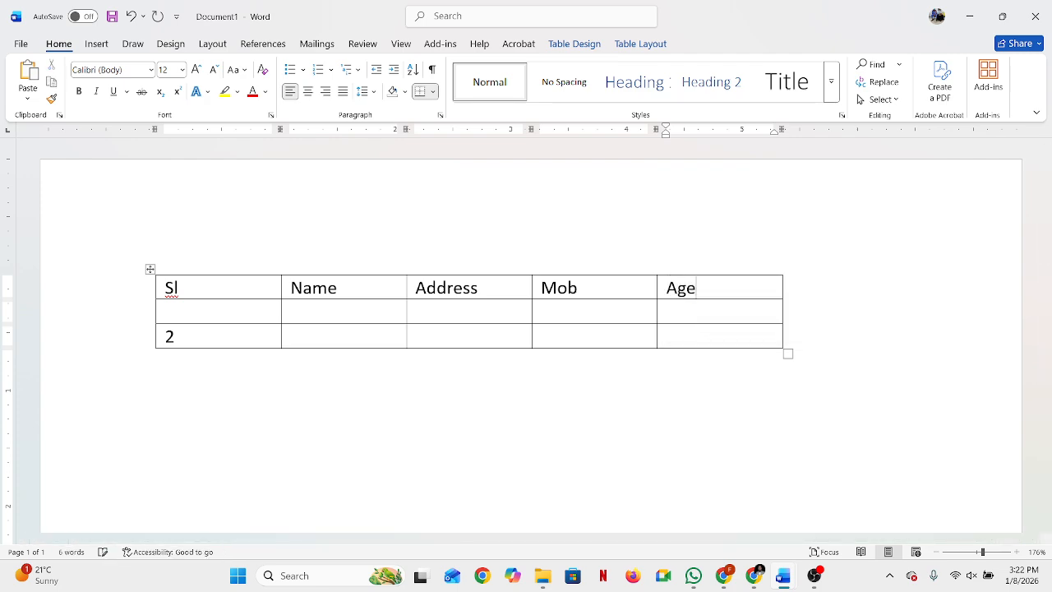
Step: Enter 1 in the empty cell directly below the Sl heading
click(364, 312)
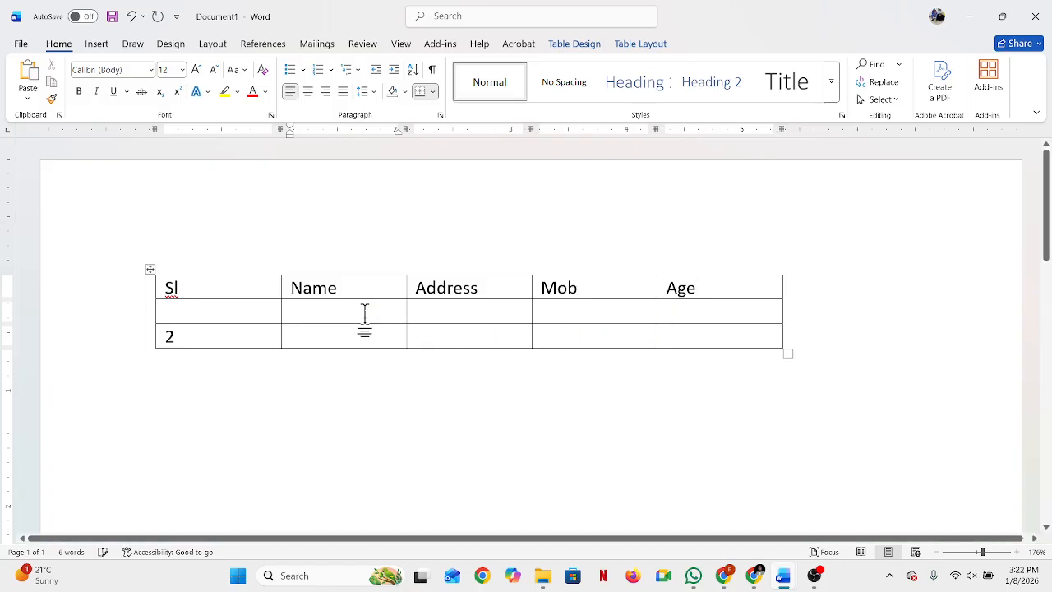
click(172, 312)
text(1)
click(309, 336)
Step: Narrow the Sl column to just fit its short entries, giving the freed width to the Name column
mouse_move(282, 282)
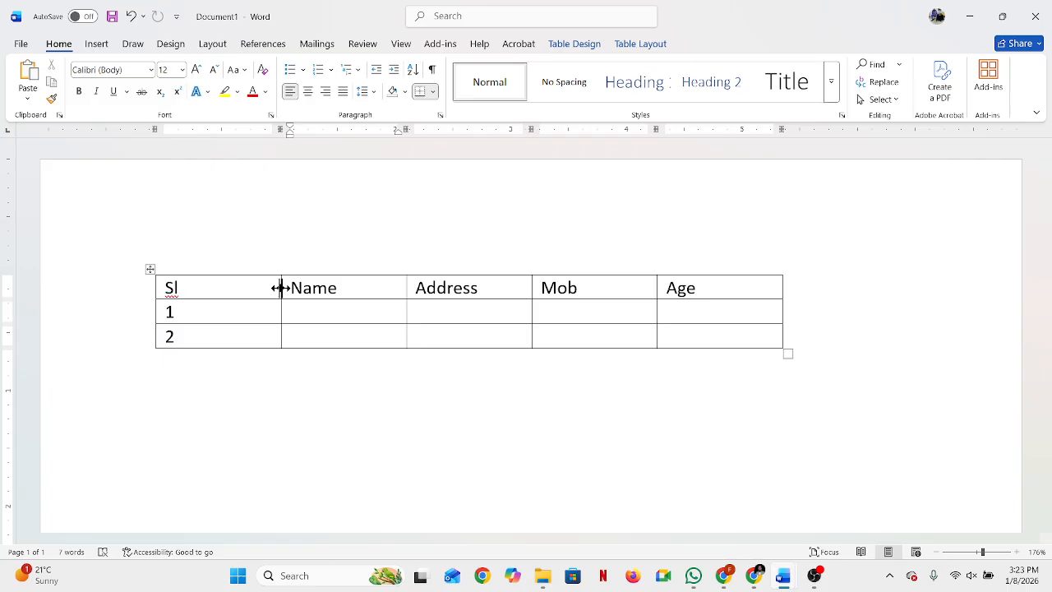
drag(281, 288, 186, 294)
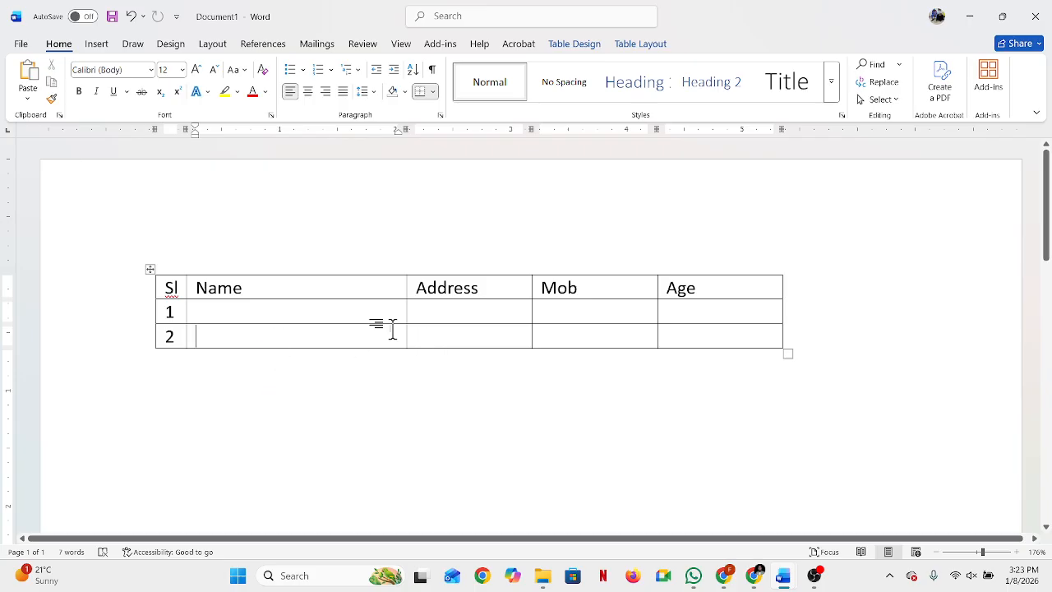
drag(207, 289, 245, 291)
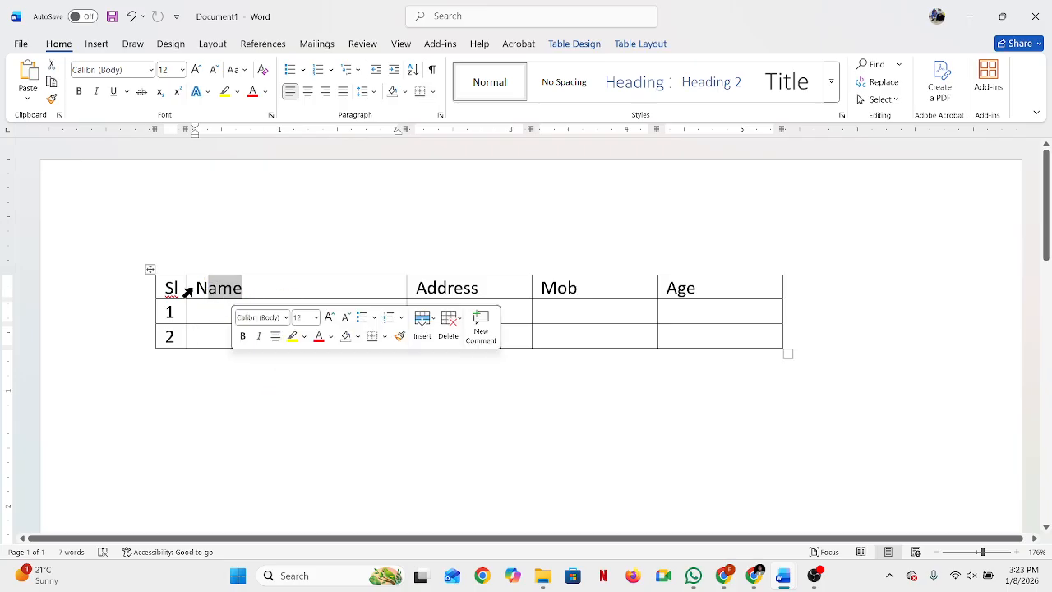
click(331, 287)
Step: Narrow the Name column in favour of Address, and widen the Mob column at the expense of Age
drag(406, 287, 356, 293)
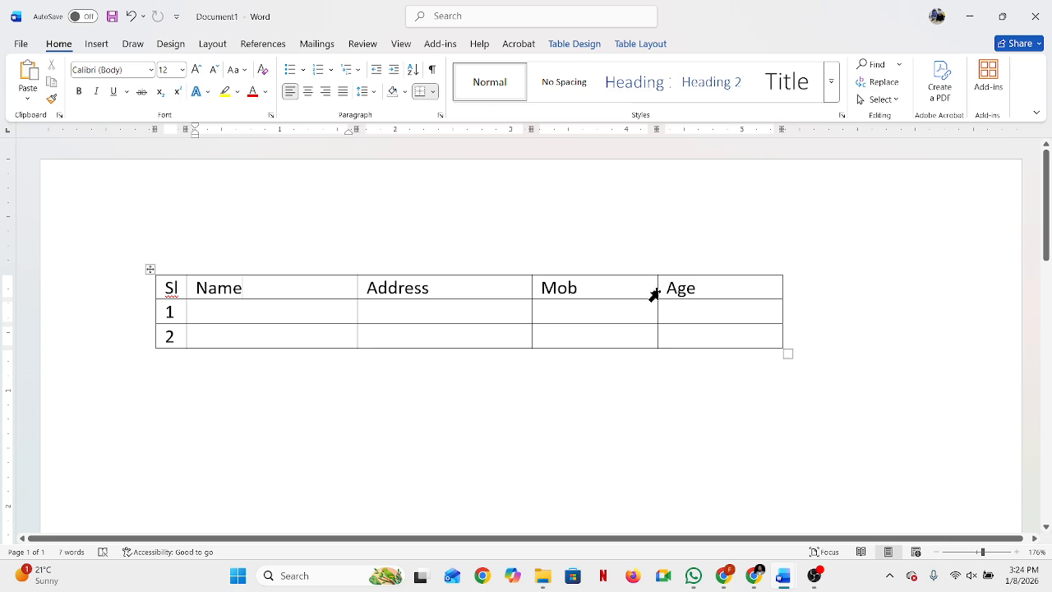
drag(655, 289, 690, 299)
click(578, 411)
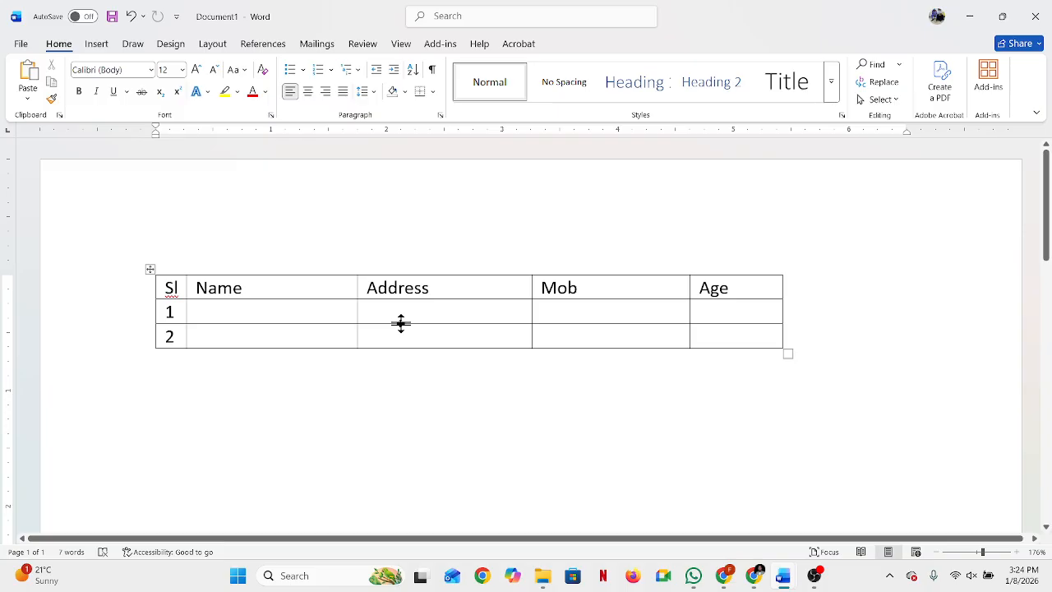
Step: Make the row numbered 1 taller, and shrink it back to the height of a single text line
drag(401, 323, 404, 335)
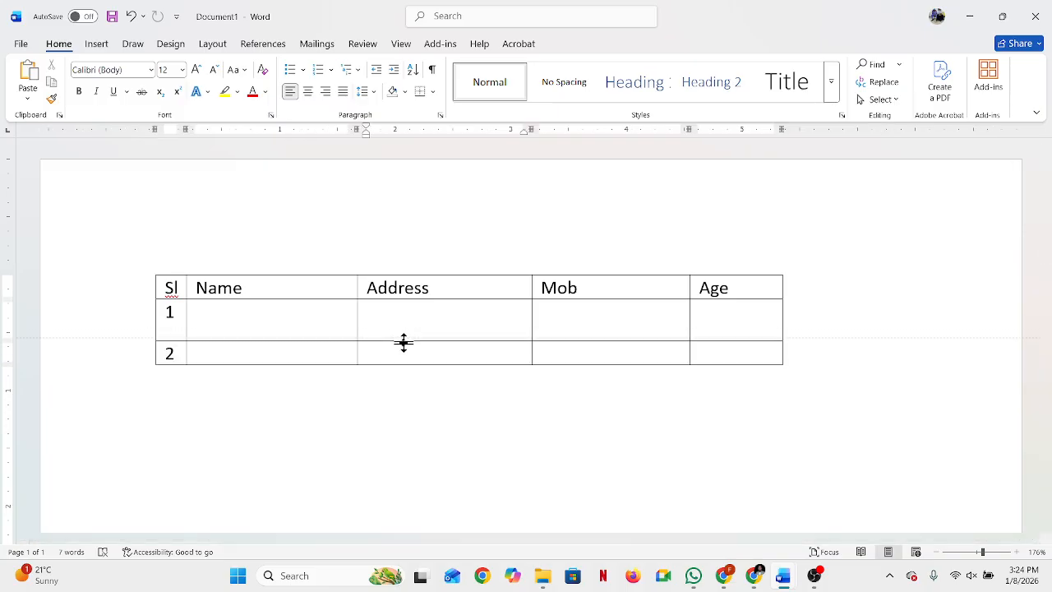
drag(404, 343, 404, 343)
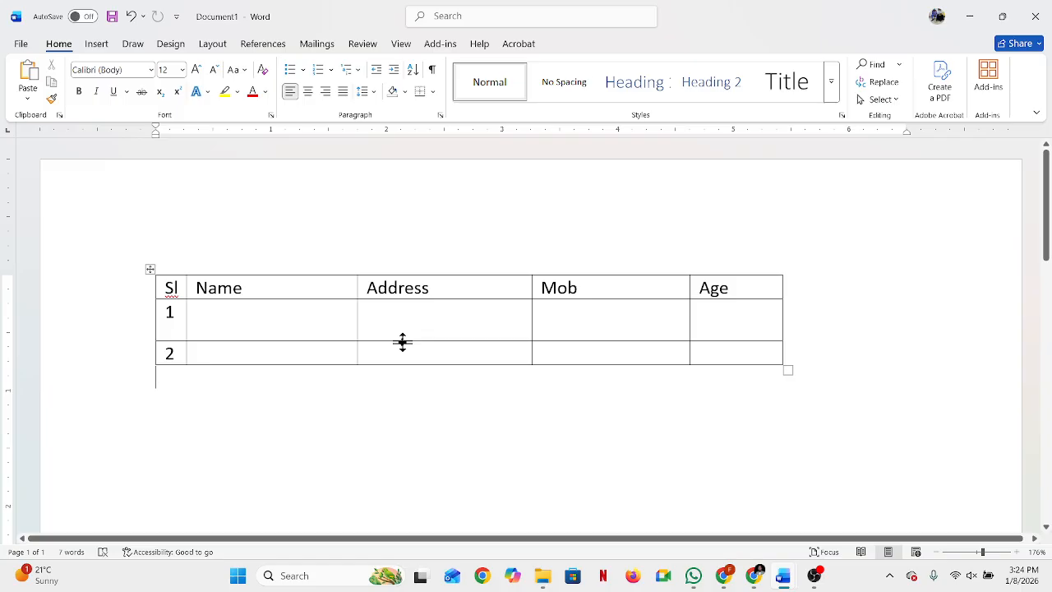
drag(402, 341, 403, 318)
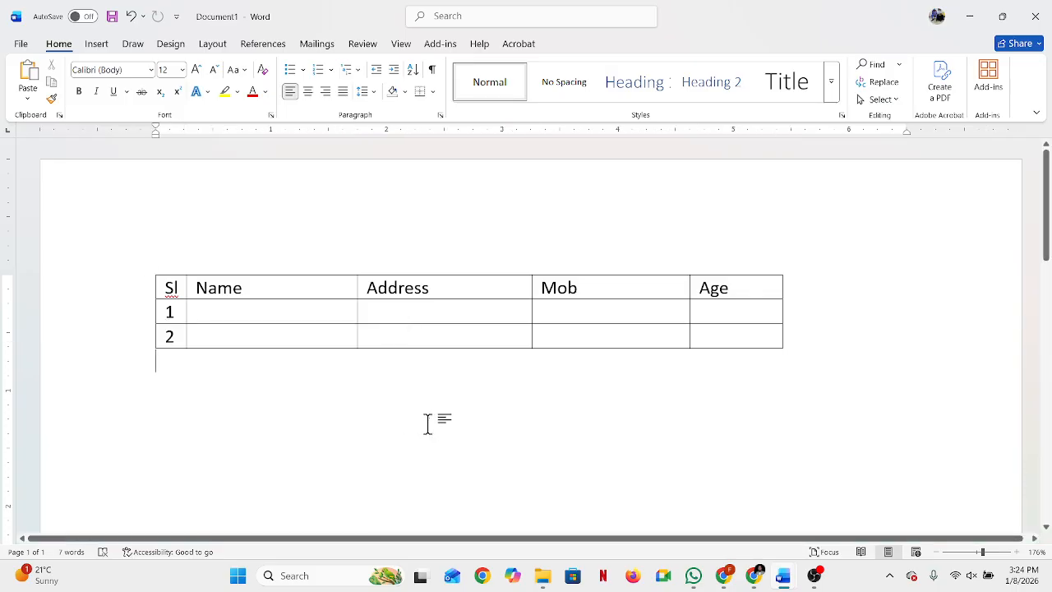
Step: Move the whole table down the page in stages, leaving it well below its original place
click(291, 294)
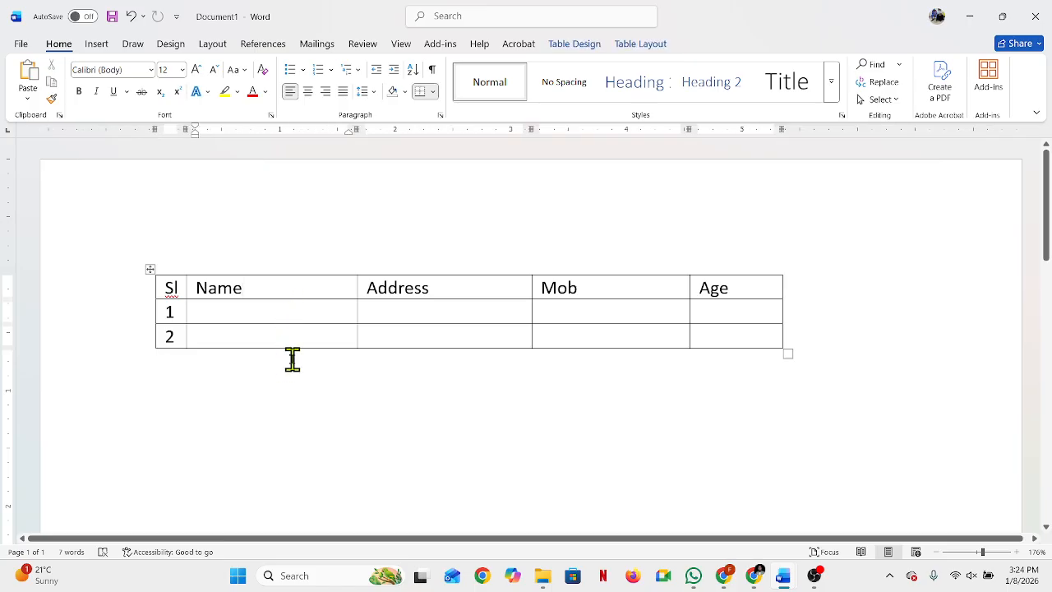
click(309, 334)
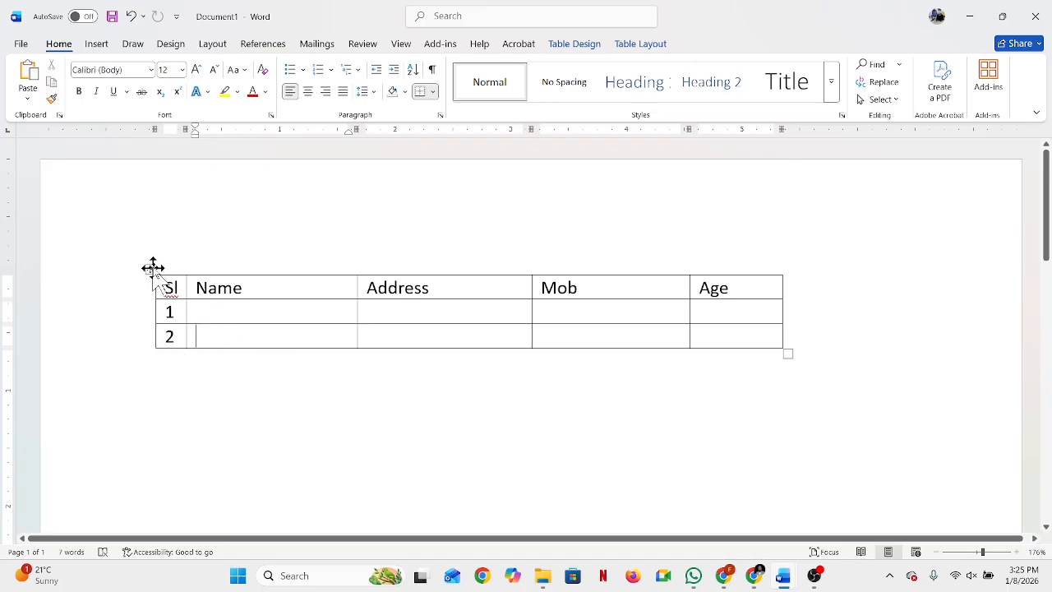
drag(154, 268, 180, 387)
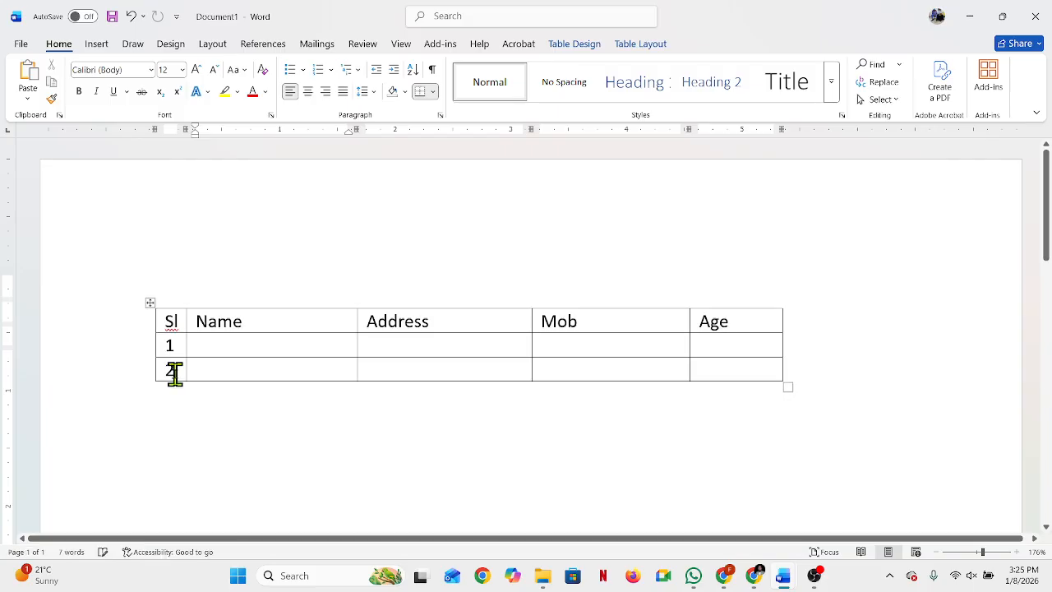
click(145, 298)
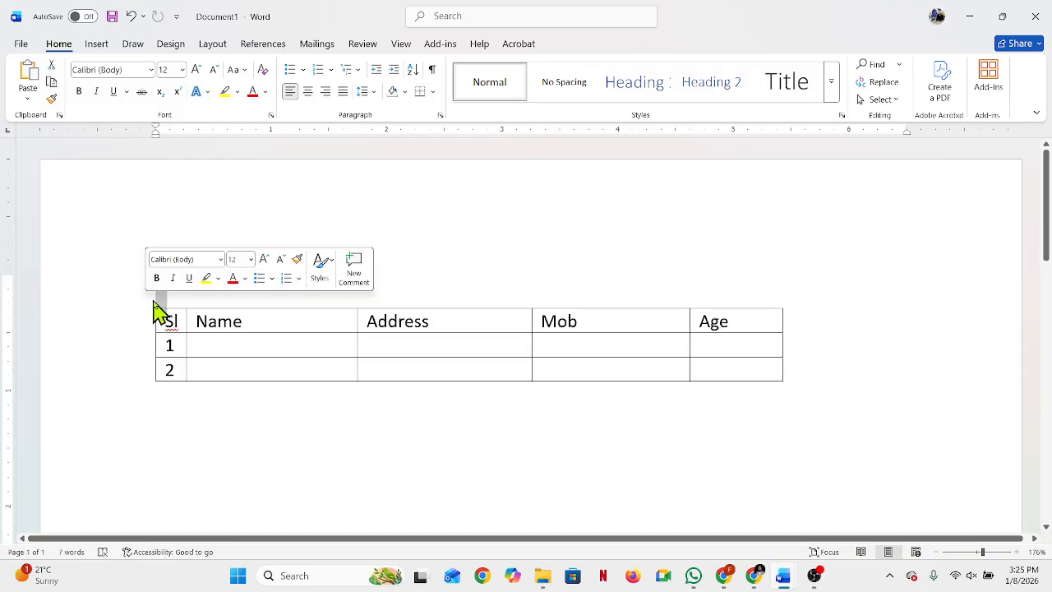
click(172, 319)
drag(150, 301, 168, 446)
scroll(263, 397, down, 3)
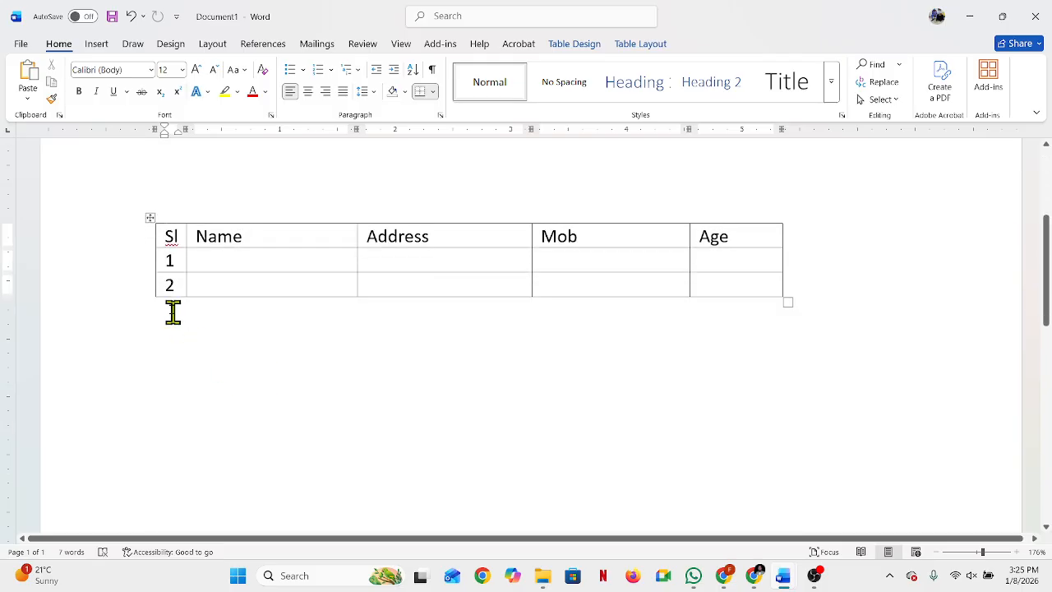
drag(151, 216, 159, 383)
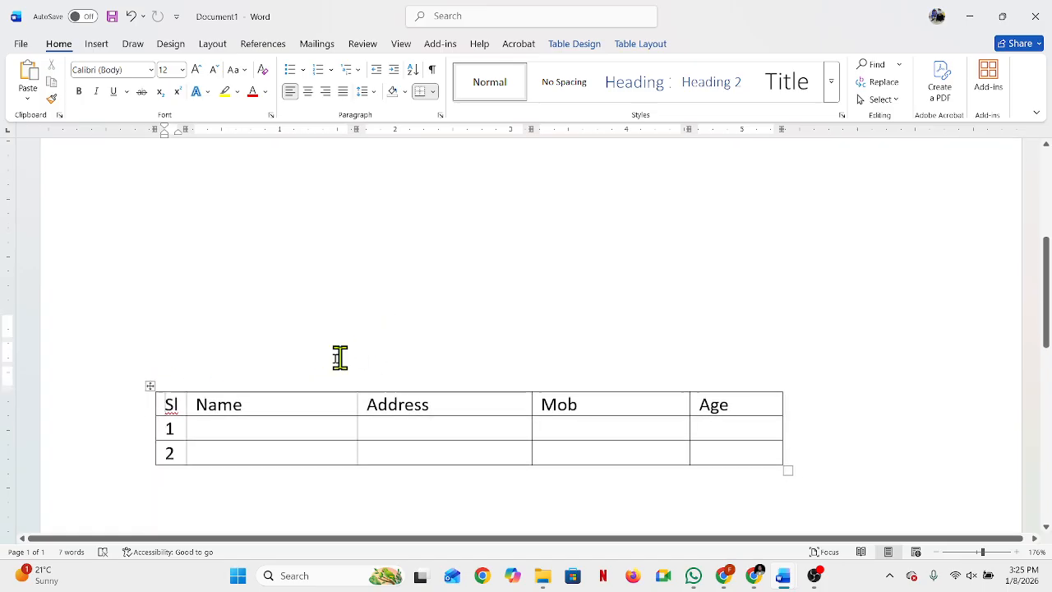
Step: Move the whole table back up the page in stages to its original place at the top margin
scroll(354, 350, down, 1)
drag(154, 309, 151, 159)
scroll(213, 308, up, 3)
drag(148, 381, 134, 227)
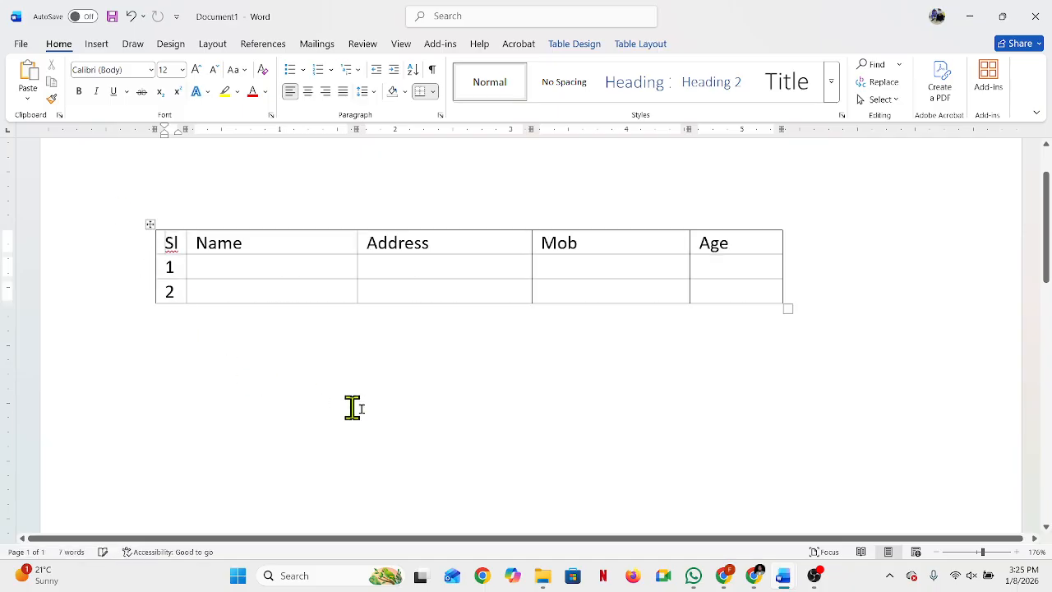
scroll(402, 406, up, 1)
click(415, 445)
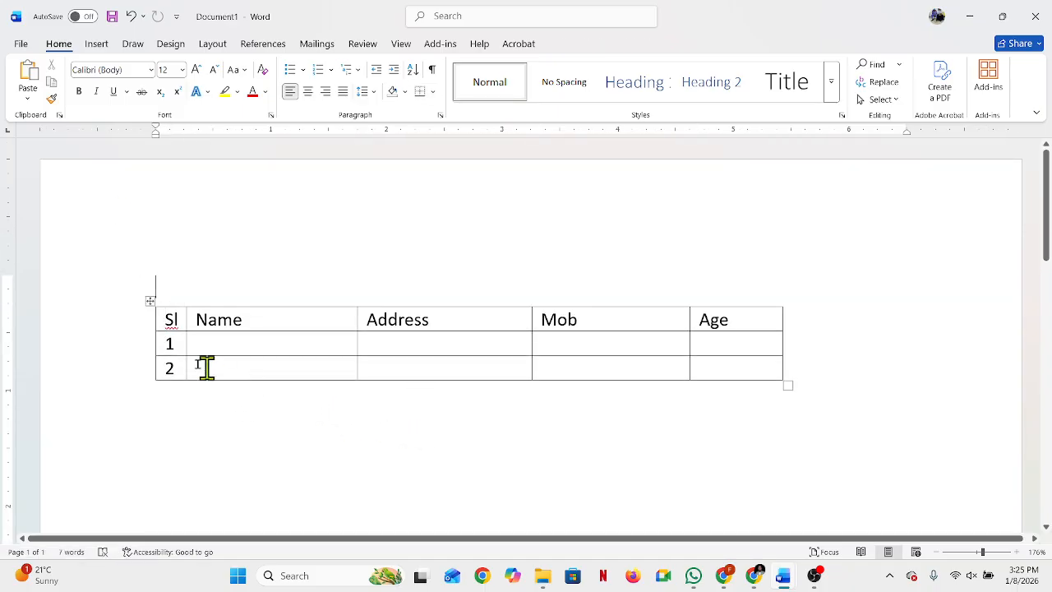
drag(156, 301, 148, 266)
right_click(304, 436)
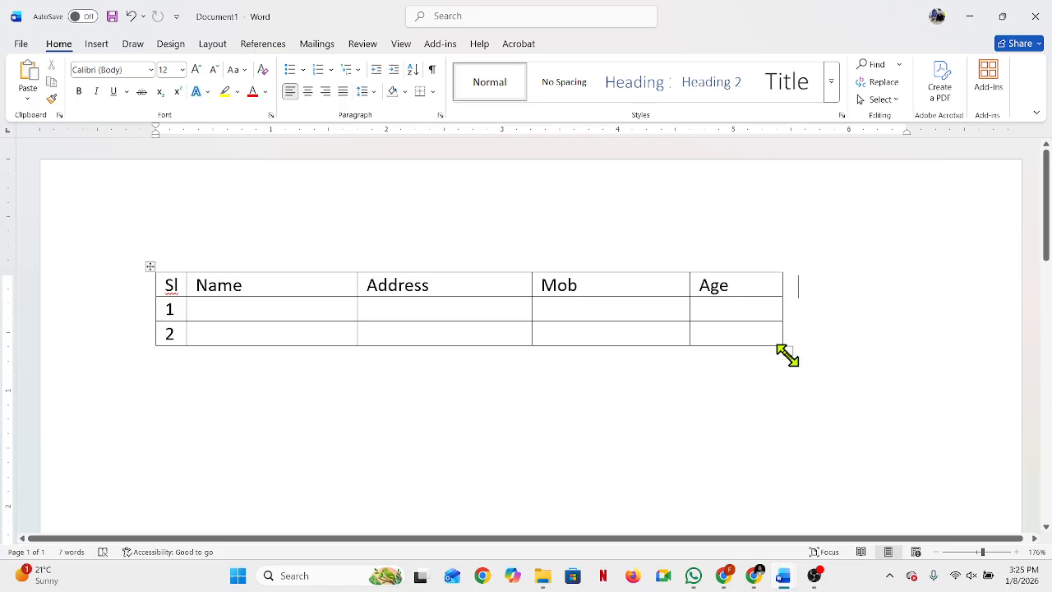
Step: Enlarge the whole table proportionally until it almost reaches the page's right edge, and undo the resizing
drag(788, 354, 974, 475)
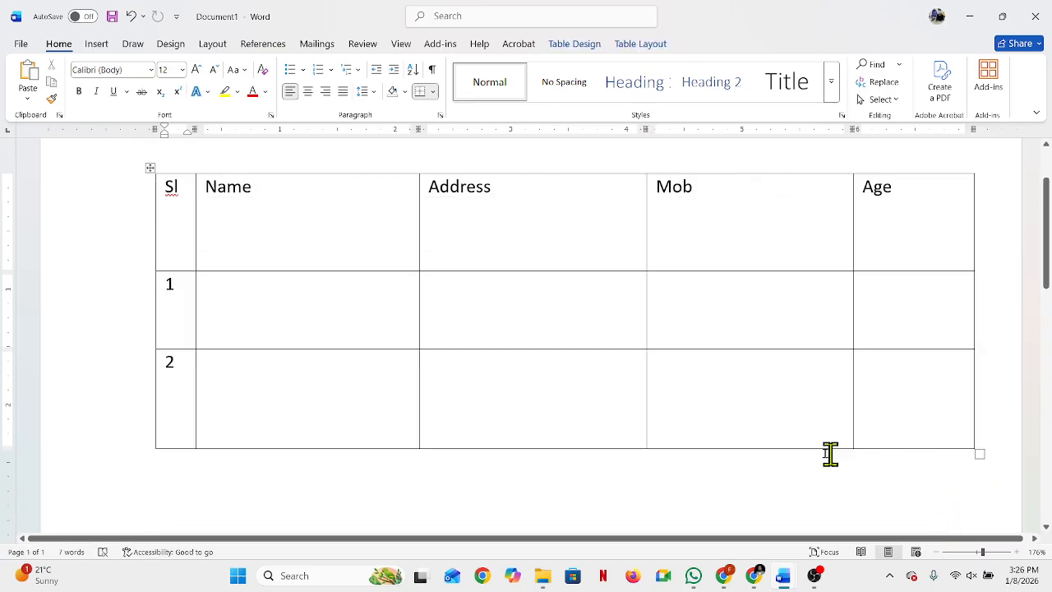
scroll(780, 436, up, 2)
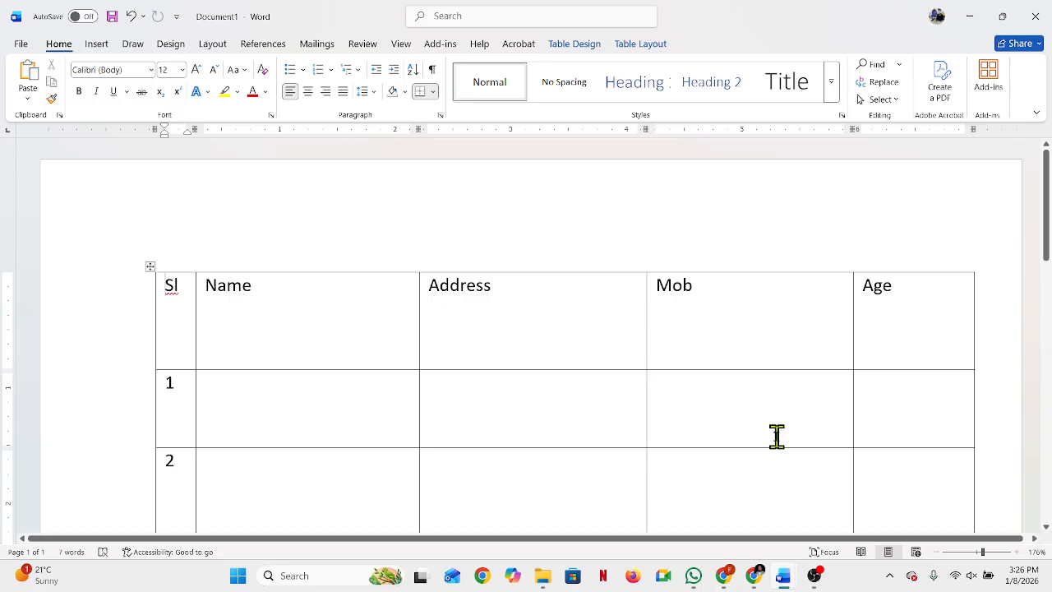
key(ctrl+z)
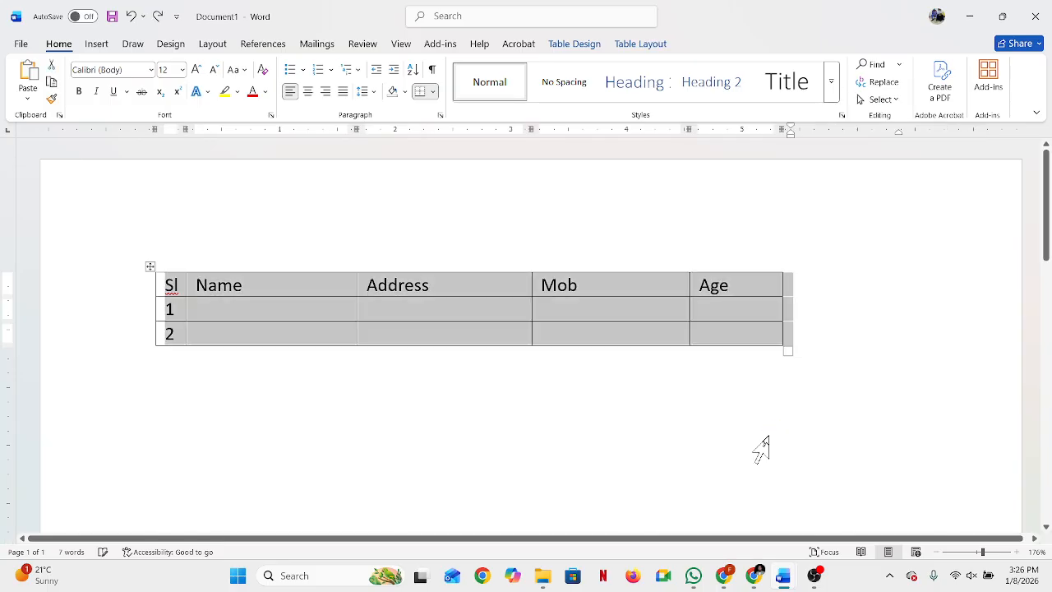
click(840, 314)
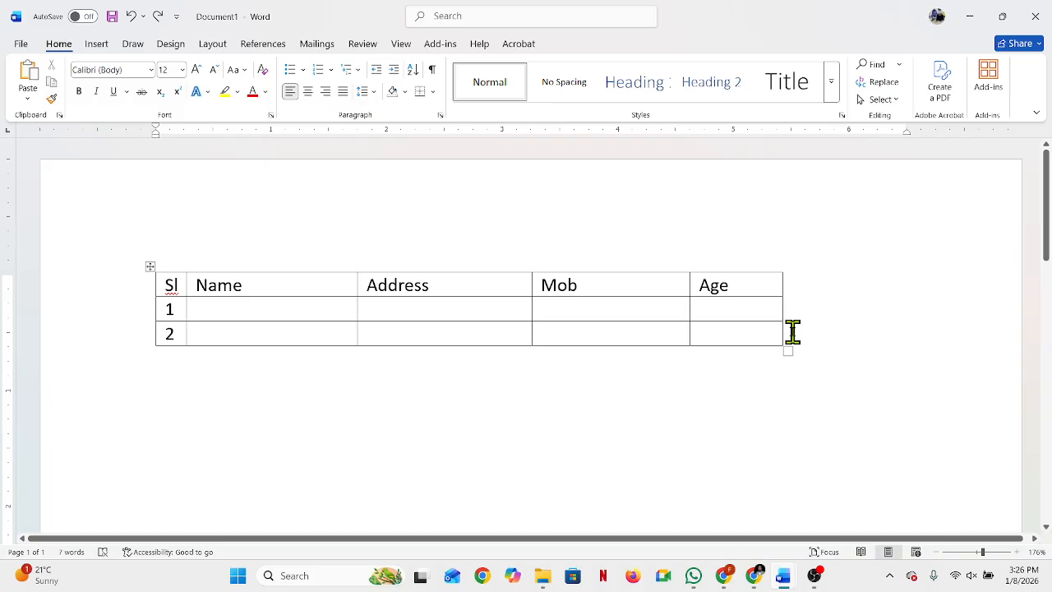
Step: Insert an empty row directly below the heading row, working from the end of that row
click(712, 311)
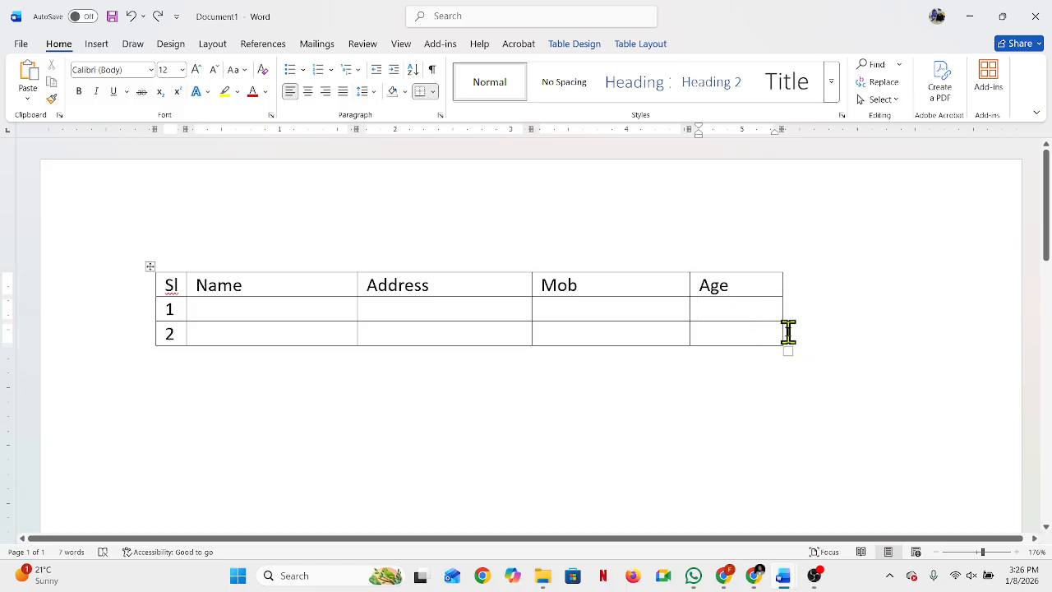
click(787, 331)
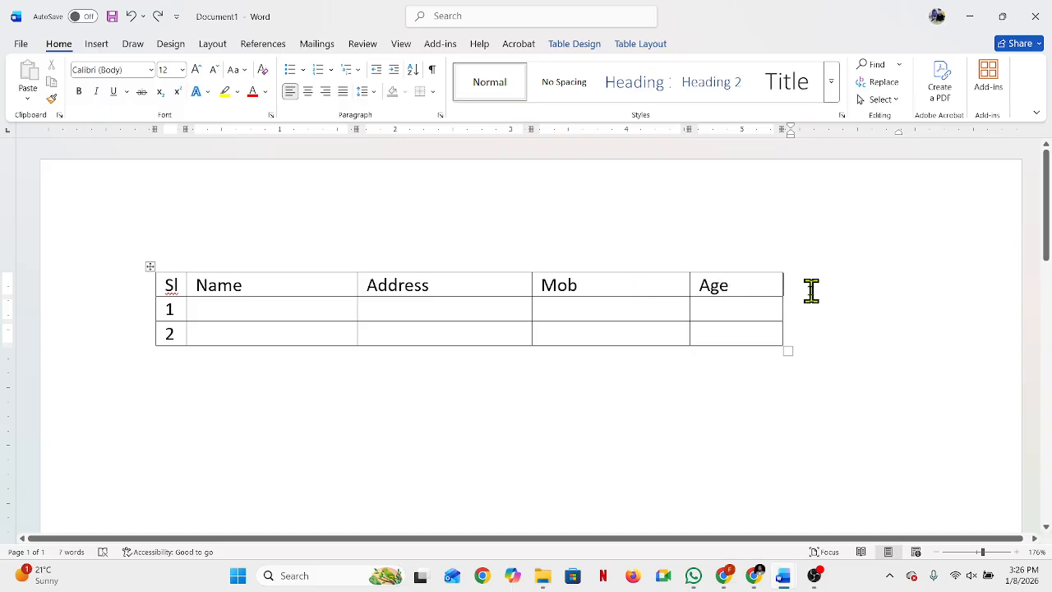
ctrl+scroll(808, 294, up, 4)
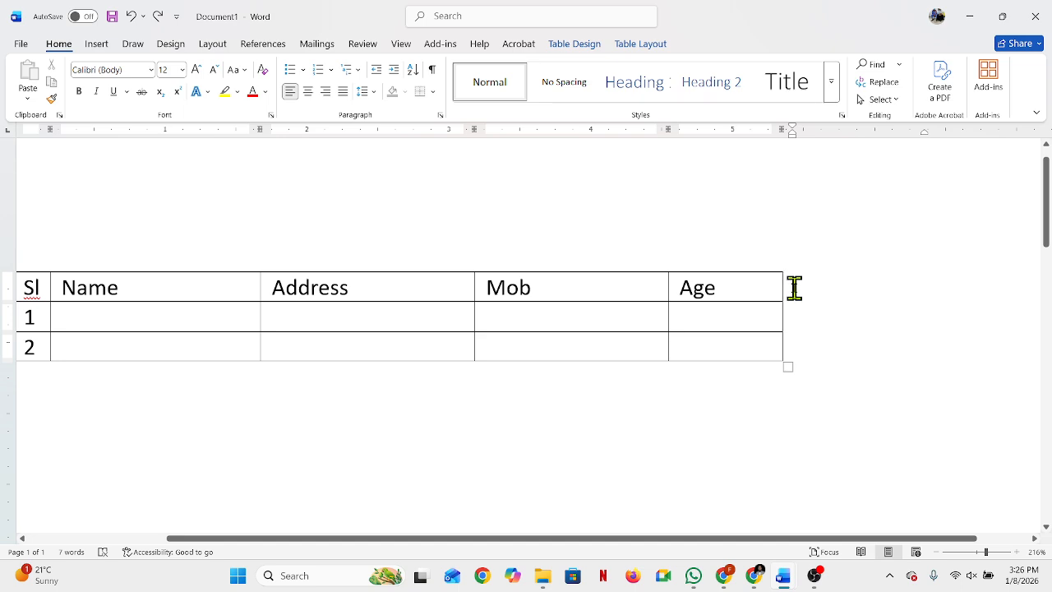
drag(667, 539, 615, 546)
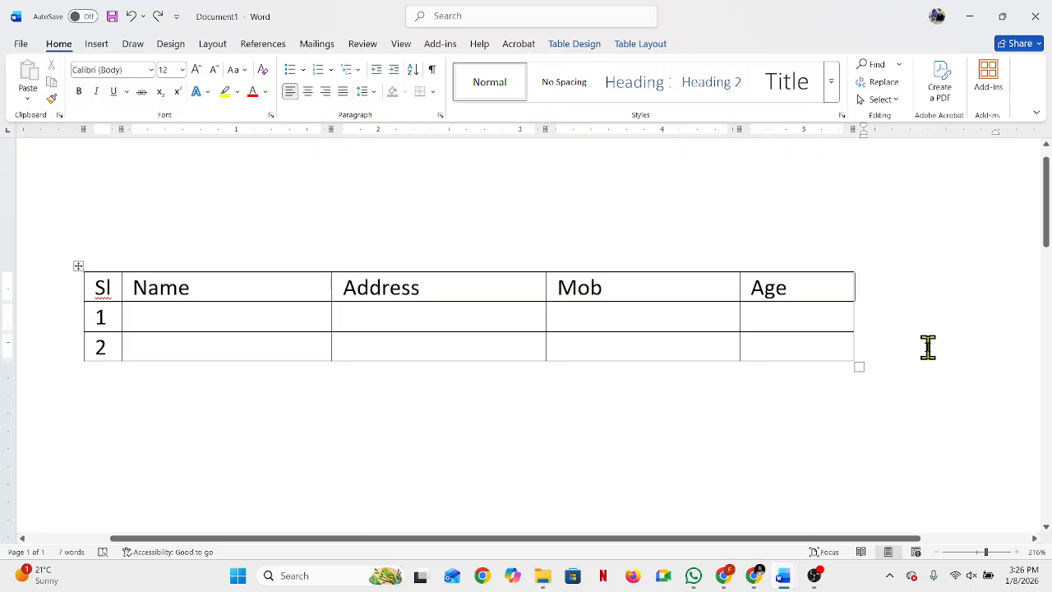
key(Return)
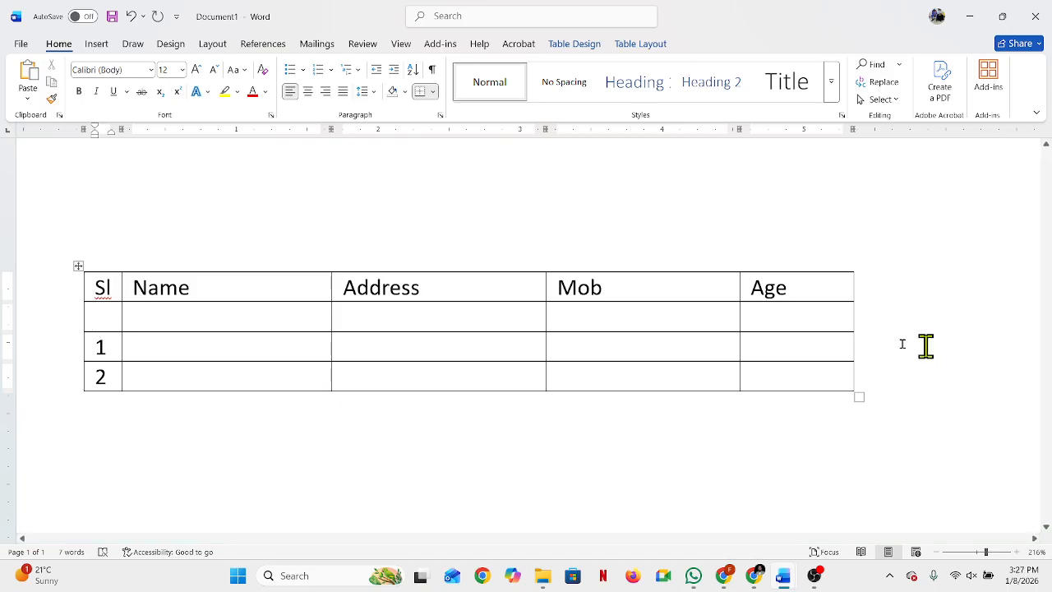
Step: Insert an empty row below the row numbered 1 and another below the row numbered 2
click(868, 349)
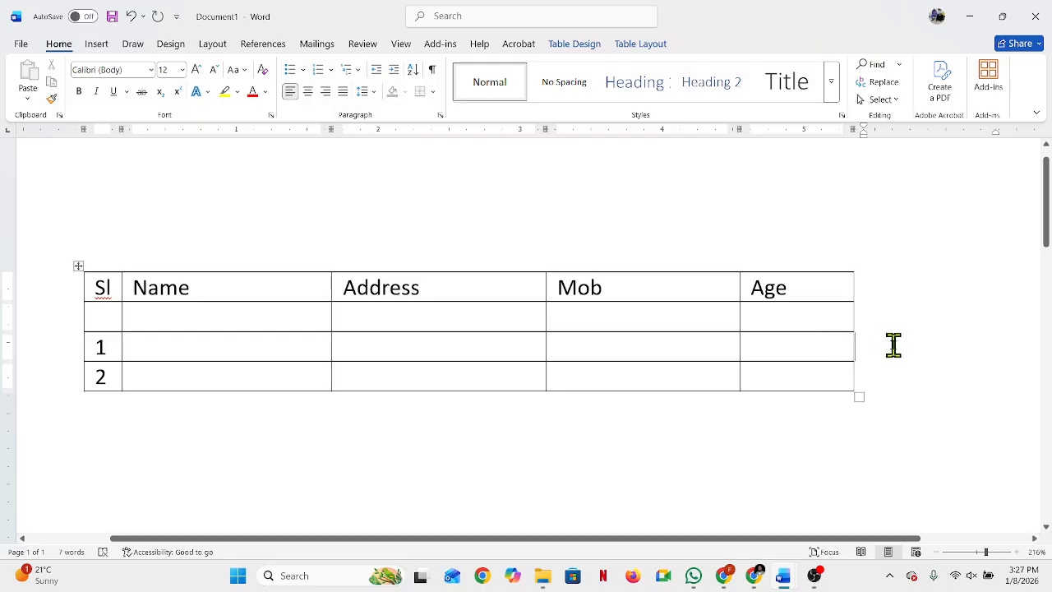
key(Return)
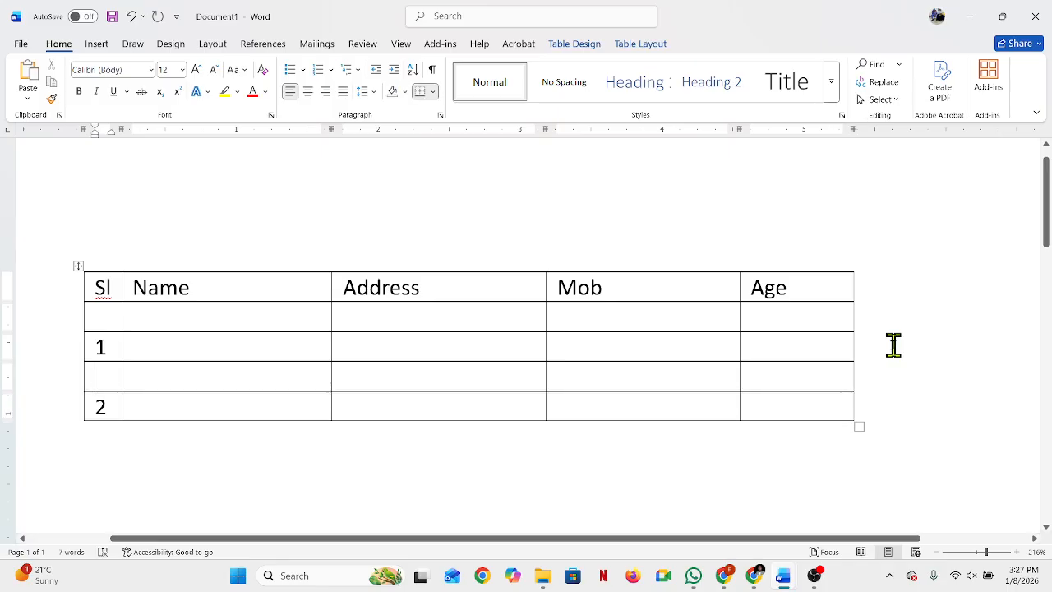
click(894, 409)
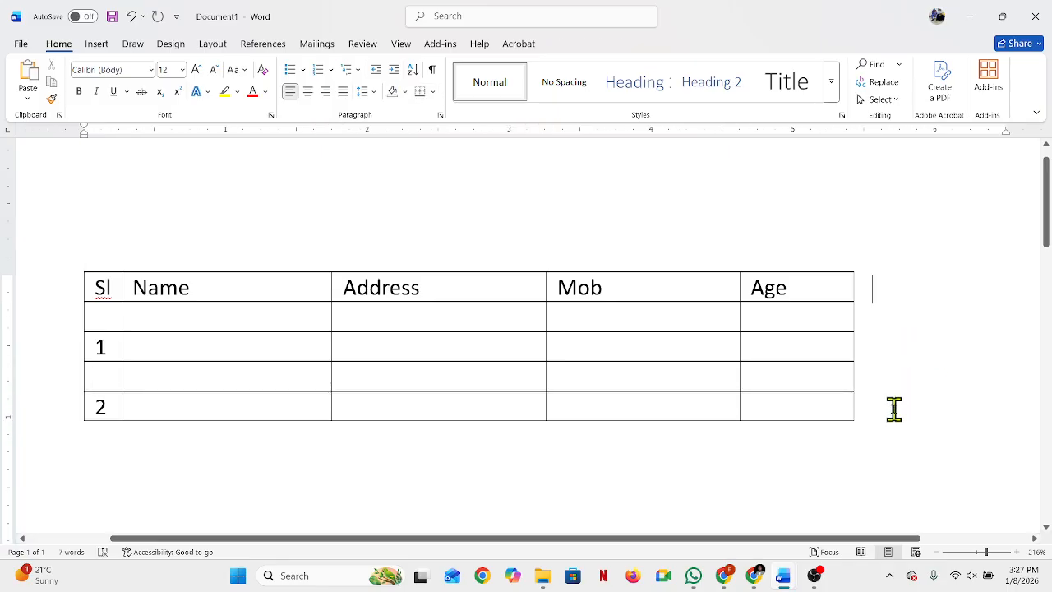
click(871, 407)
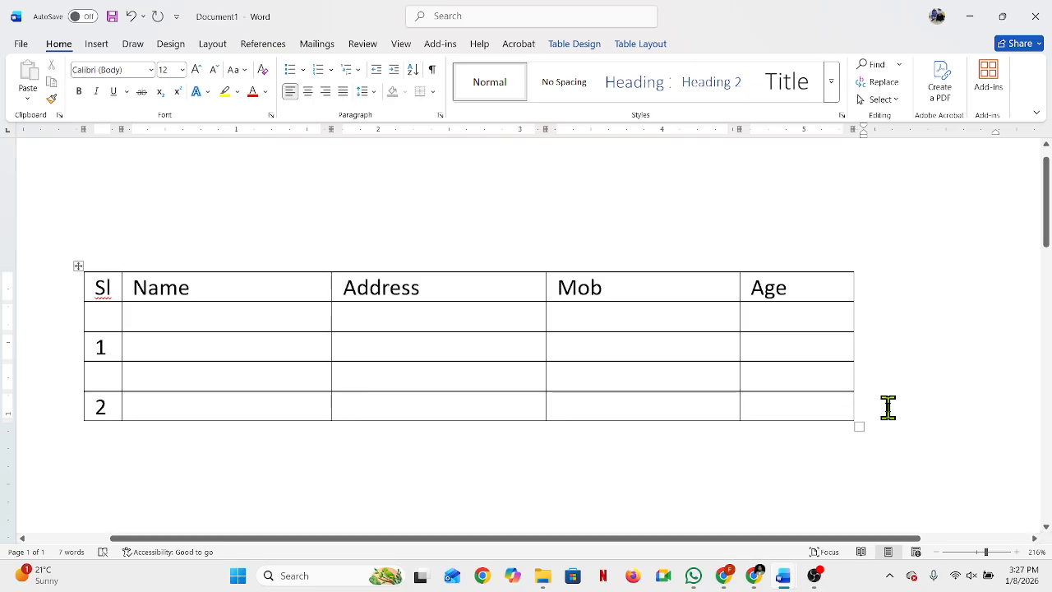
key(Return)
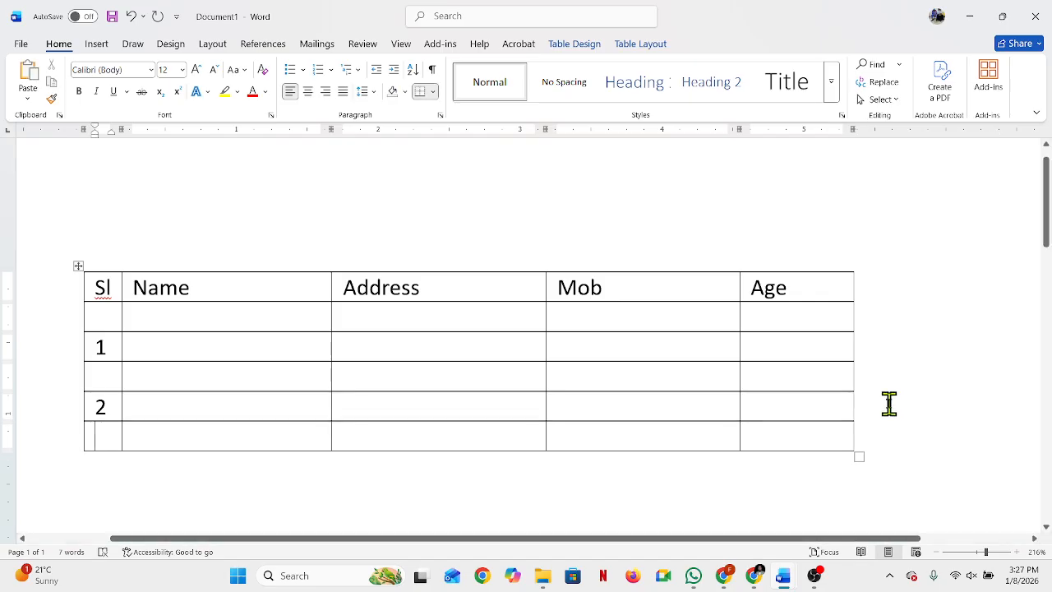
Step: Add three line breaks in the Address cell of the last row, and remove them again
click(432, 438)
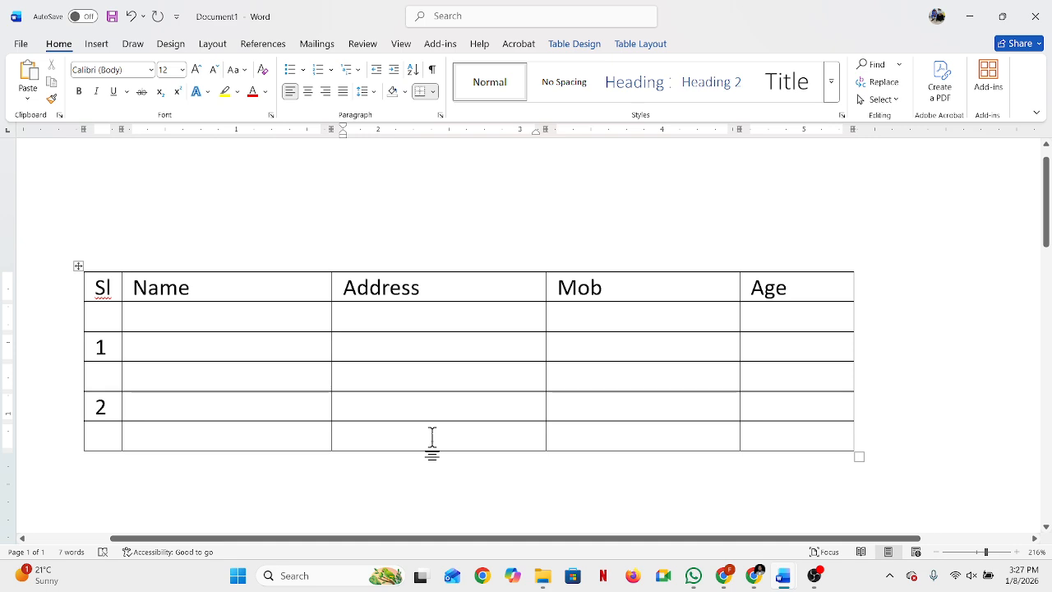
key(Return)
key(Return)
key(Return)
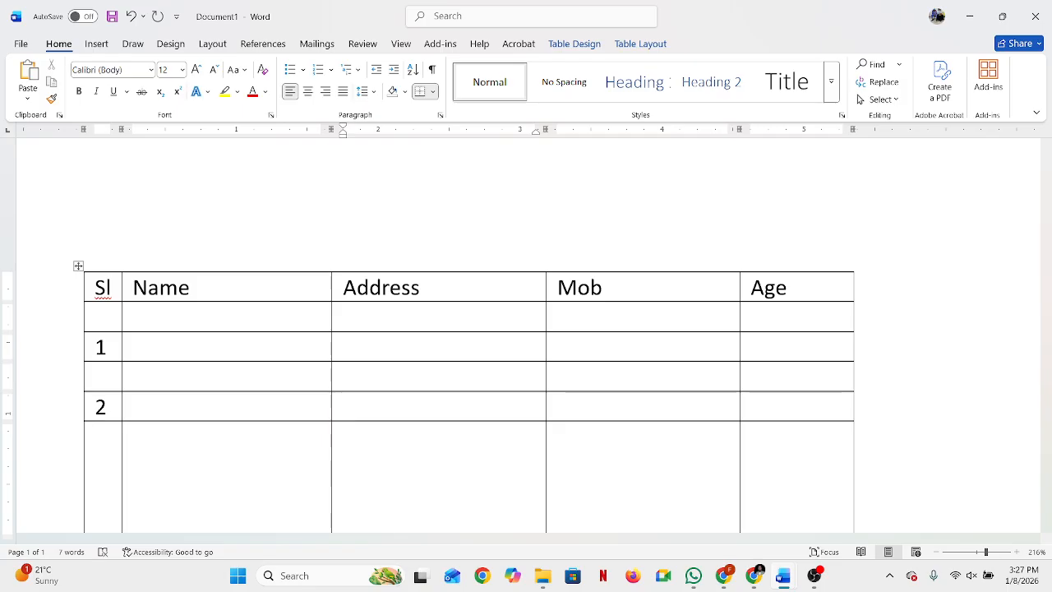
key(BackSpace)
key(BackSpace)
key(BackSpace)
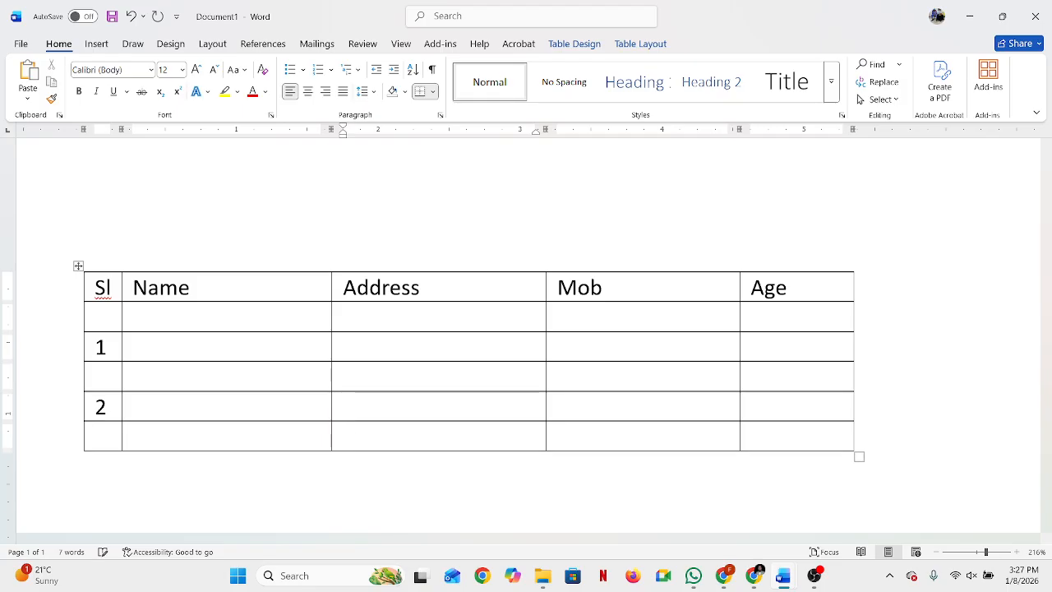
click(861, 436)
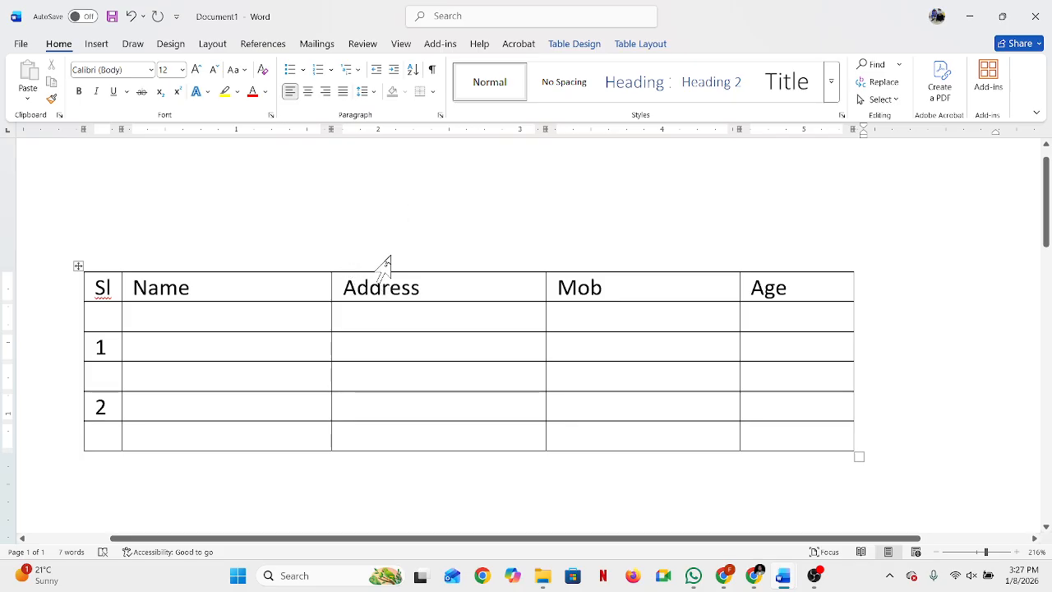
Step: Select the entire Address column from its heading down to the last row
scroll(390, 267, up, 1)
click(396, 281)
drag(374, 312, 411, 512)
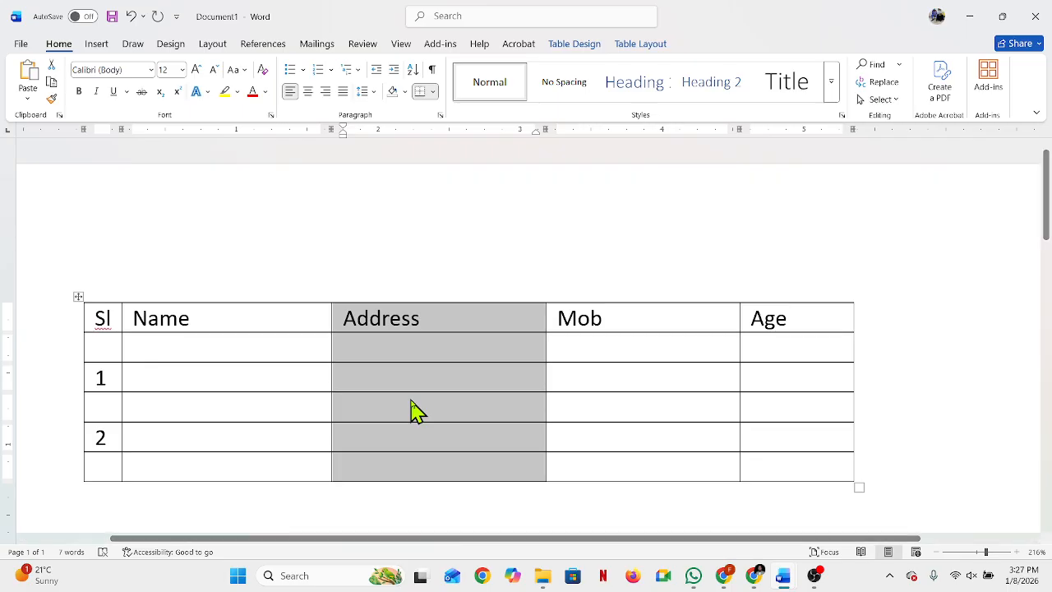
Step: Try replacing the selected Address column's text with a dash and converting it to an equation, undoing every change
key(ctrl+KP_Subtract)
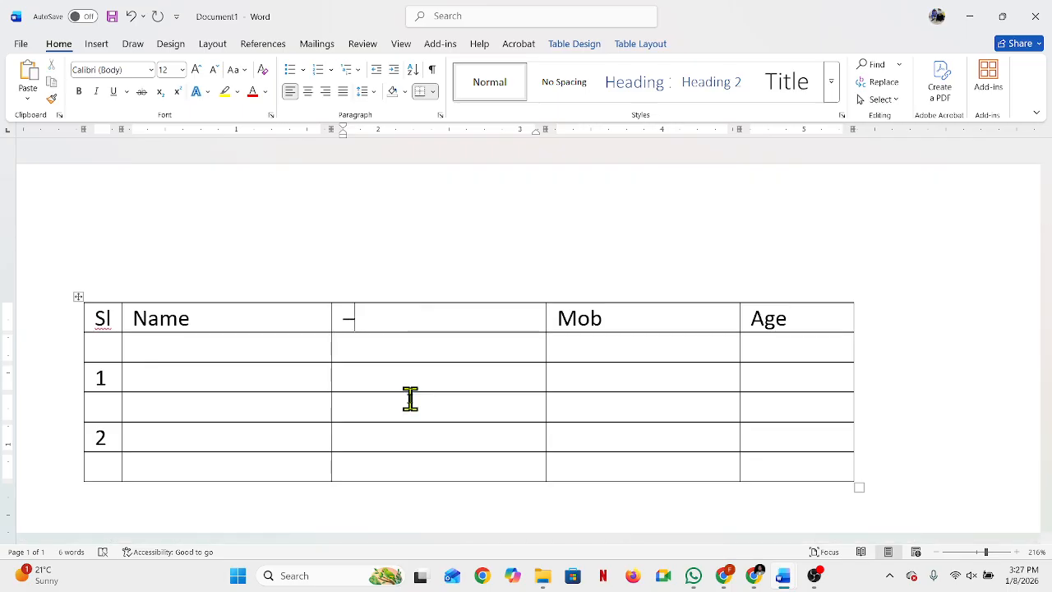
key(ctrl+z)
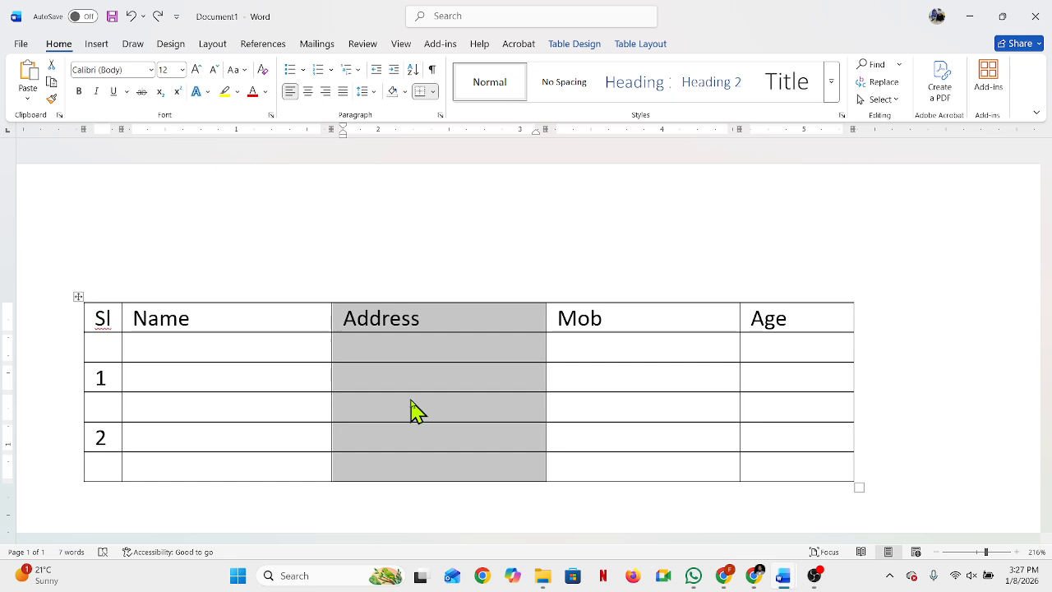
key(alt+equal)
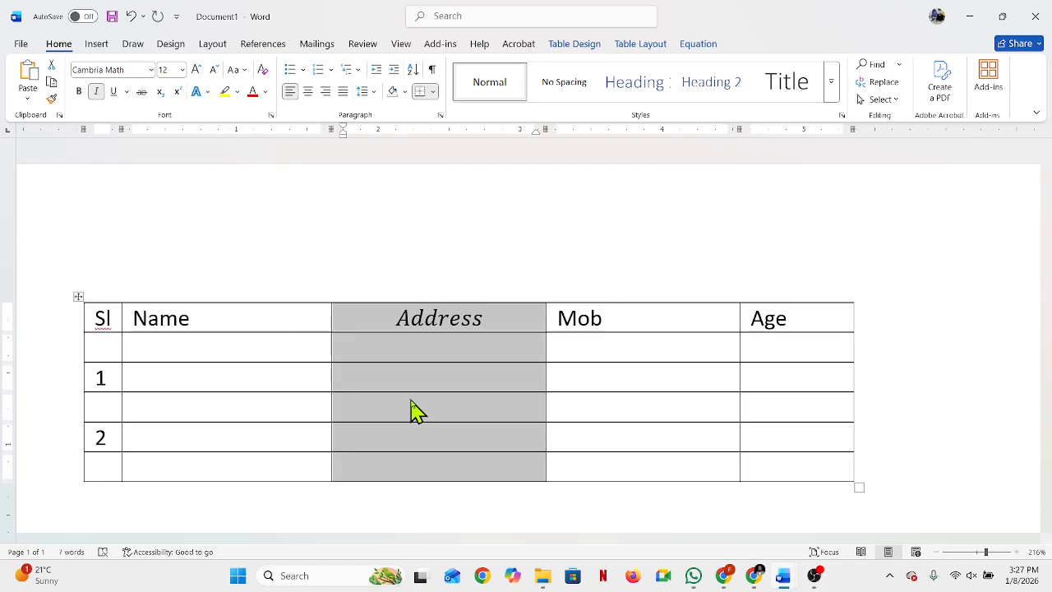
key(ctrl+z)
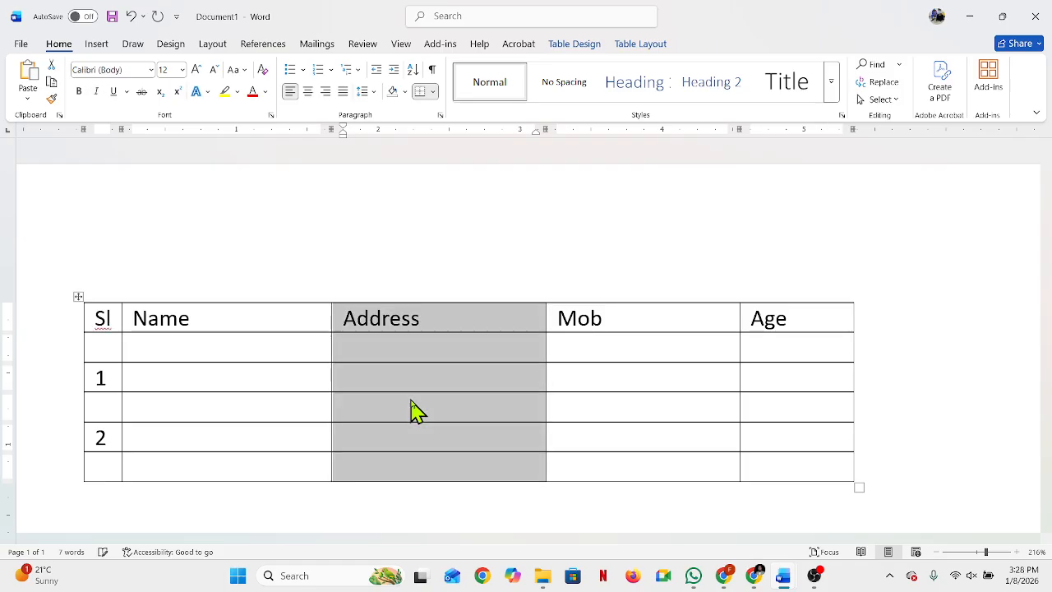
key(alt+equal)
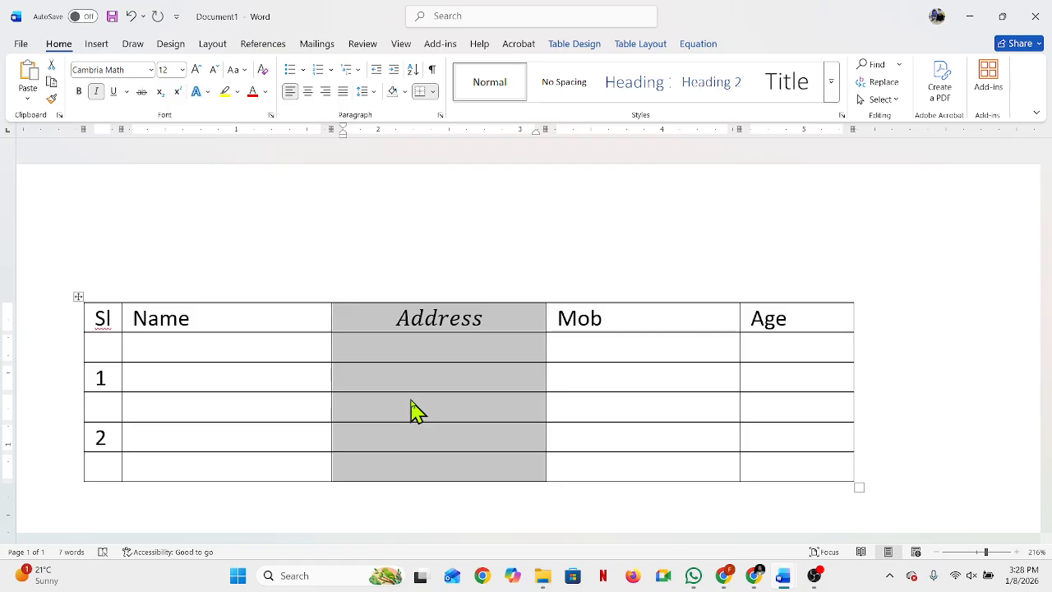
key(ctrl+z)
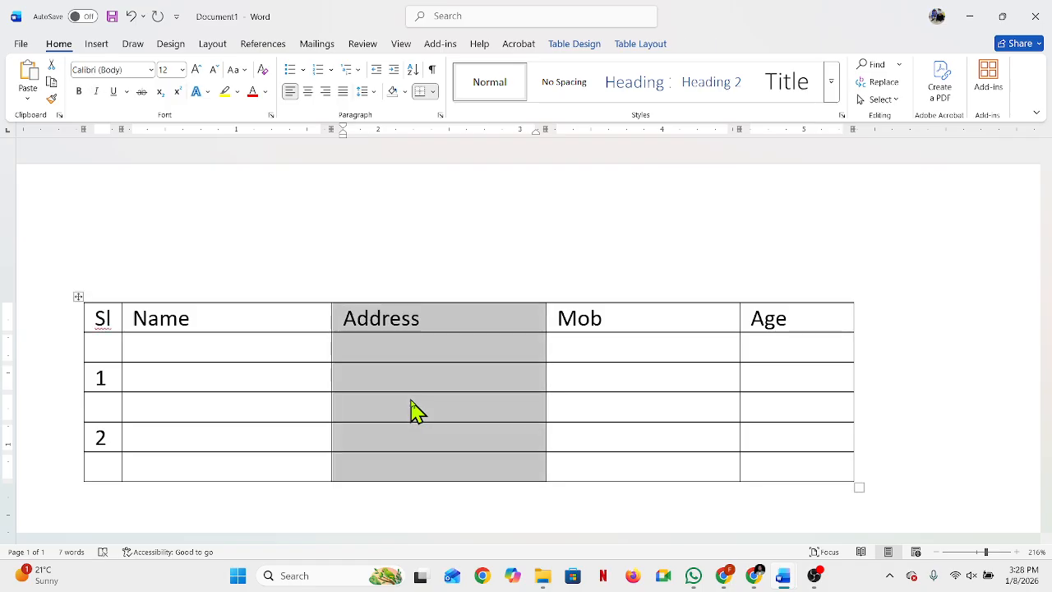
text(-)
key(ctrl+z)
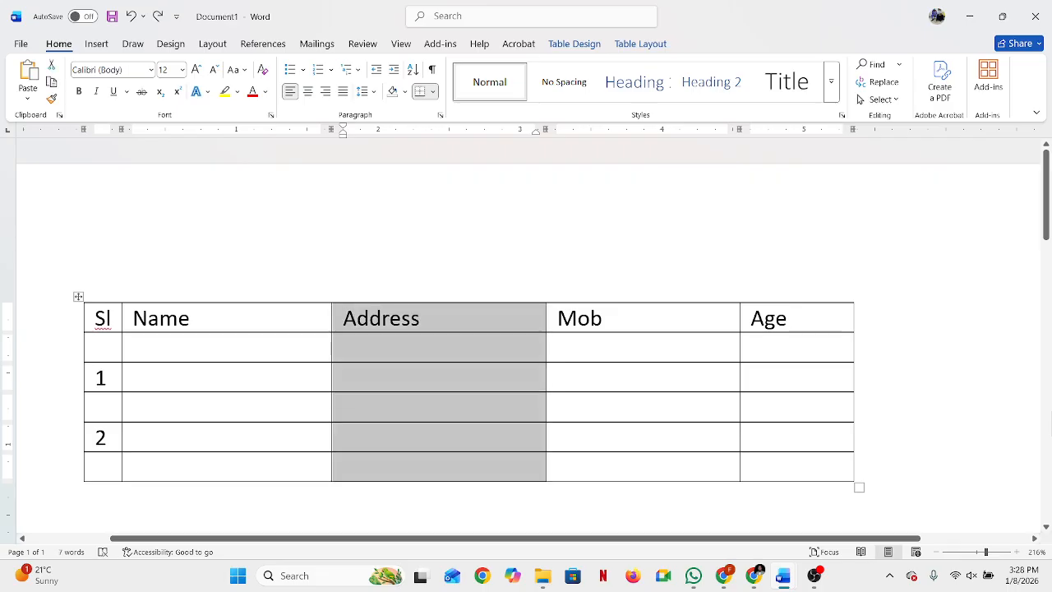
Step: Try replacing the selected Address column's text with a plus sign, undo it, and briefly select the whole table
text(+)
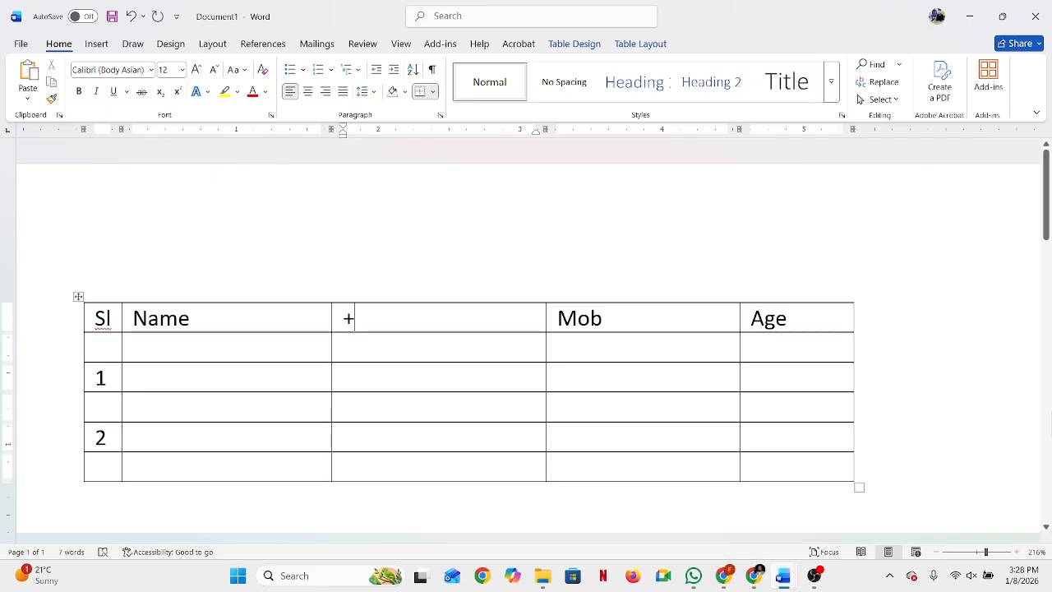
key(ctrl+z)
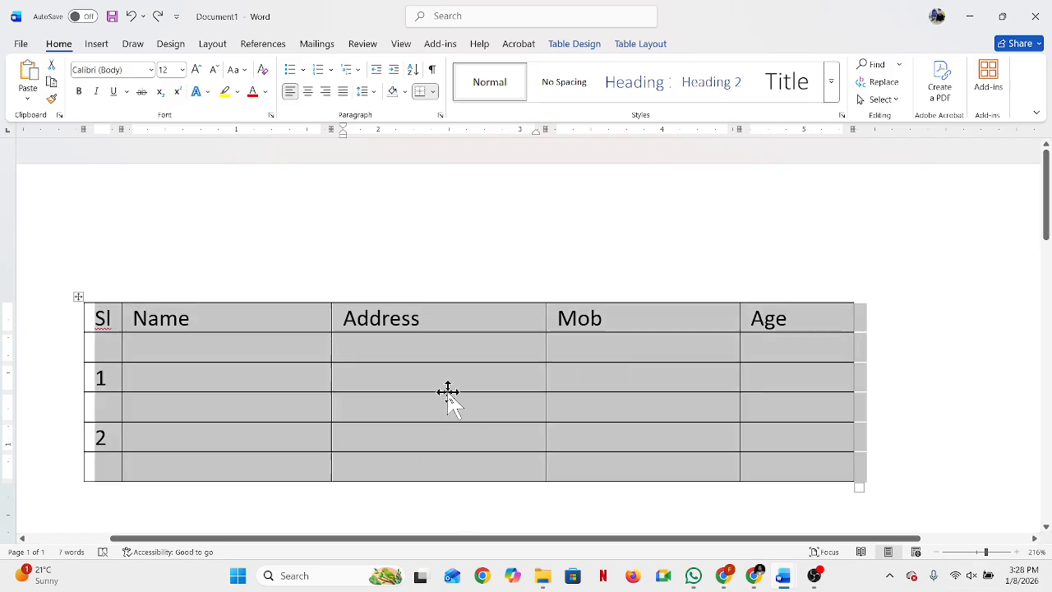
click(78, 296)
click(409, 380)
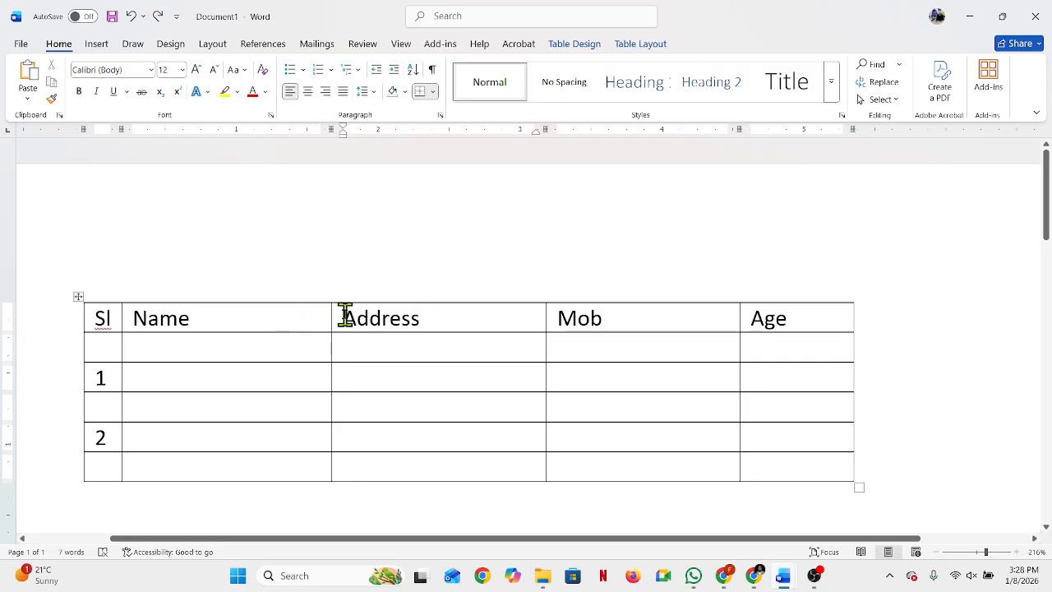
Step: Try deleting the whole Address column from its heading to the last row, and undo the deletion
drag(345, 316, 441, 310)
click(422, 350)
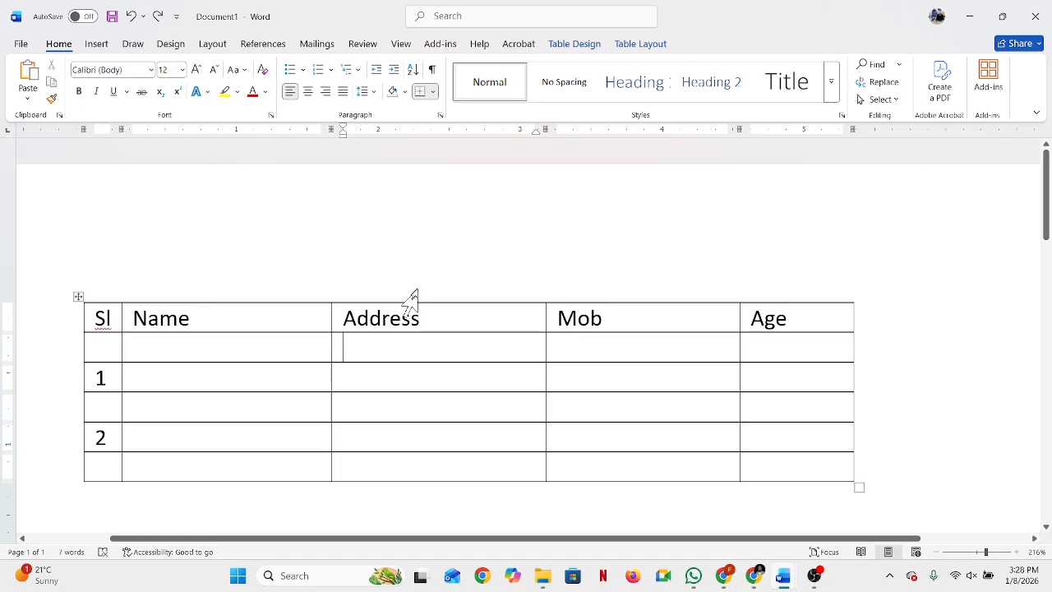
click(384, 300)
drag(378, 297, 393, 425)
drag(390, 319, 392, 444)
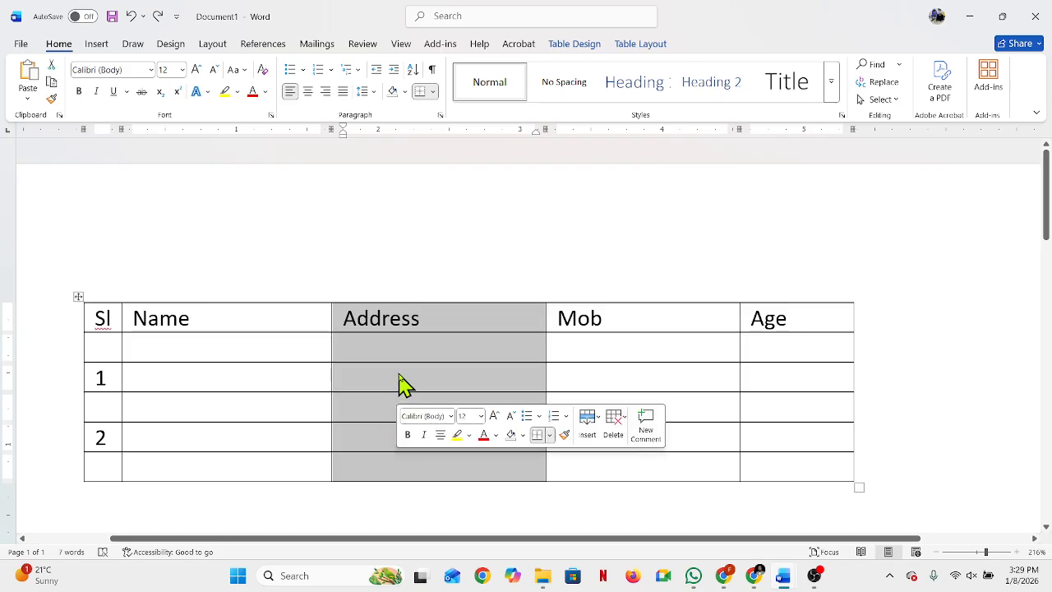
right_click(401, 384)
click(463, 242)
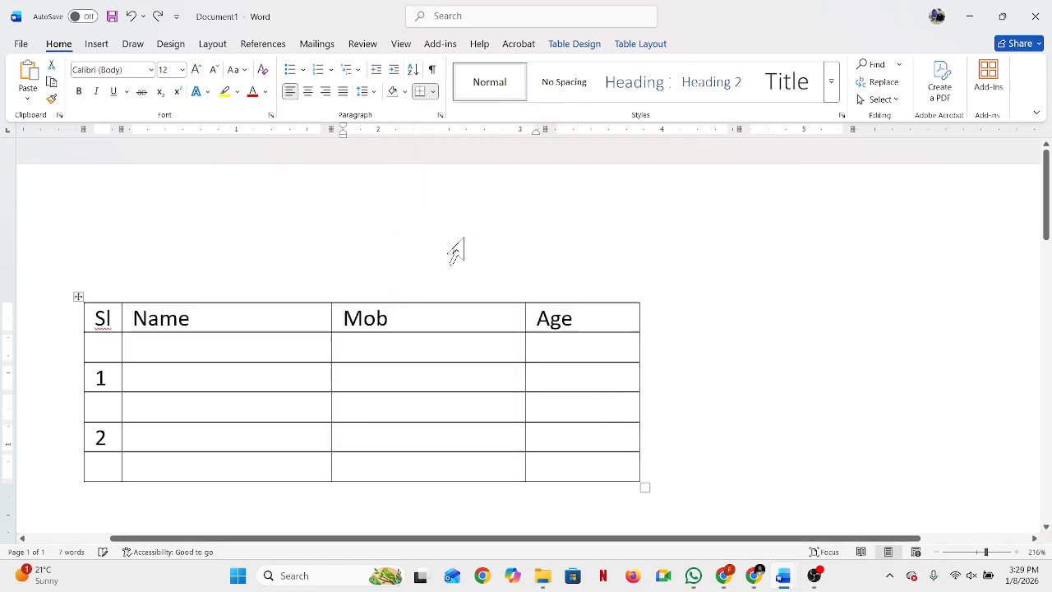
click(397, 434)
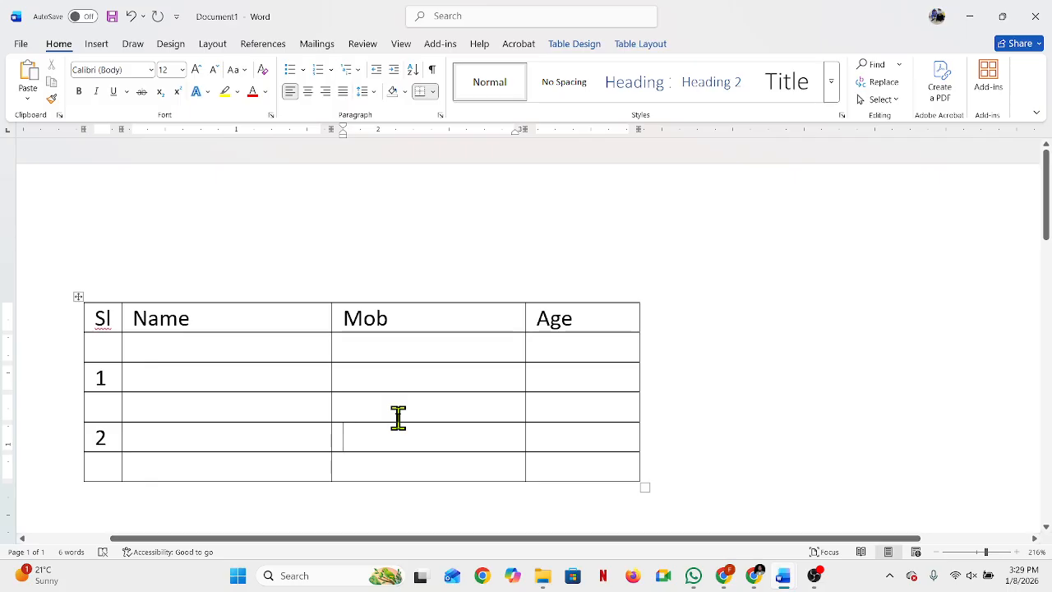
key(ctrl+z)
click(442, 378)
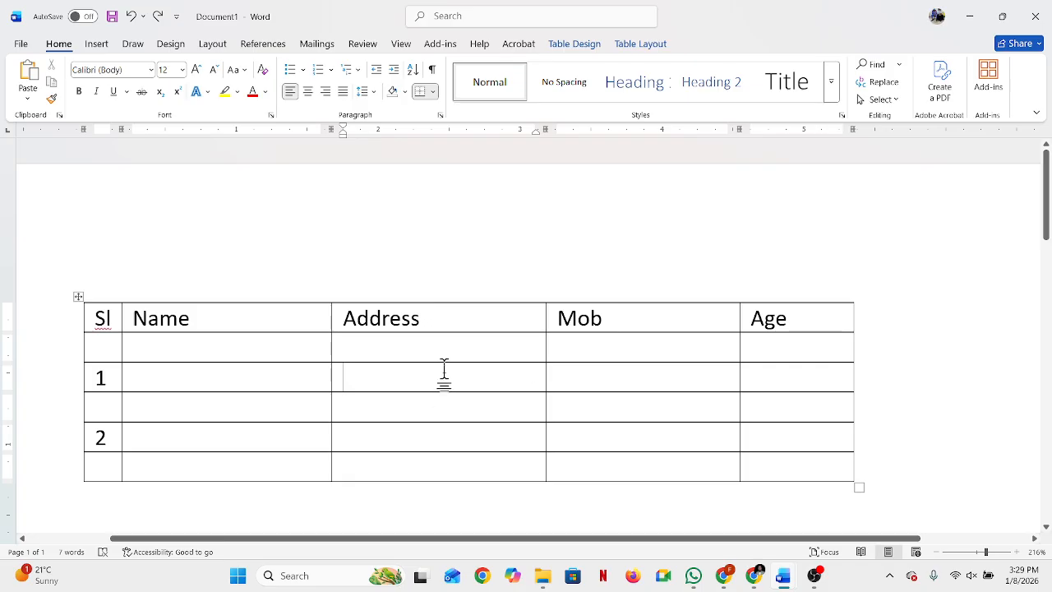
Step: Place the cursor in the table's Address column and view the gallery of available table styles
scroll(411, 456, down, 2)
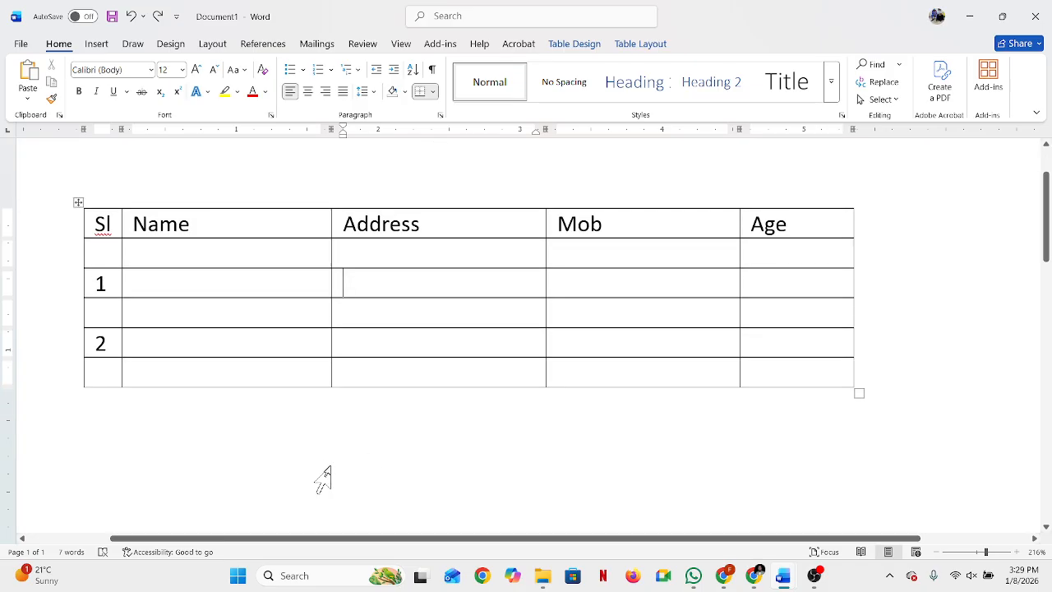
click(316, 466)
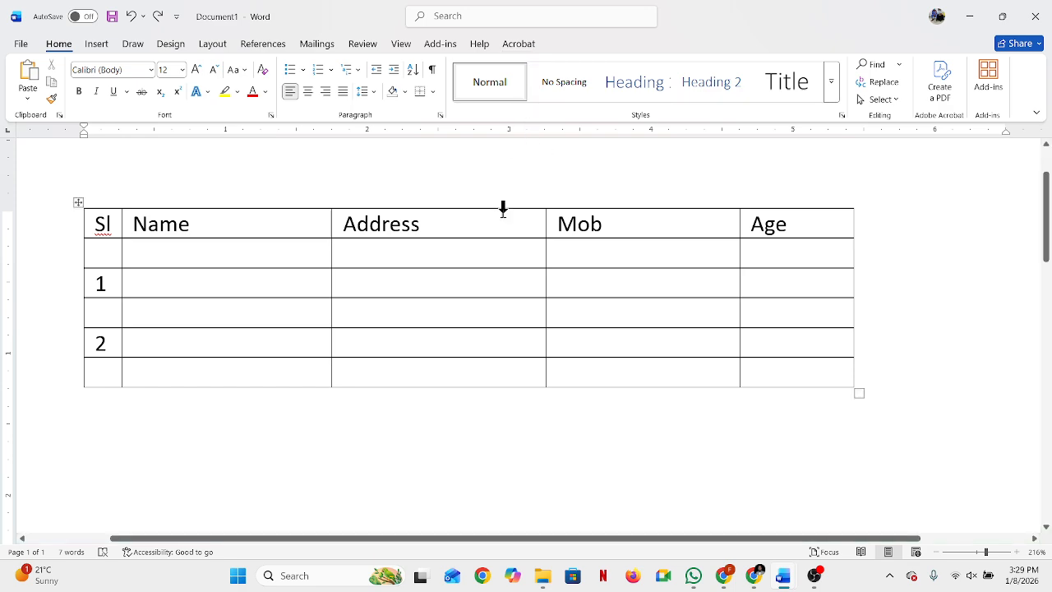
click(473, 255)
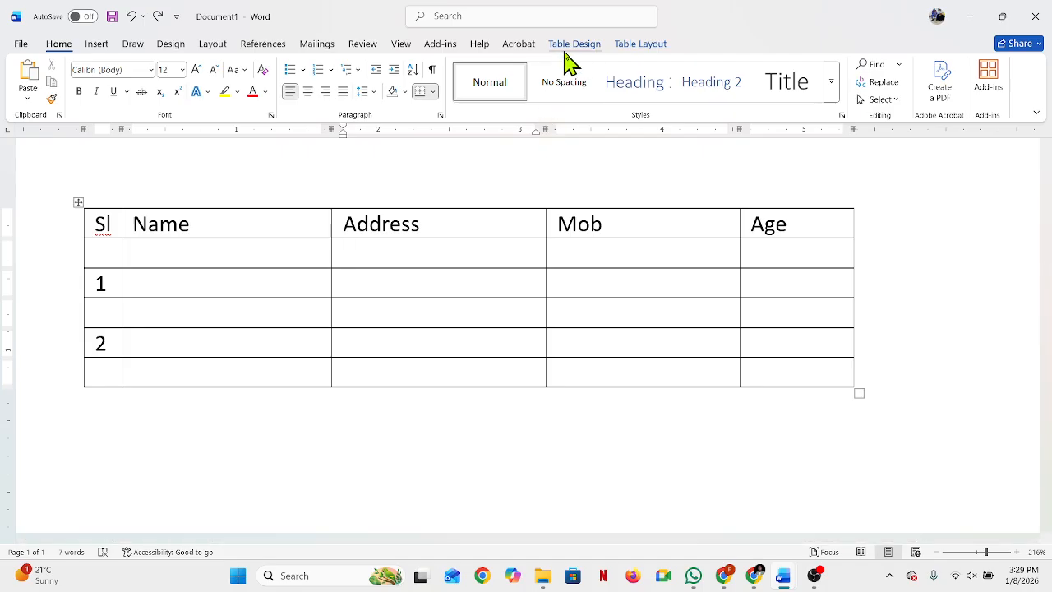
click(489, 312)
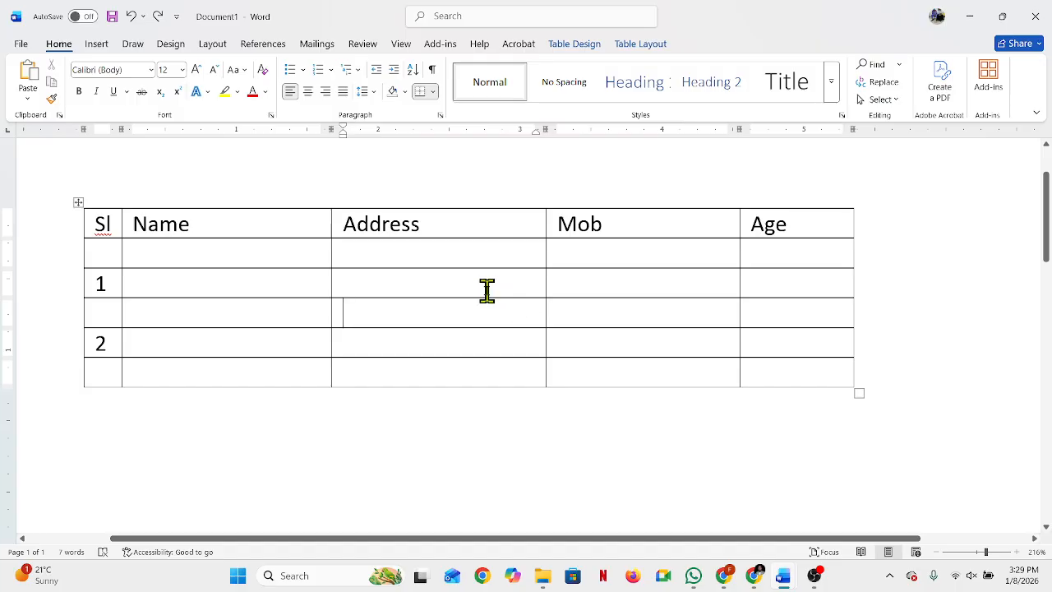
click(592, 46)
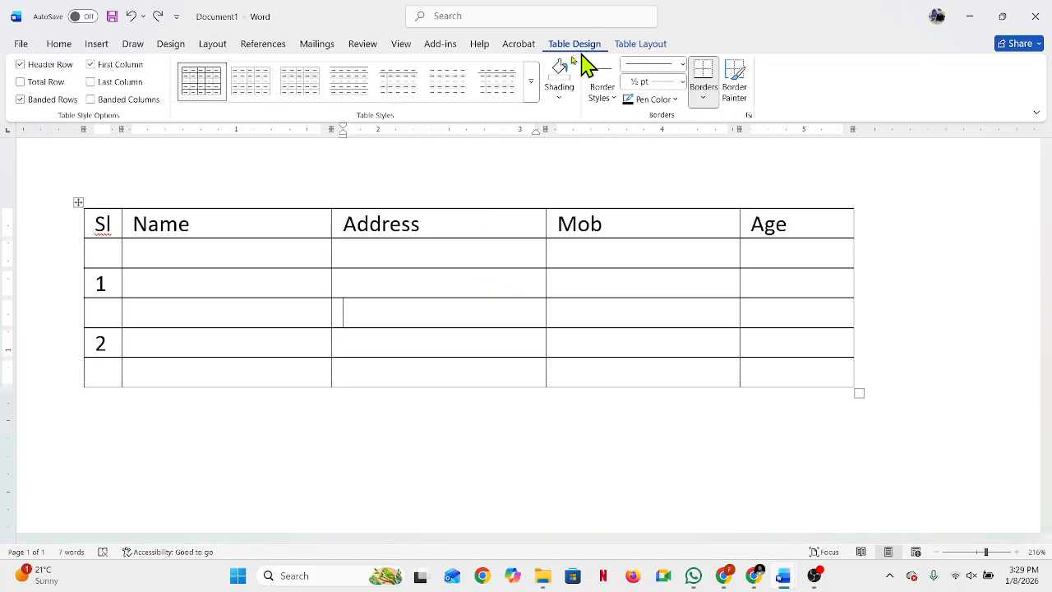
click(533, 90)
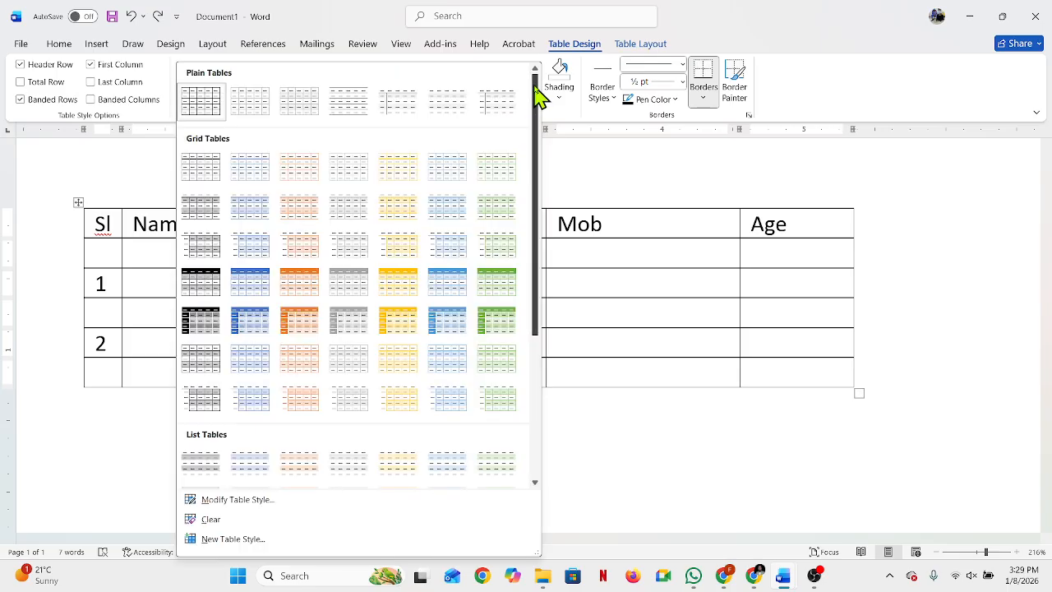
click(108, 220)
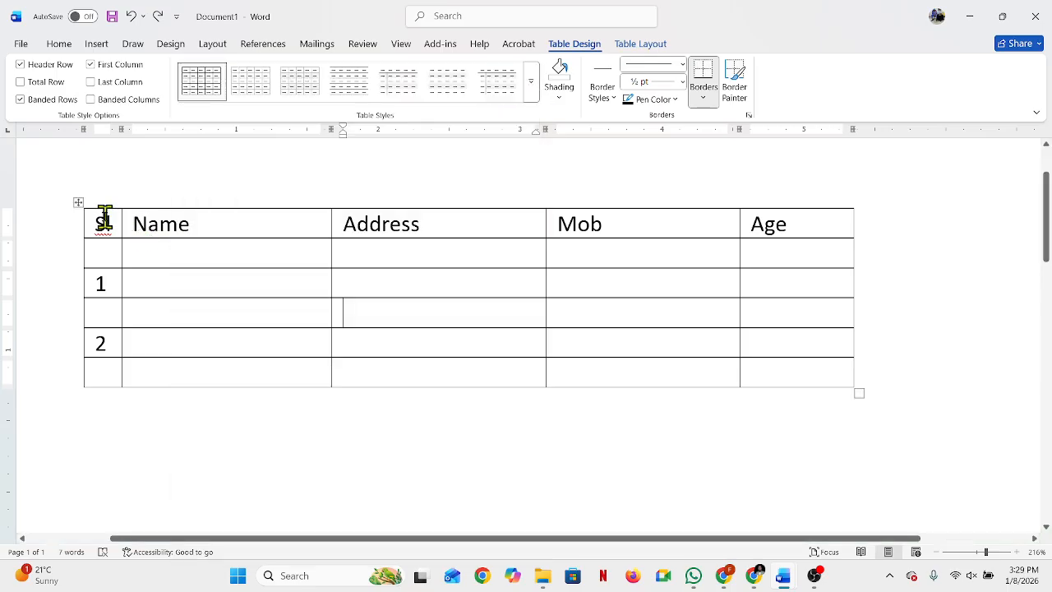
Step: Try the Grid Table 1 Light - Accent 1 style on the entire table, and undo it
mouse_move(96, 222)
mouse_down()
mouse_move(620, 359)
mouse_move(845, 378)
mouse_up()
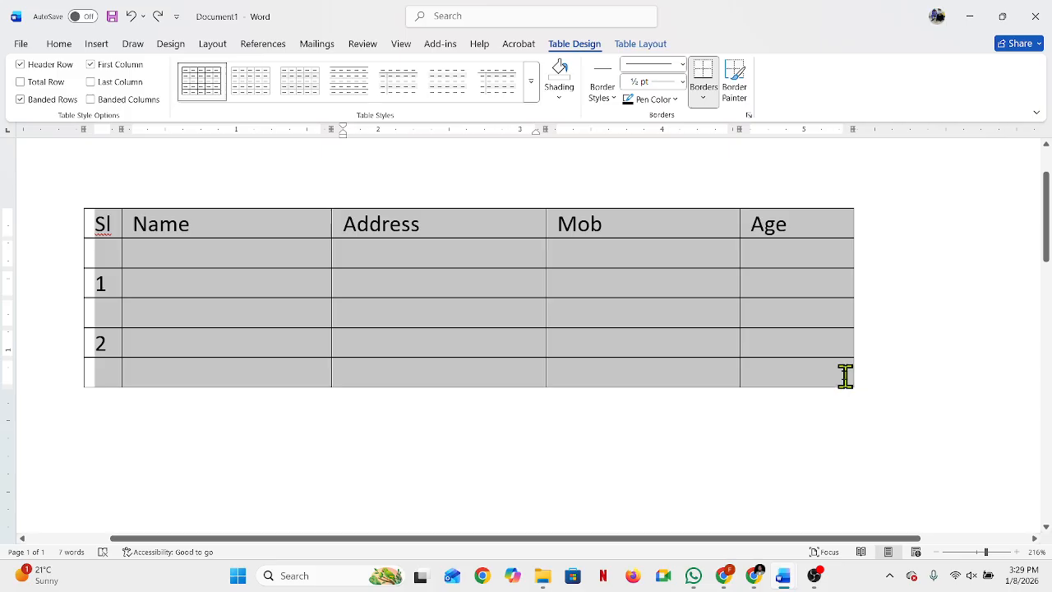
click(533, 89)
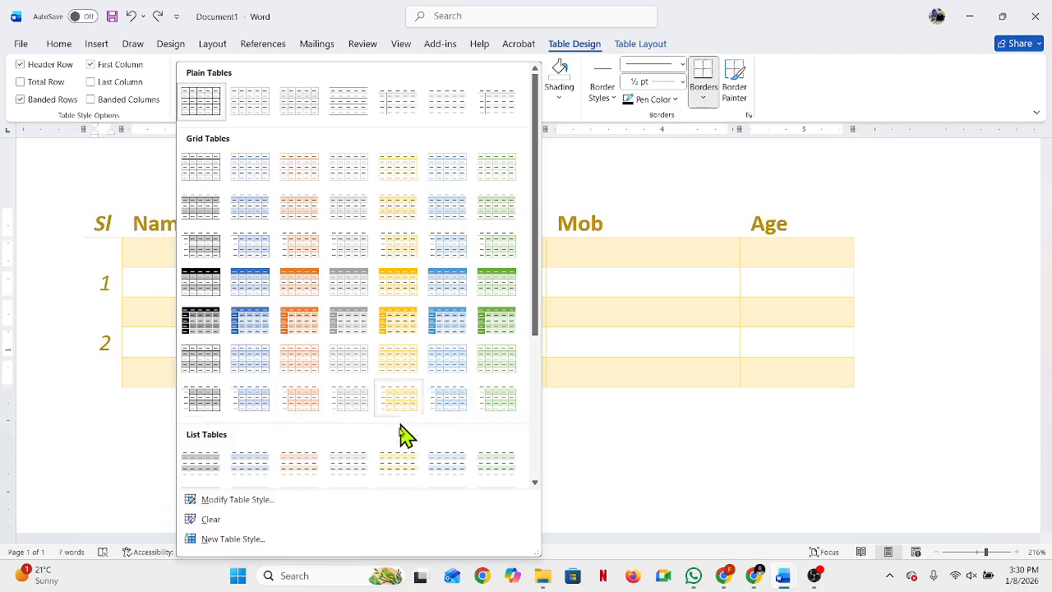
scroll(395, 439, down, 3)
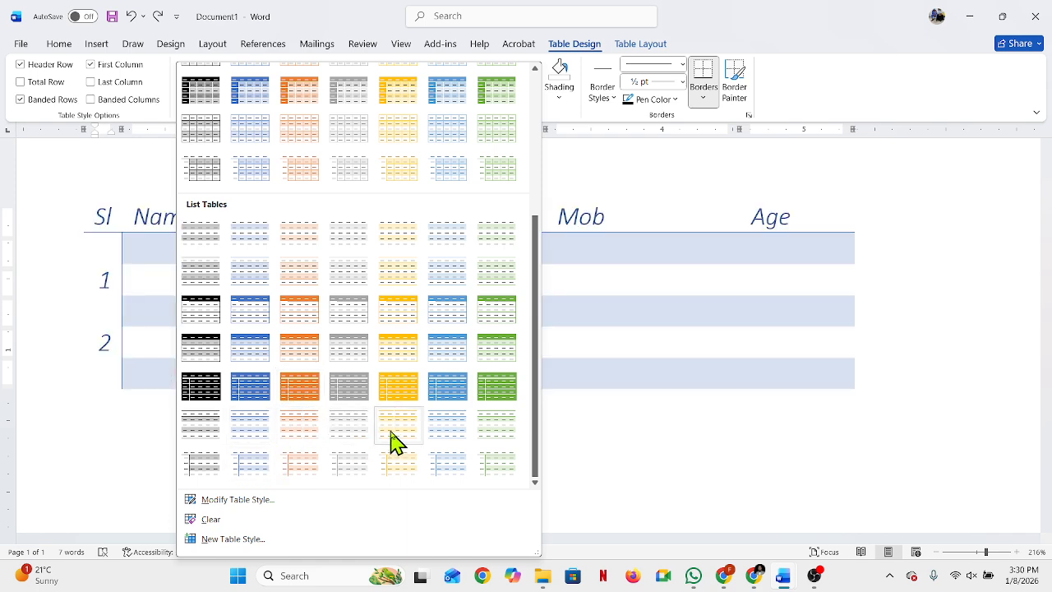
scroll(458, 275, up, 5)
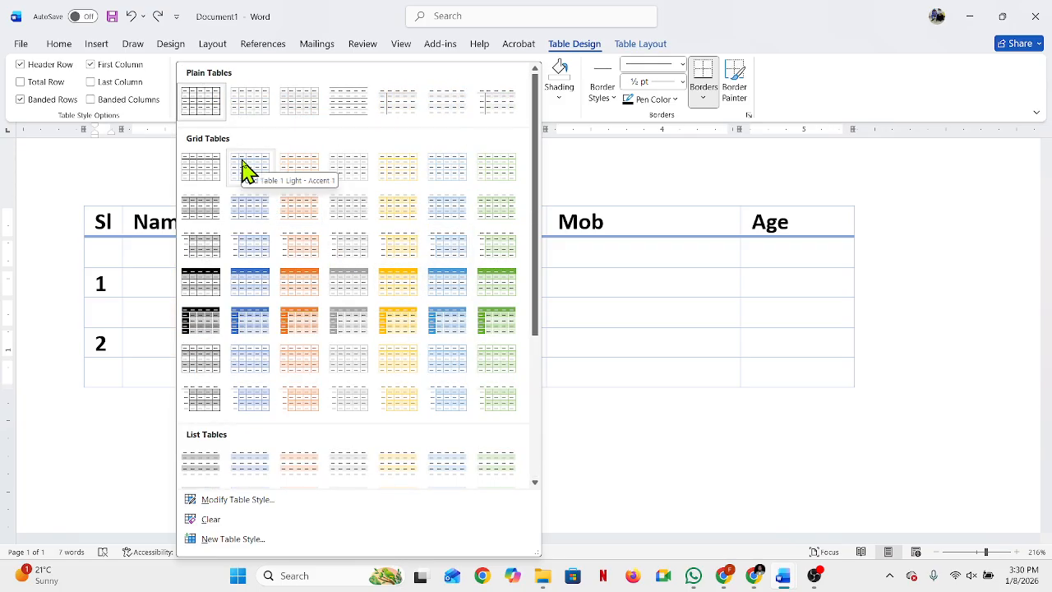
click(250, 170)
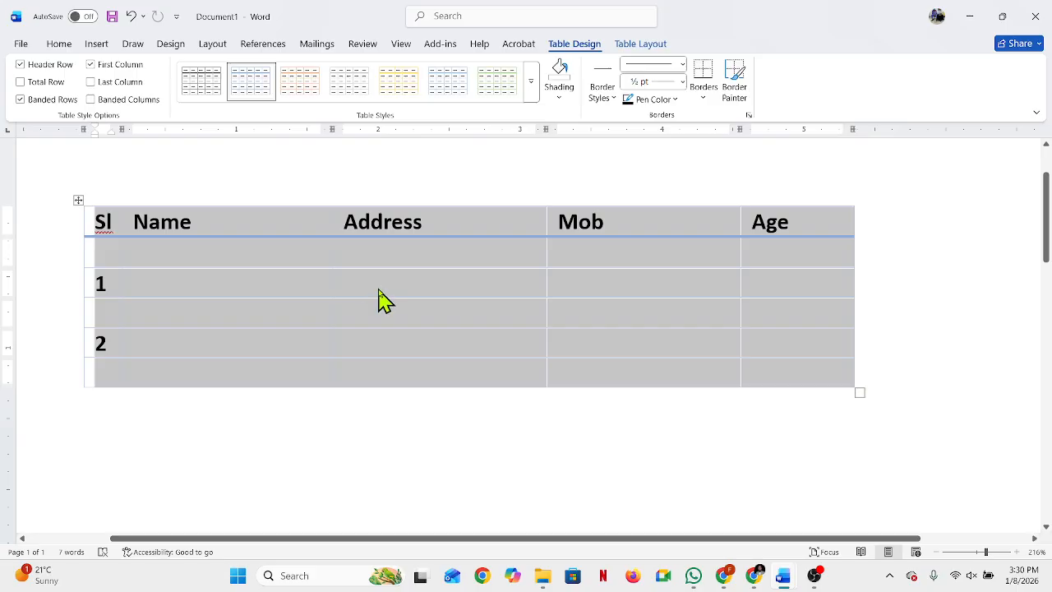
key(ctrl+z)
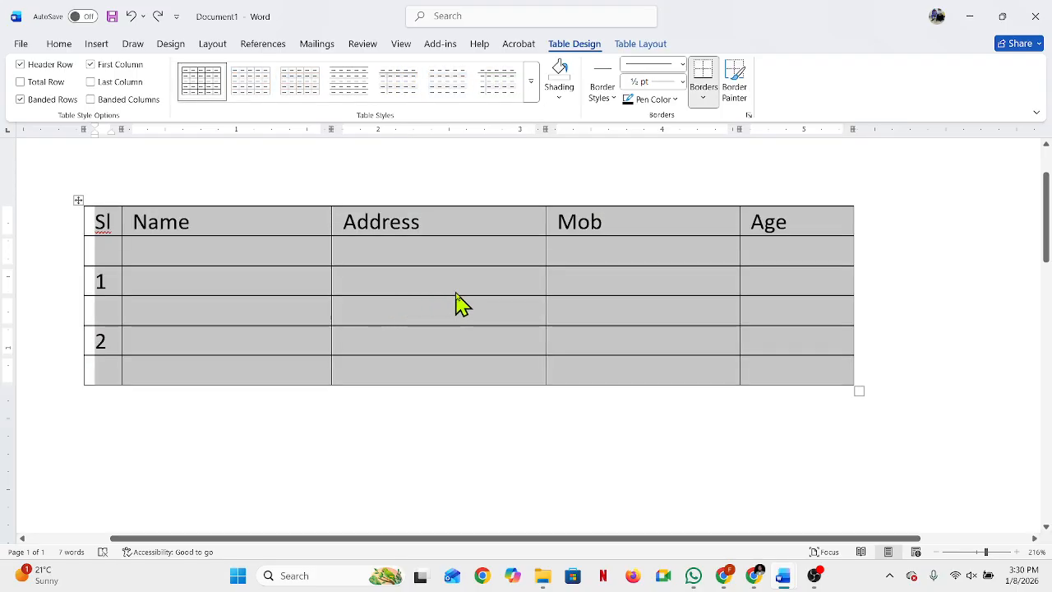
click(454, 289)
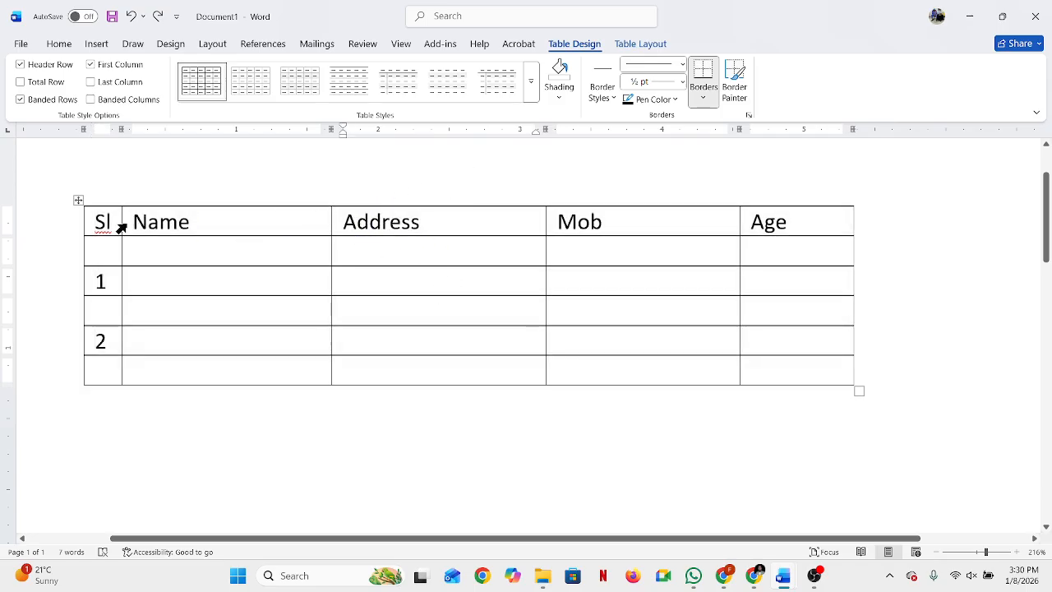
Step: Erase the border below the Address heading and the one between the Address and Mob cells of row 2
click(254, 275)
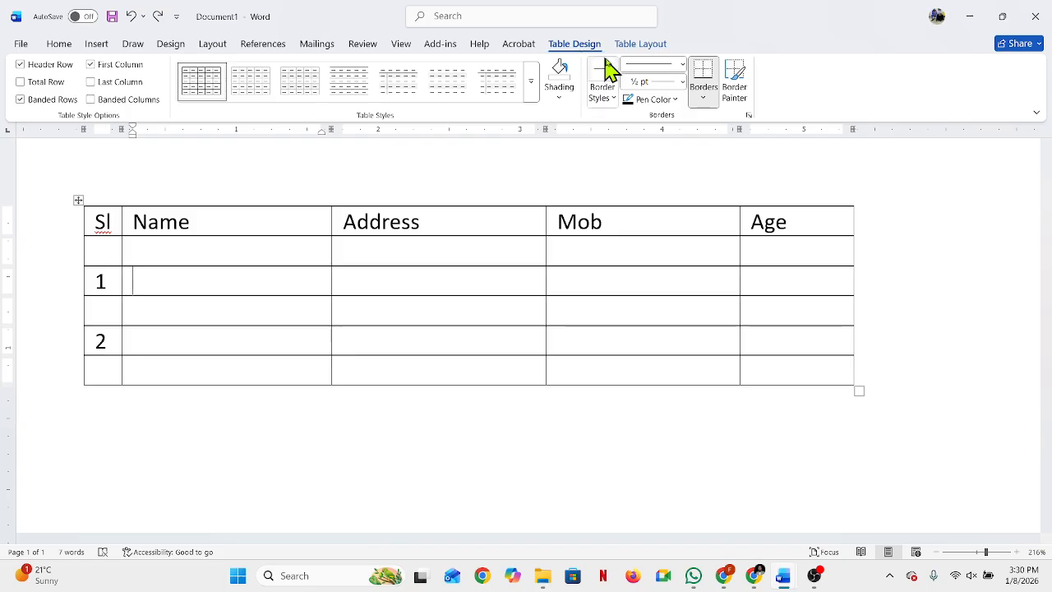
click(646, 45)
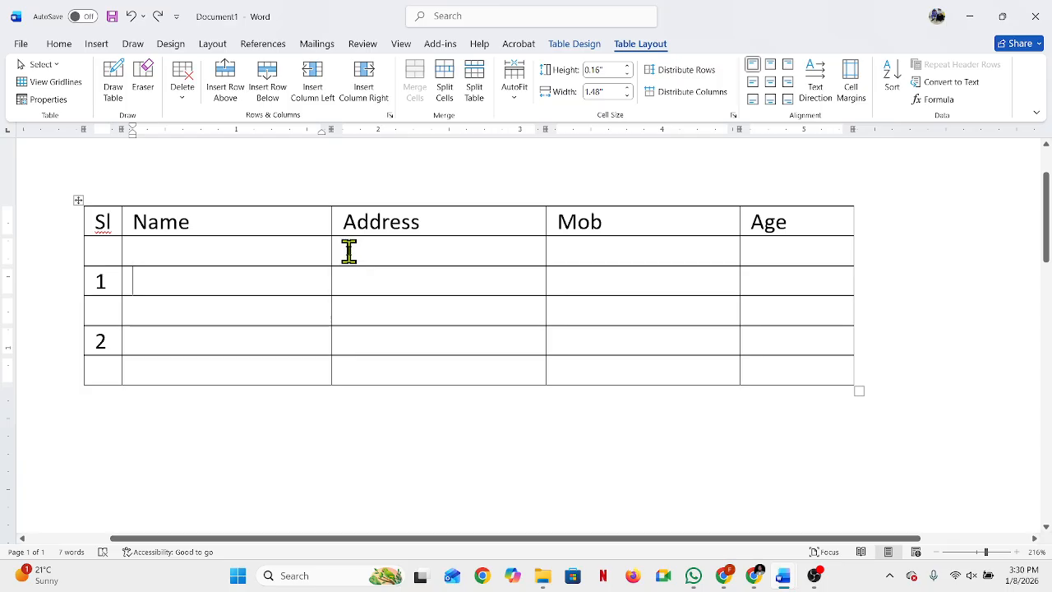
click(144, 80)
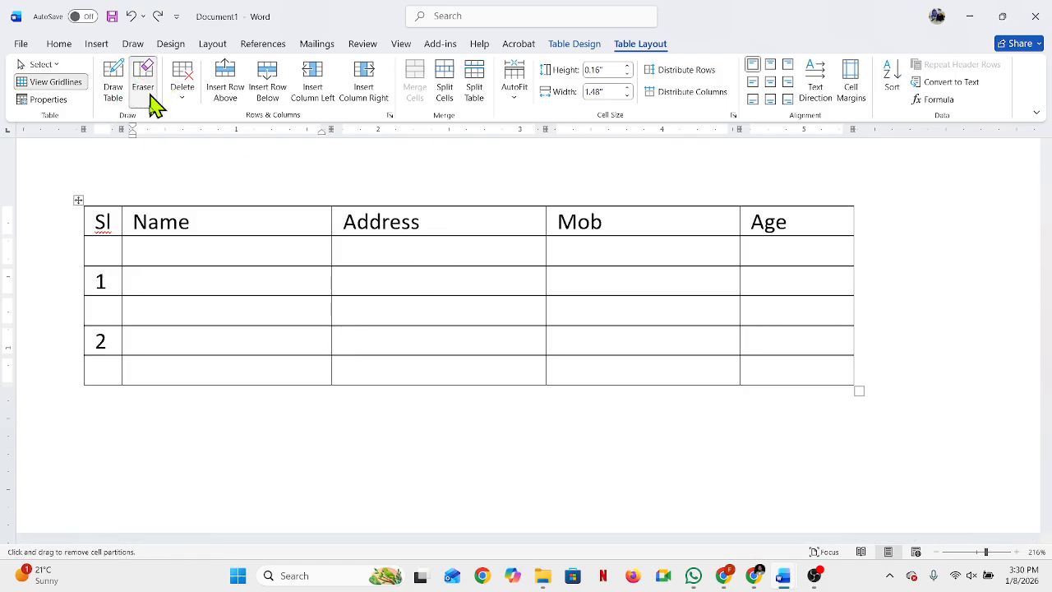
click(451, 235)
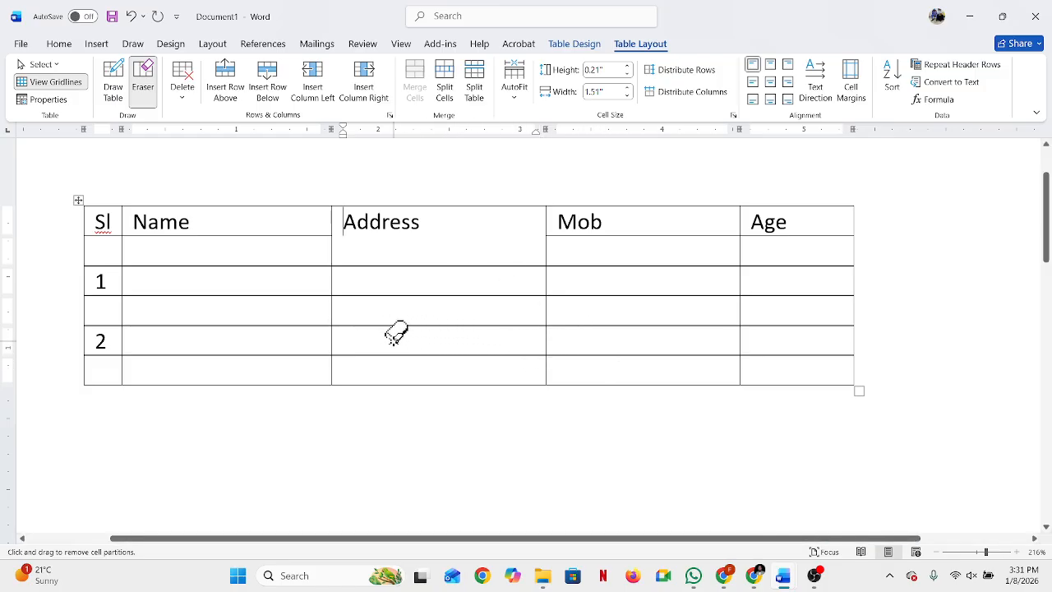
click(545, 340)
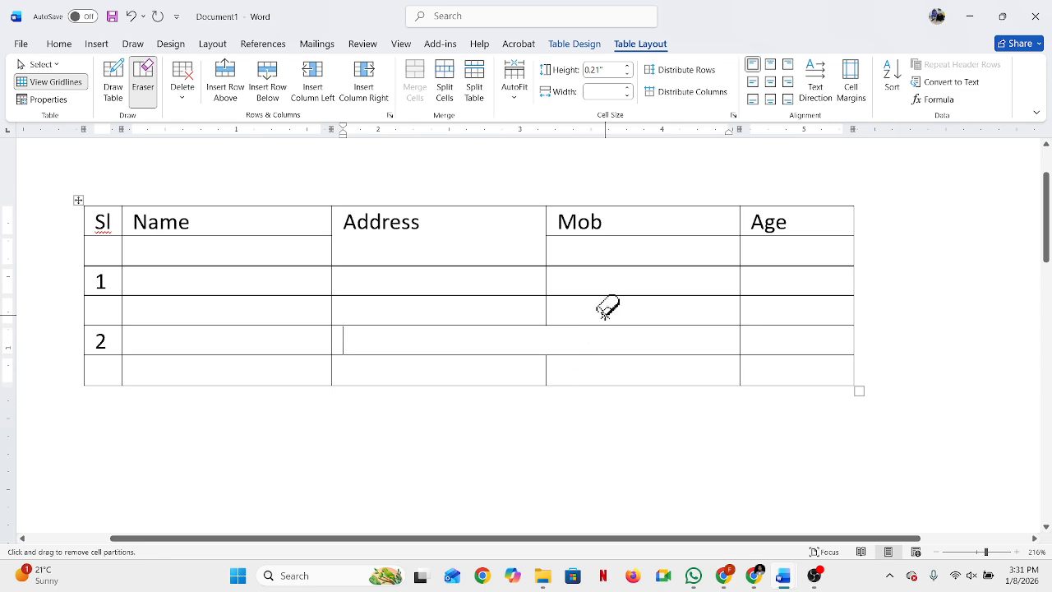
click(149, 75)
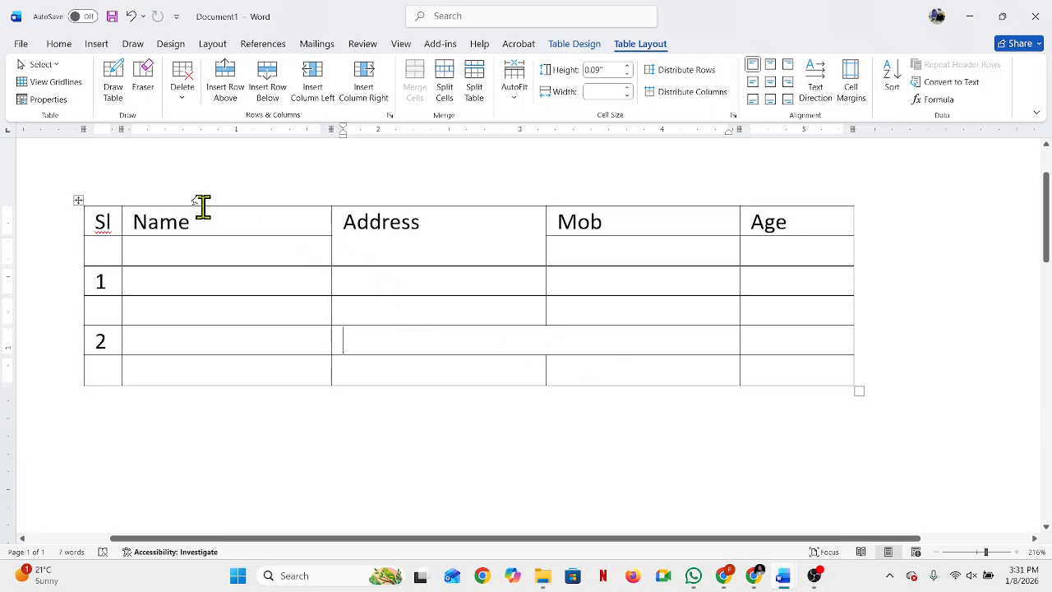
Step: Draw the two erased borders back in, and split row 2's Name cell with a horizontal line
click(122, 74)
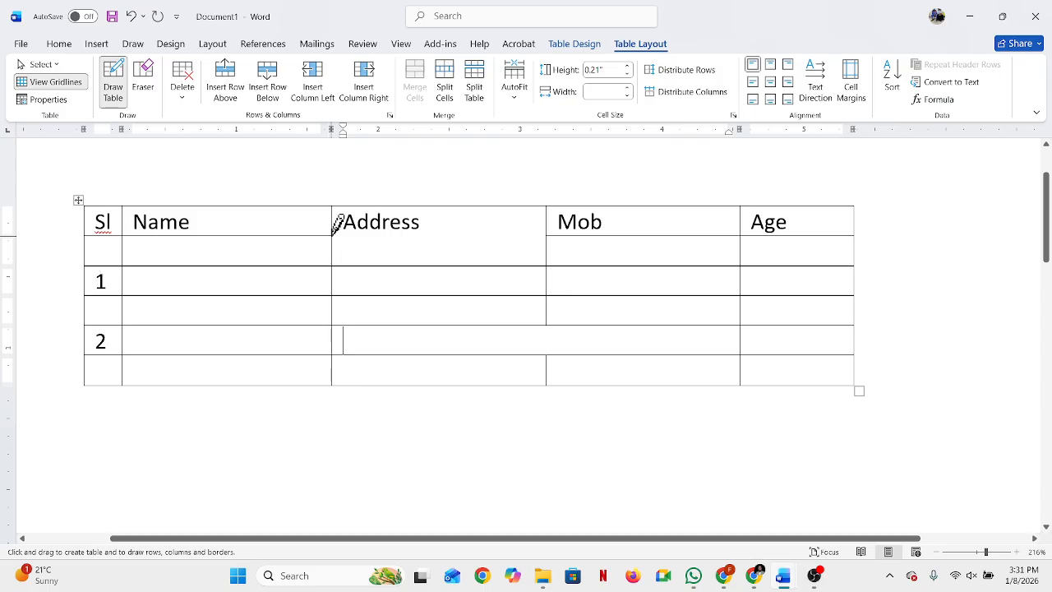
drag(333, 235, 492, 232)
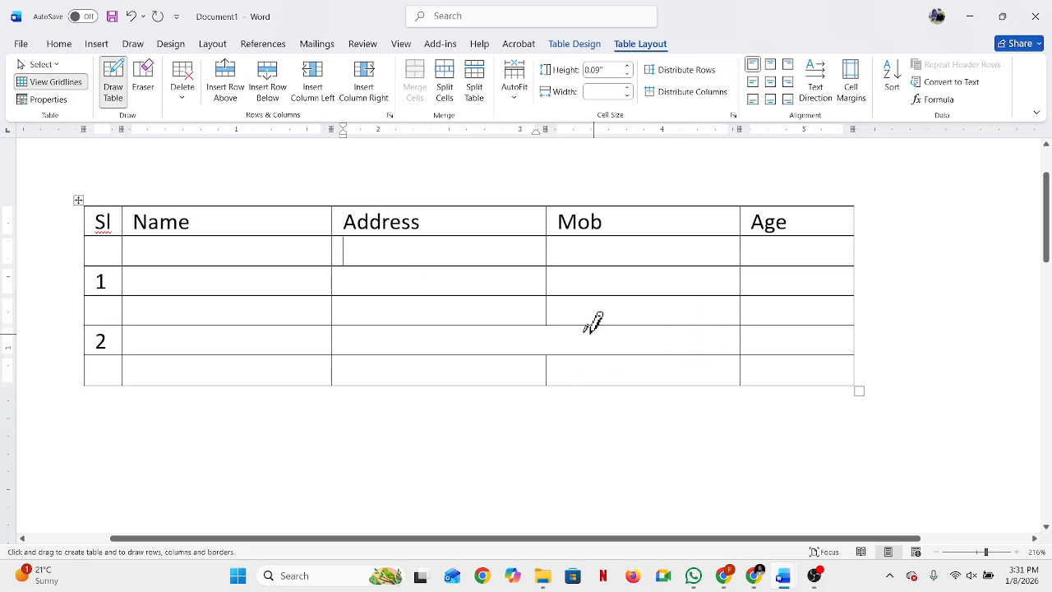
drag(547, 325, 551, 354)
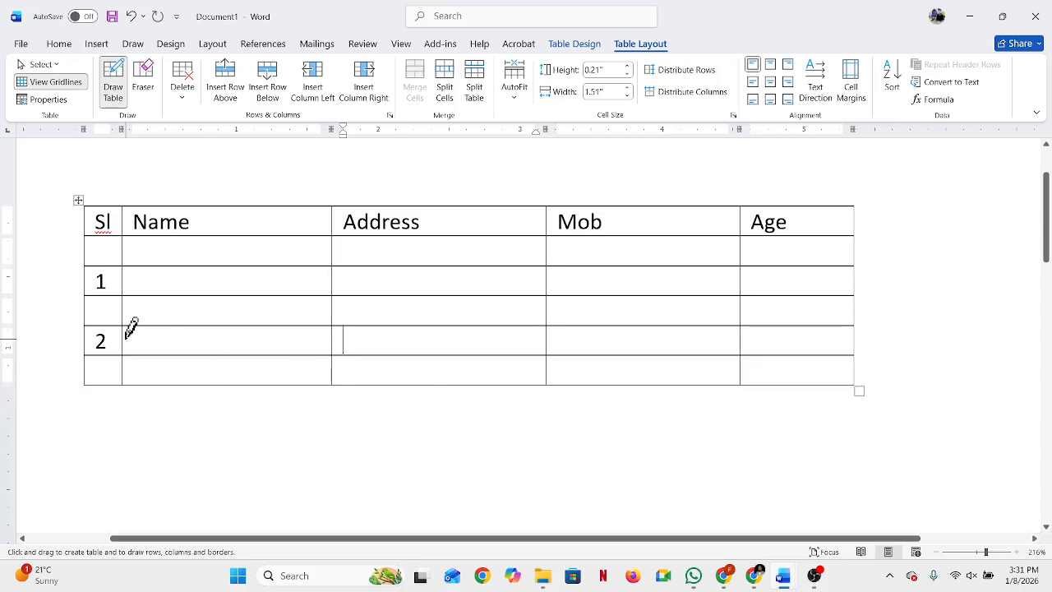
drag(129, 330, 335, 333)
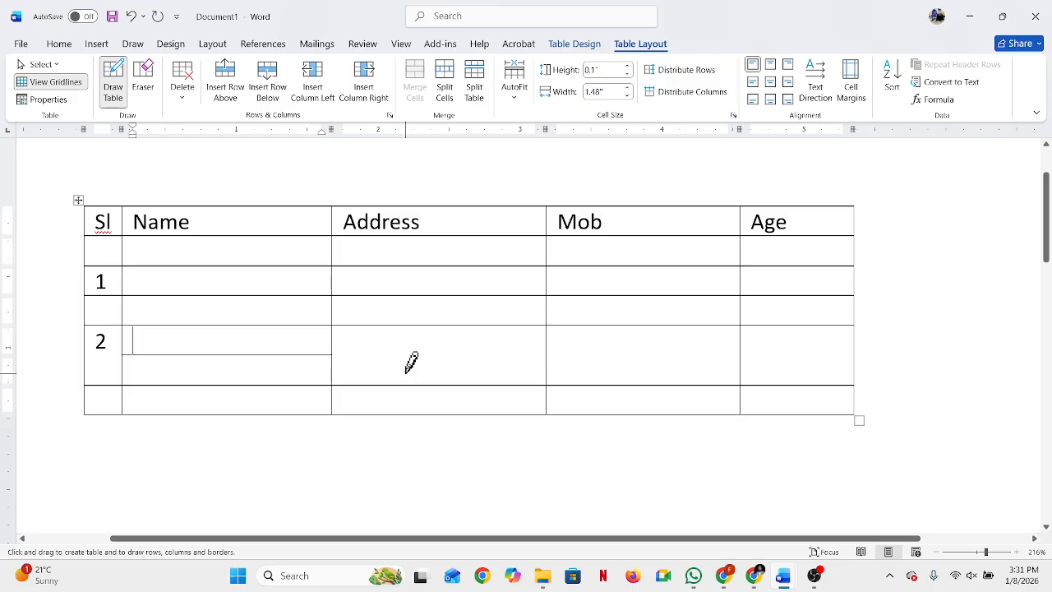
click(115, 89)
Step: Select the number 2 in the Sl column and show the table's layout and alignment options
double_click(97, 340)
click(99, 346)
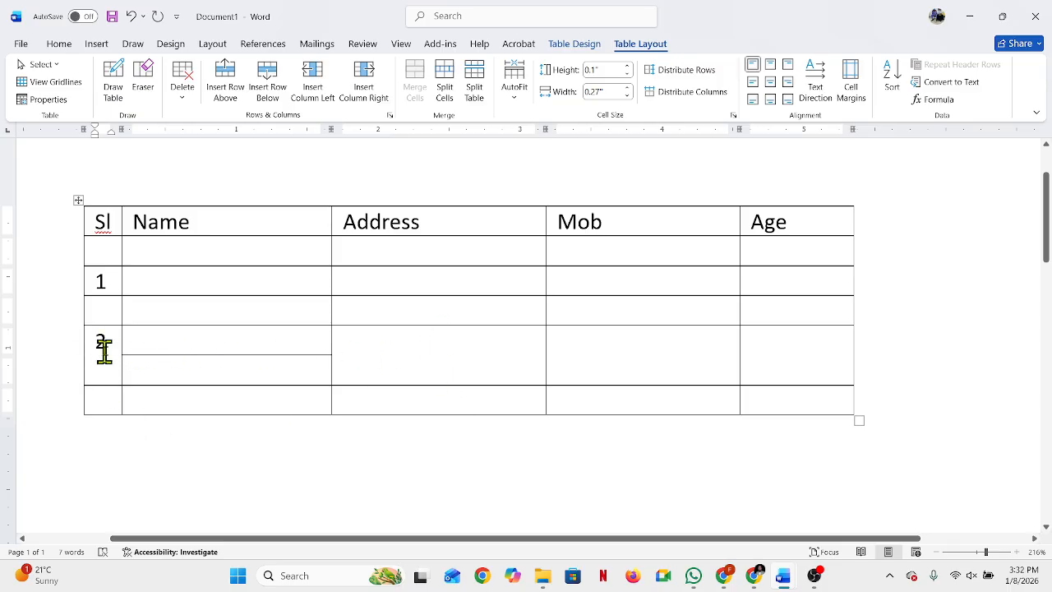
double_click(106, 343)
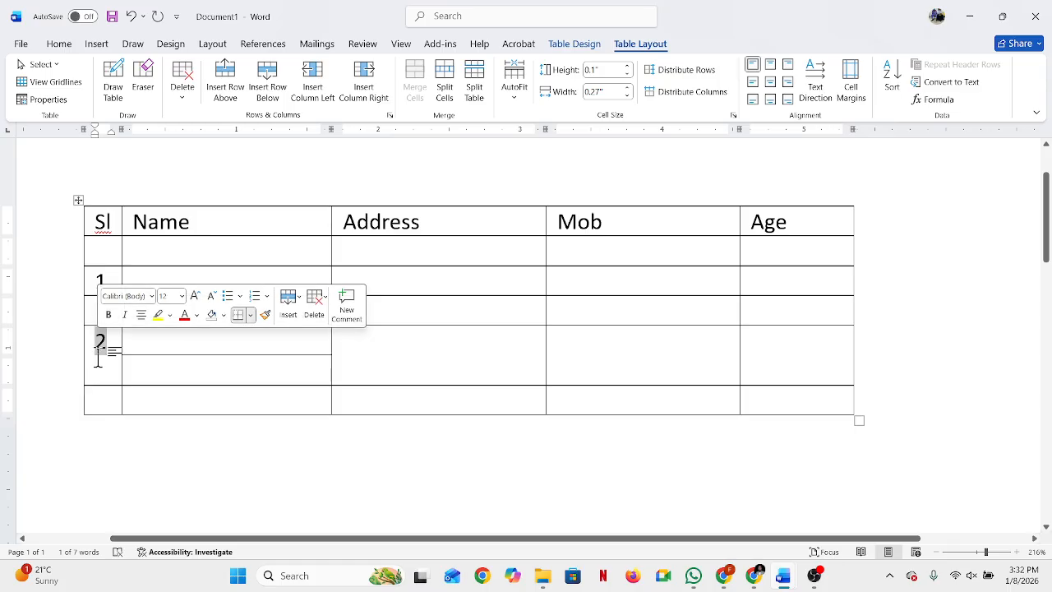
click(108, 354)
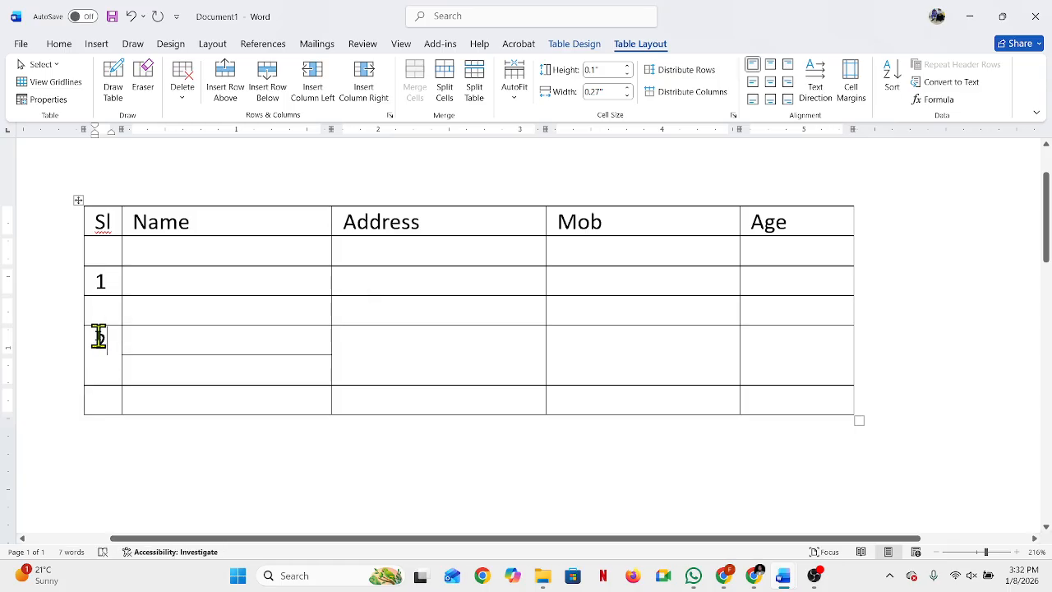
double_click(99, 337)
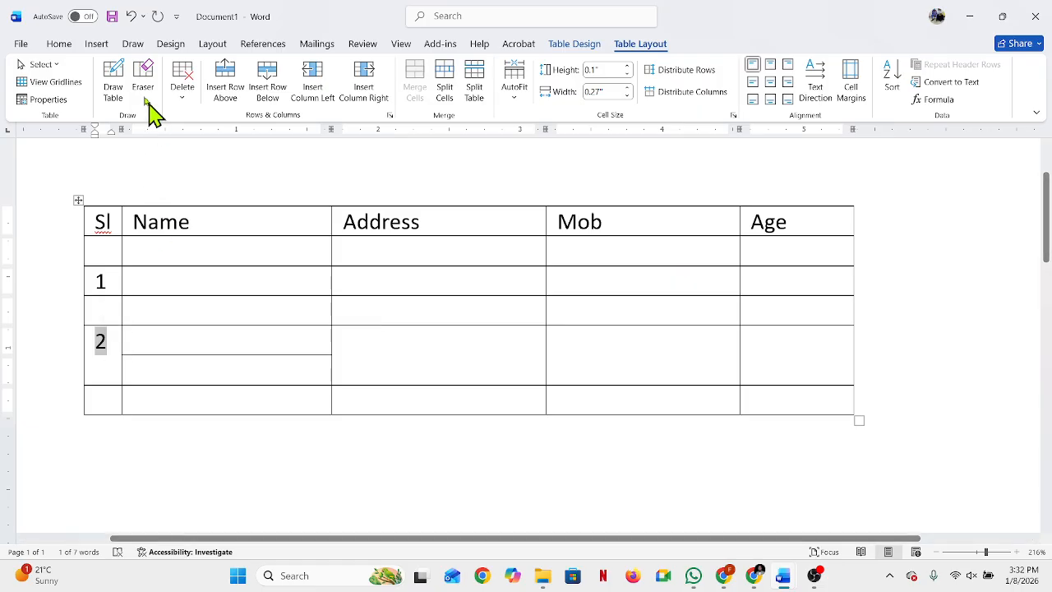
click(61, 46)
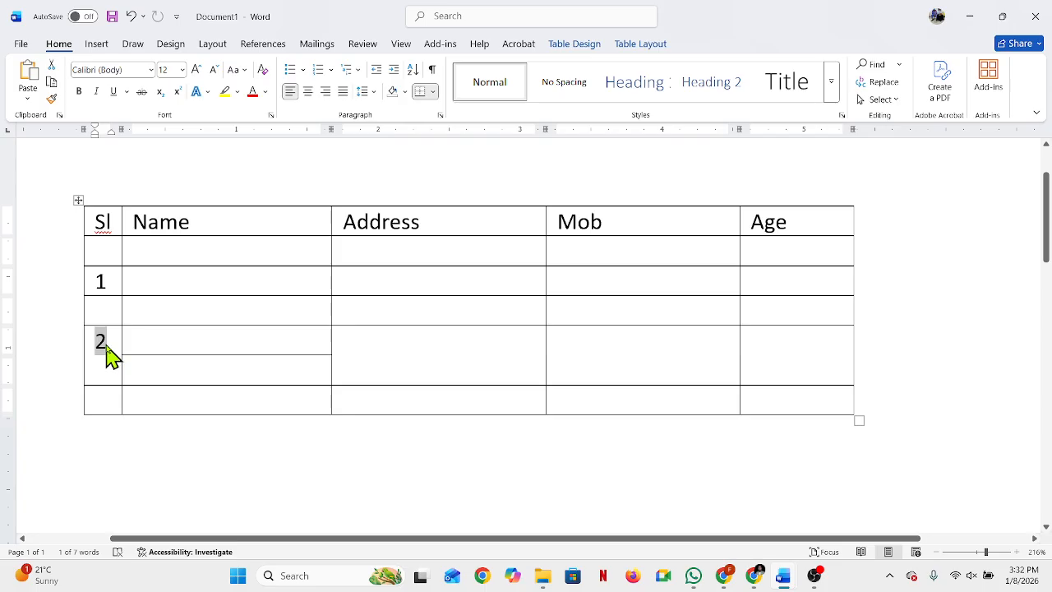
click(663, 46)
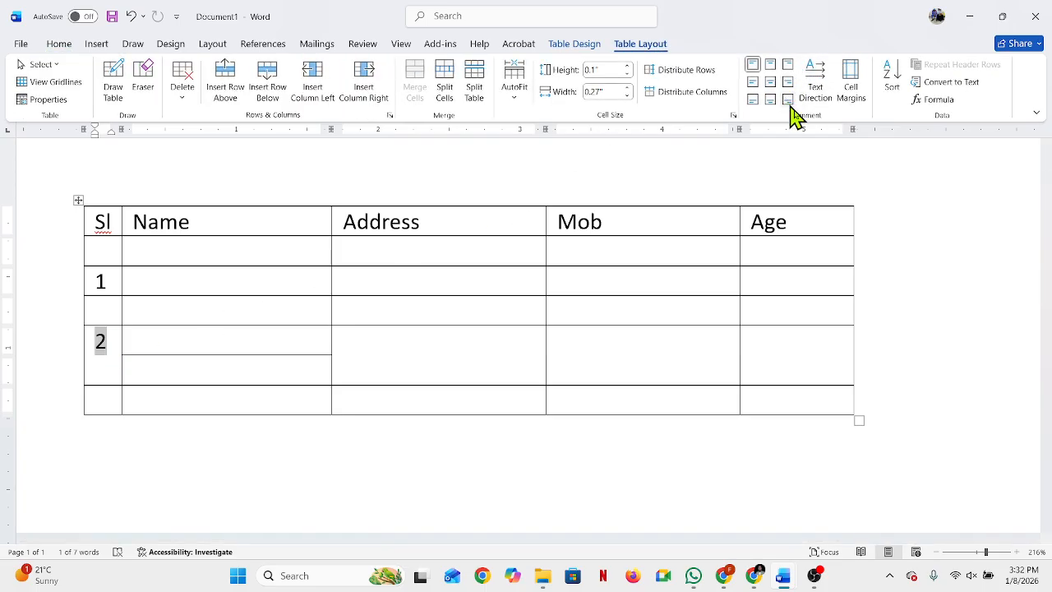
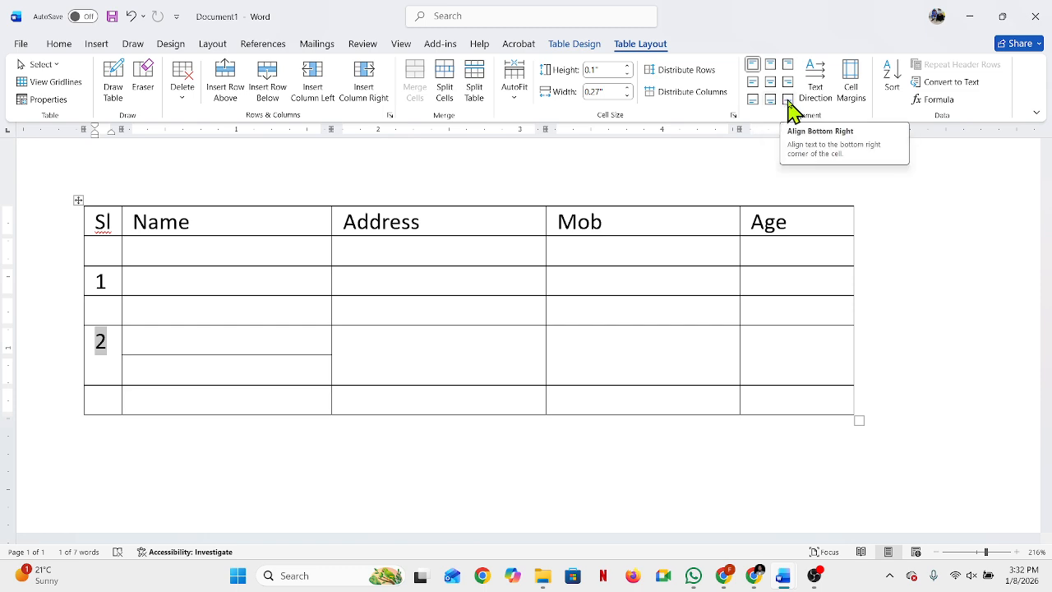
Step: Try centre, bottom-centre and bottom-right alignment on the number 2 in the Sl column
click(771, 84)
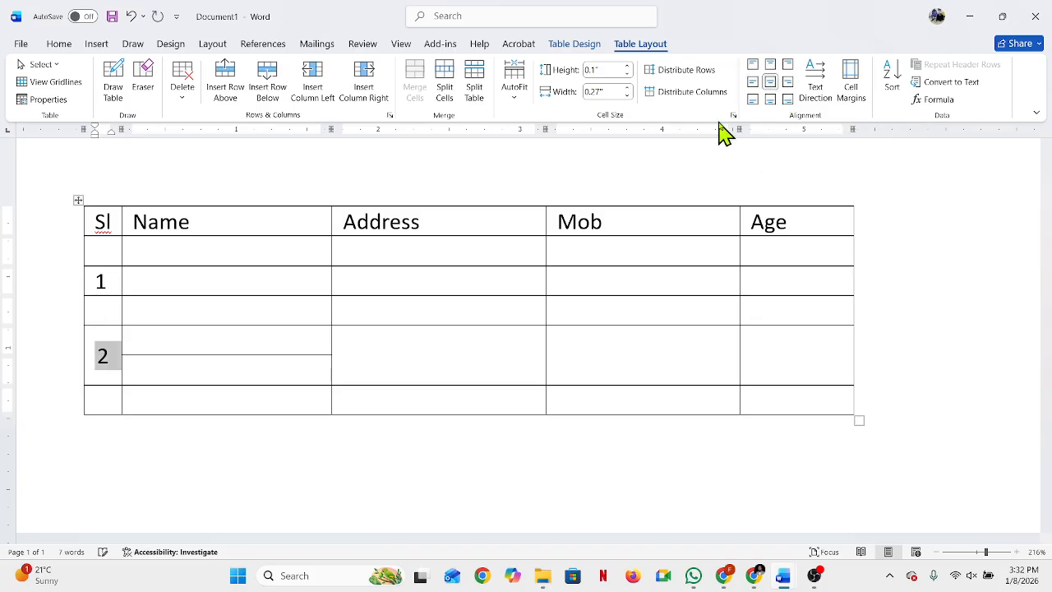
click(124, 371)
click(111, 357)
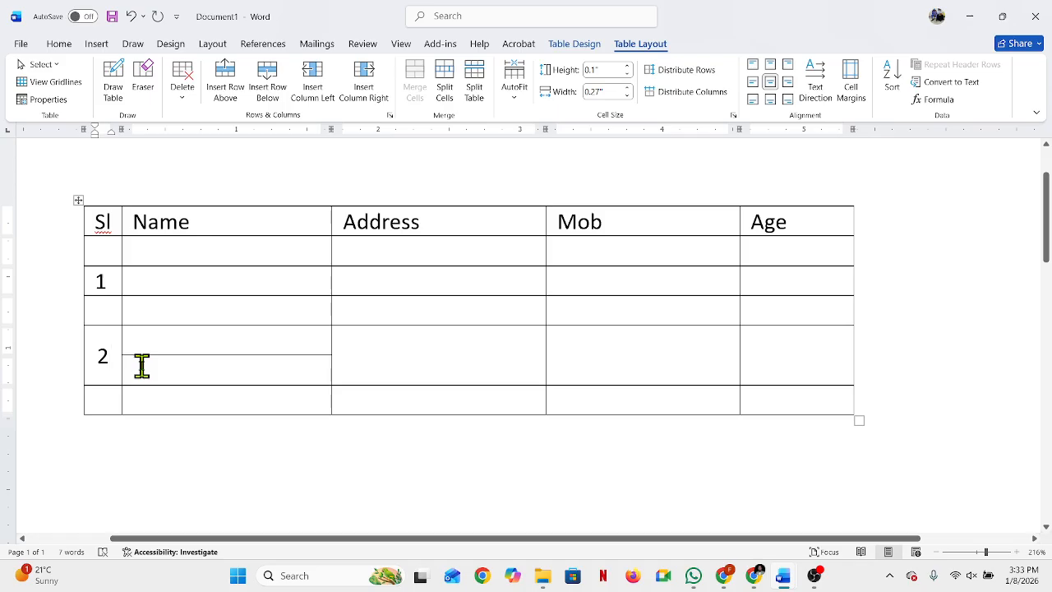
double_click(102, 356)
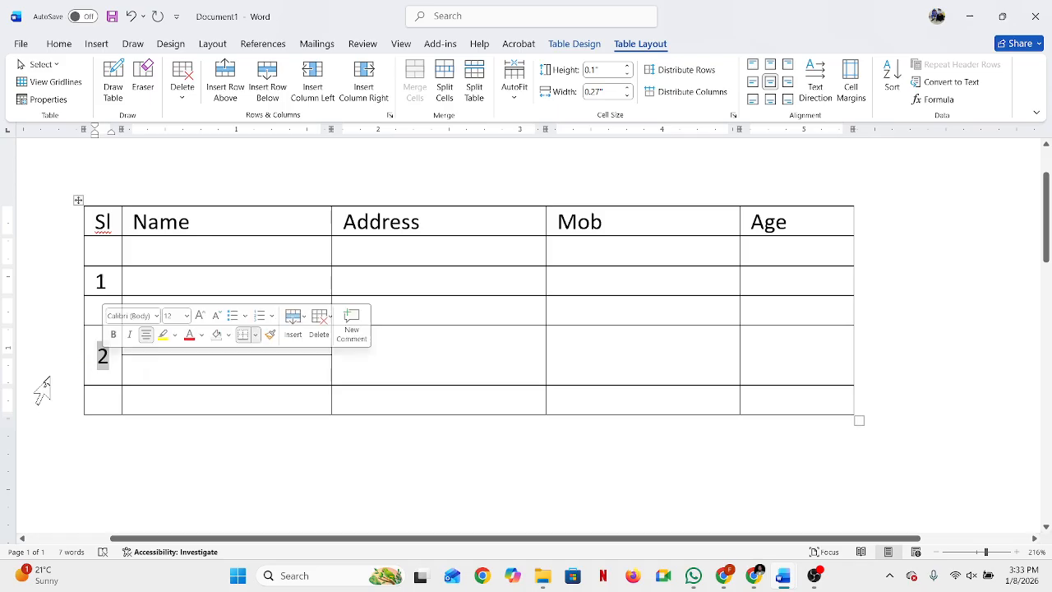
click(772, 102)
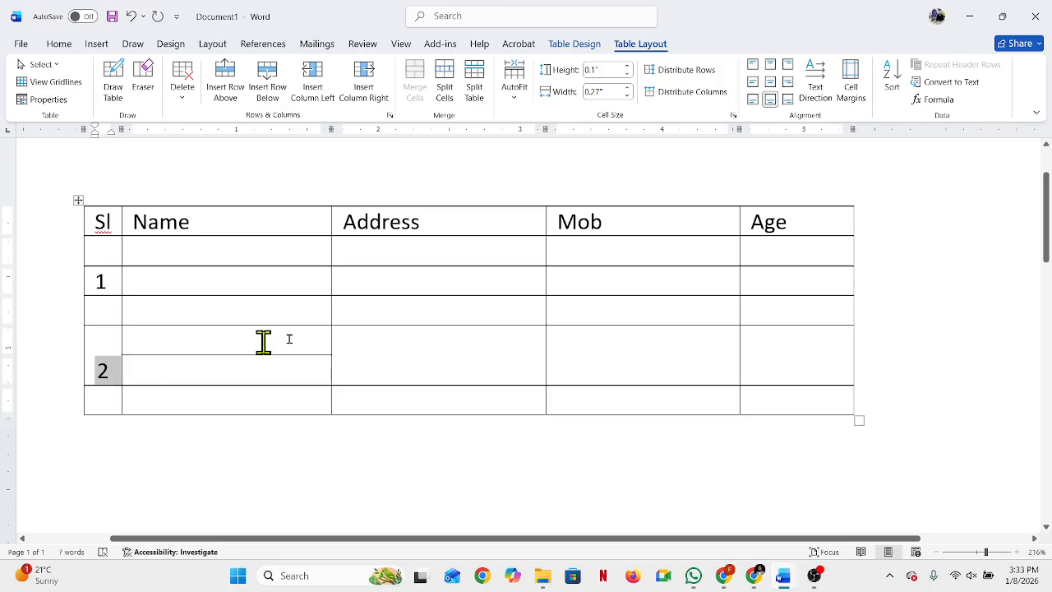
click(787, 101)
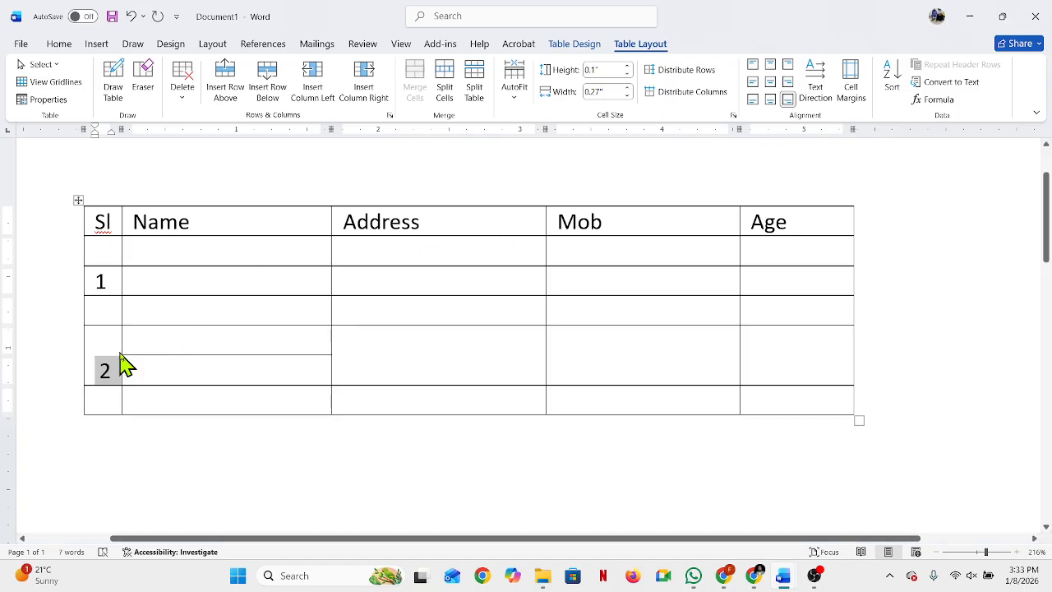
Step: Widen the whole Sl column to about 0.43" and align the number 2 to the bottom left of its cell
drag(120, 351, 137, 351)
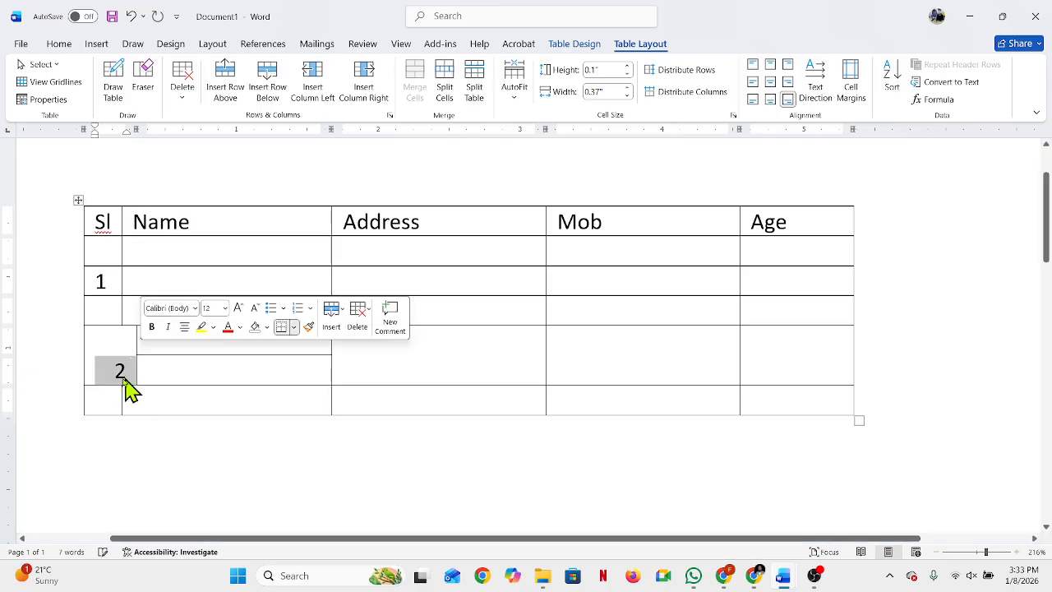
key(ctrl+z)
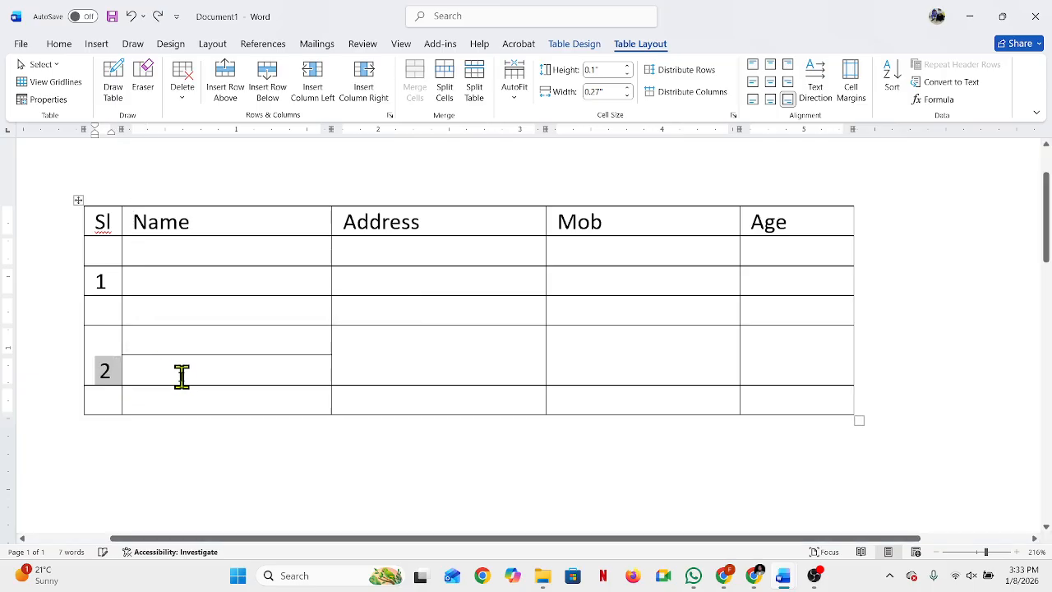
drag(121, 343, 144, 345)
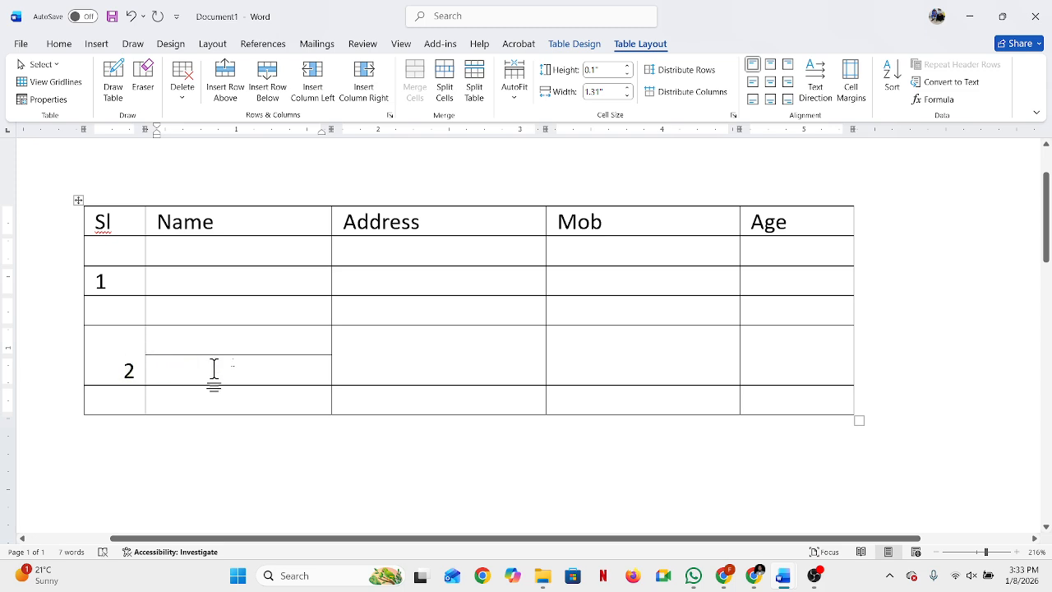
double_click(129, 371)
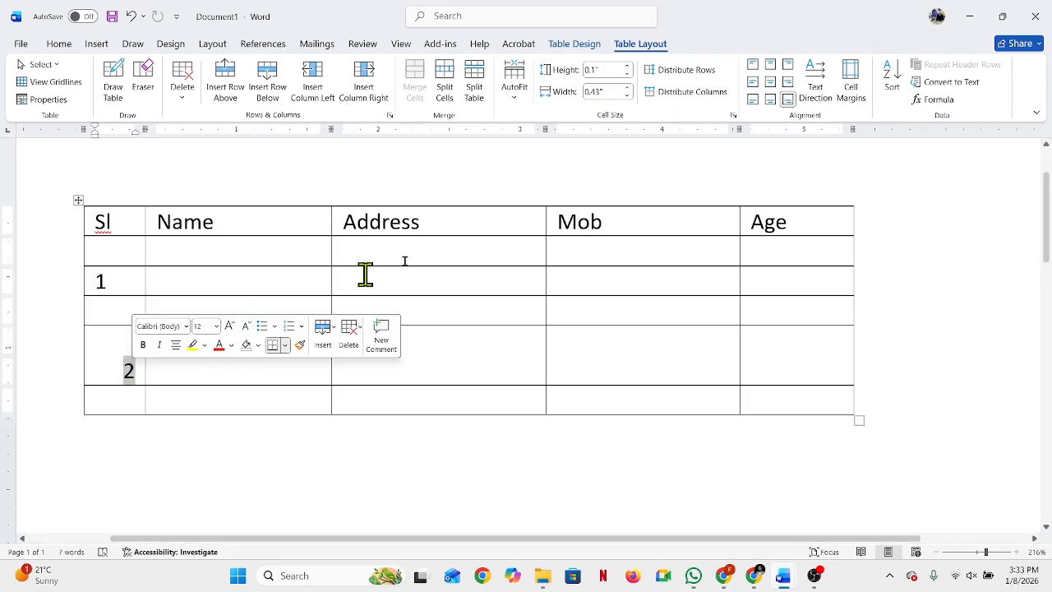
click(753, 99)
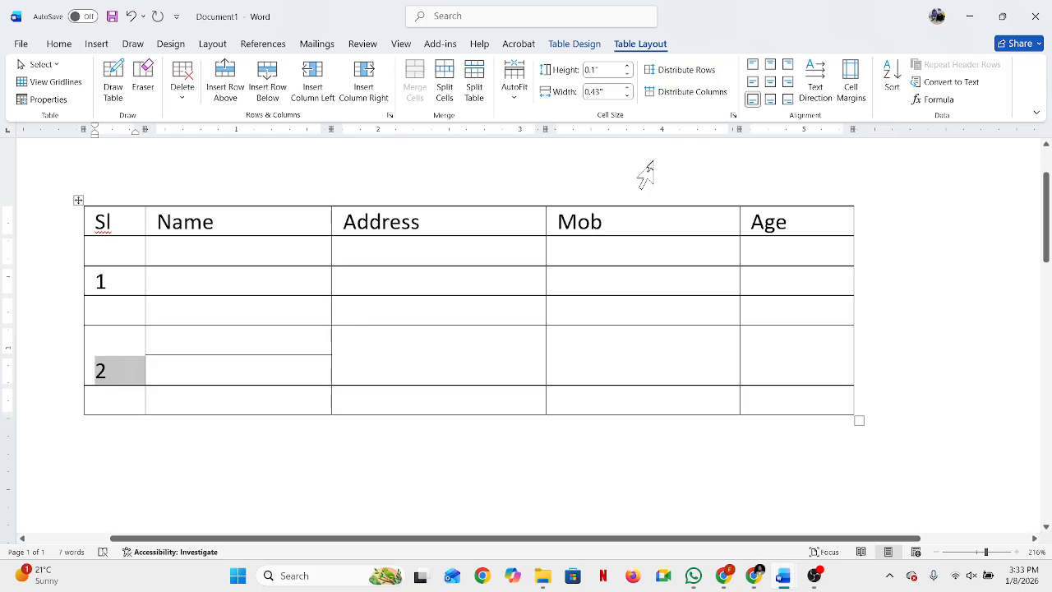
click(481, 336)
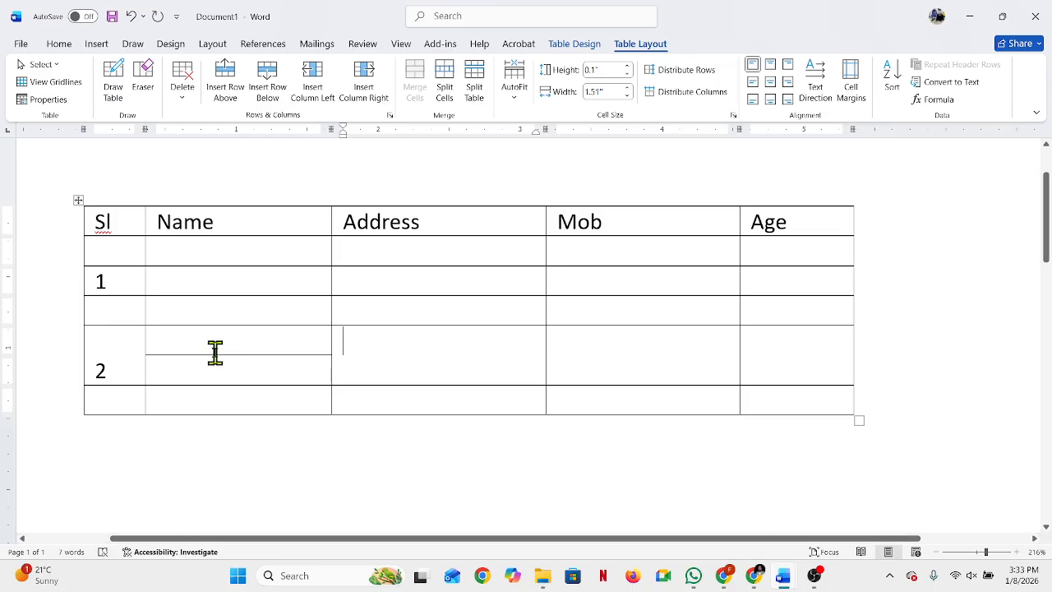
Step: Replace the Name heading with "1st Match"
drag(158, 219, 217, 216)
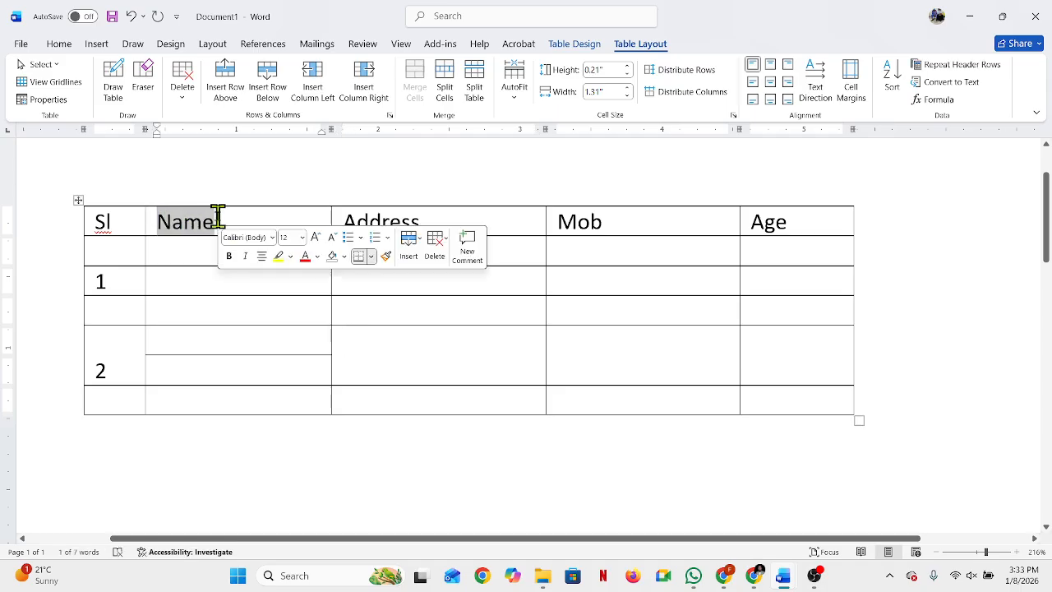
key(Delete)
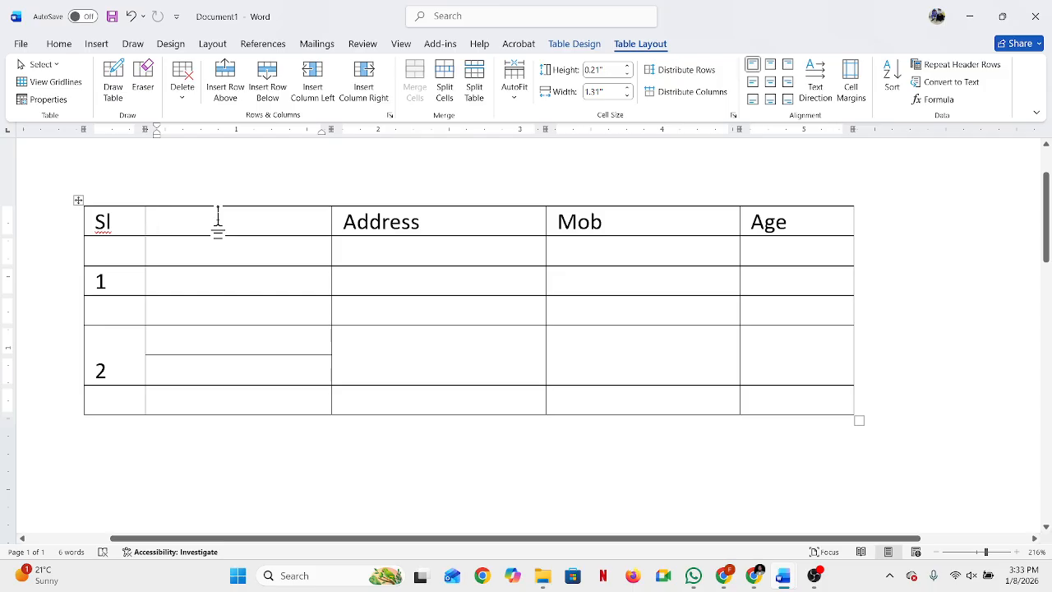
text(1st )
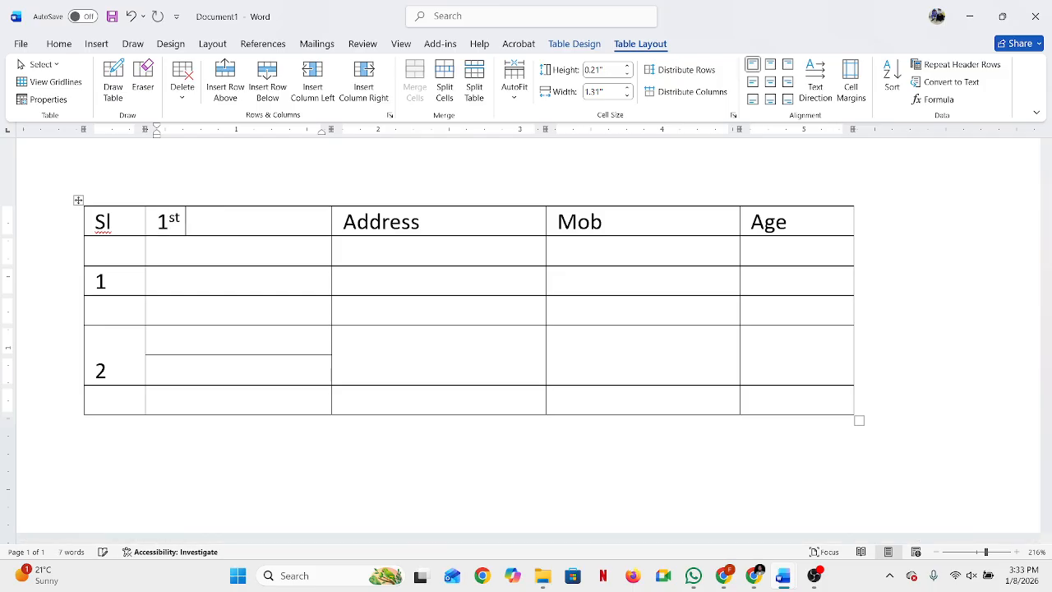
text(M)
key(BackSpace)
key(BackSpace)
text(ch)
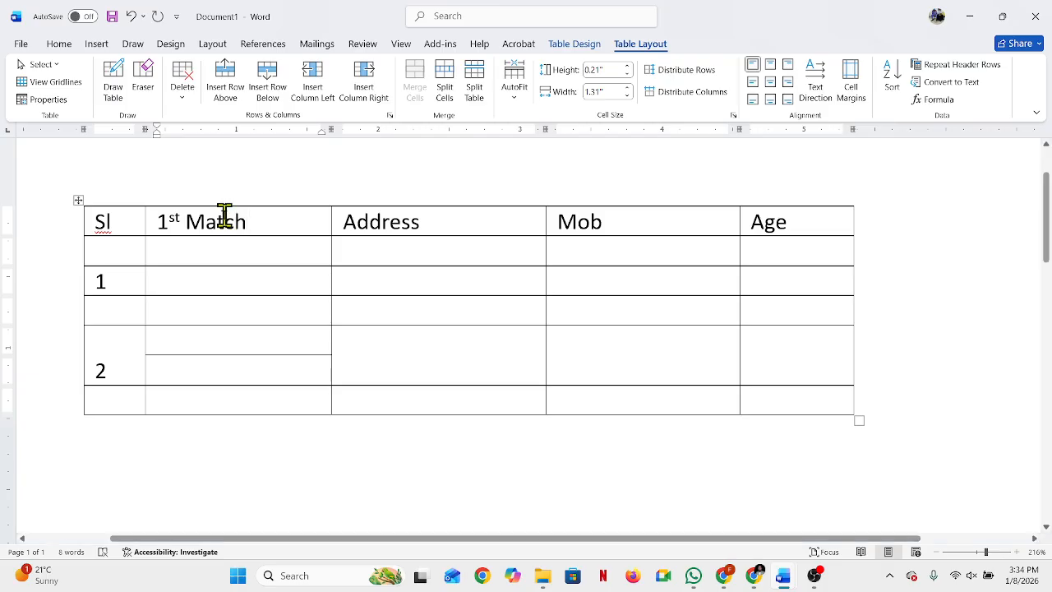
click(226, 257)
click(256, 220)
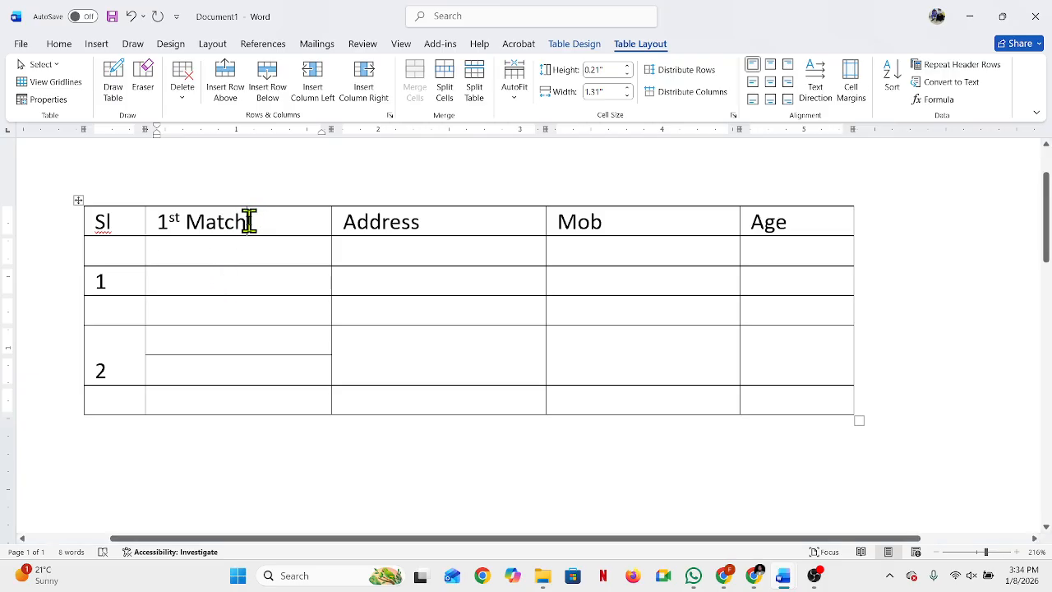
click(113, 83)
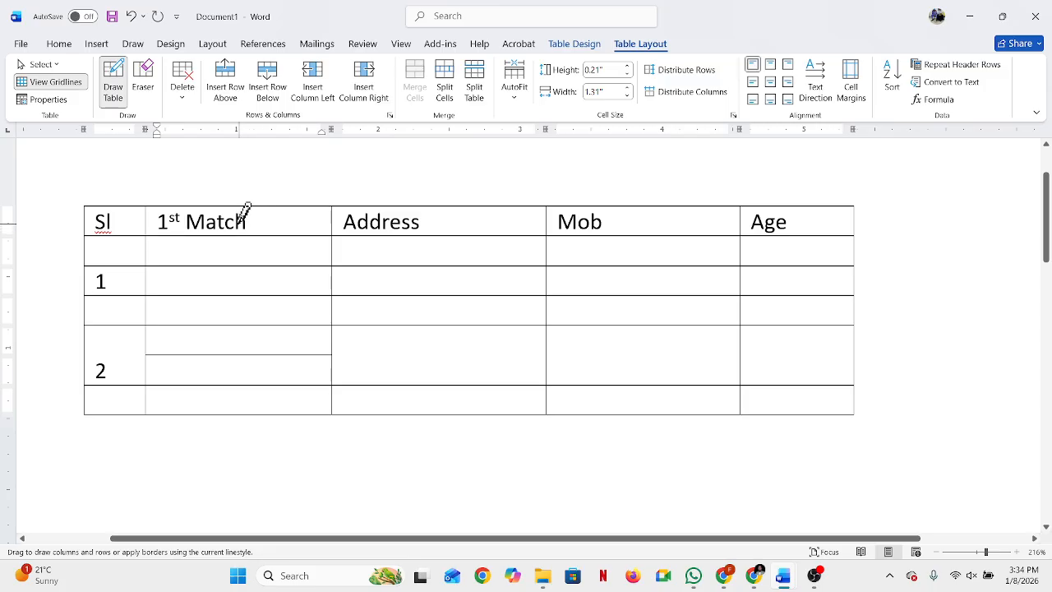
drag(236, 223, 286, 244)
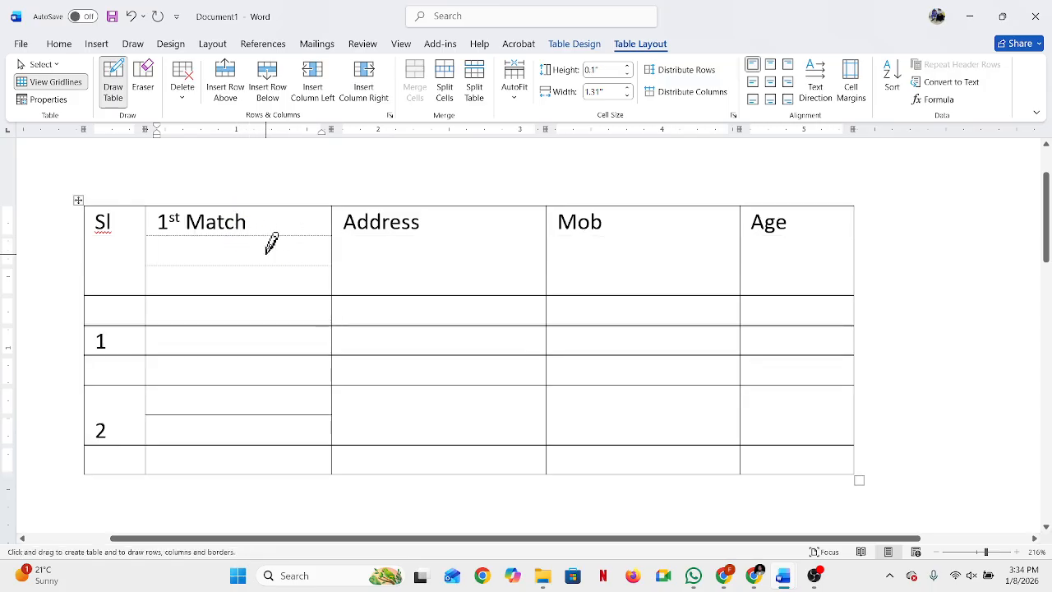
key(ctrl+z)
text(ch)
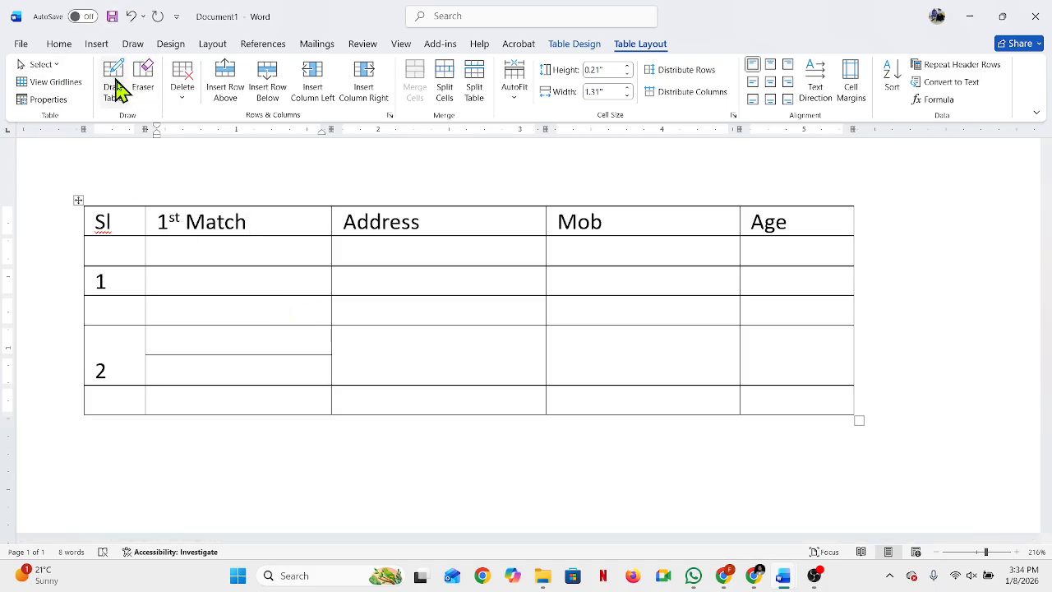
click(247, 335)
click(273, 225)
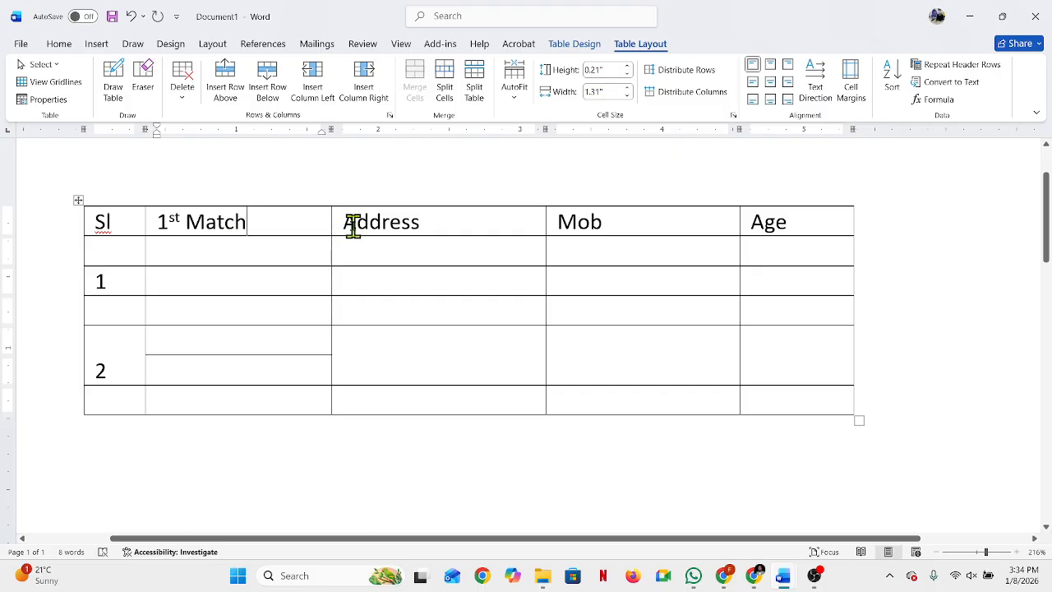
Step: Delete the Address heading text and erase the border between its cell and the 1st Match cell
drag(345, 225, 446, 223)
key(Delete)
click(343, 359)
click(138, 78)
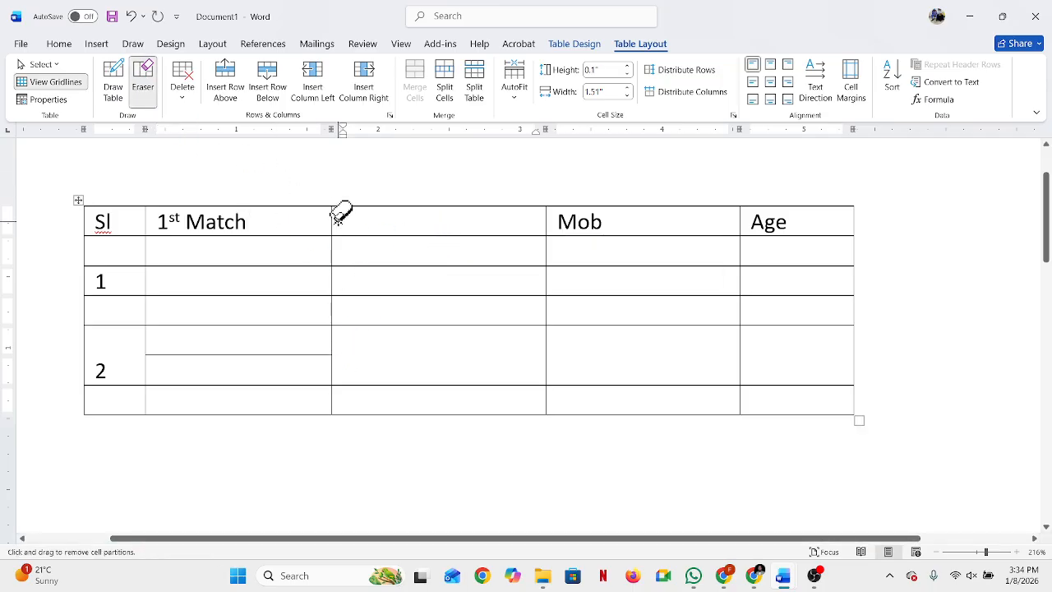
click(332, 218)
click(353, 309)
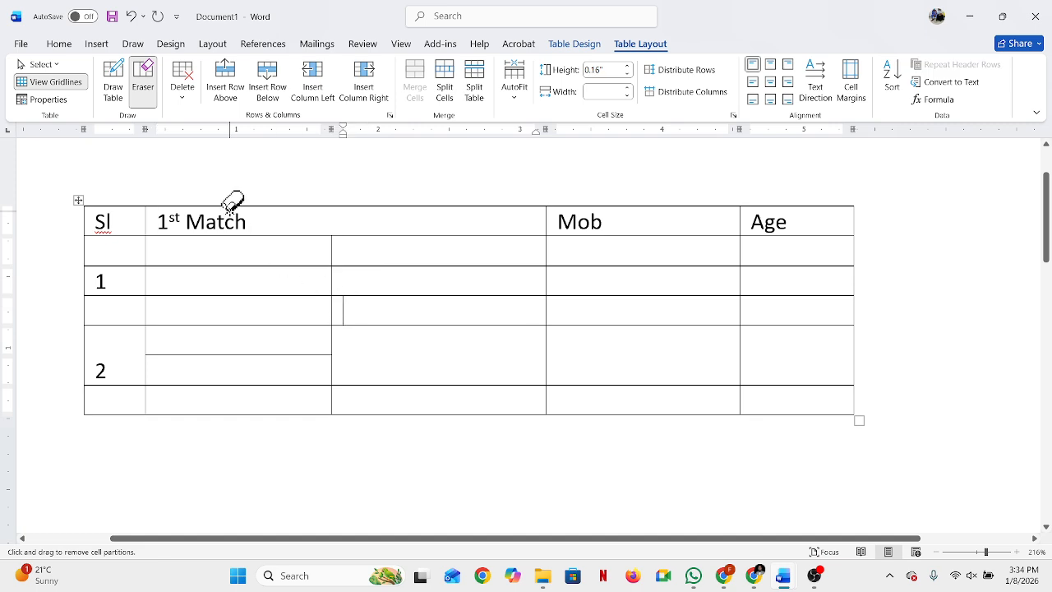
click(143, 79)
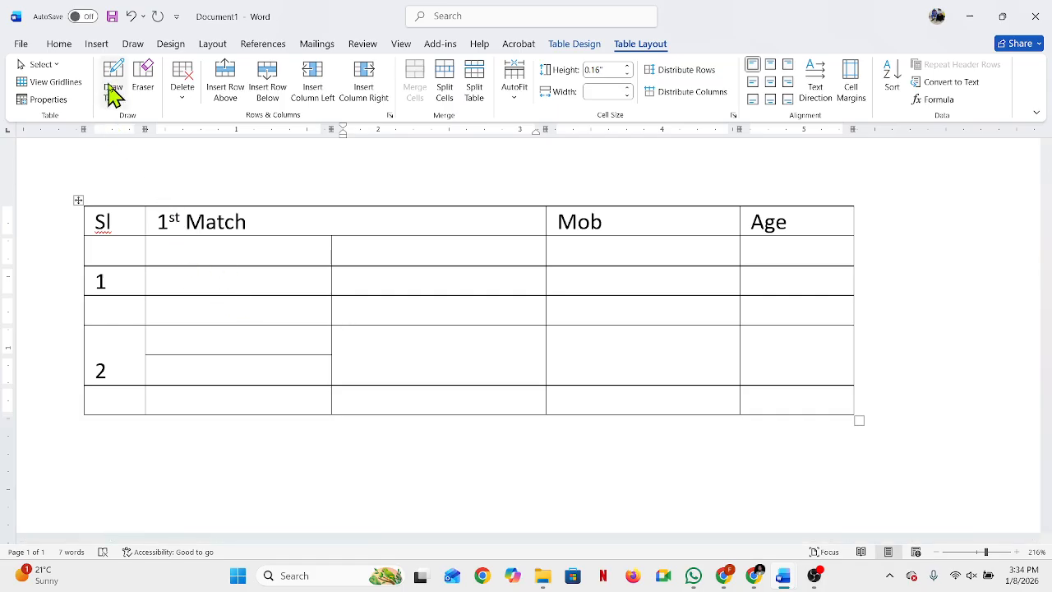
Step: Align the 1st Match heading to the top centre of its merged cell
drag(270, 217, 164, 212)
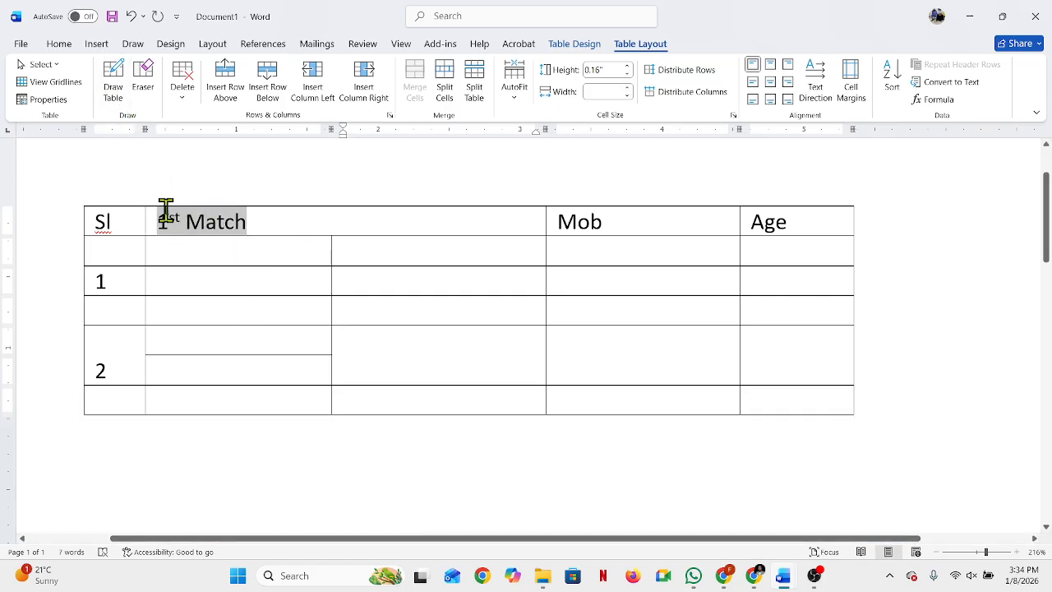
click(771, 65)
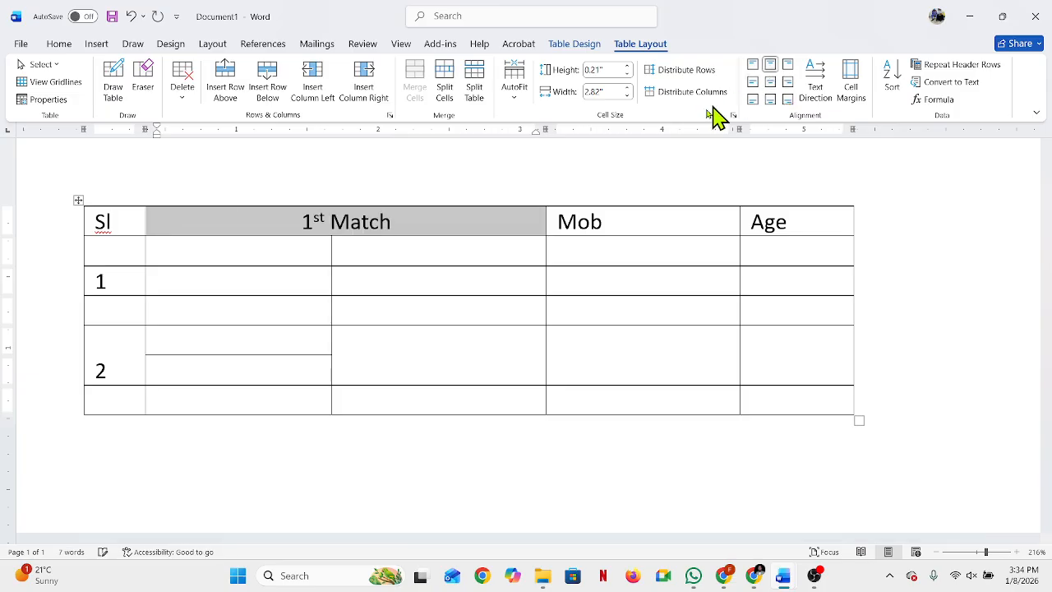
click(424, 230)
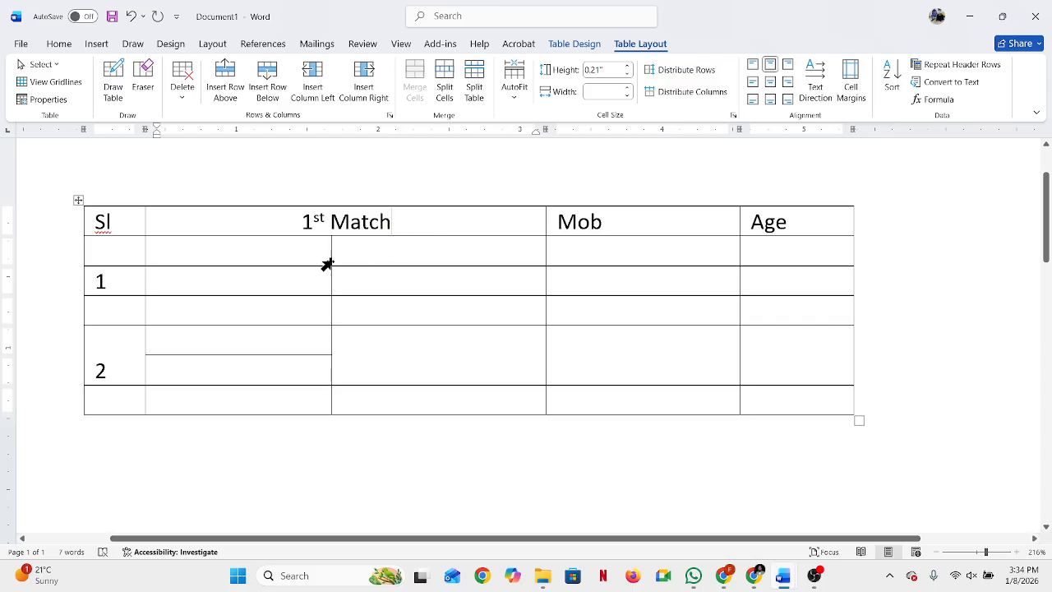
click(295, 244)
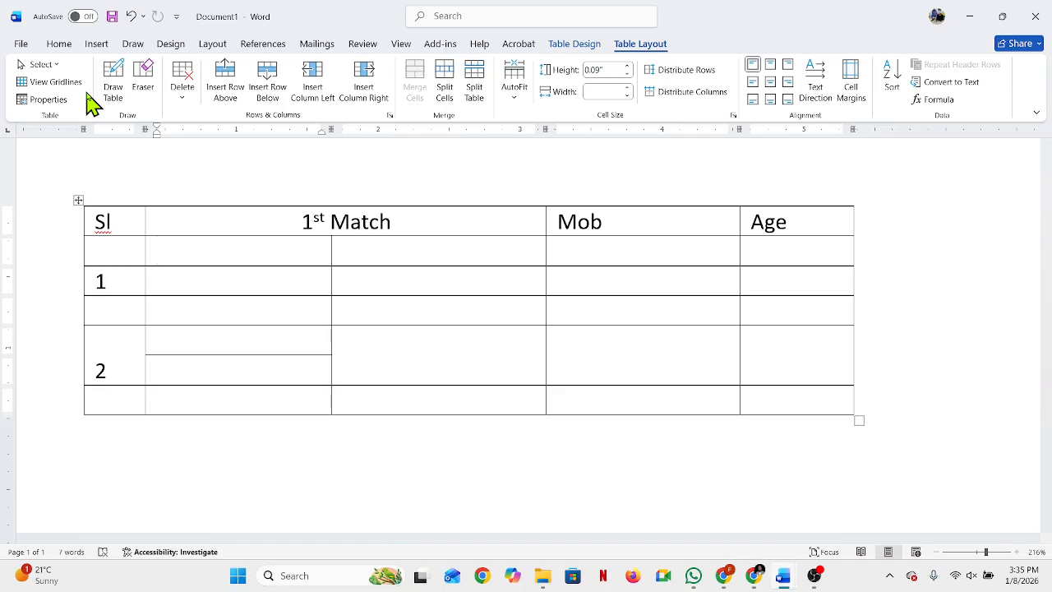
Step: Delete the entire table to leave a blank page
click(94, 46)
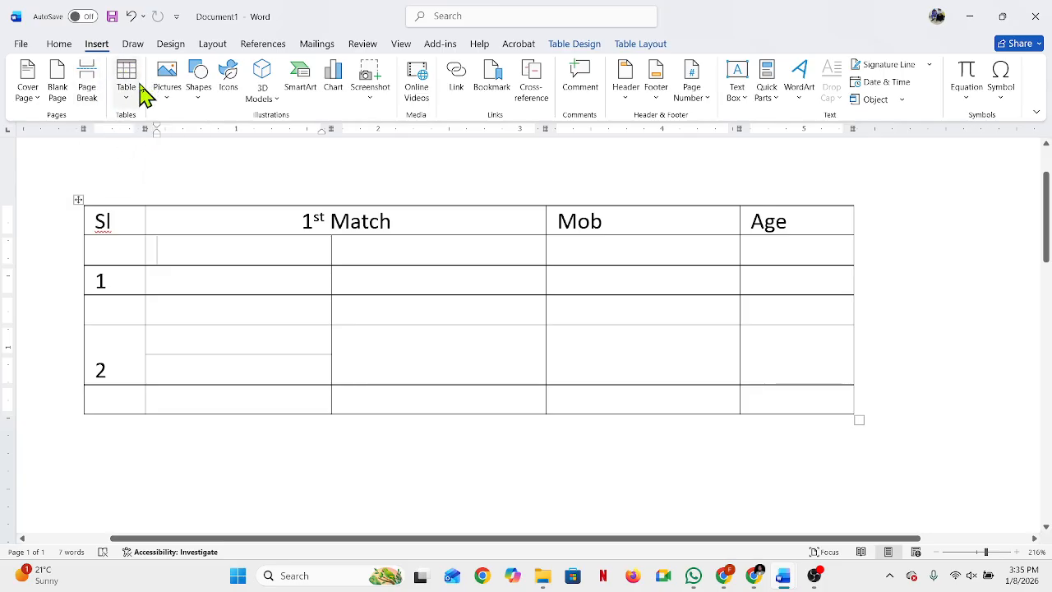
triple_click(28, 223)
key(Delete)
scroll(241, 192, up, 2)
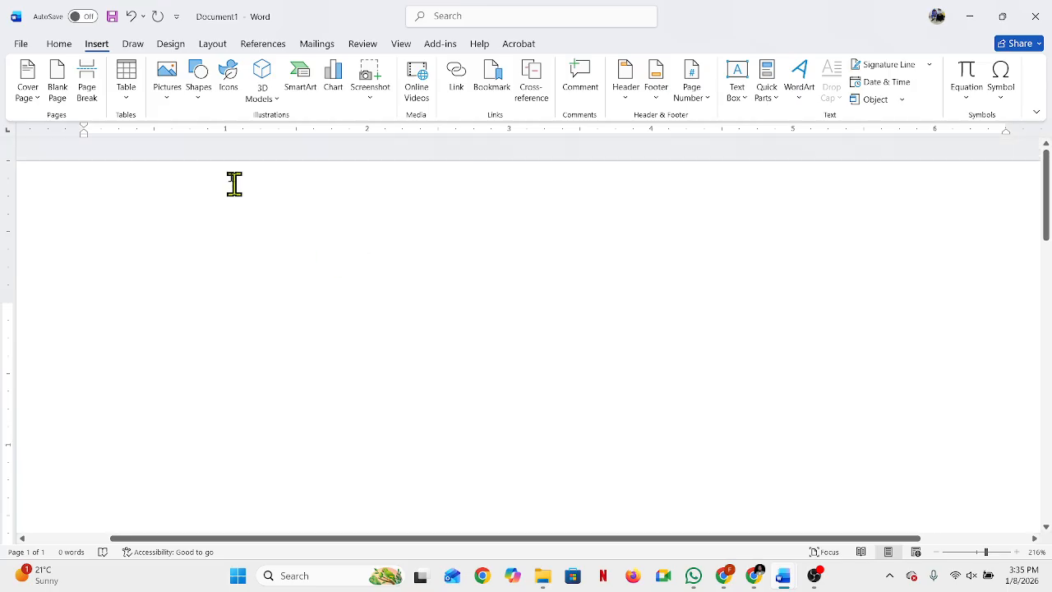
Step: Insert the OIP (4) picture from this device's Downloads folder into the blank page
click(167, 81)
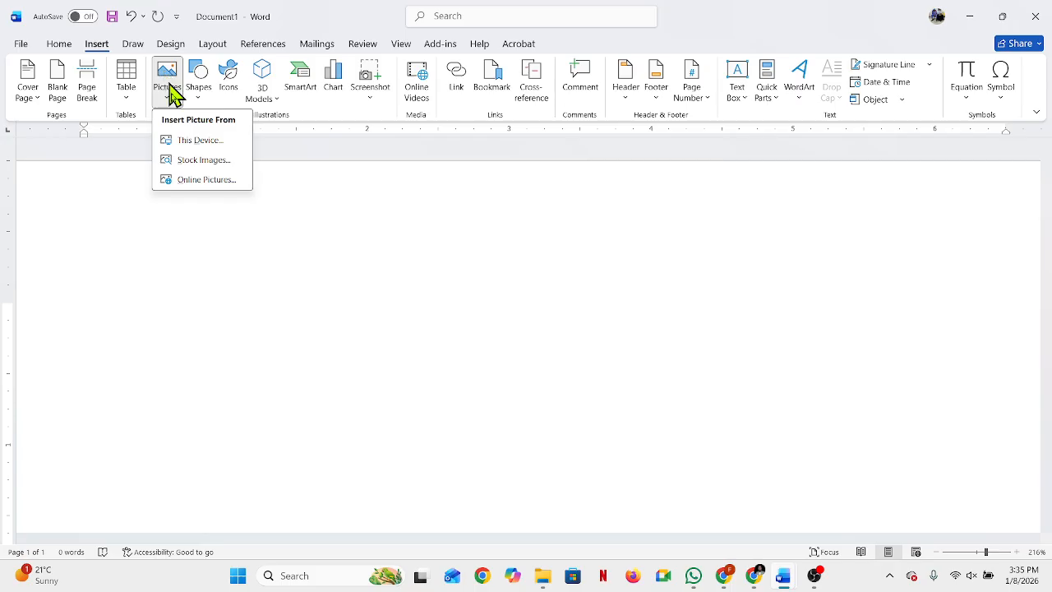
click(369, 275)
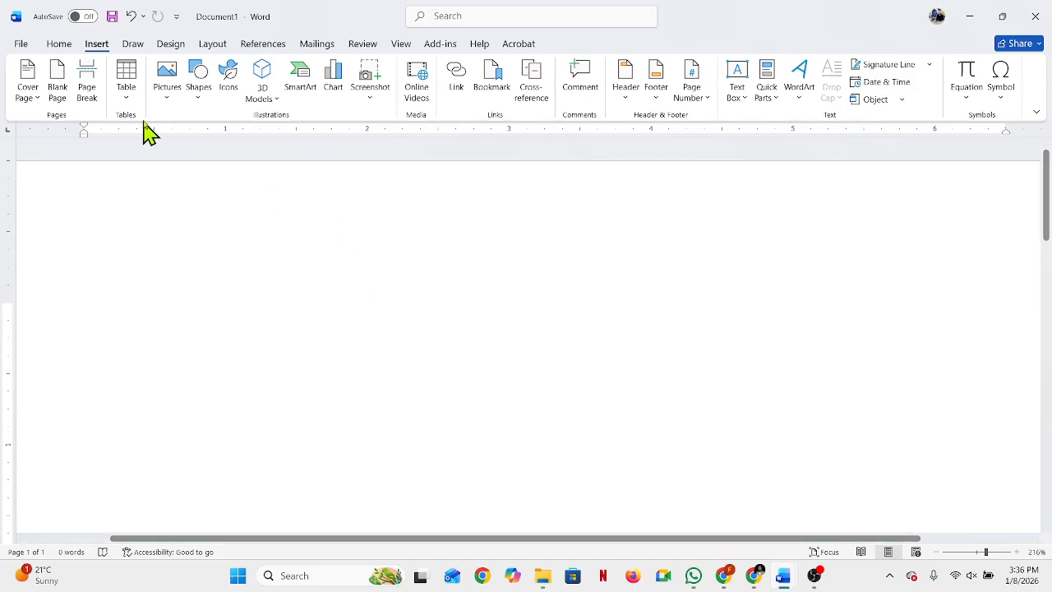
click(167, 80)
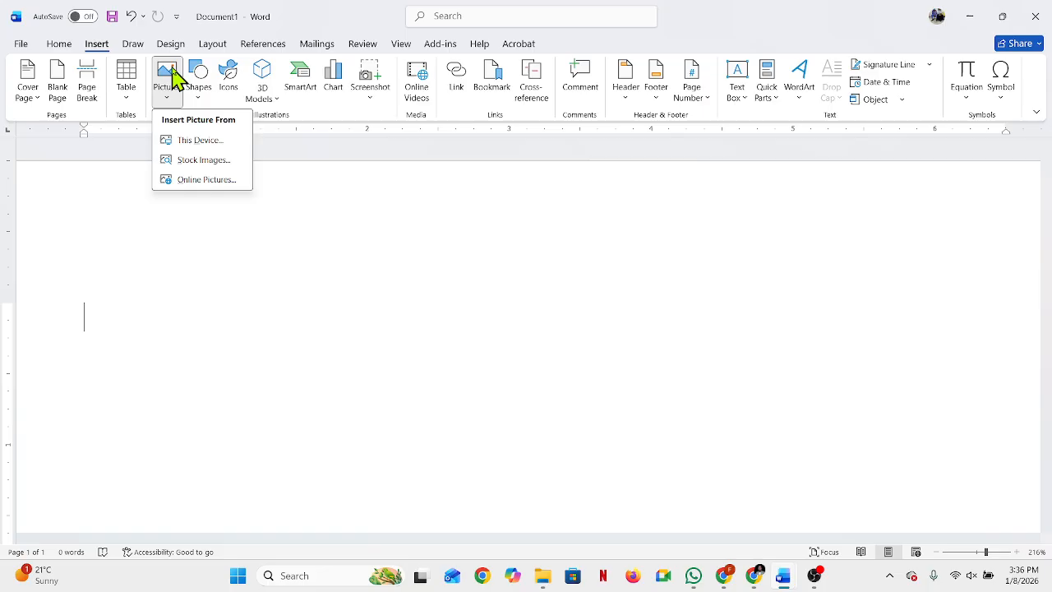
click(230, 145)
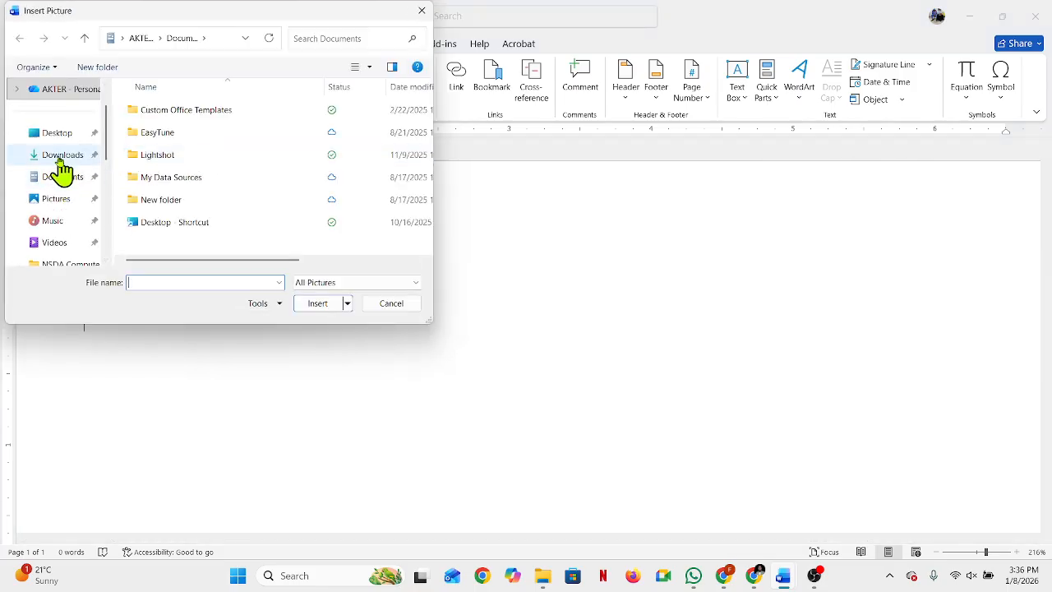
click(58, 161)
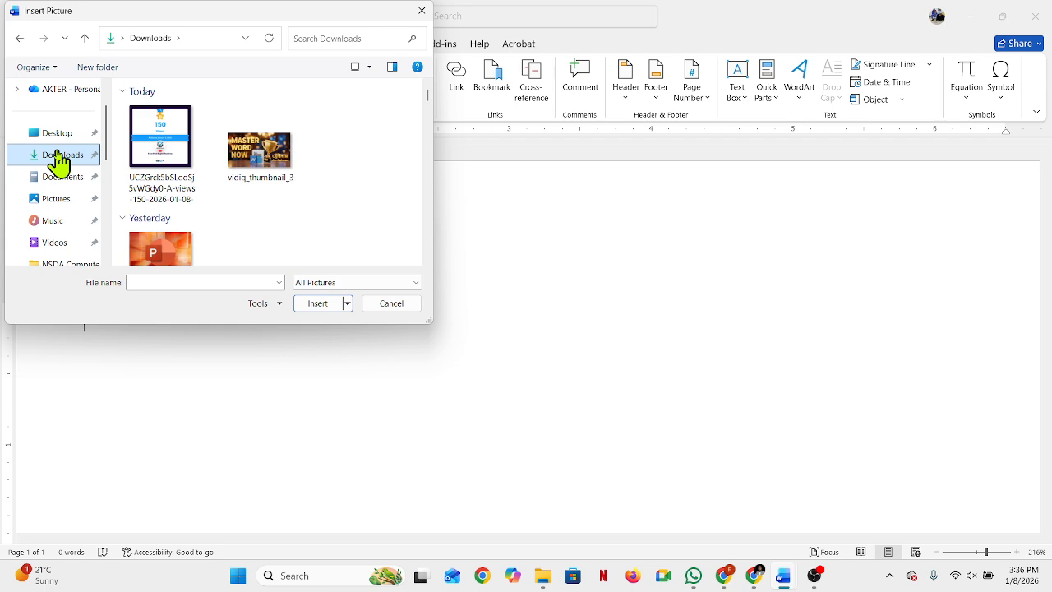
scroll(219, 200, down, 2)
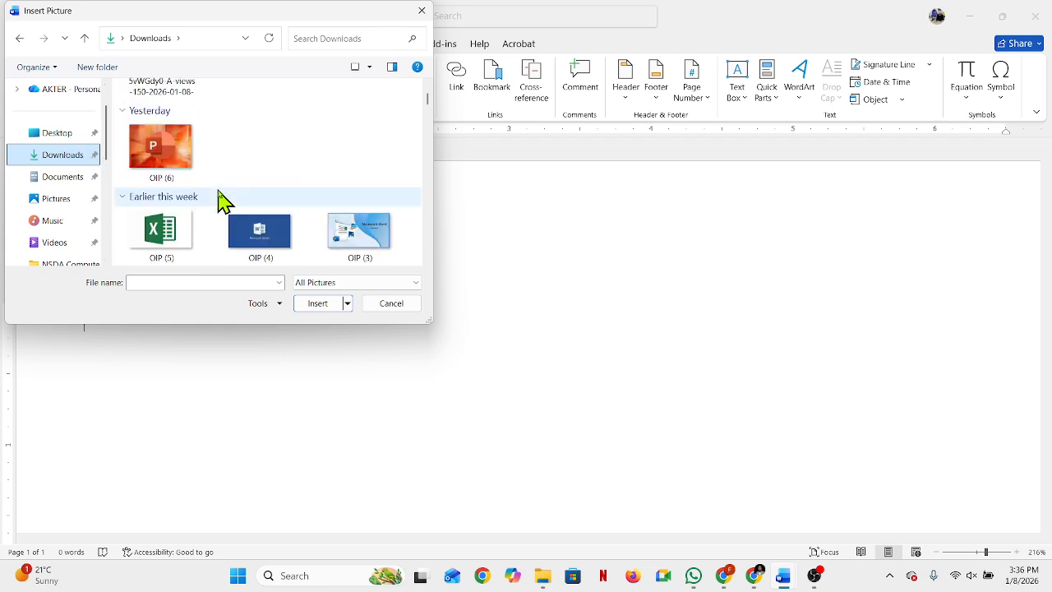
scroll(241, 192, down, 1)
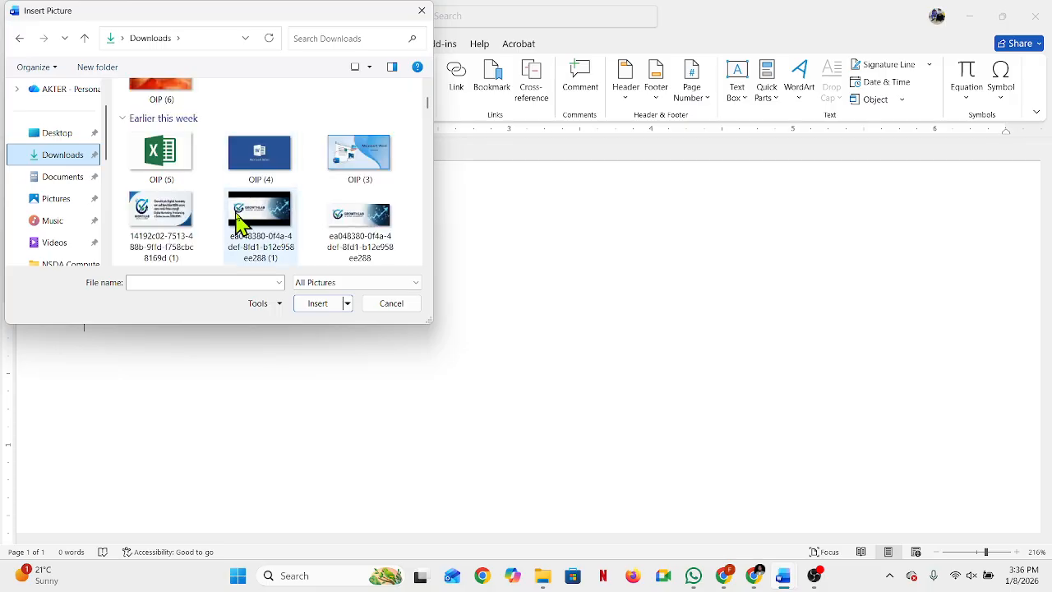
click(260, 171)
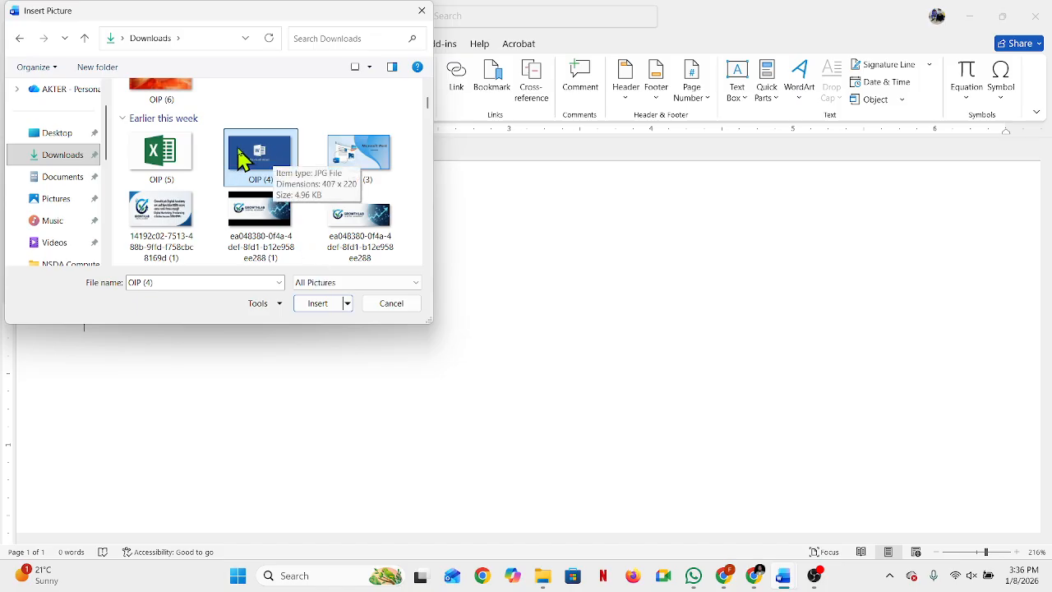
click(324, 309)
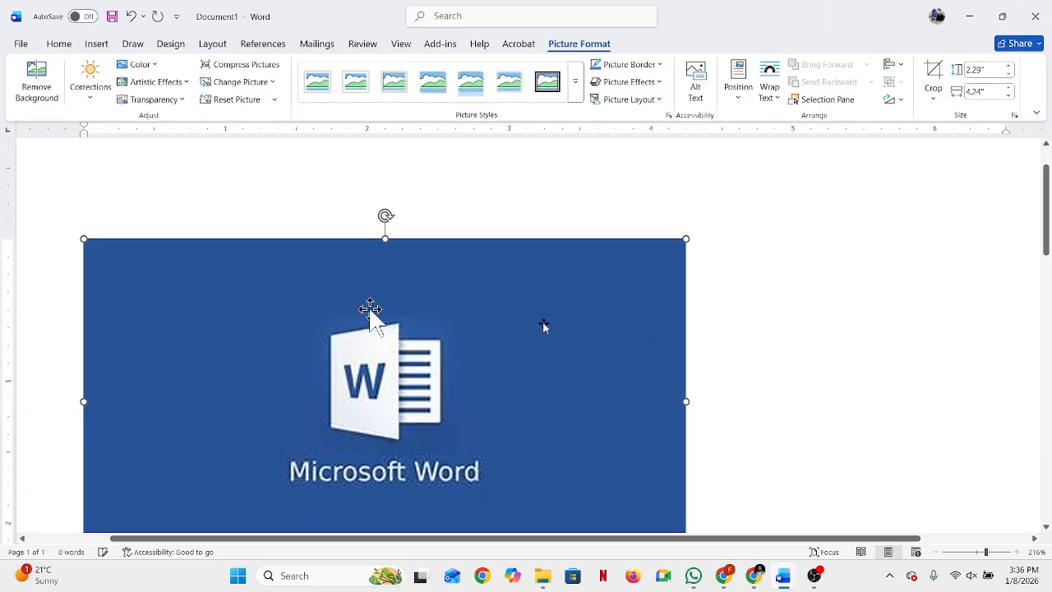
Step: Try to move the inserted Microsoft Word picture across the page with its in-line layout, and deselect it
scroll(453, 277, down, 4)
scroll(458, 280, up, 5)
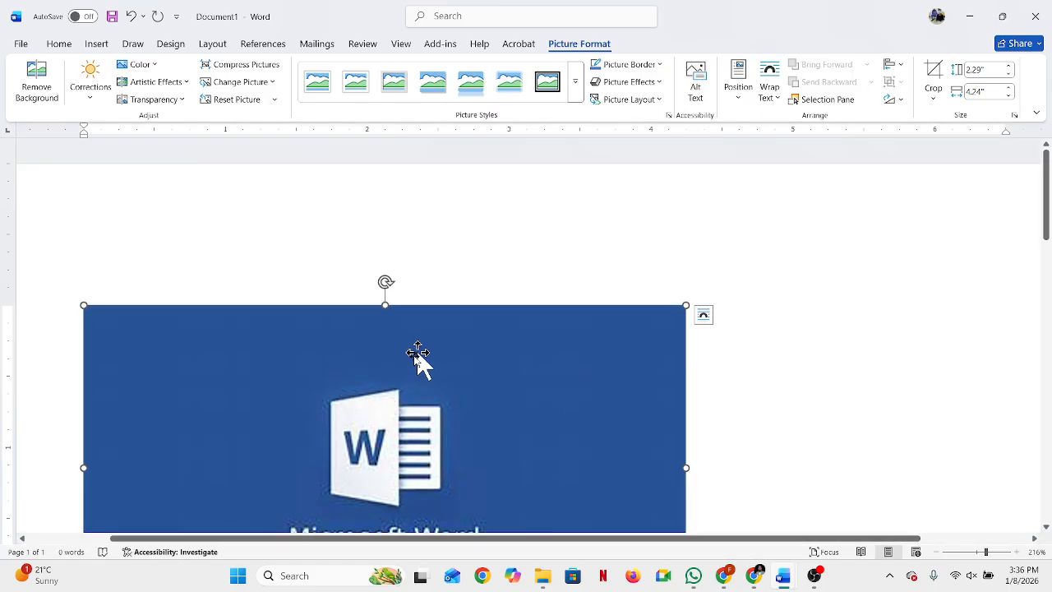
drag(418, 388, 725, 345)
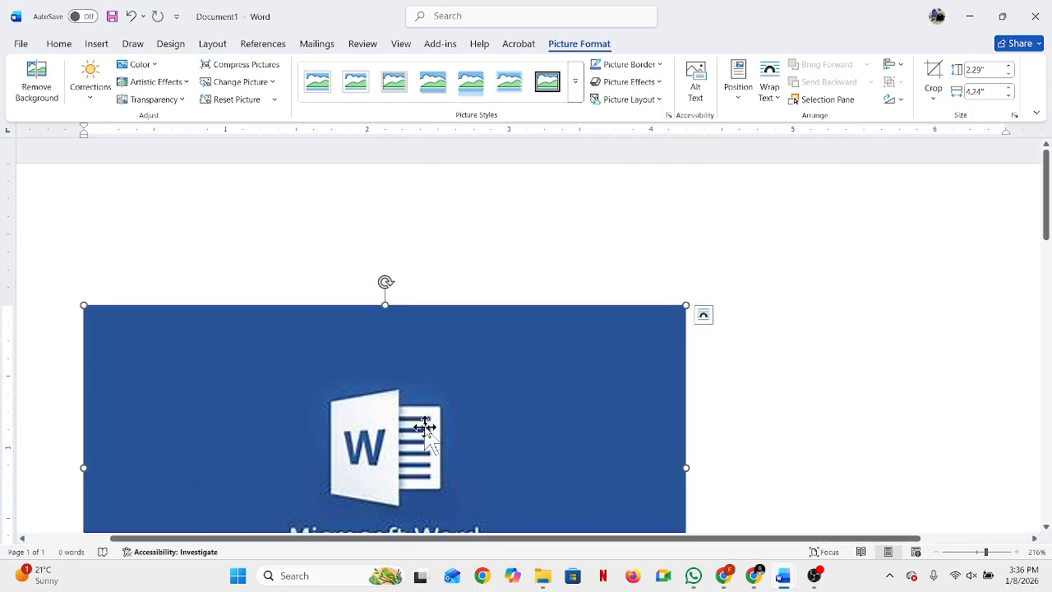
scroll(422, 429, down, 4)
scroll(428, 425, up, 2)
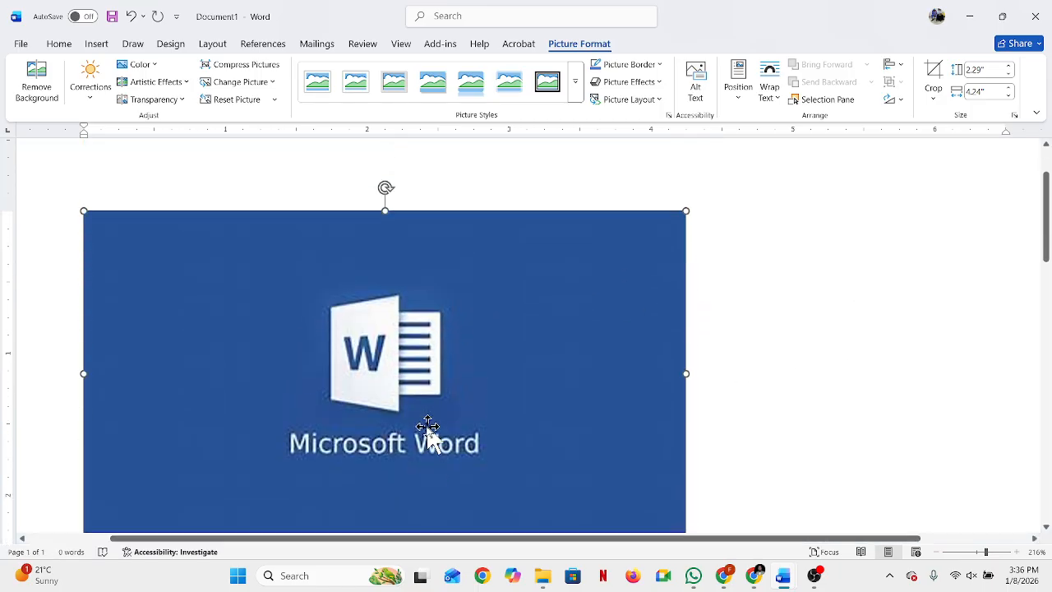
scroll(428, 431, down, 2)
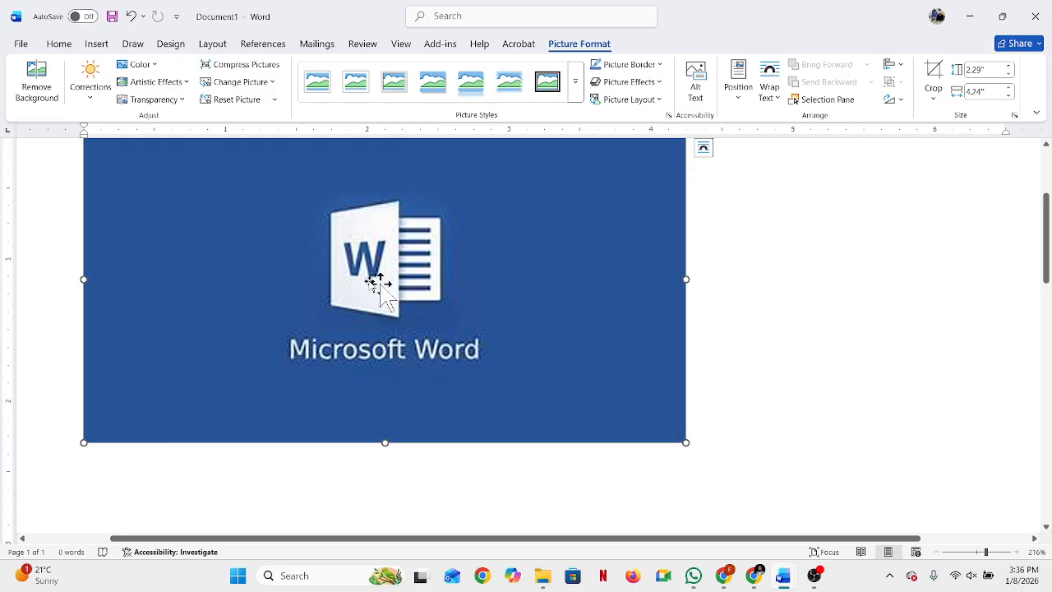
scroll(370, 333, up, 2)
scroll(372, 335, up, 1)
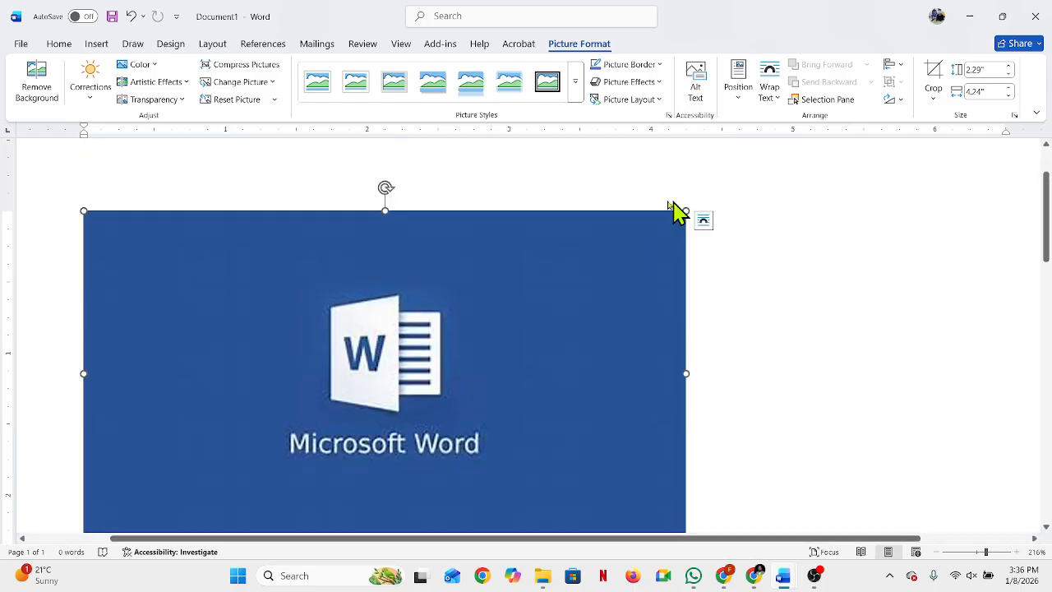
click(277, 228)
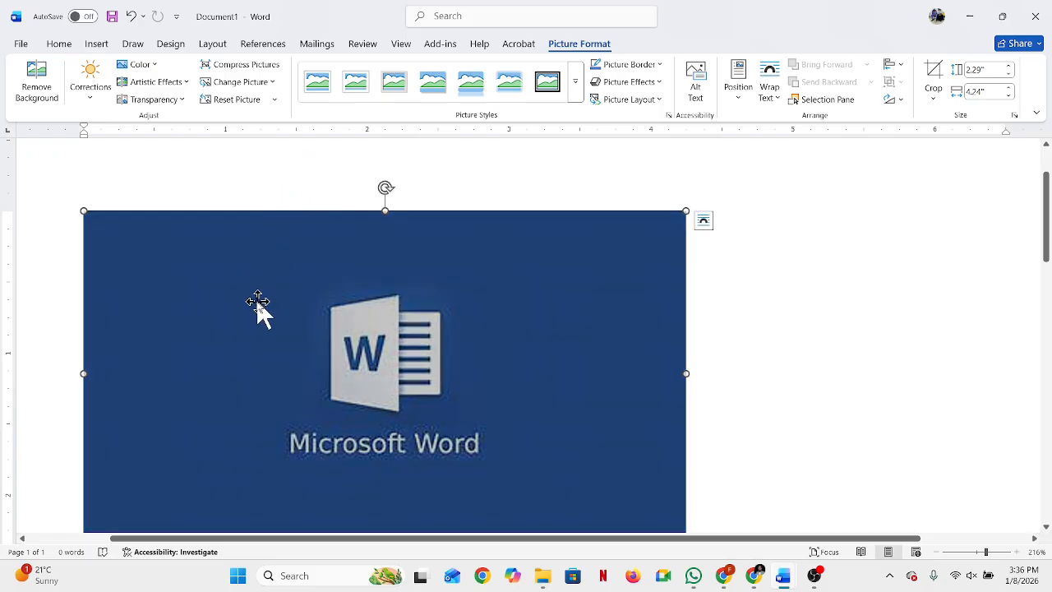
click(798, 362)
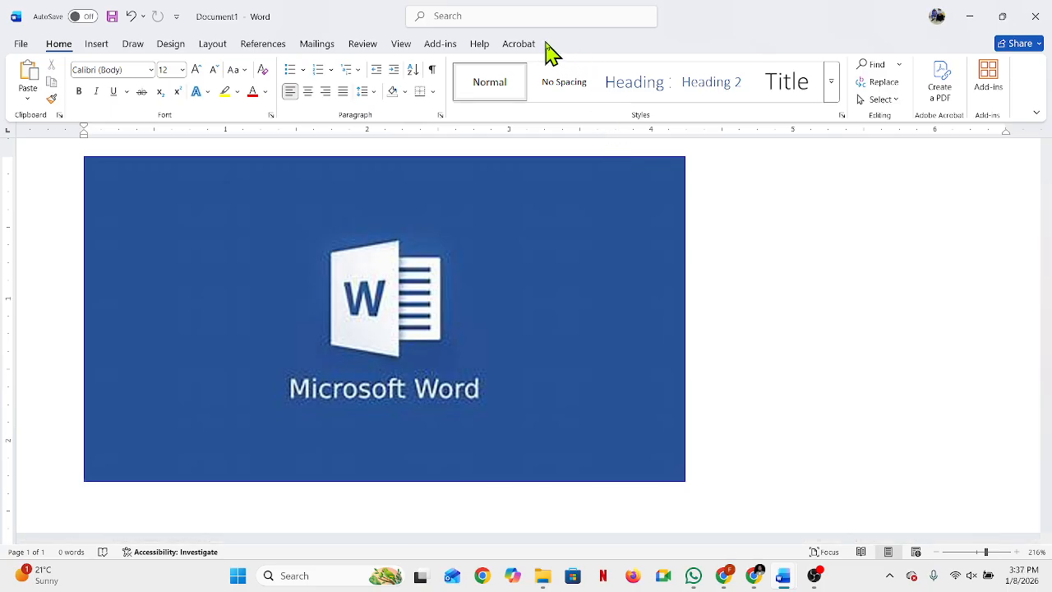
Step: Set the Microsoft Word picture's text wrapping to In Front of Text
click(360, 255)
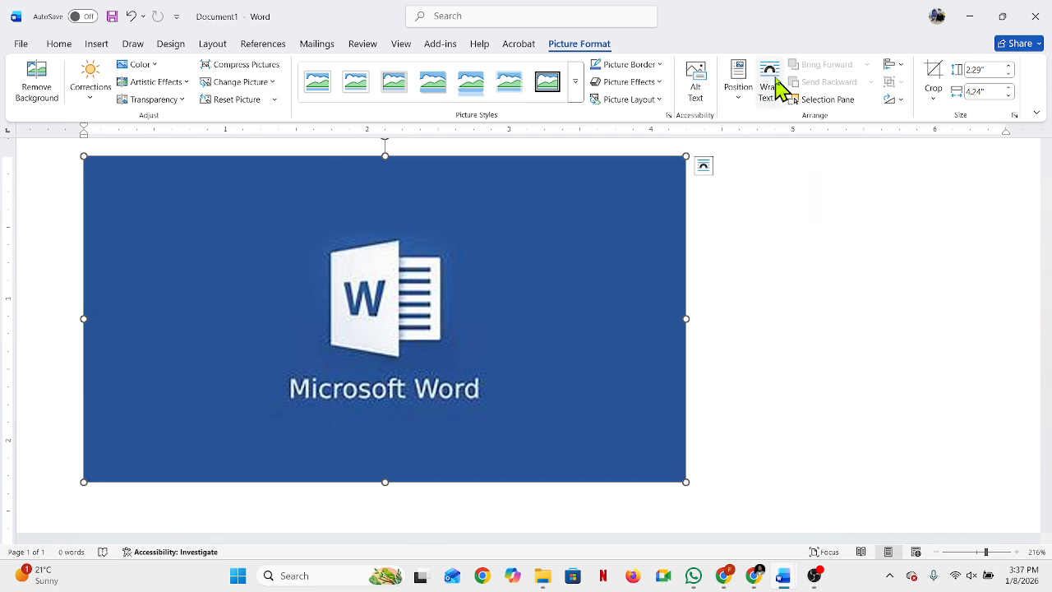
click(778, 87)
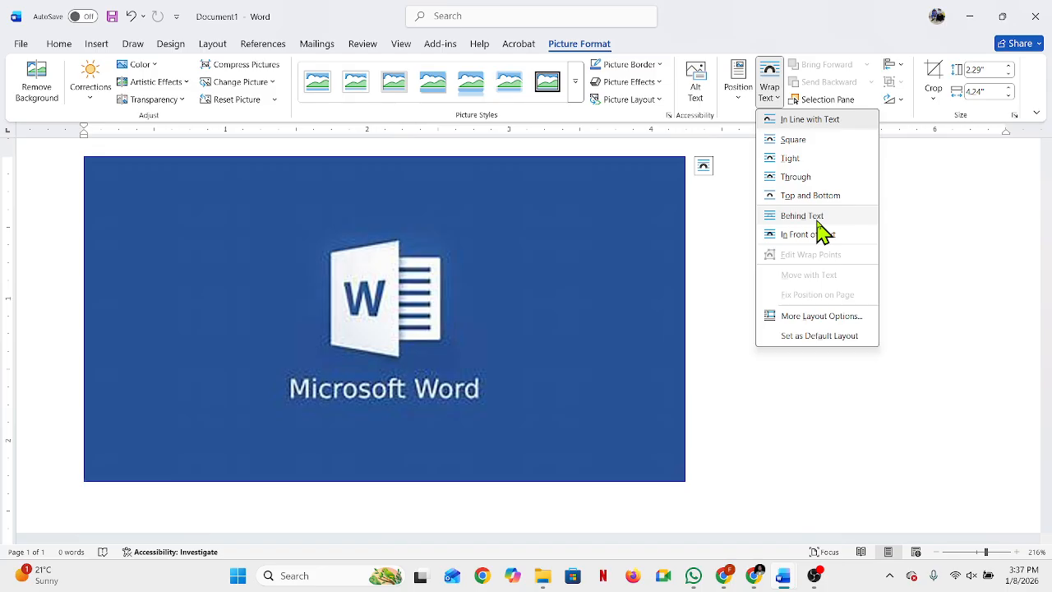
click(814, 234)
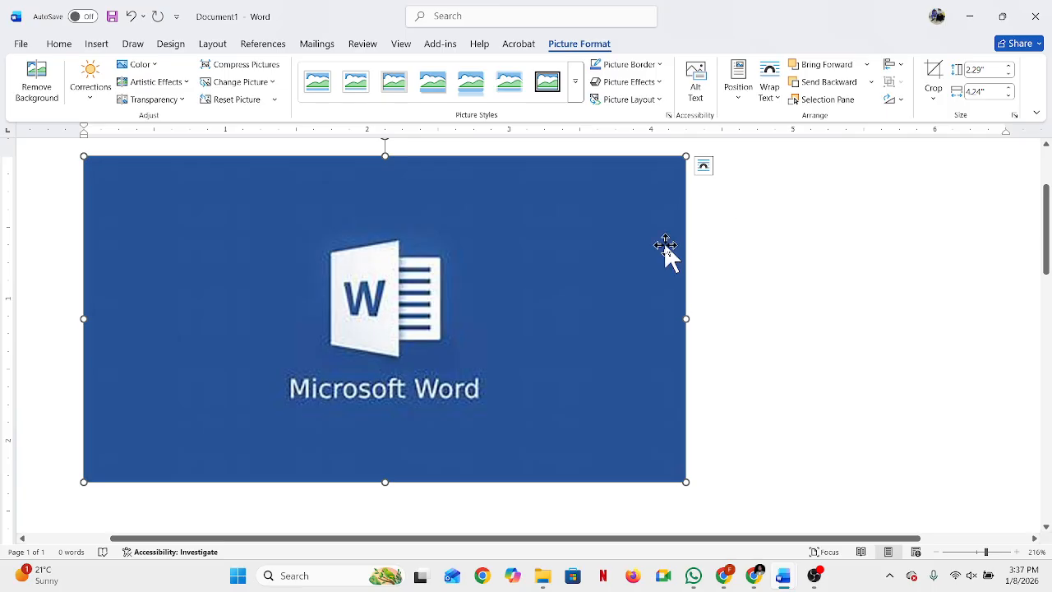
Step: Move the picture away from the left margin, shrink it to about 0.98" by 1.8" and reposition it higher on the page
drag(401, 270, 600, 276)
drag(425, 282, 468, 269)
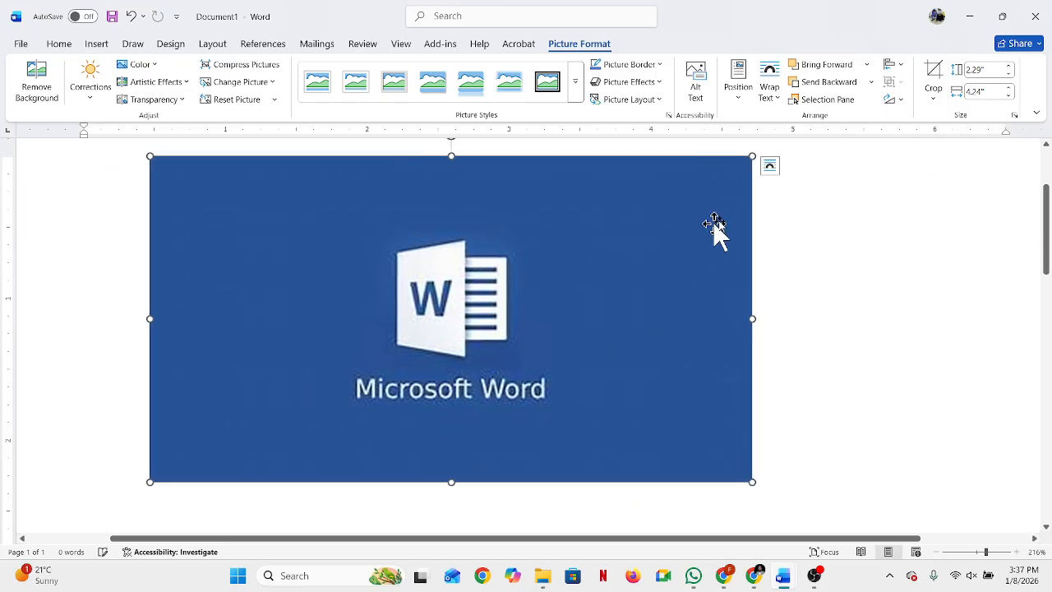
drag(754, 150, 182, 340)
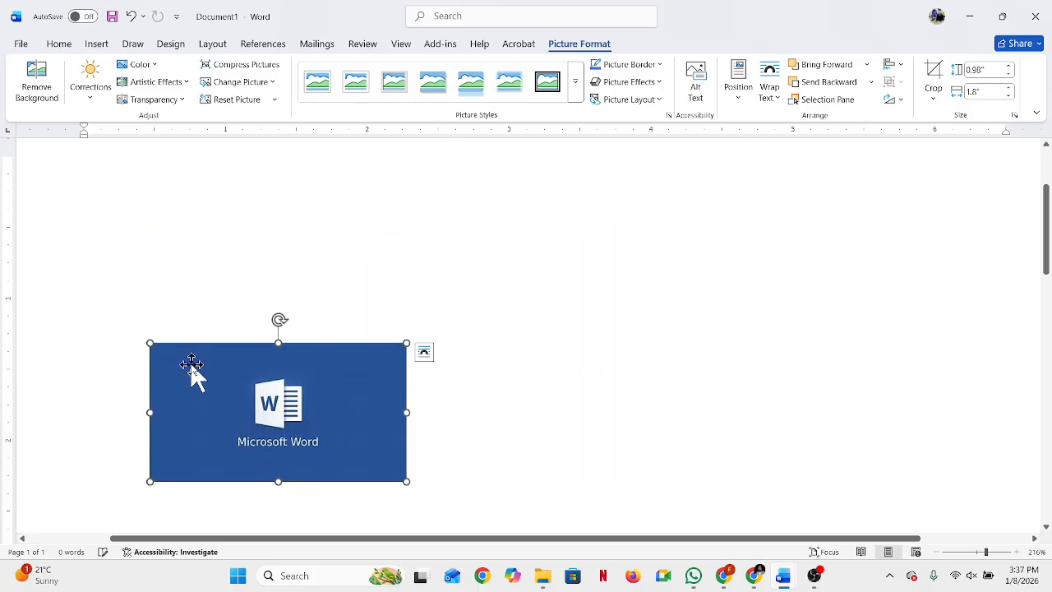
drag(274, 406, 360, 292)
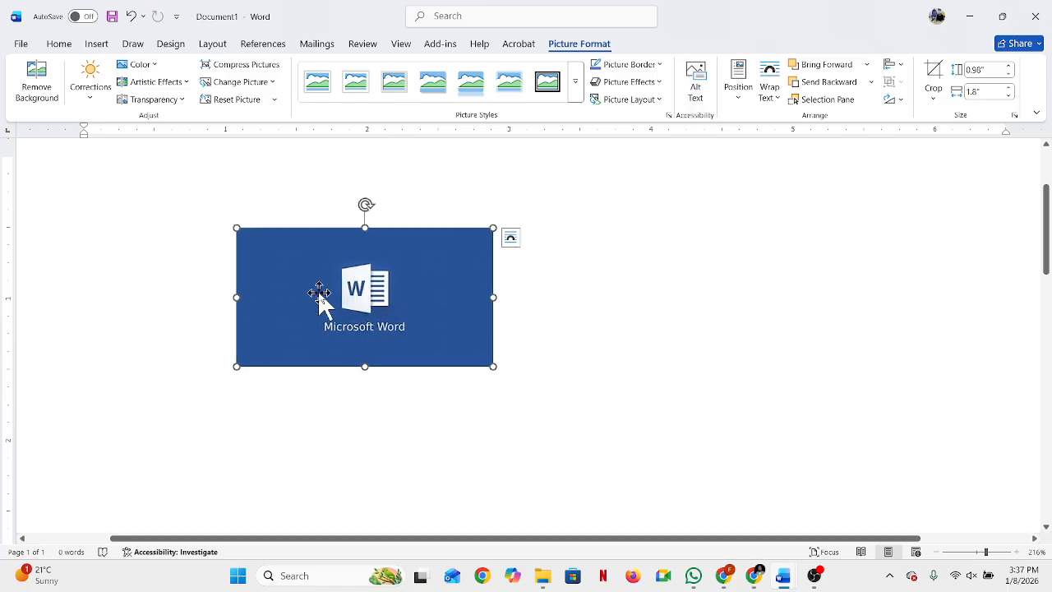
Step: Nudge the picture in small increments rightward across the page and back toward the left
key(Right)
key(Right)
key(Right)
key(Right)
key(Right)
key(Right)
key(Right)
key(Right)
key(Right)
key(Right)
key(Right)
key(Right)
key(Right)
key(Right)
key(Right)
key(Right)
key(Right)
key(Right)
key(Right)
key(Right)
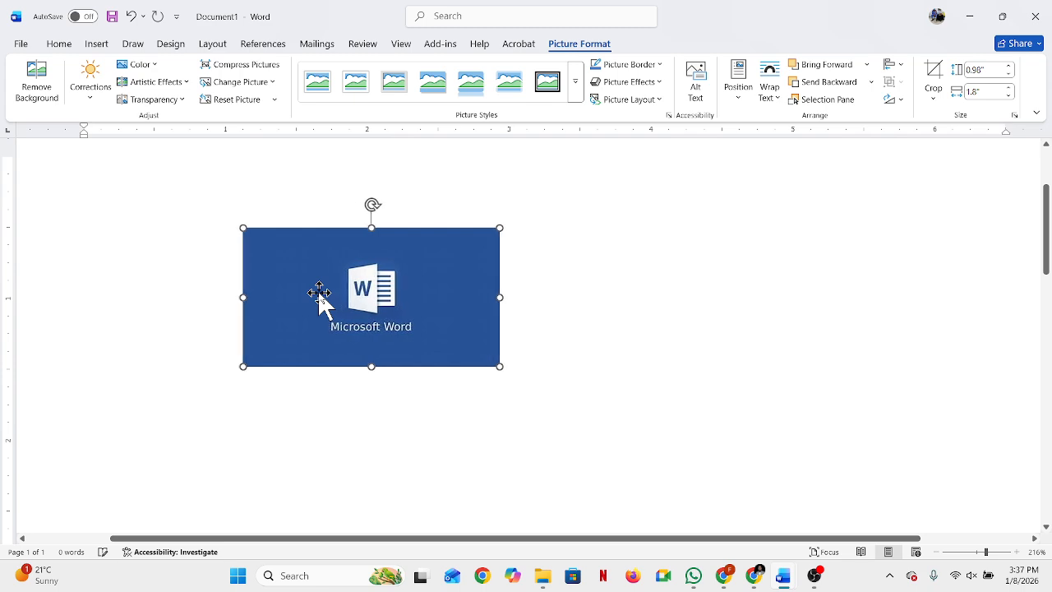
key(Right)
key(Right)
key(Right)
key(Right)
key(Right)
key(Right)
key(Right)
key(Right)
key(Right)
key(Right)
key(Right)
key(Right)
key(Right)
key(Right)
key(Right)
key(Right)
key(Right)
key(Right)
key(Right)
key(Right)
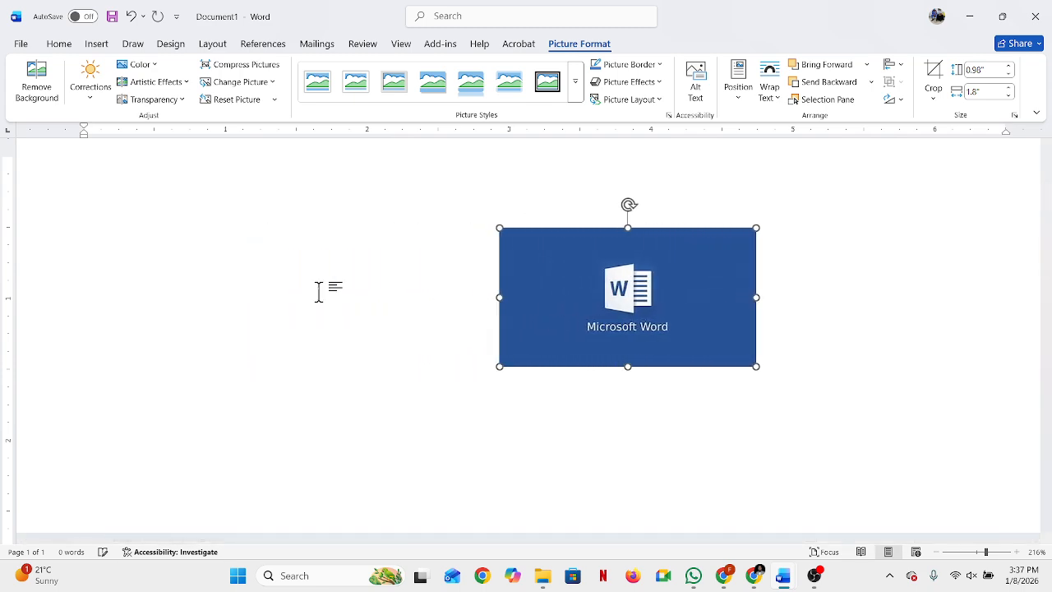
key(Left)
key(Left)
key(Left)
key(Left)
key(Left)
key(Left)
key(Left)
key(Left)
key(Left)
key(Left)
key(Left)
key(Left)
key(Left)
key(Left)
key(Left)
key(Left)
key(Left)
key(Left)
key(Left)
key(Left)
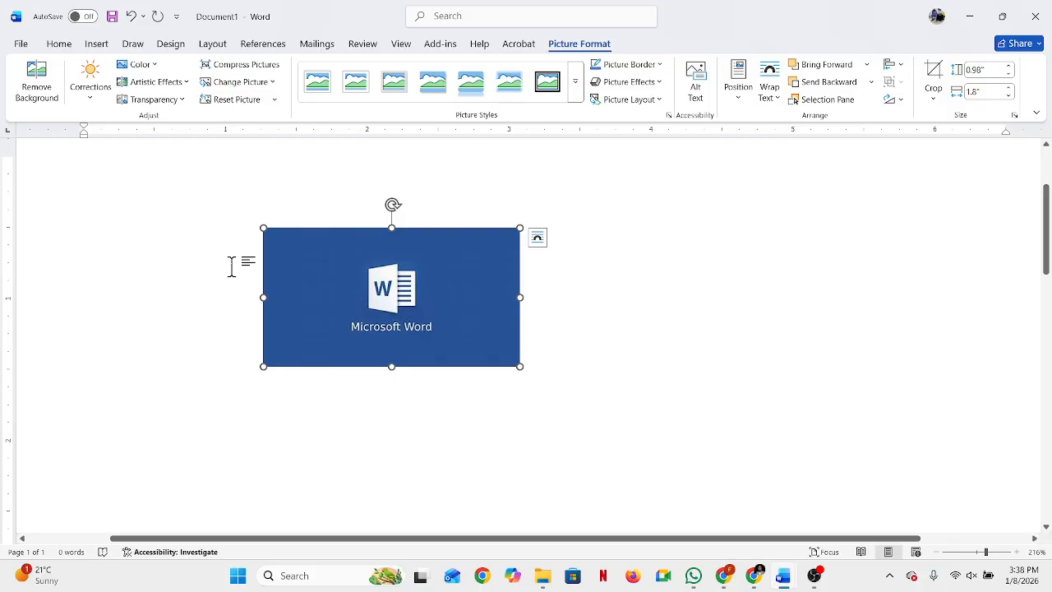
Step: Move the picture into the page's top margin area, shrink it to about 0.47" by 0.87" and deselect it
drag(321, 325, 264, 298)
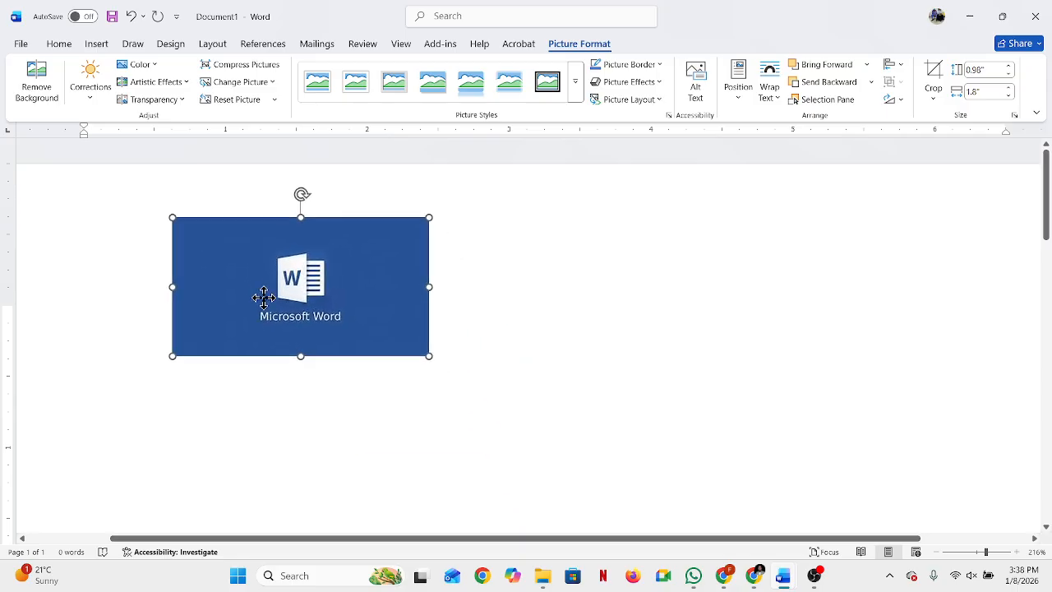
drag(429, 219, 208, 234)
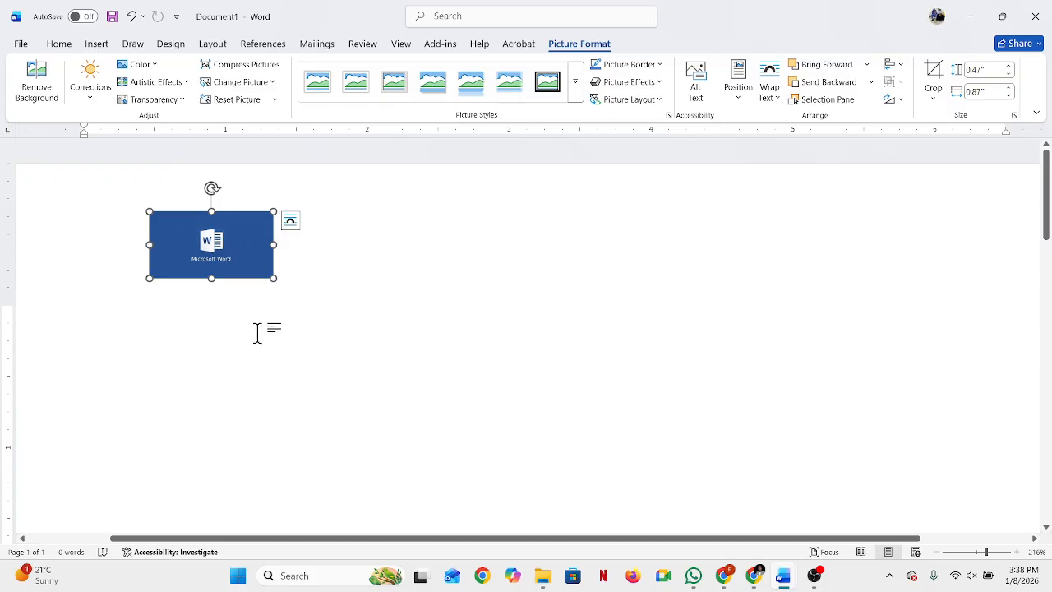
click(362, 359)
Step: Delete the small Microsoft Word picture from the page
click(207, 229)
key(Delete)
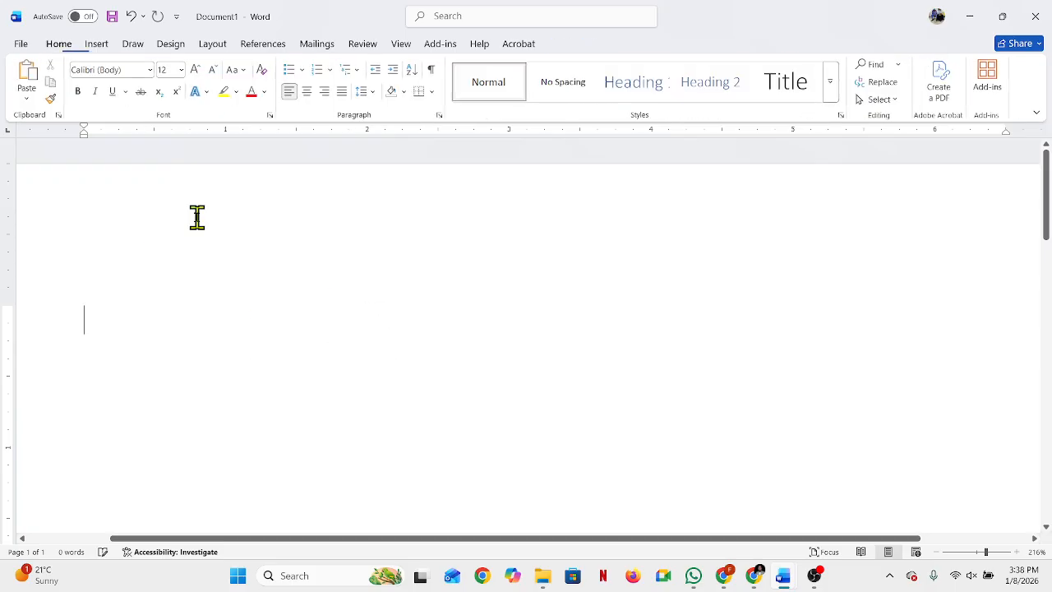
Step: Insert the vidiq_thumbnail_3 picture from this device's Downloads folder
click(99, 47)
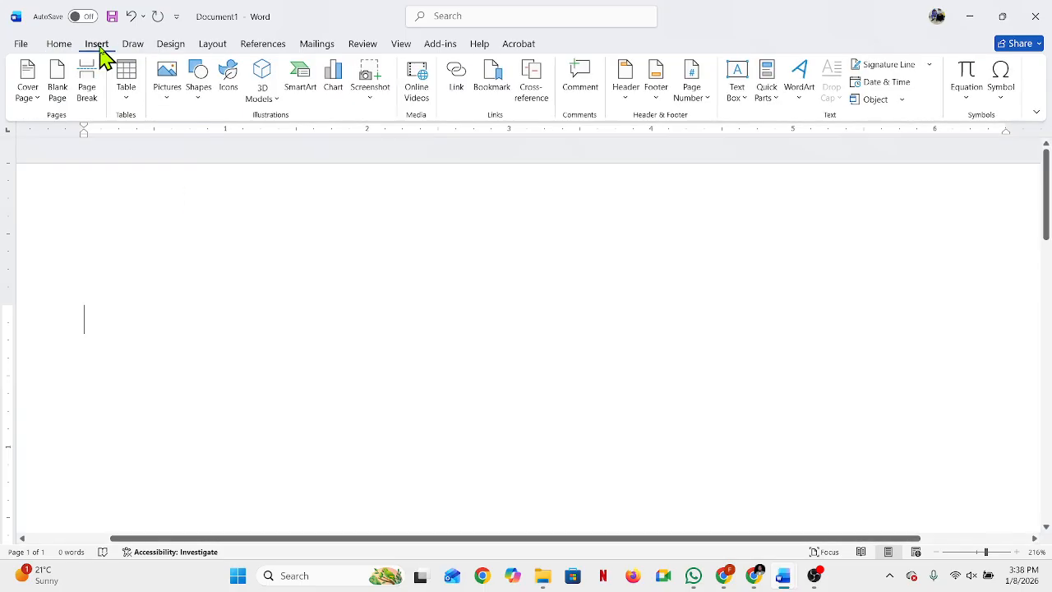
click(167, 80)
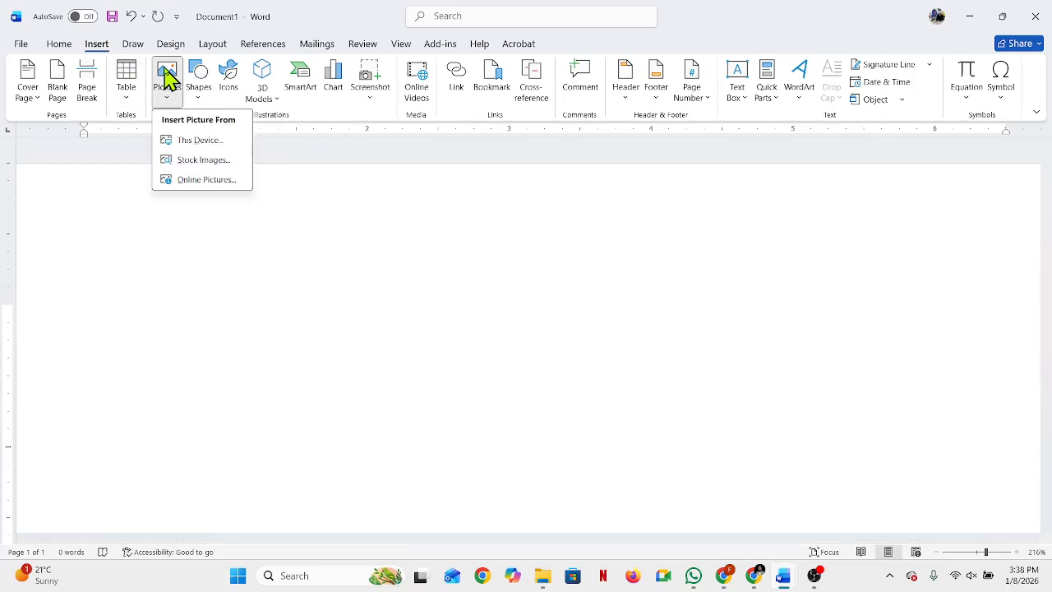
click(200, 141)
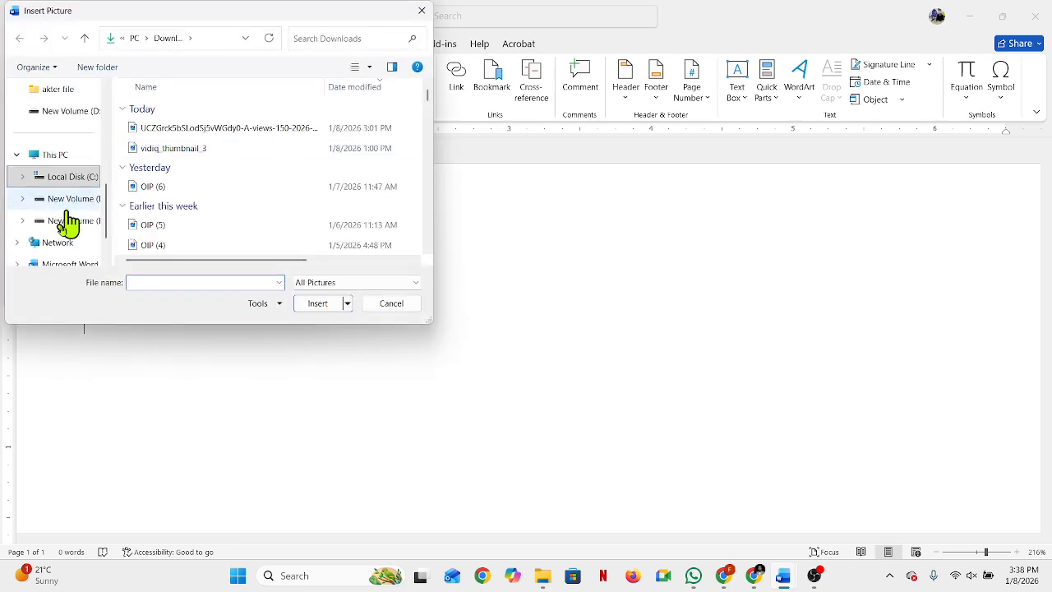
scroll(91, 217, up, 5)
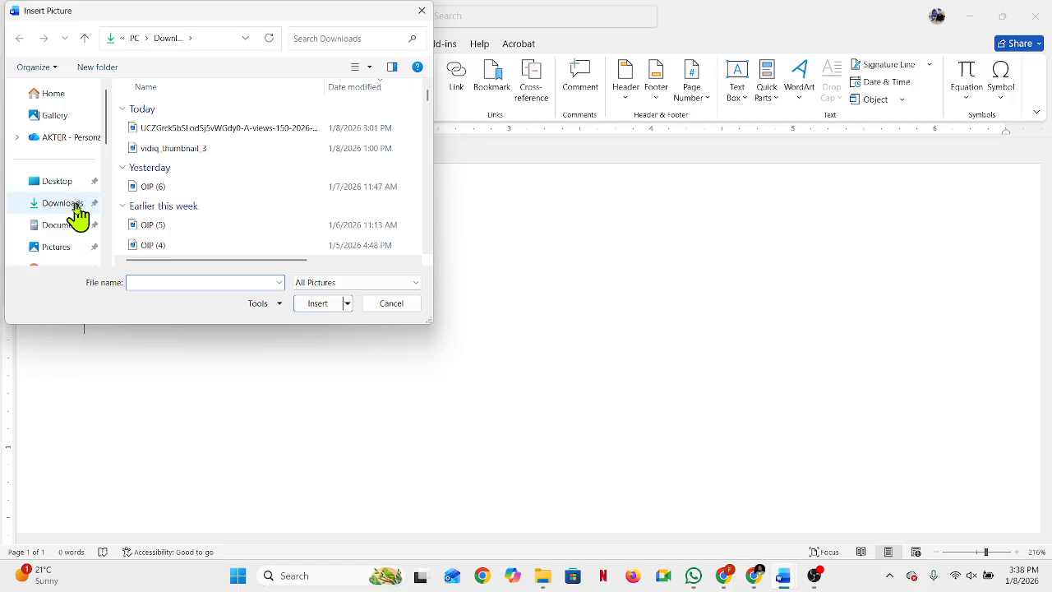
click(71, 211)
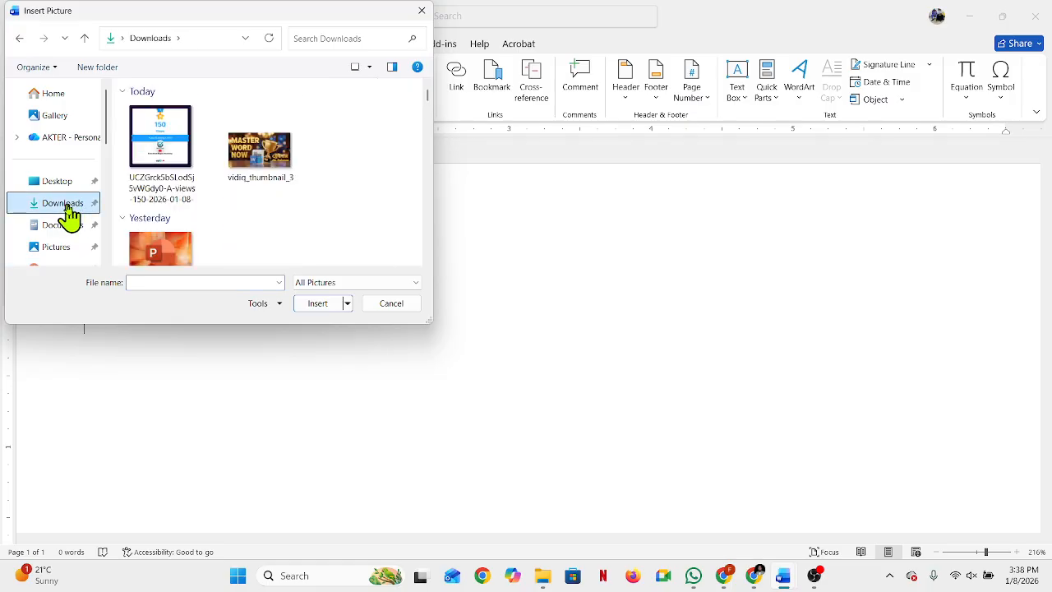
click(270, 154)
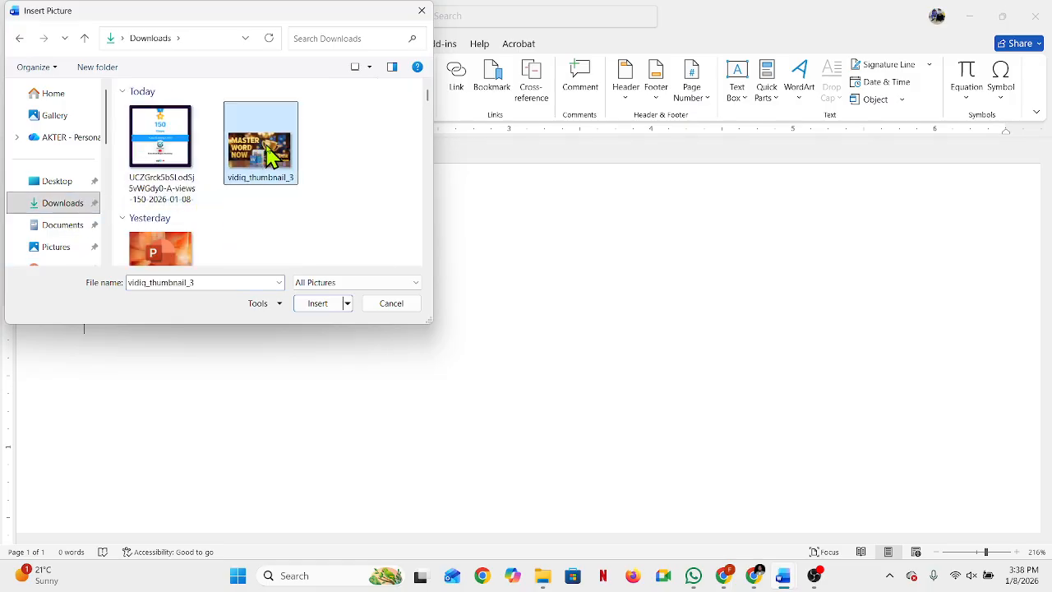
click(319, 303)
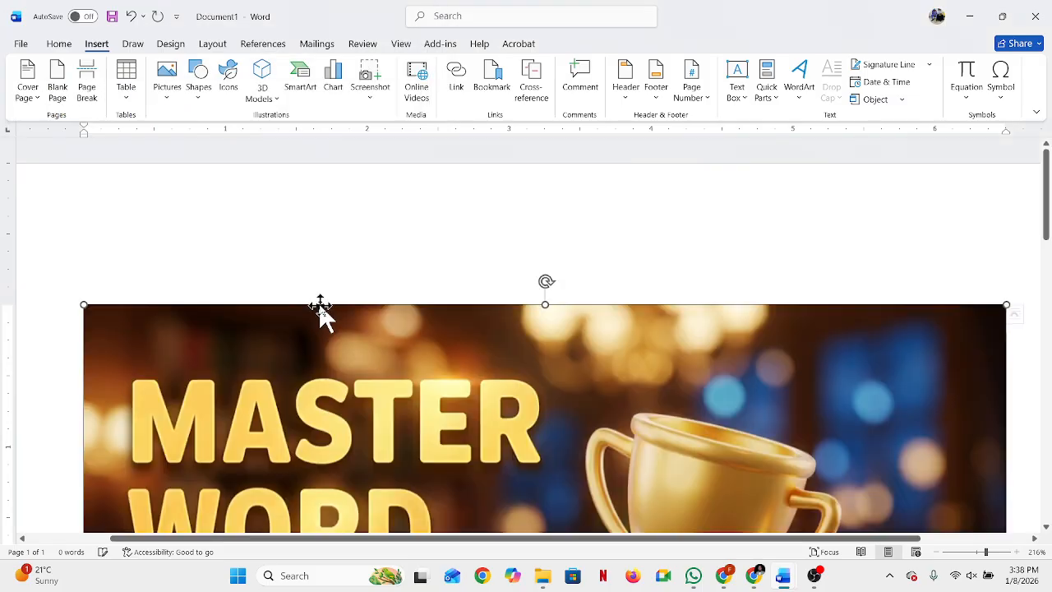
Step: Try to move the newly inserted picture around the page while it is still in line with the text
scroll(400, 294, down, 6)
scroll(398, 289, up, 5)
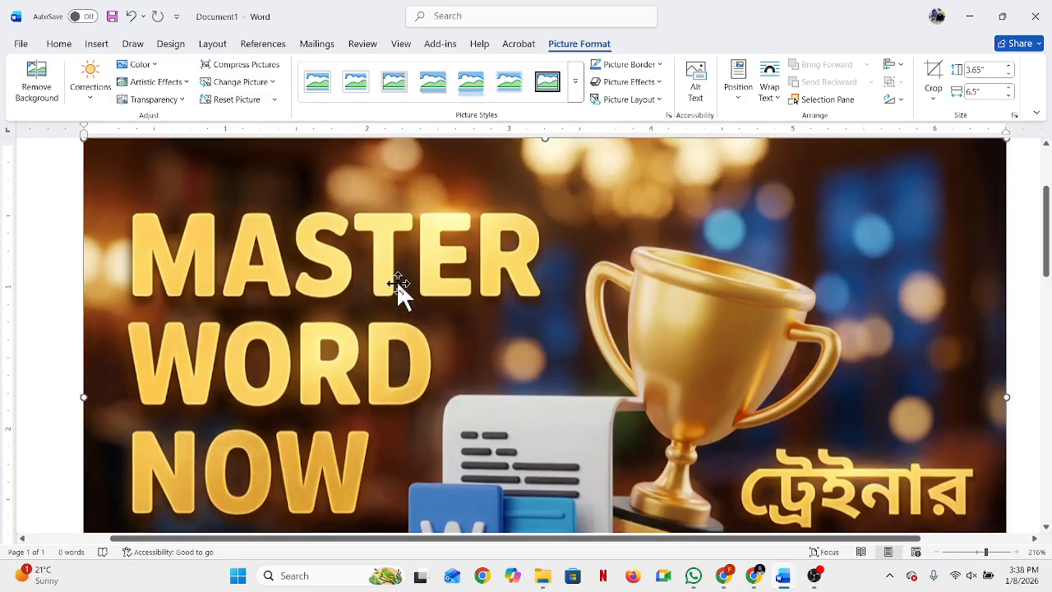
scroll(400, 294, down, 5)
scroll(392, 286, up, 6)
drag(469, 364, 430, 175)
drag(384, 405, 350, 194)
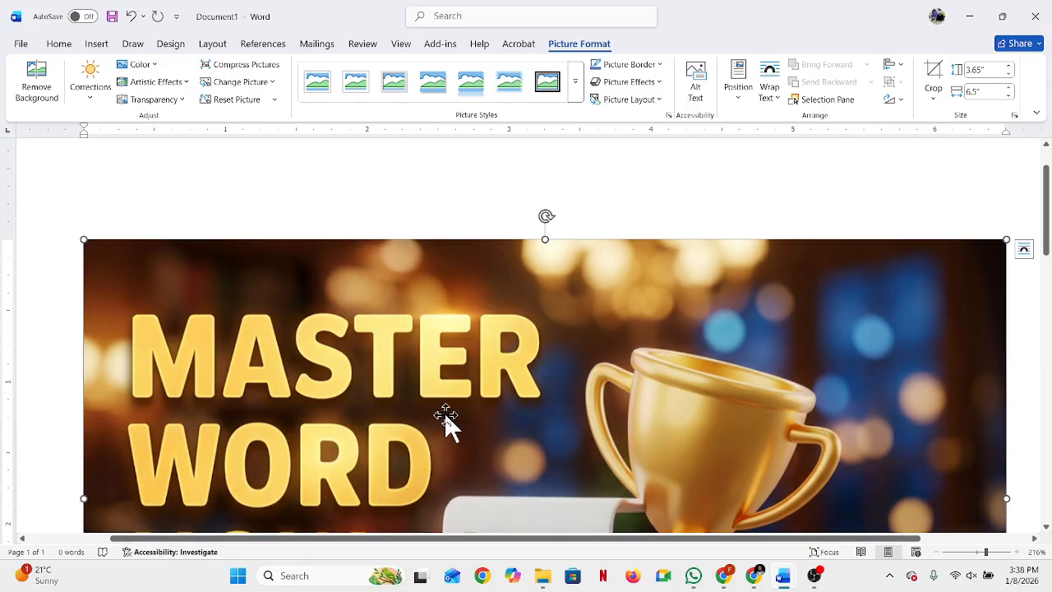
drag(469, 453, 430, 201)
drag(494, 479, 460, 181)
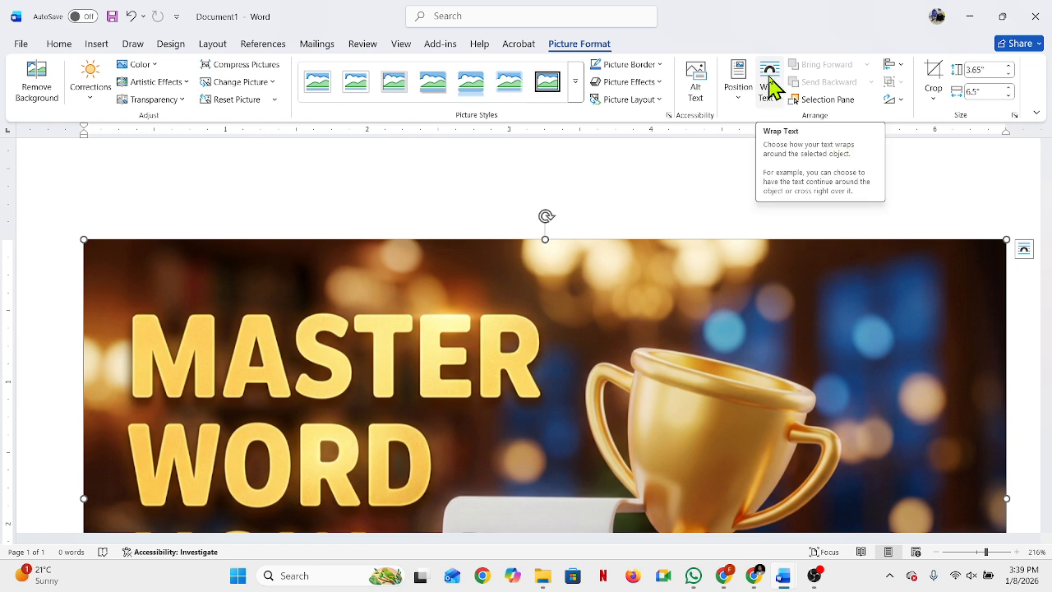
Step: Set the inserted thumbnail picture's text wrapping to Behind Text
right_click(517, 296)
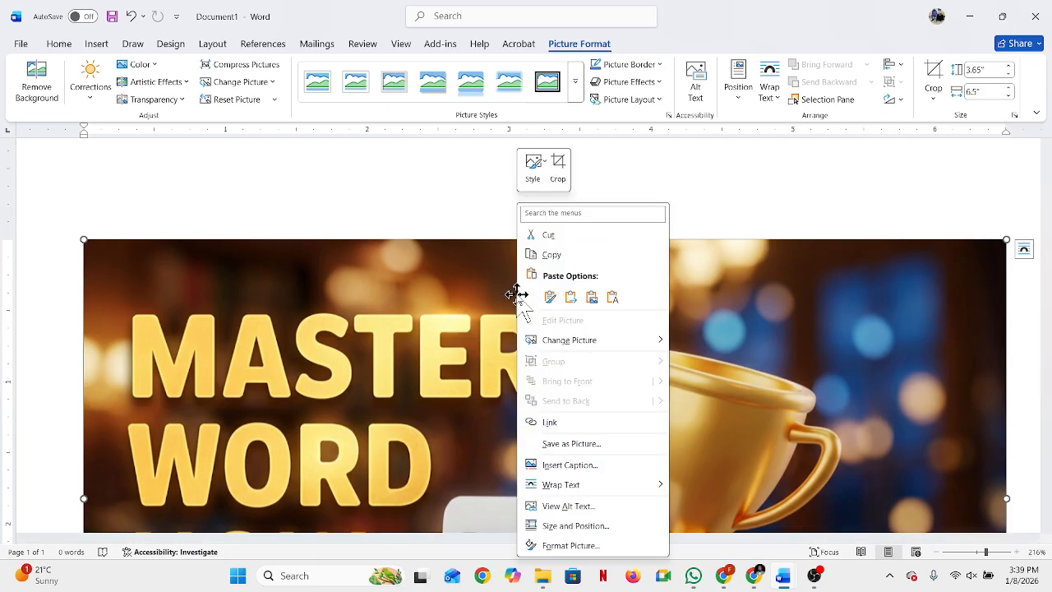
mouse_move(555, 492)
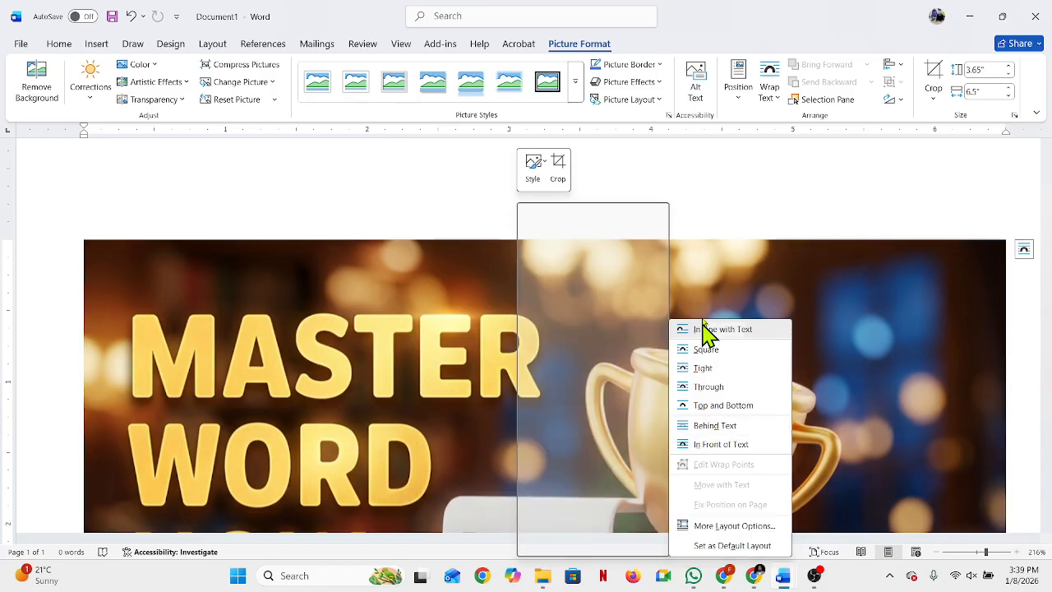
click(724, 188)
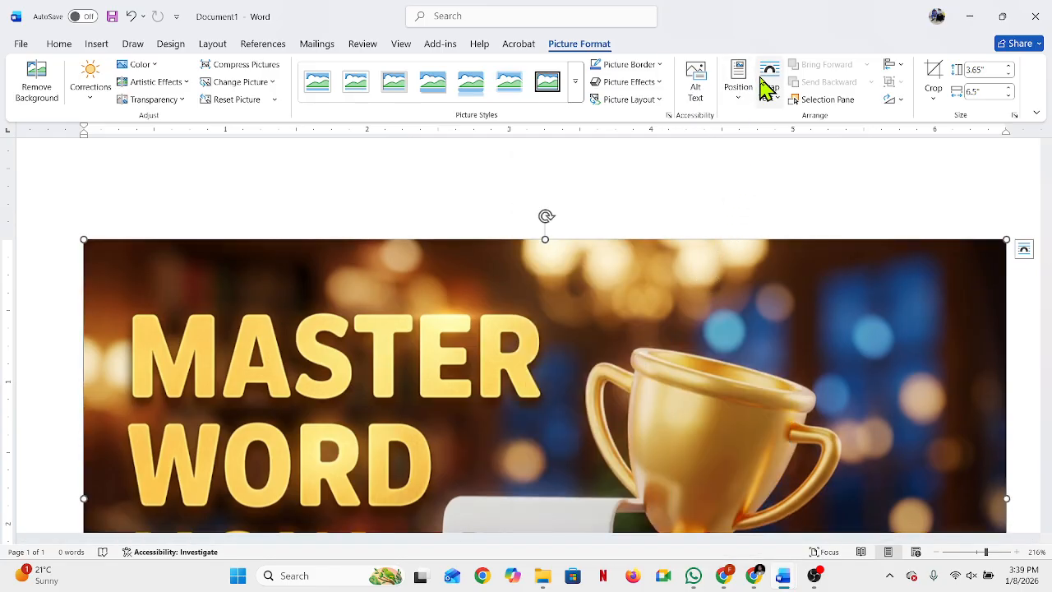
click(766, 87)
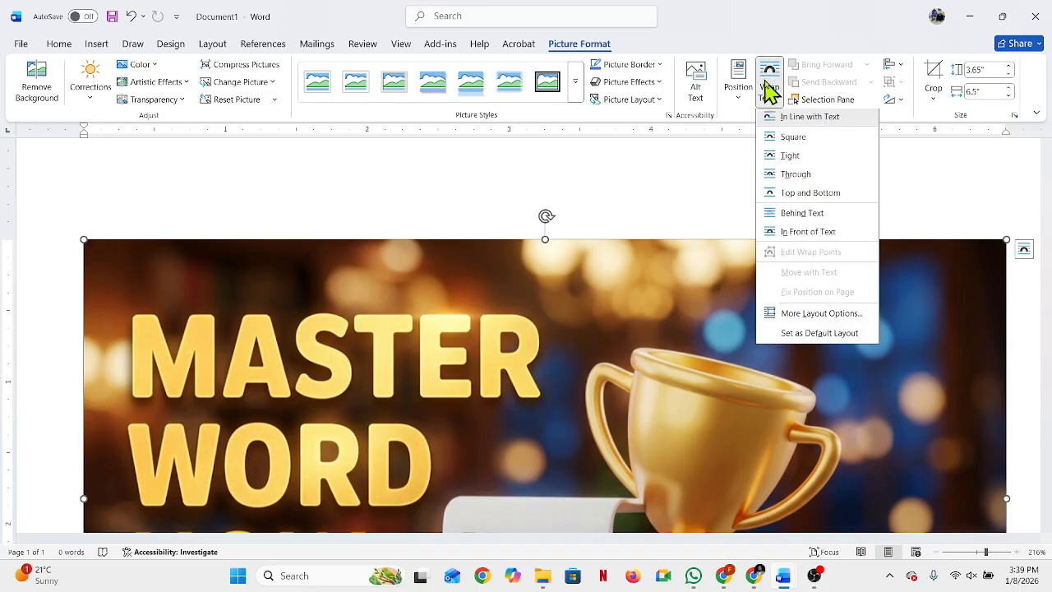
click(814, 216)
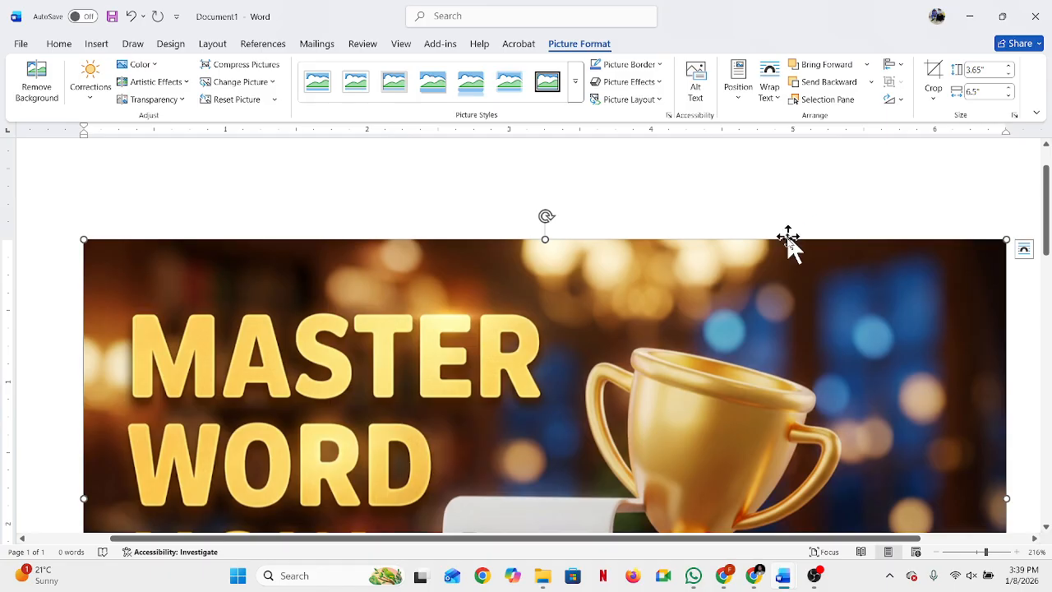
Step: Shrink the picture to about 0.92" by 1.63", move it to the middle of the page's width and deselect it
drag(801, 312, 707, 301)
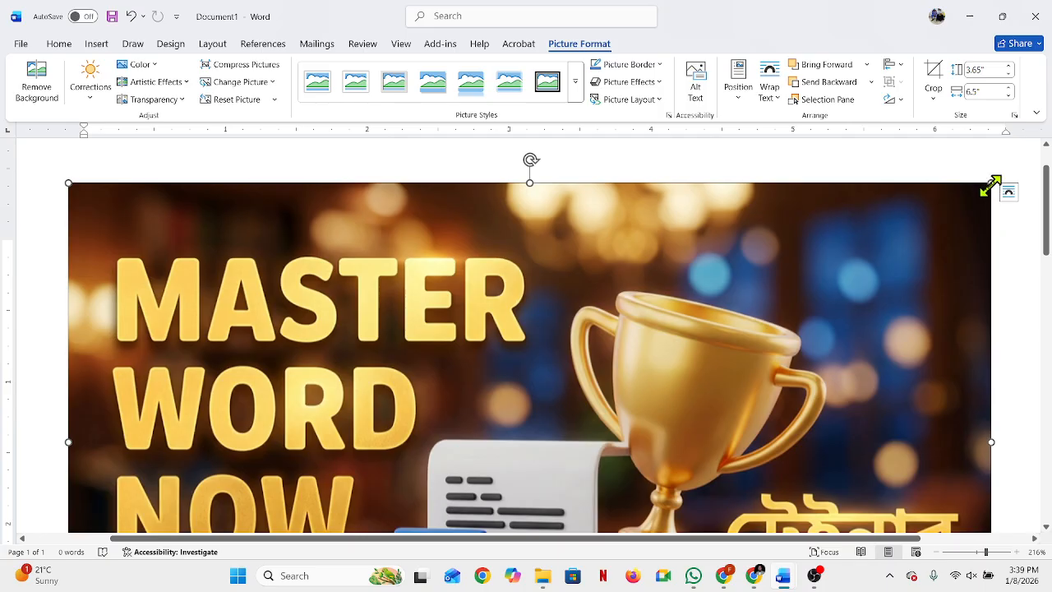
drag(992, 182, 378, 512)
scroll(378, 411, down, 5)
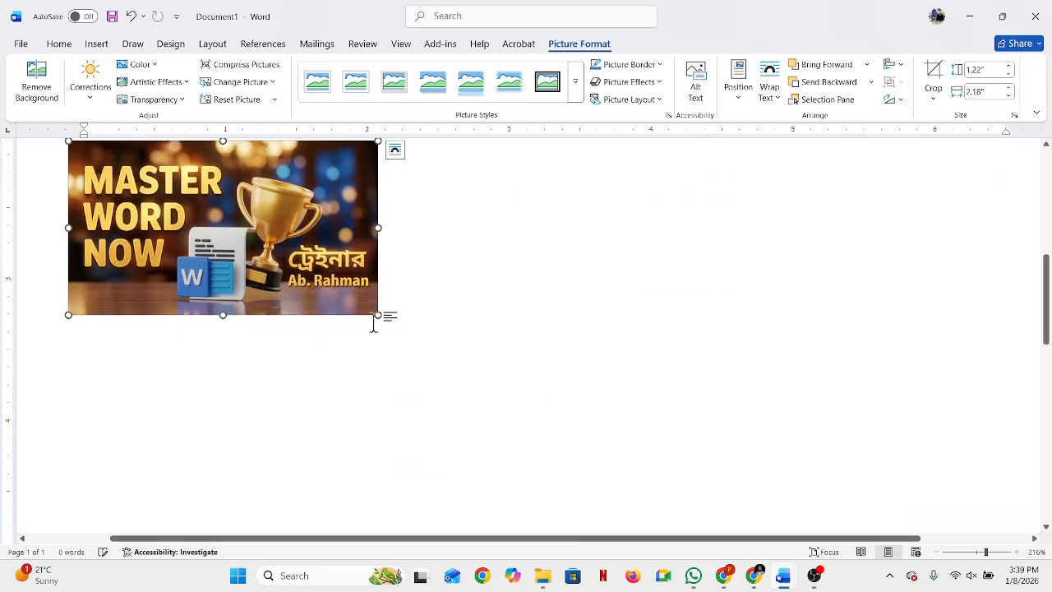
drag(381, 143, 301, 195)
drag(207, 247, 528, 272)
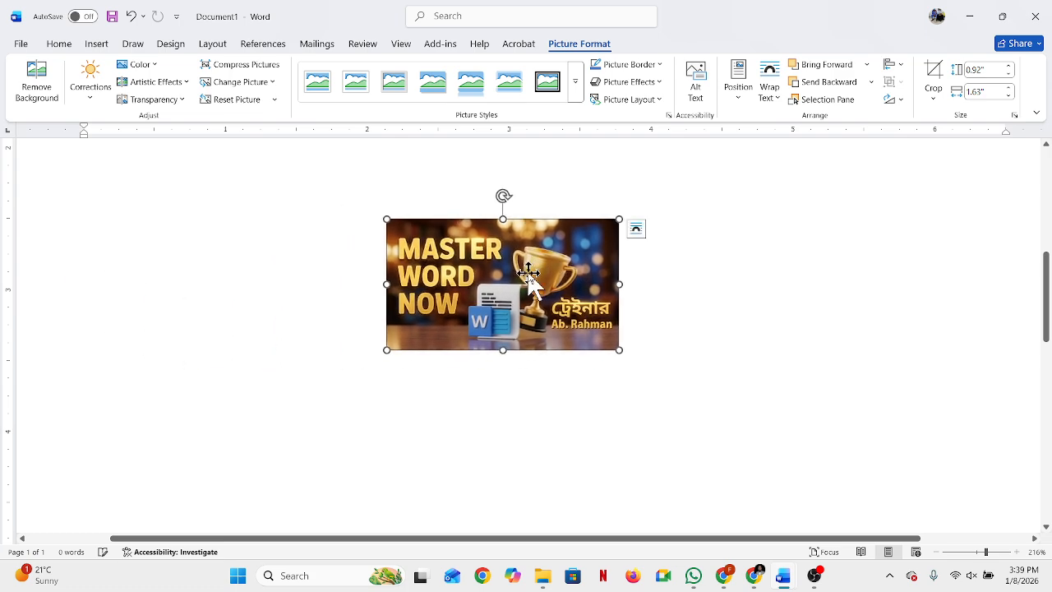
click(764, 291)
Step: Delete the thumbnail picture from the page
scroll(740, 295, down, 3)
scroll(526, 353, up, 3)
scroll(527, 355, down, 2)
click(464, 423)
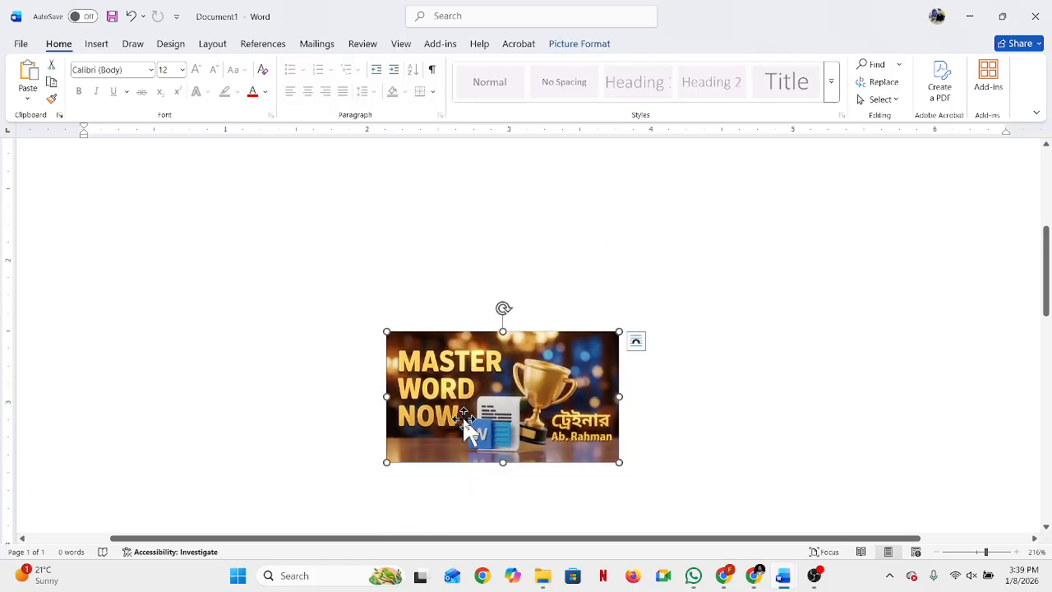
key(Delete)
scroll(438, 411, up, 3)
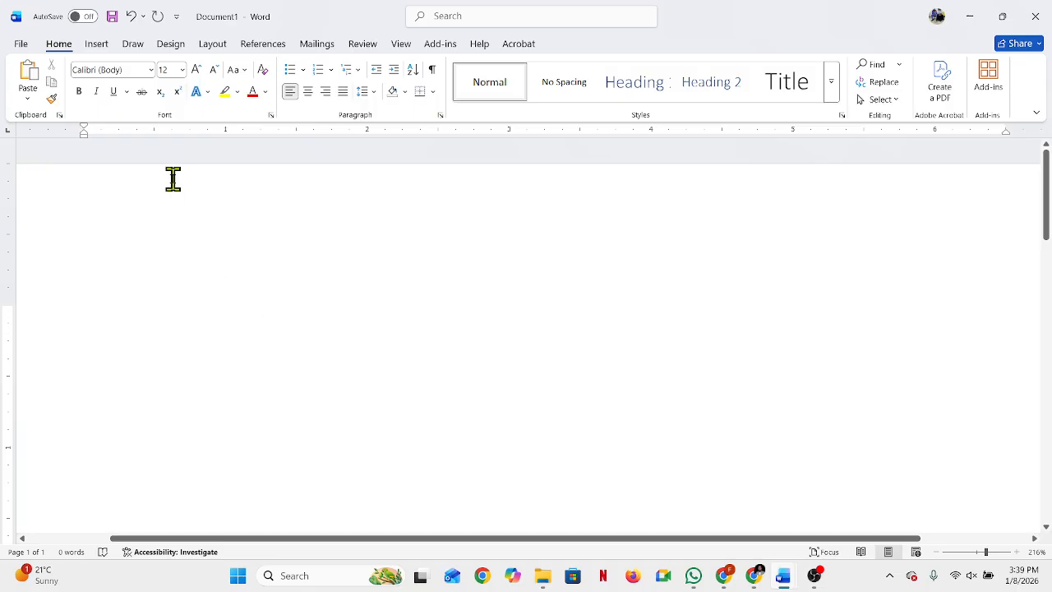
Step: Draw a flowchart horizontal cylinder shape about 1.12" high and 1.41" wide near the upper left of the page
click(96, 46)
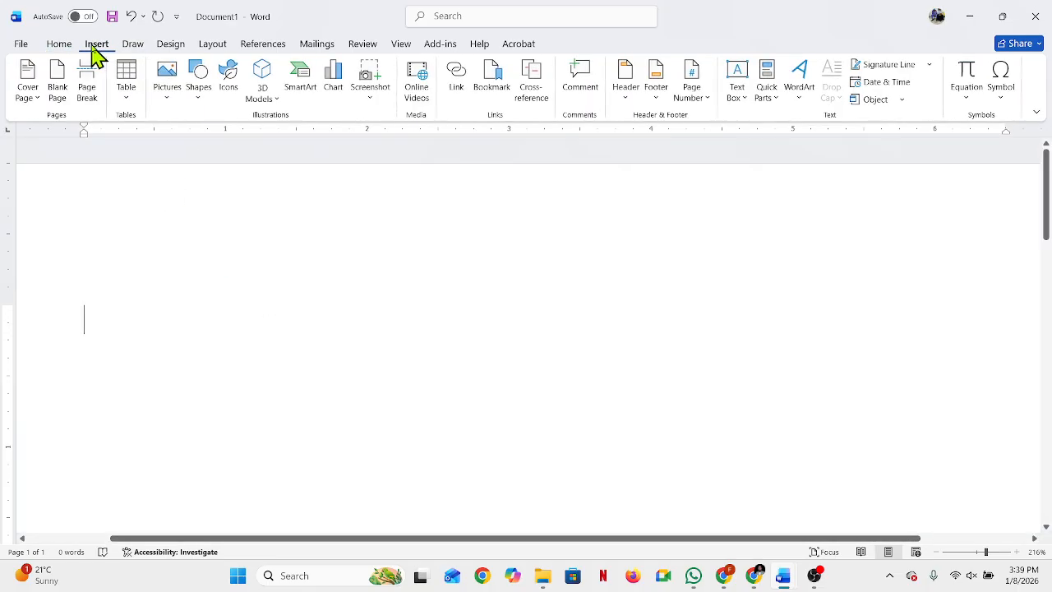
click(200, 89)
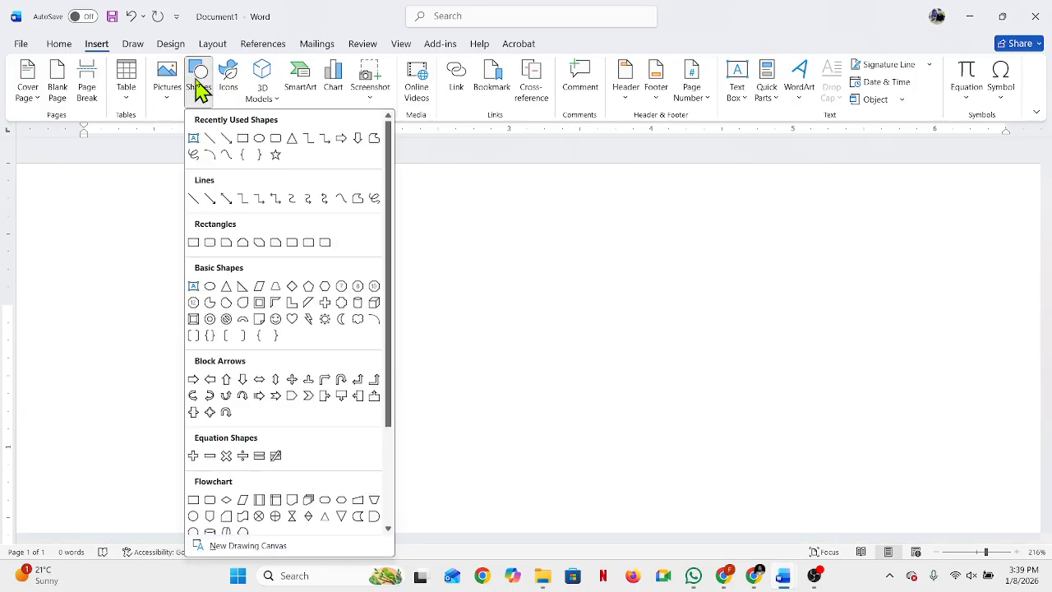
scroll(238, 275, down, 3)
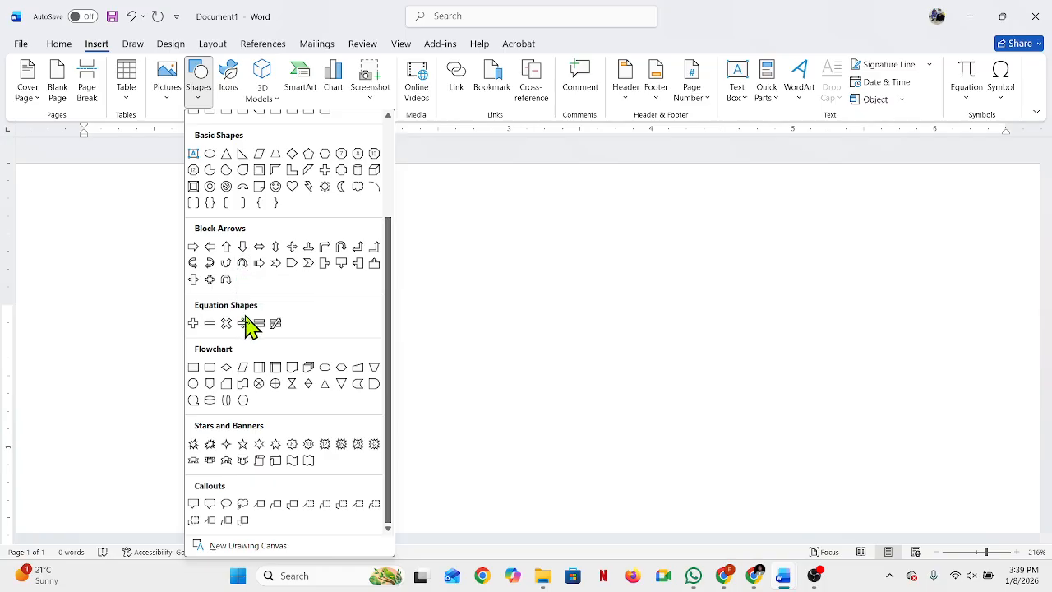
scroll(250, 325, up, 2)
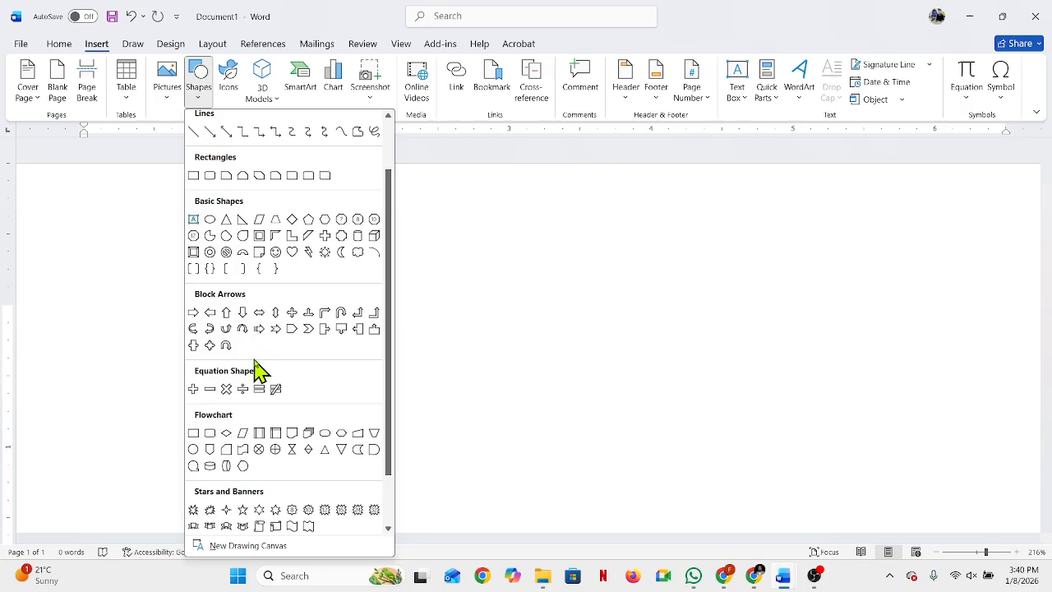
click(226, 465)
drag(197, 272, 395, 434)
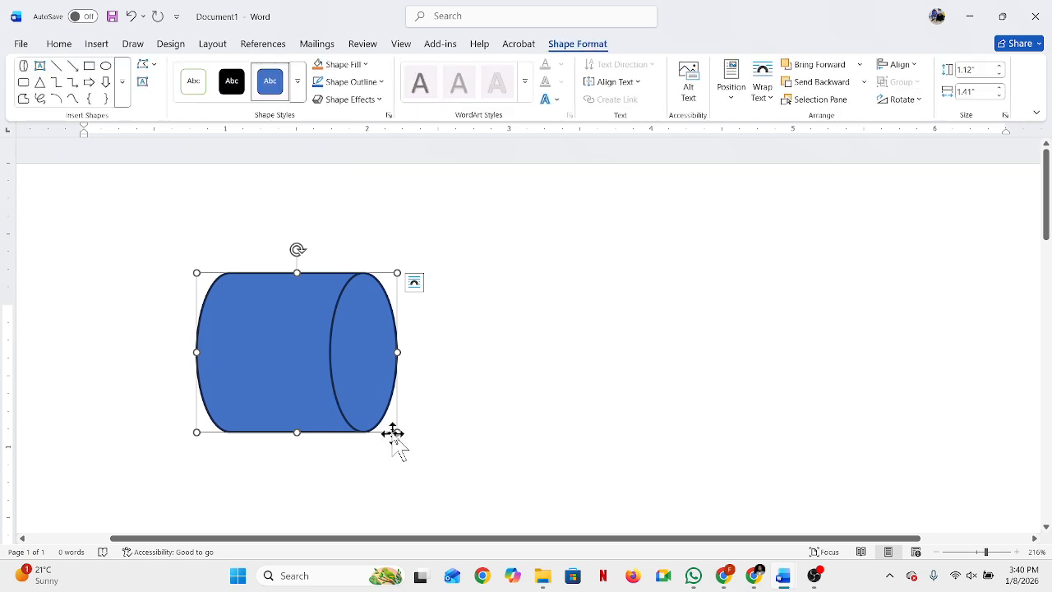
click(639, 299)
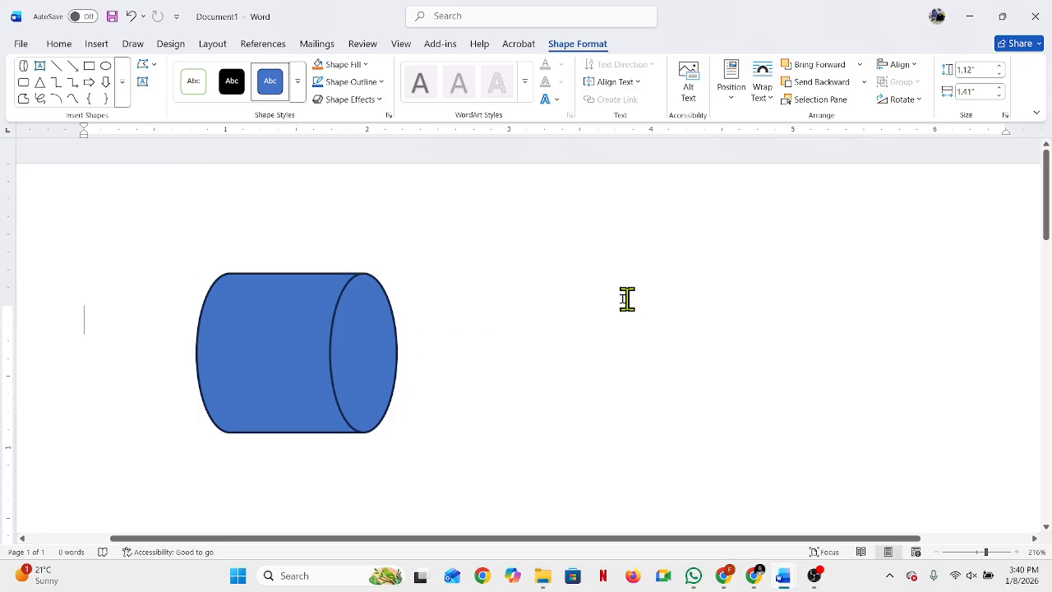
click(254, 337)
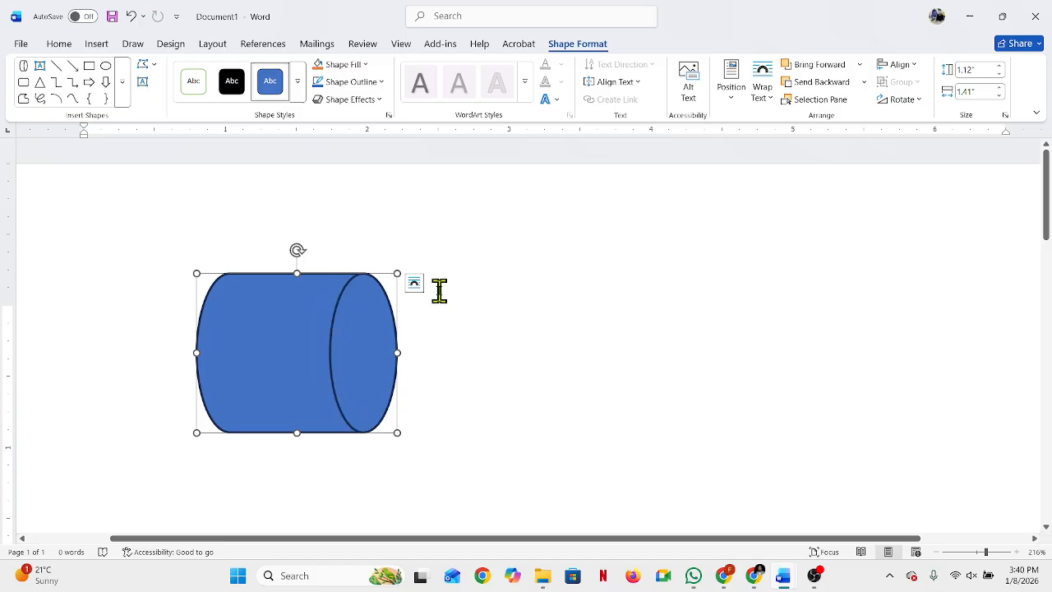
click(616, 315)
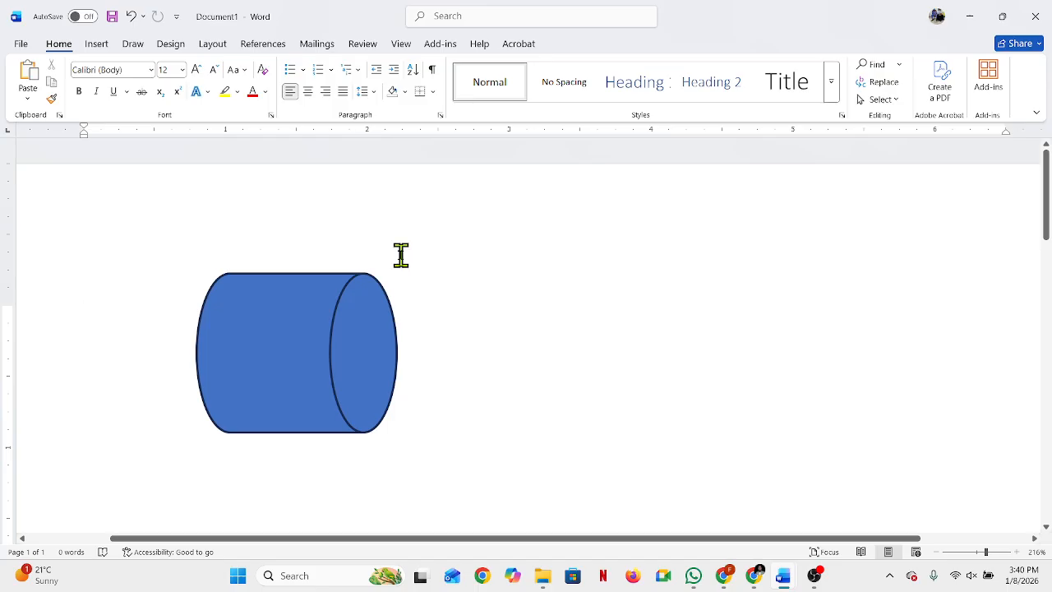
click(271, 306)
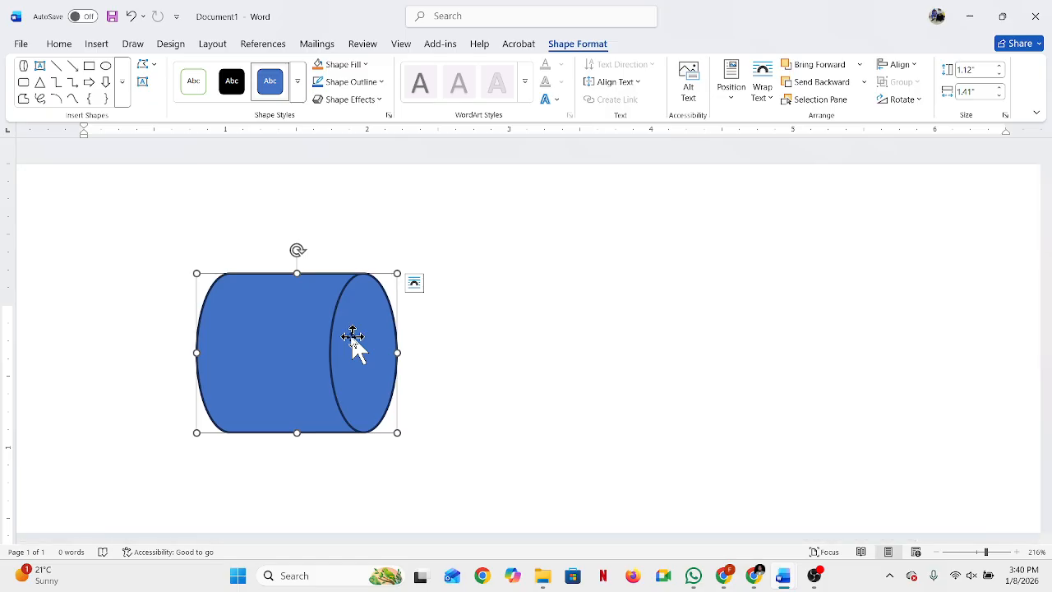
click(472, 361)
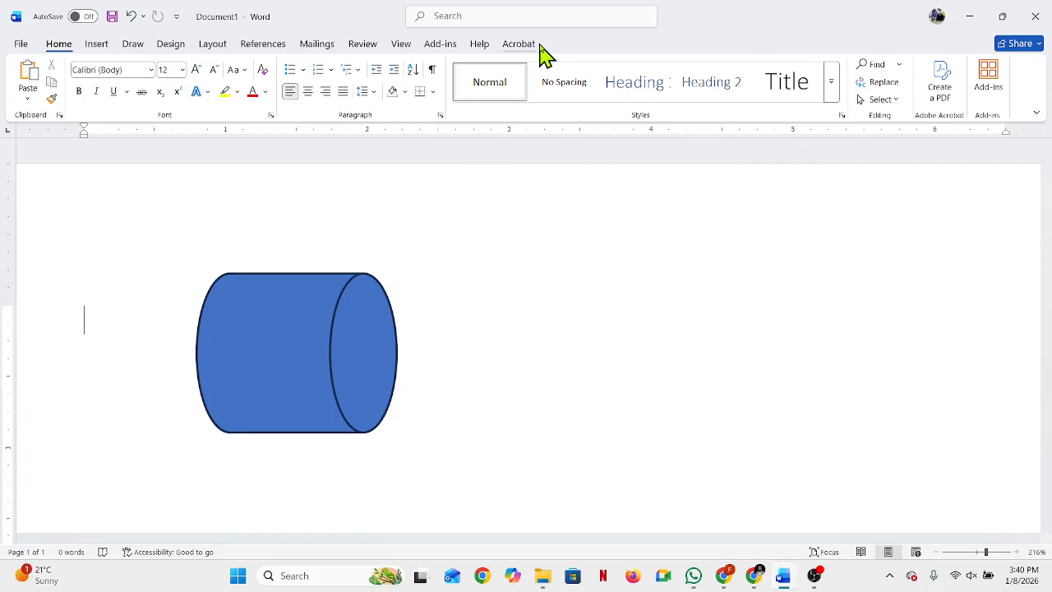
Step: Fill the cylinder shape with the Gold, Accent 4 theme color
click(339, 298)
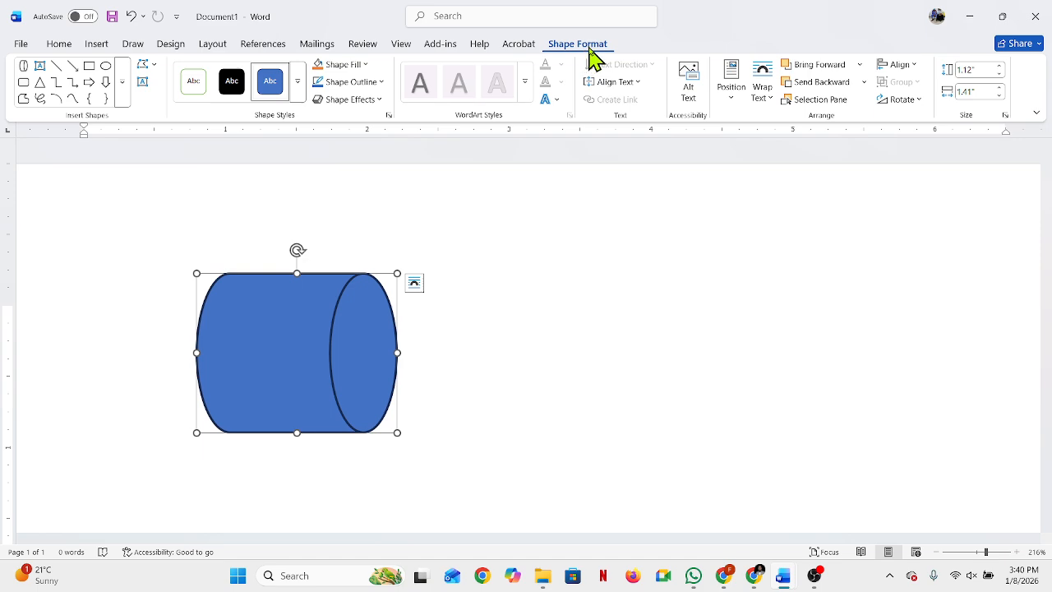
click(367, 67)
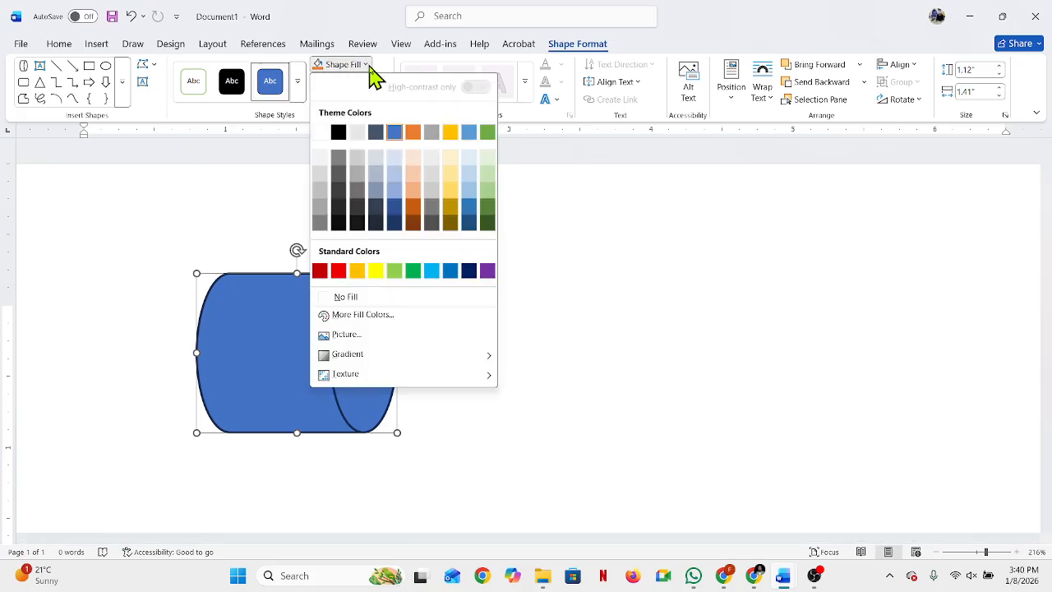
click(450, 134)
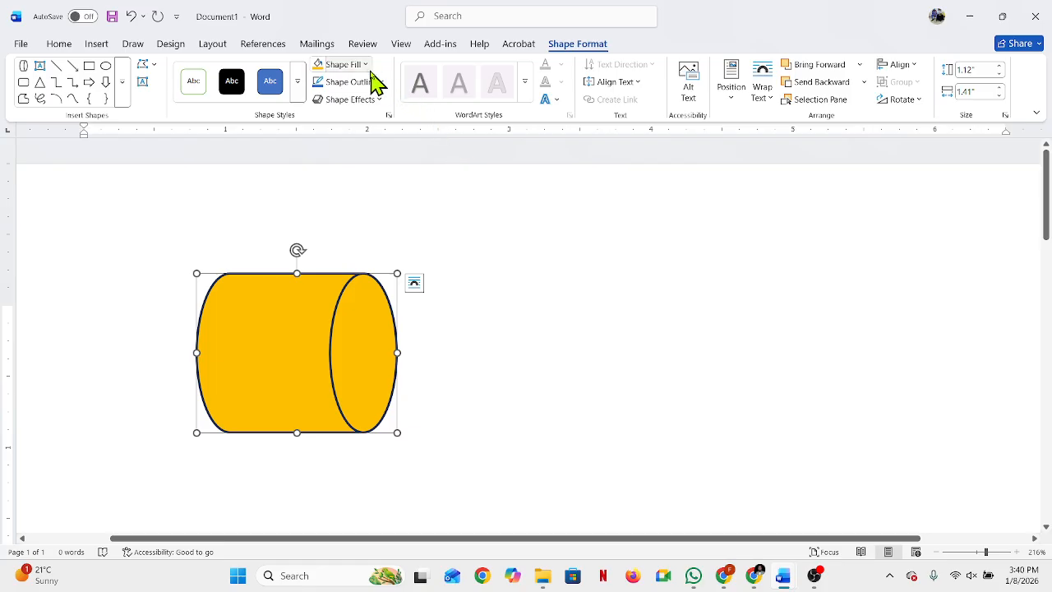
Step: Fill the cylinder shape with the vidiq_thumbnail_3 picture file from the Downloads folder
click(367, 66)
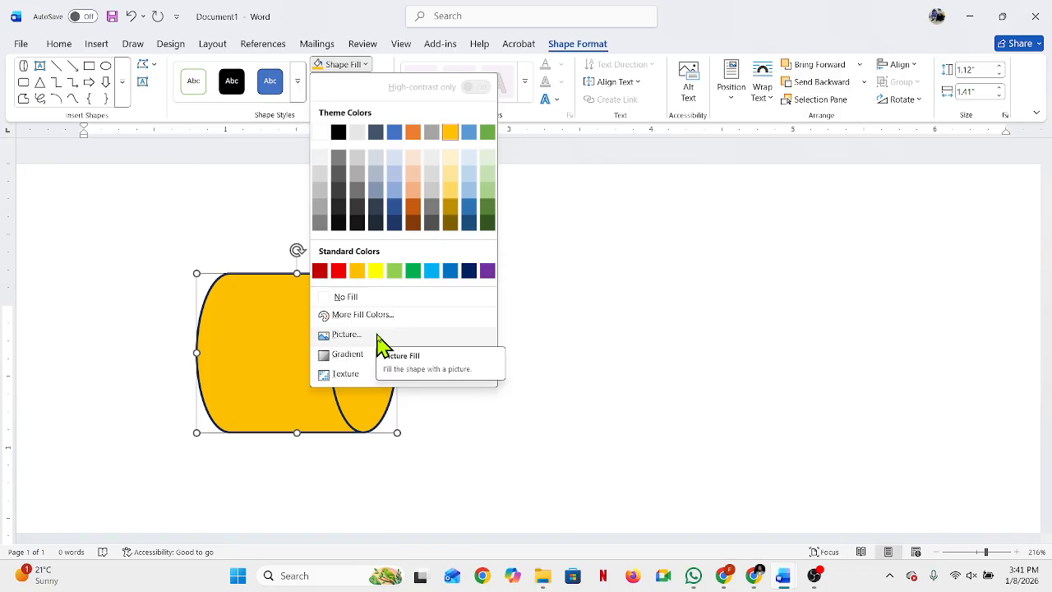
click(346, 335)
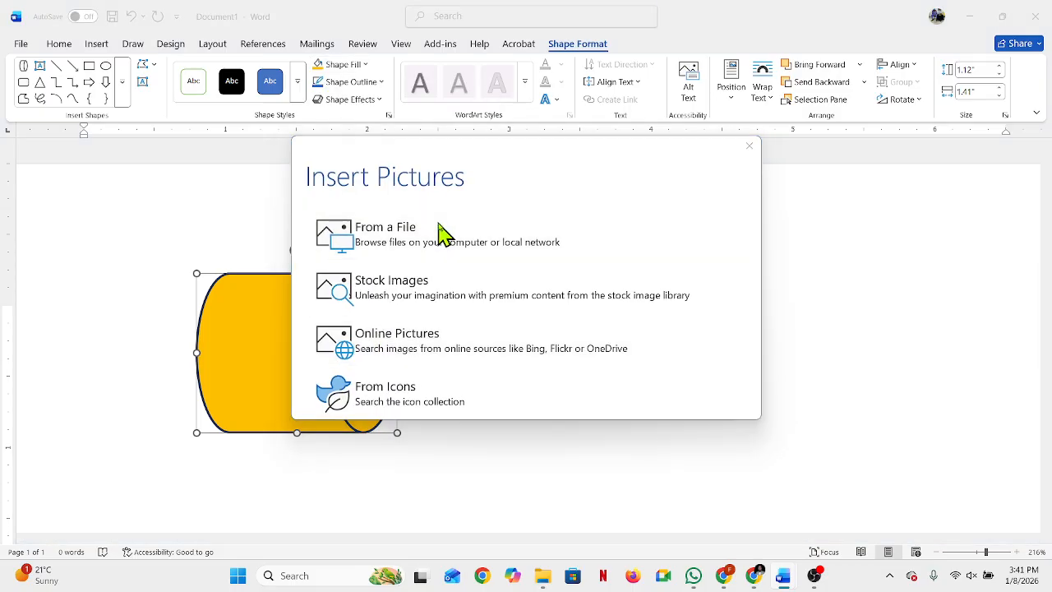
click(440, 232)
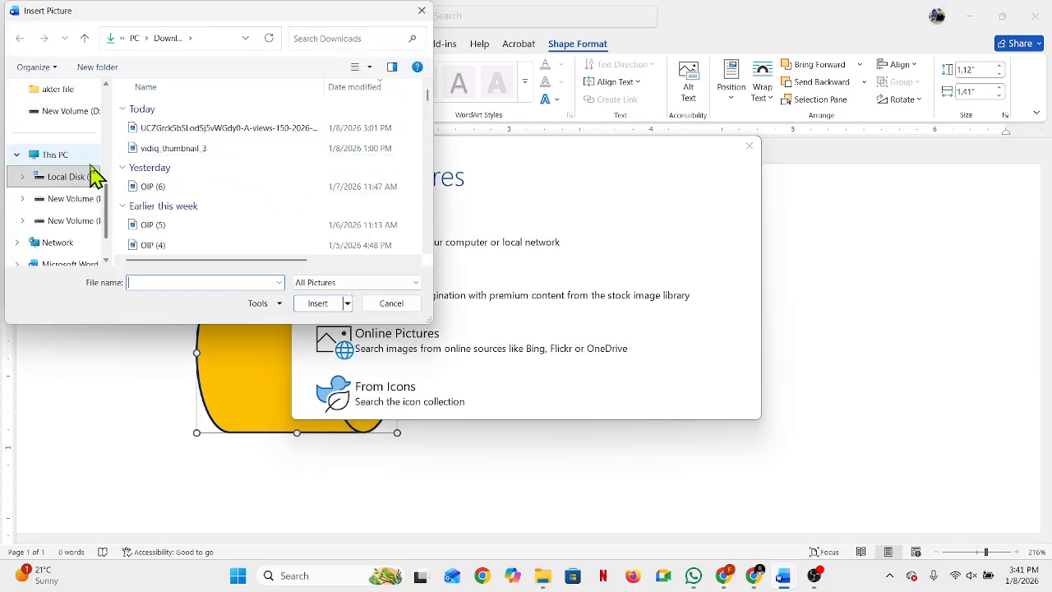
scroll(82, 190, up, 5)
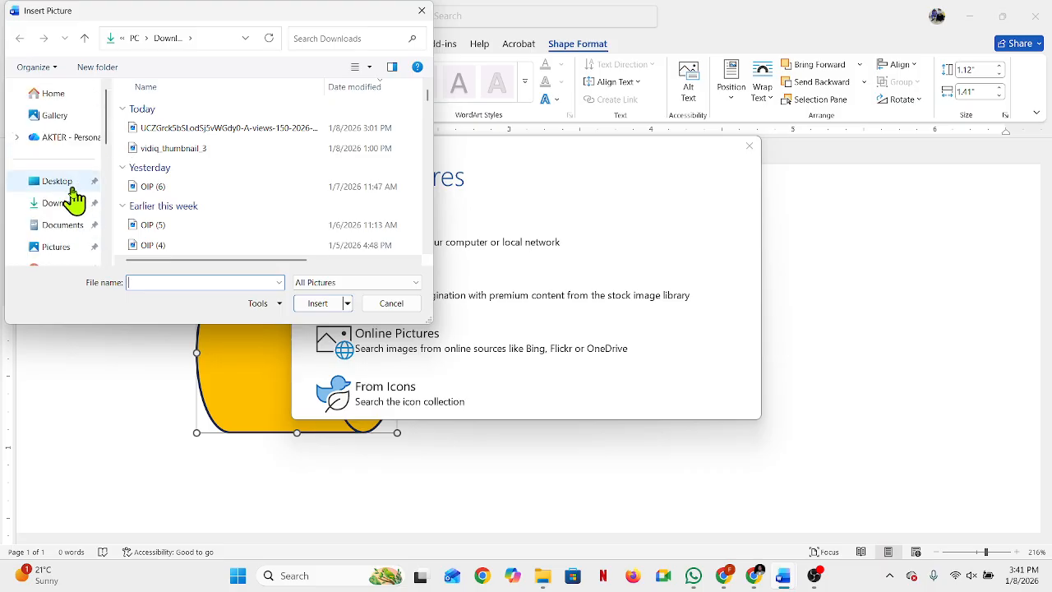
click(68, 206)
double_click(264, 152)
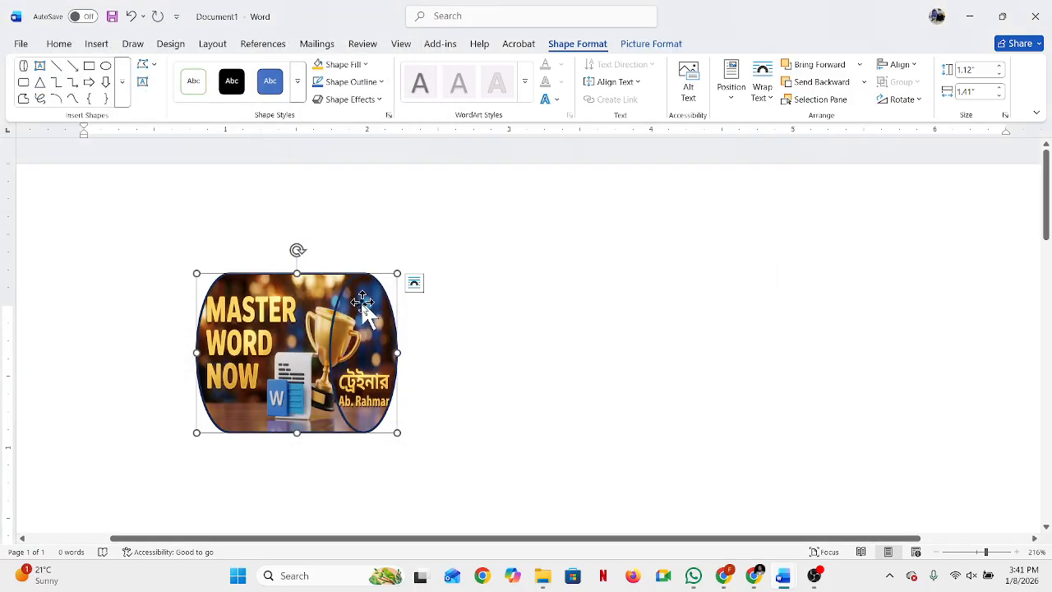
Step: Delete the picture-filled cylinder shape from the page
click(534, 299)
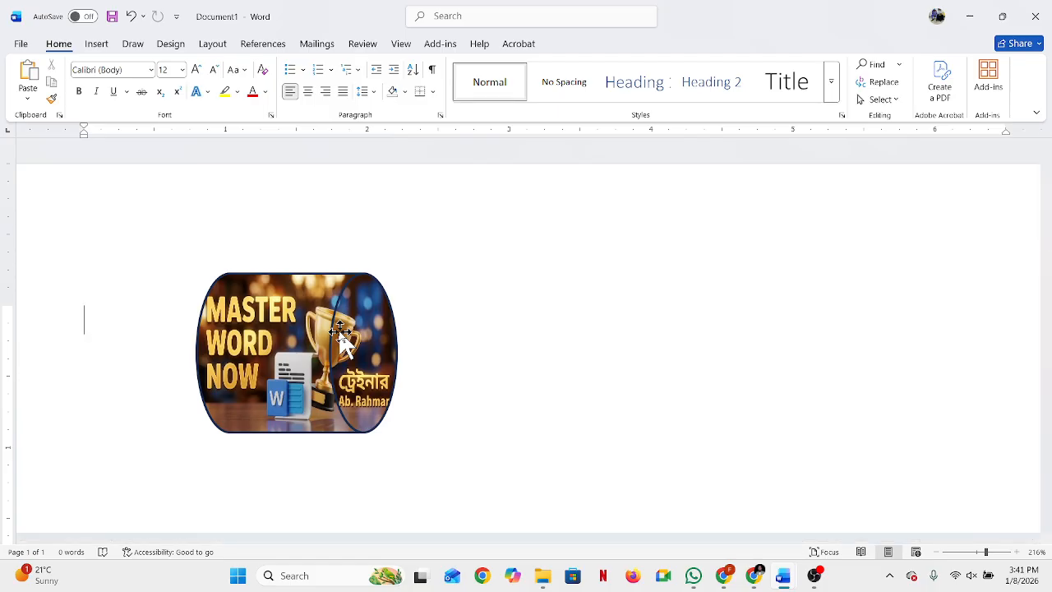
click(289, 337)
key(Delete)
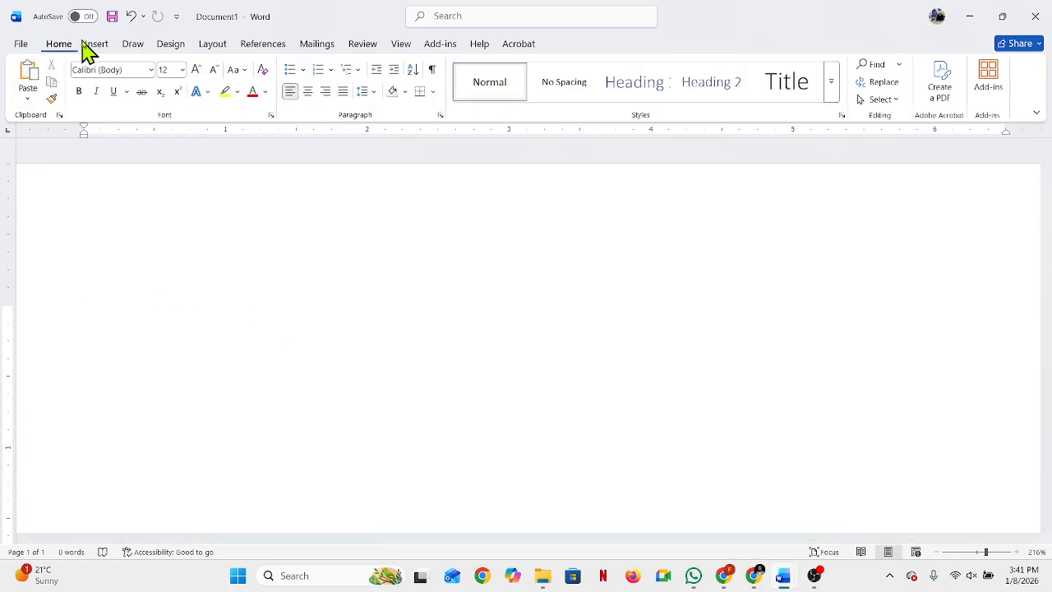
Step: Draw a rectangle about 1.4" high and 3.23" wide on the page and fill it with the standard Red color
click(94, 46)
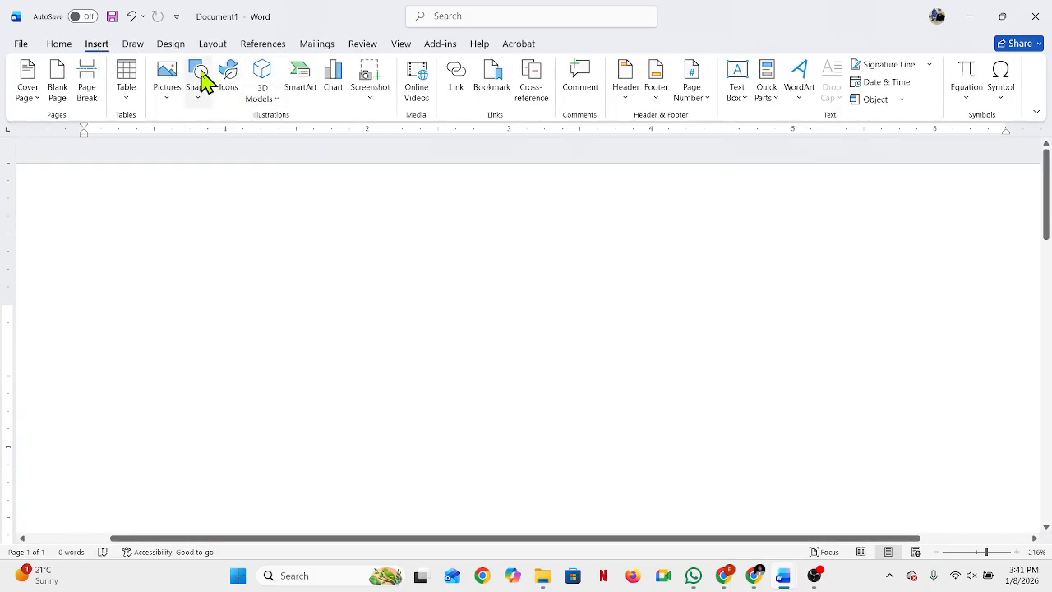
click(199, 75)
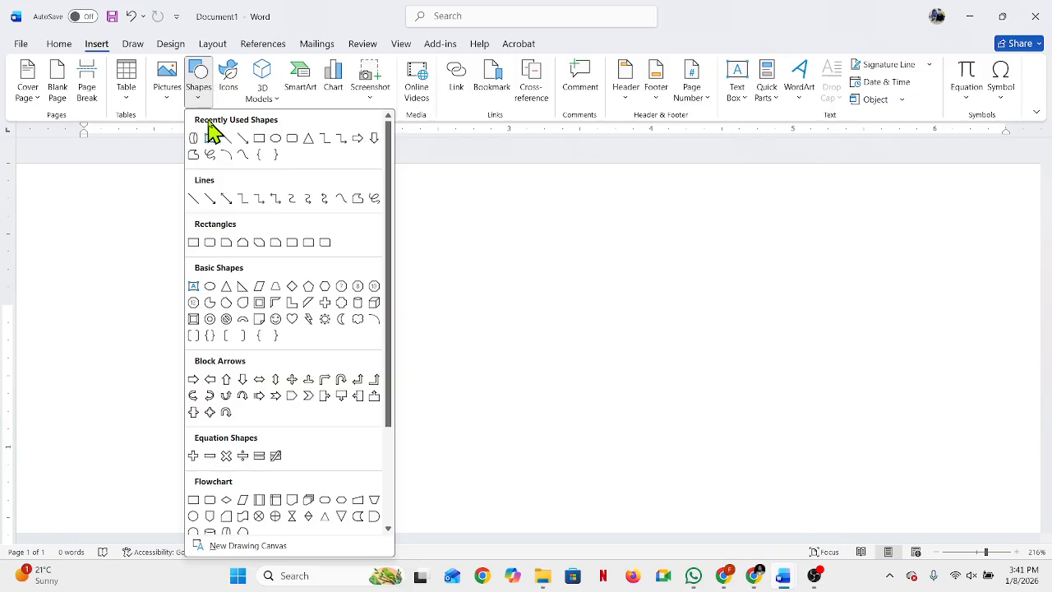
click(260, 140)
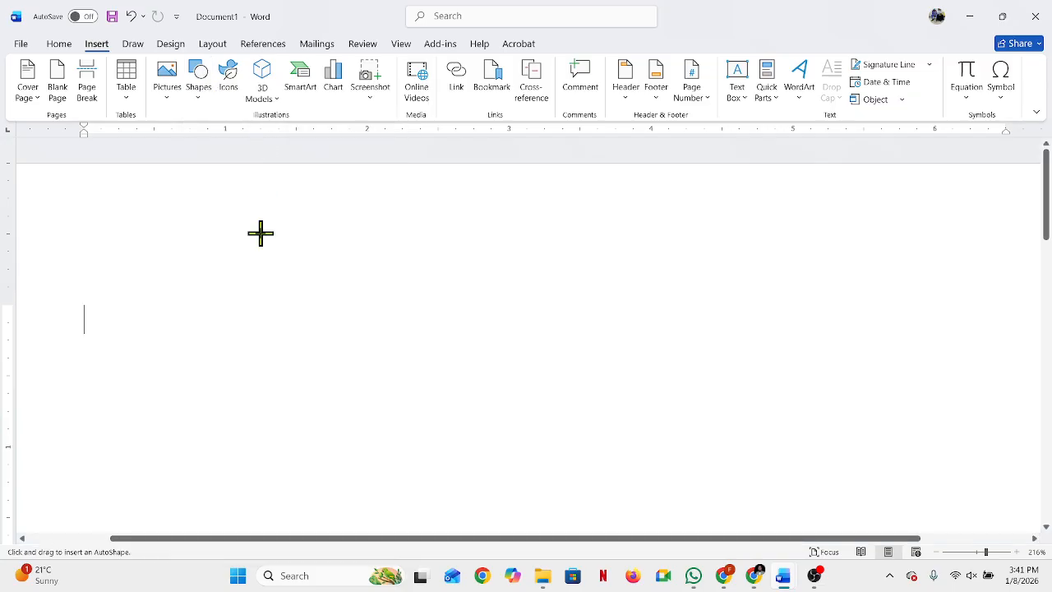
drag(174, 239, 633, 437)
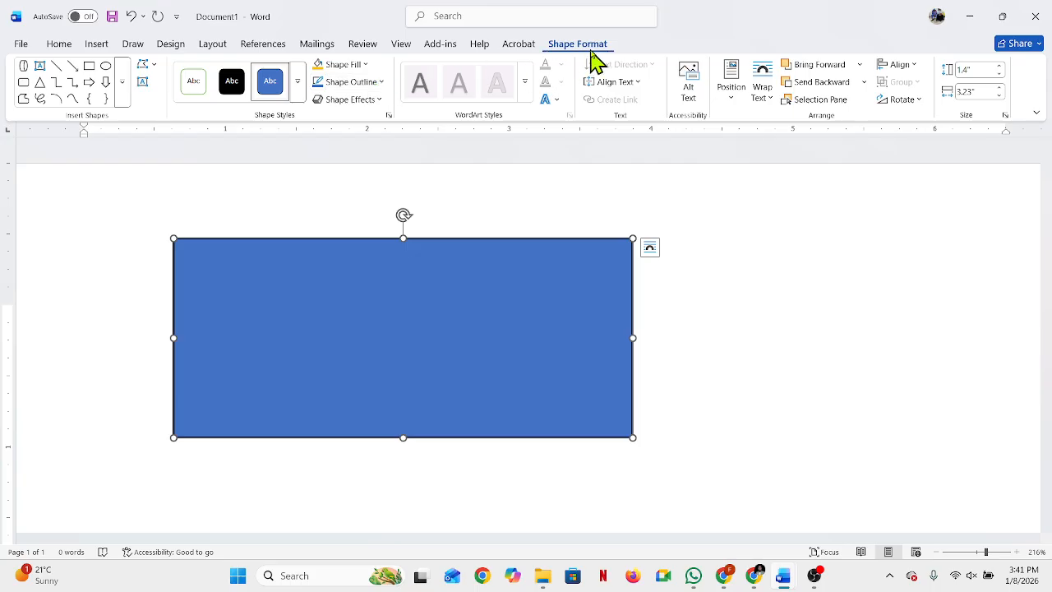
click(366, 66)
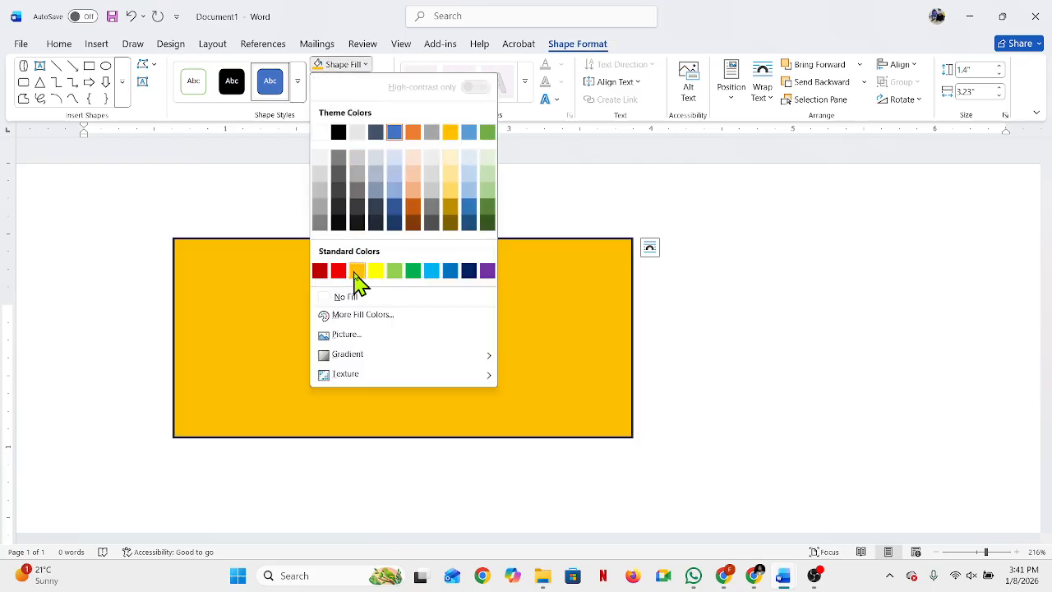
click(339, 273)
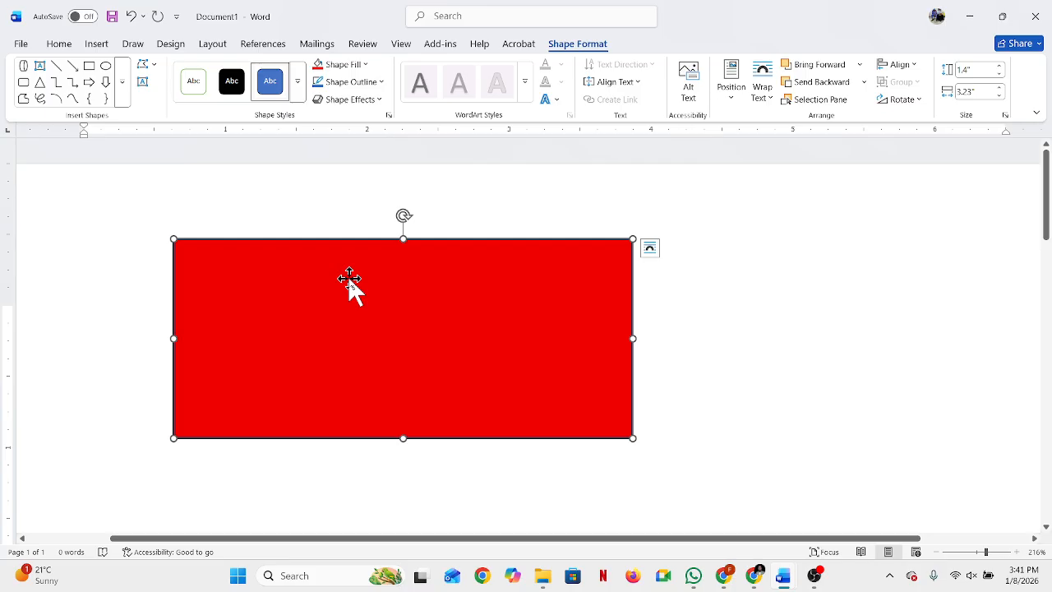
Step: Fill the red rectangle with the MASTER WORD NOW picture file from the Downloads folder
click(370, 66)
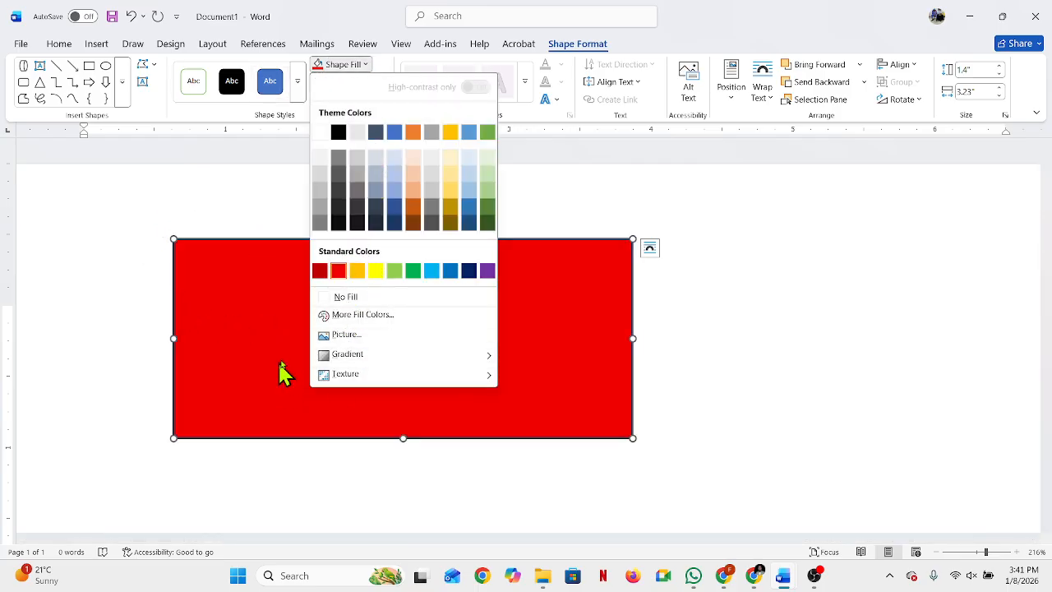
click(352, 337)
click(462, 229)
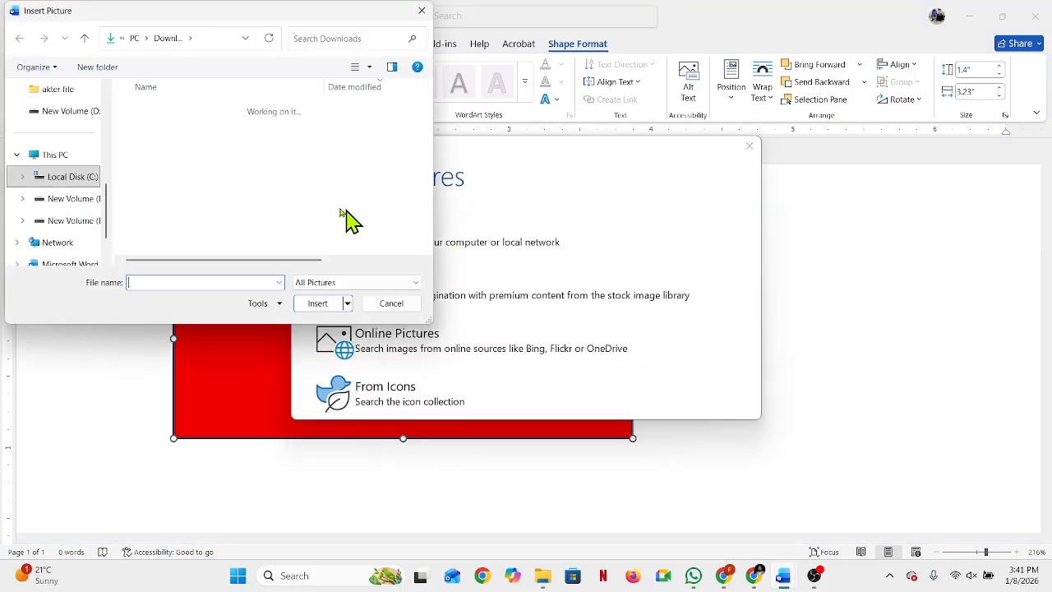
scroll(83, 198, up, 3)
click(65, 204)
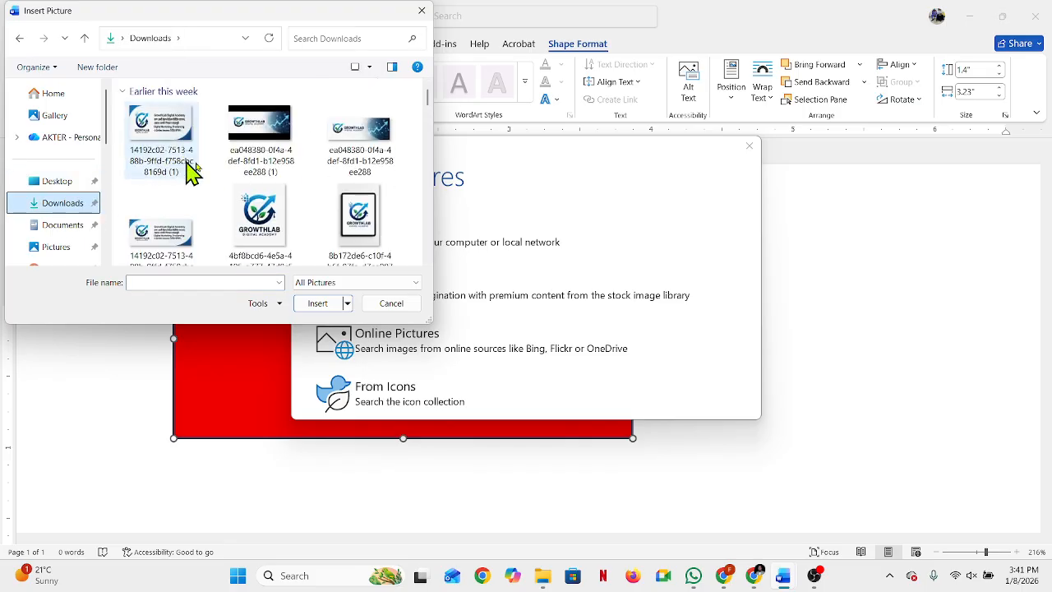
double_click(283, 168)
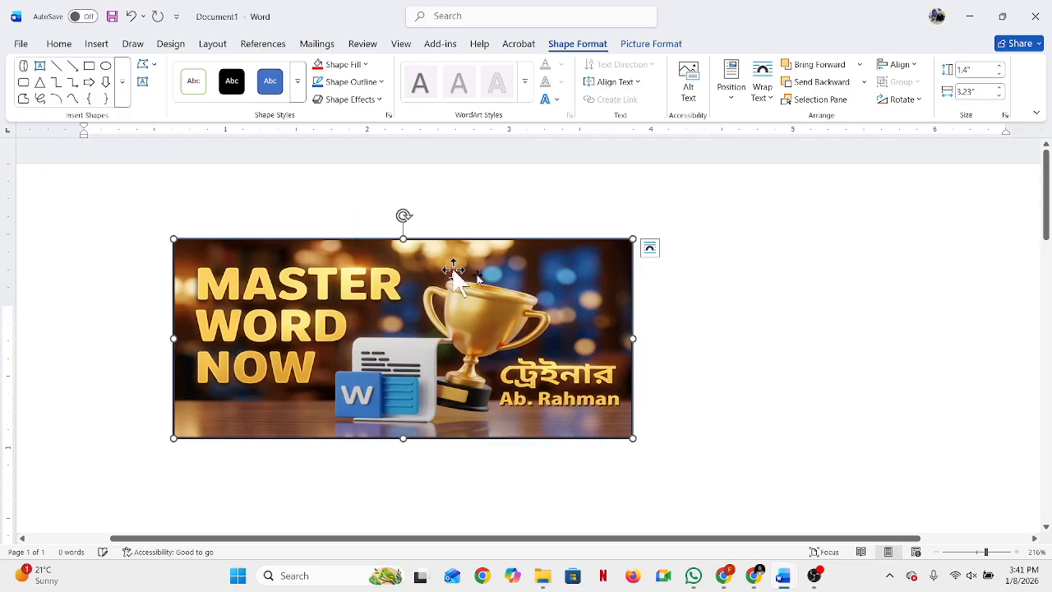
Step: Move the picture-filled rectangle about 1.4" to the right on the page and deselect it
click(822, 307)
drag(526, 338, 674, 315)
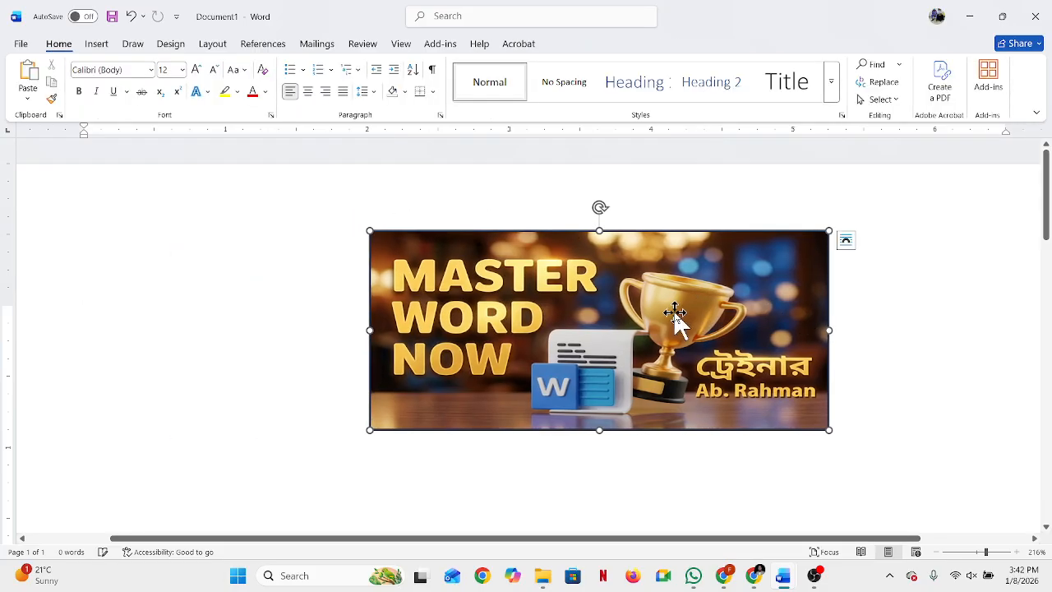
click(900, 316)
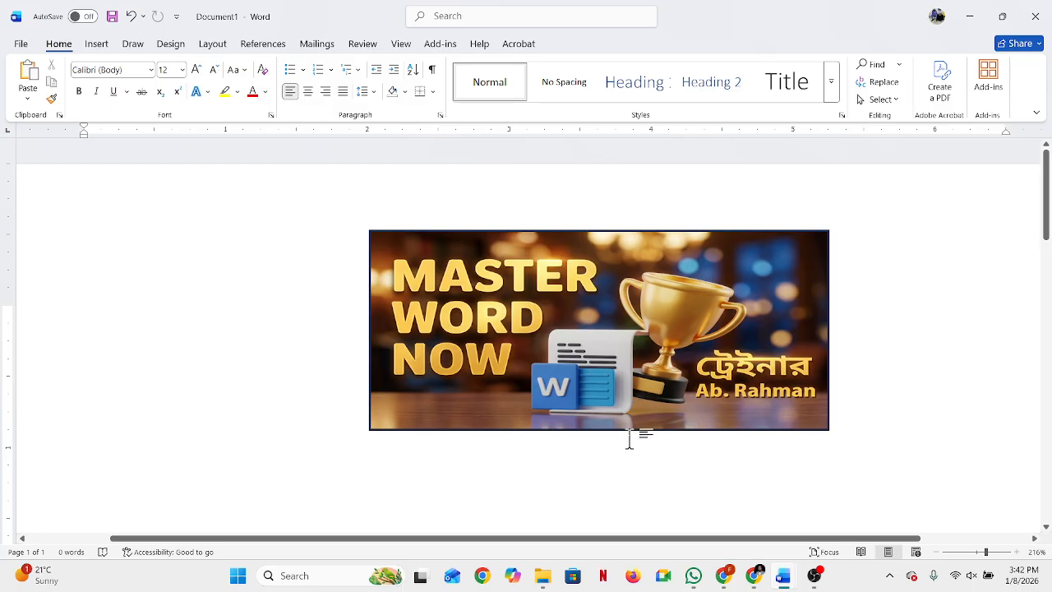
Step: Remove the outline from the picture-filled rectangle and deselect it
click(580, 339)
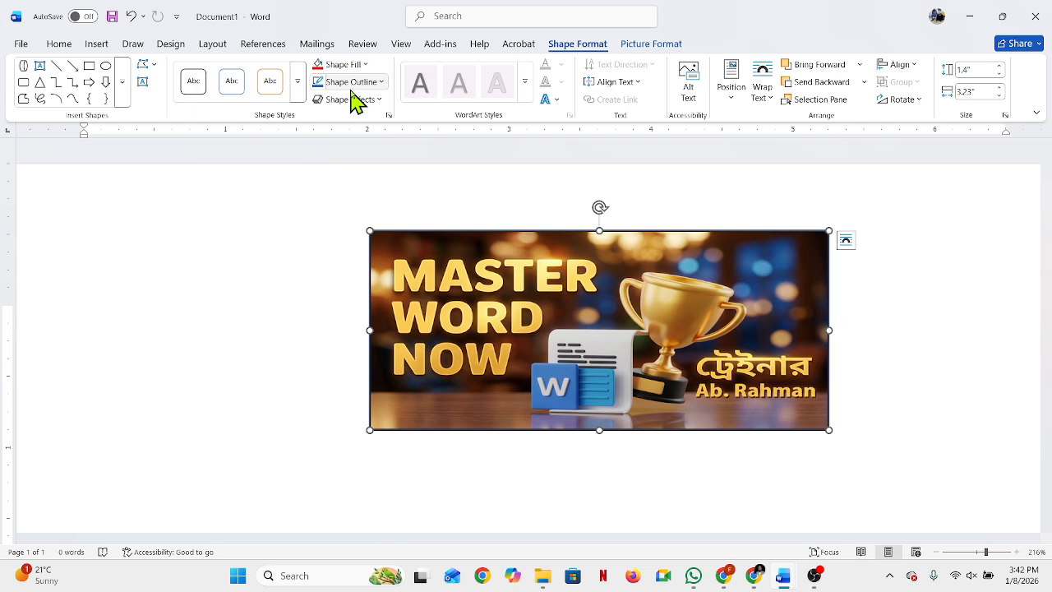
click(382, 83)
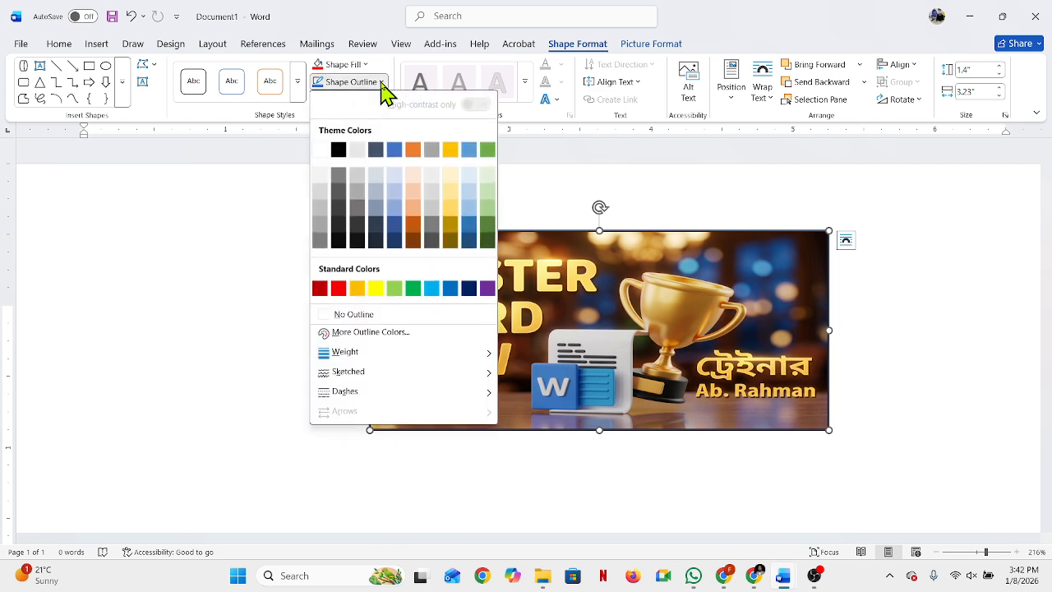
click(355, 317)
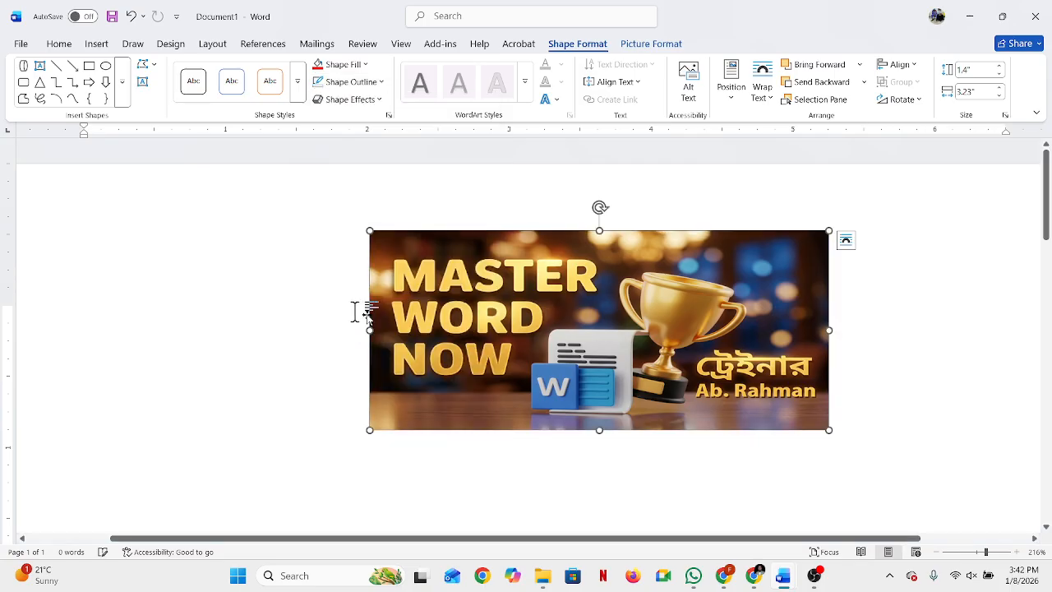
click(877, 330)
Step: Give the picture-filled rectangle a black theme-color outline with a weight of 4½ pt
click(642, 294)
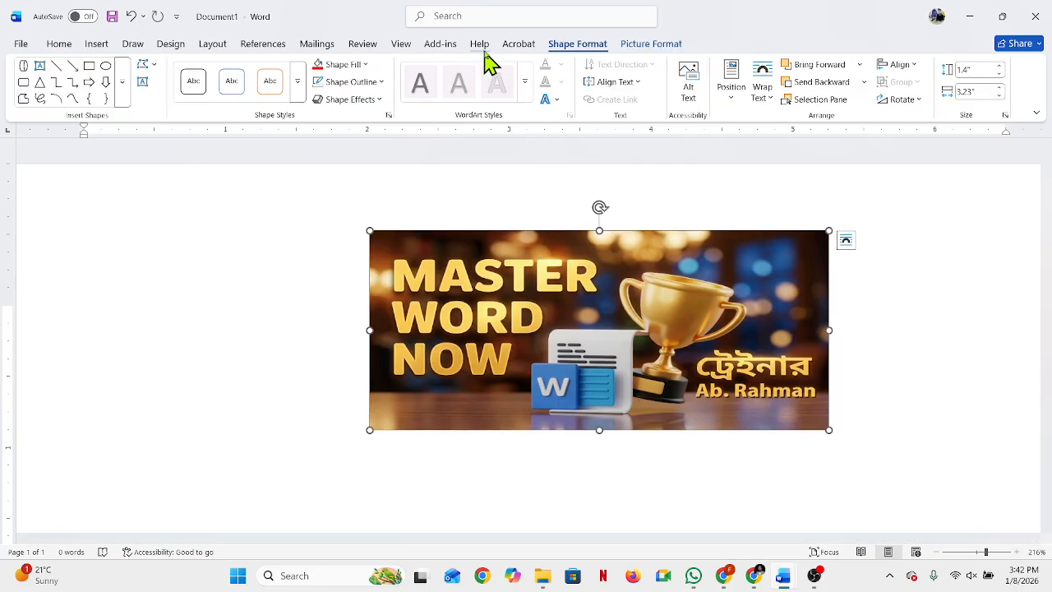
click(380, 84)
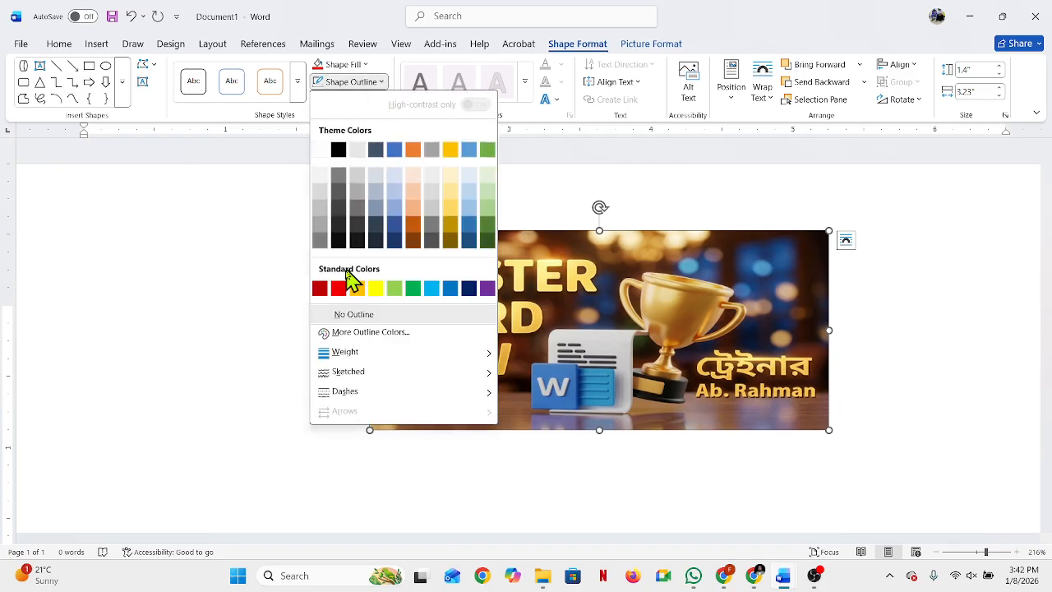
click(338, 148)
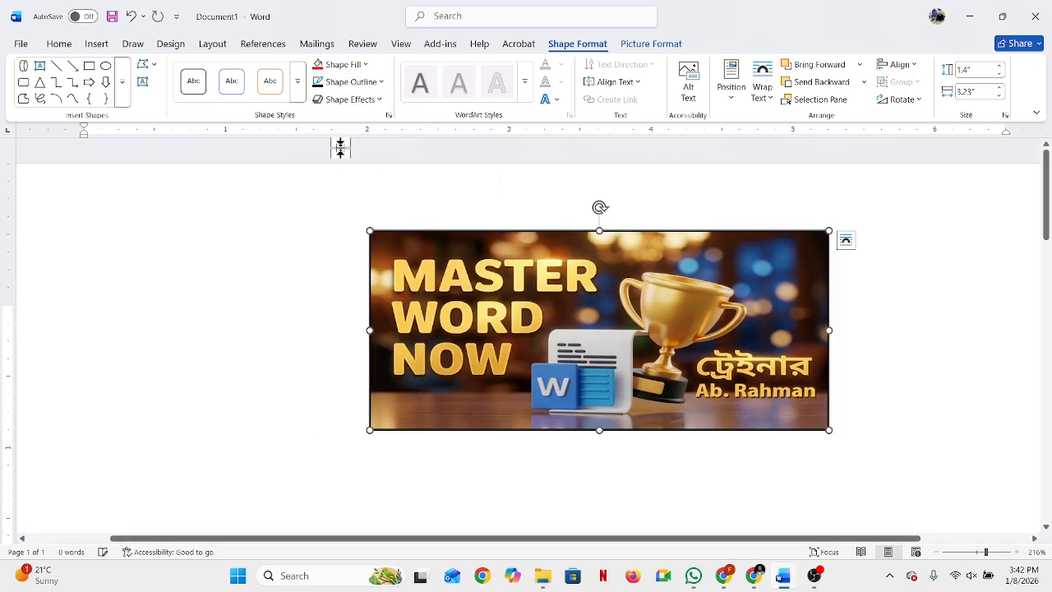
click(381, 83)
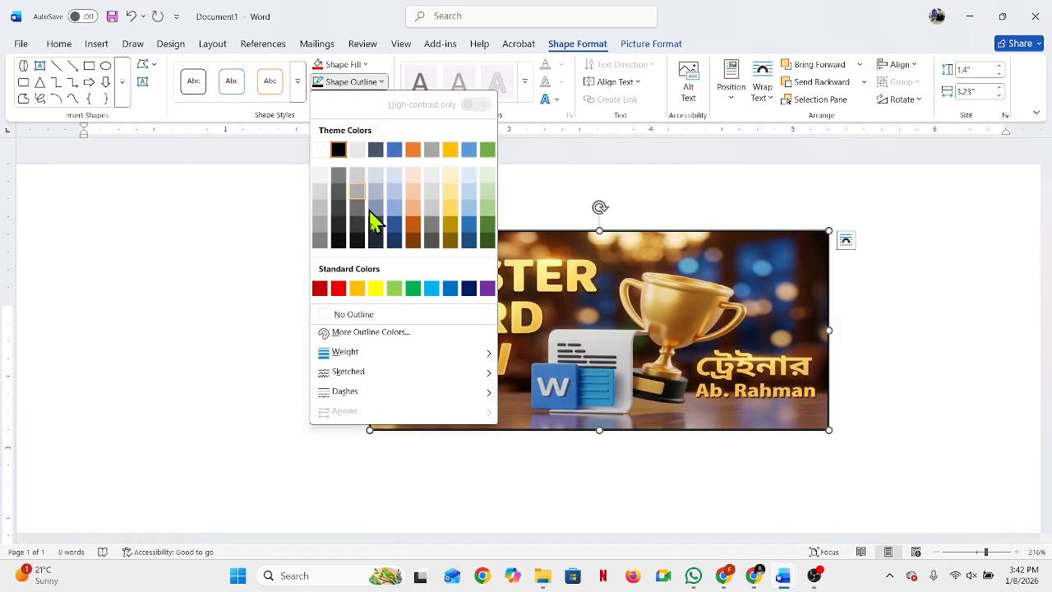
mouse_move(371, 357)
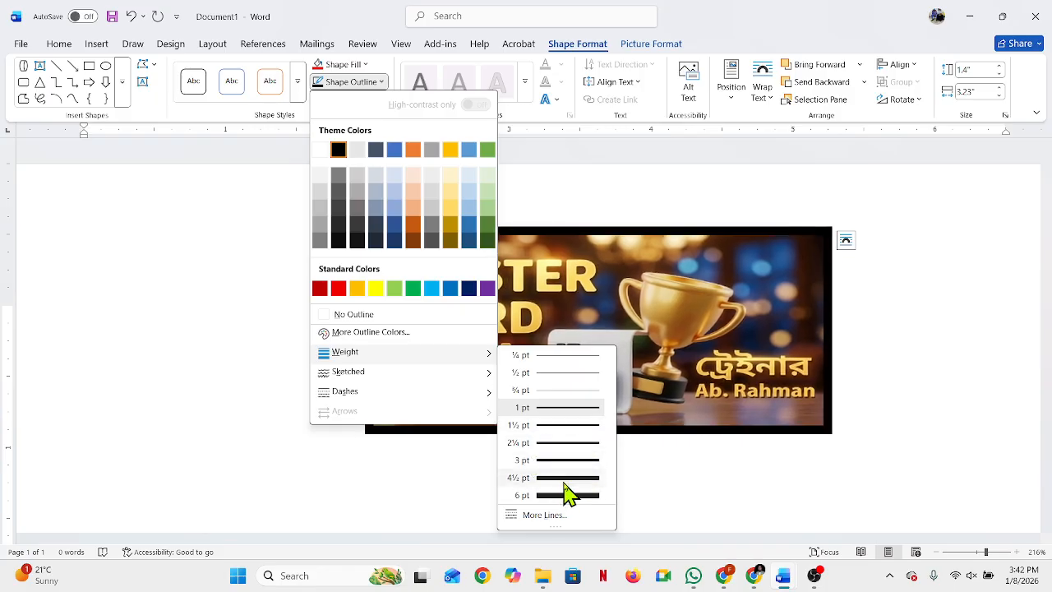
click(568, 478)
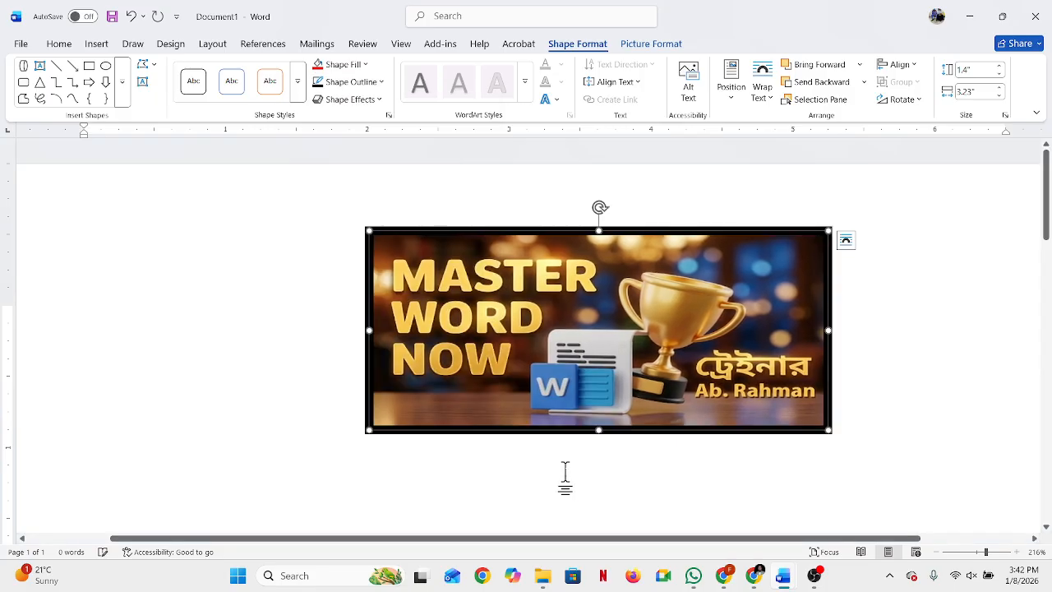